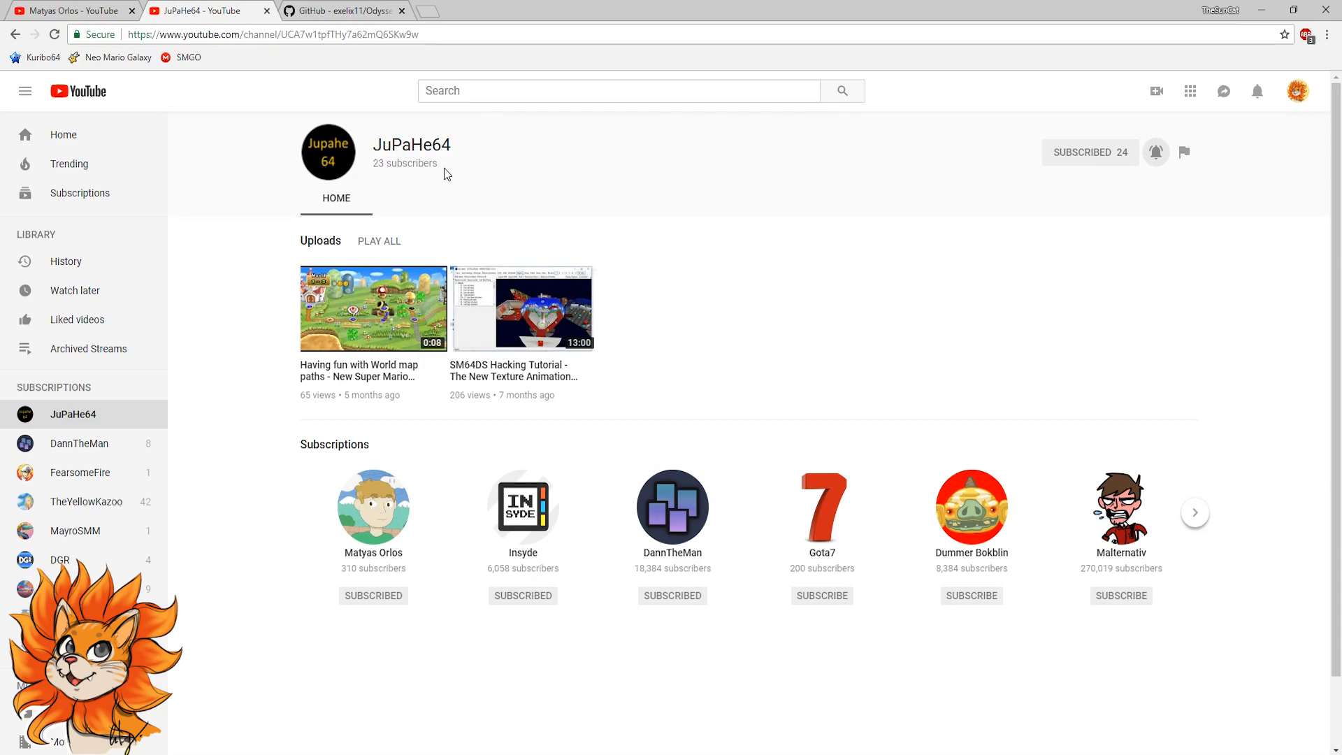
{"action": "key", "text": "ctrl+shift+Tab"}
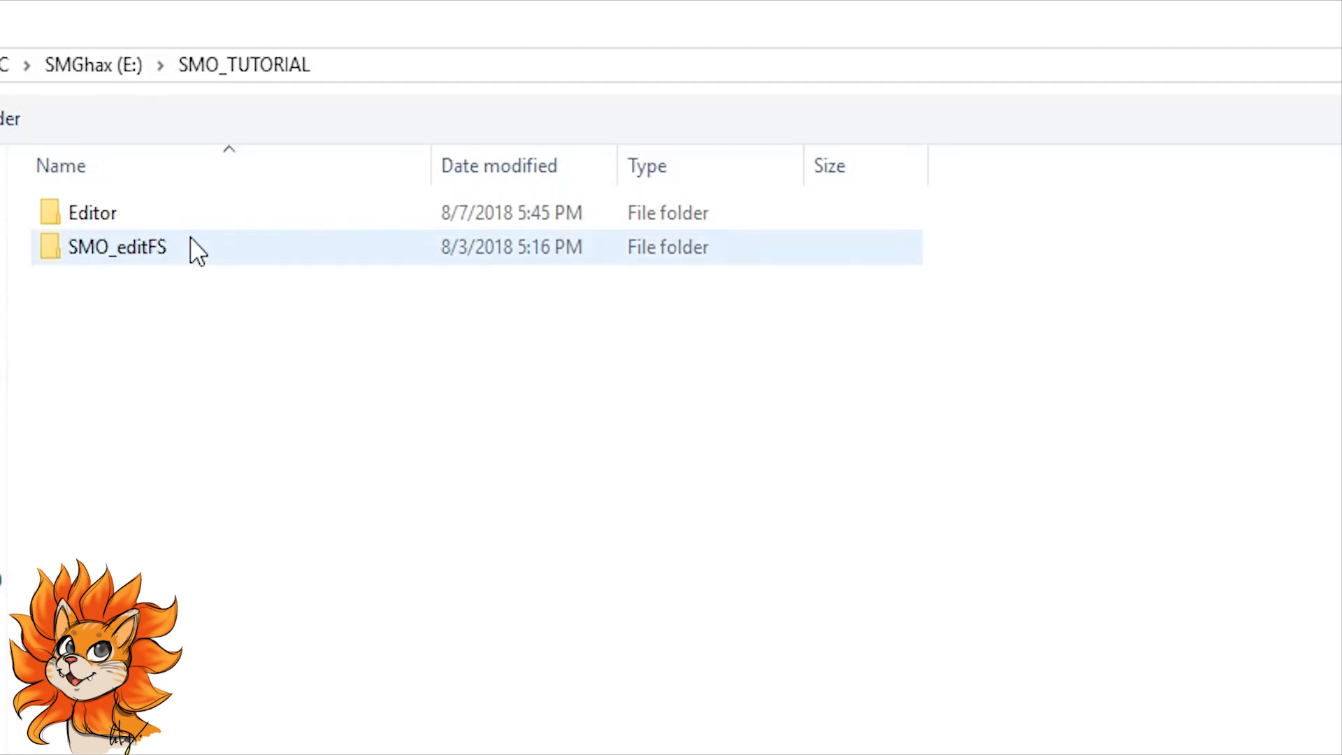
Step: Look over the ObjectData, StageData and SystemData folders inside SMO_editFS and return to SMO_TUTORIAL
{"action": "double_click", "coordinate": [202, 253]}
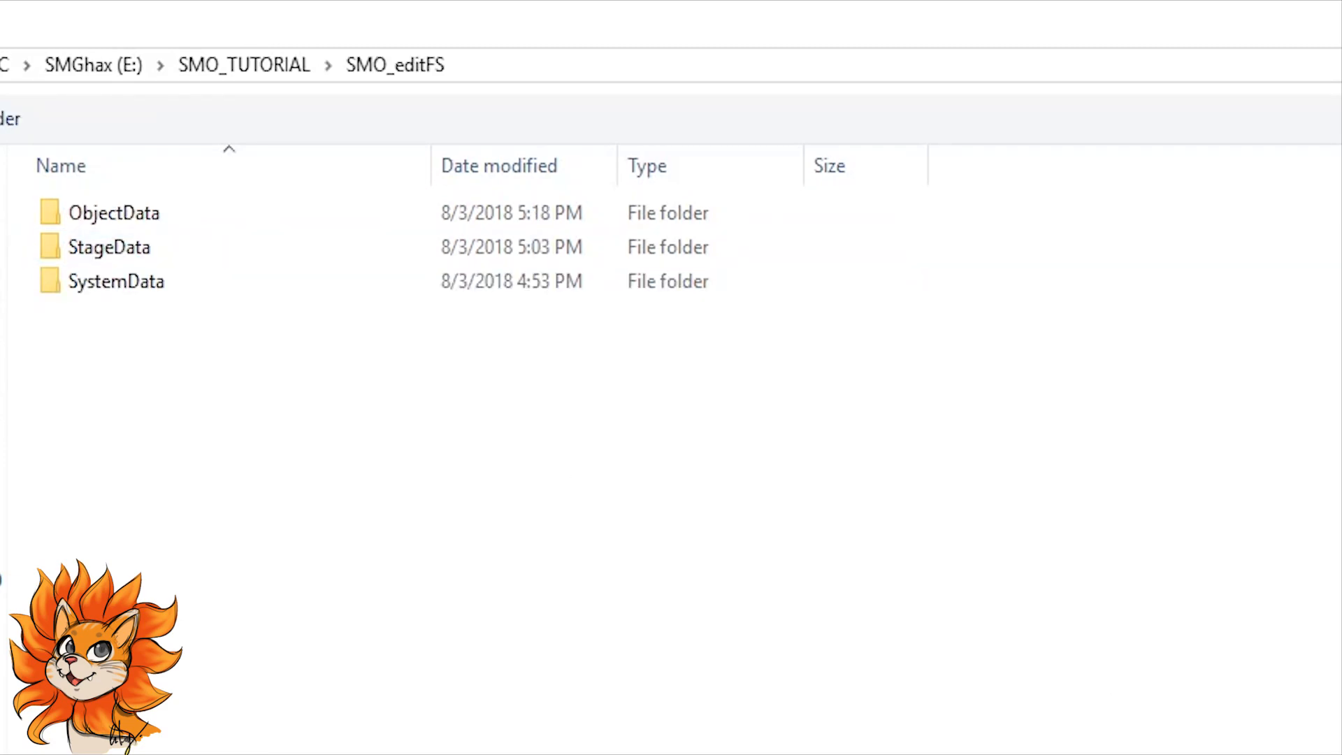
{"action": "left_click_drag", "start_coordinate": [980, 240], "coordinate": [381, 191]}
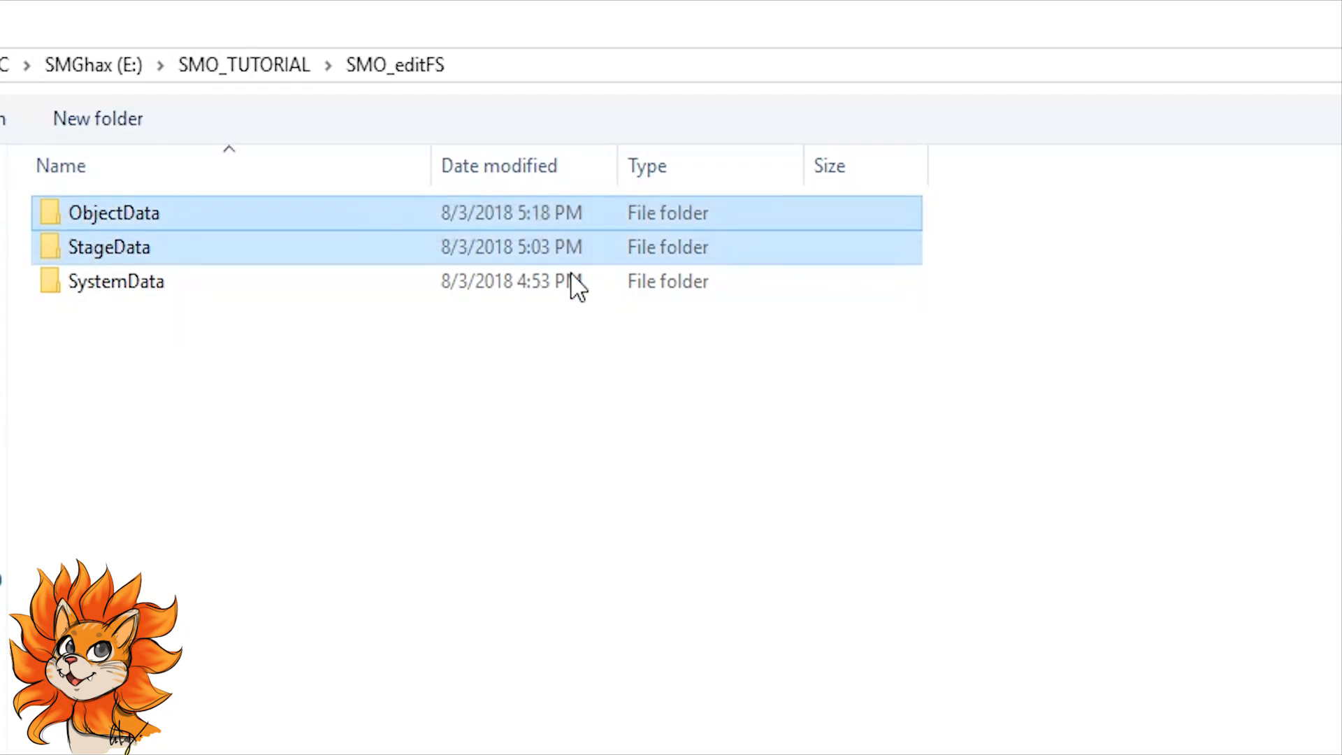
{"action": "left_click", "coordinate": [294, 461]}
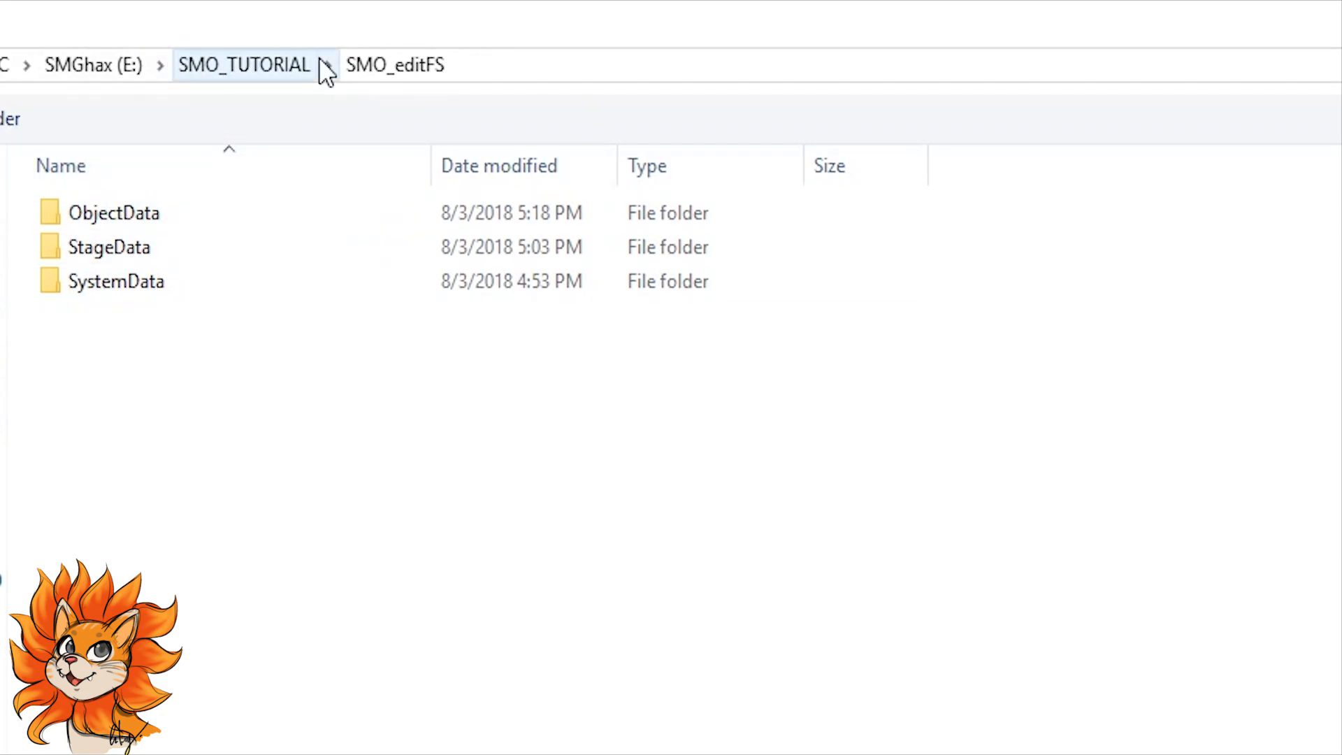
{"action": "left_click", "coordinate": [257, 70]}
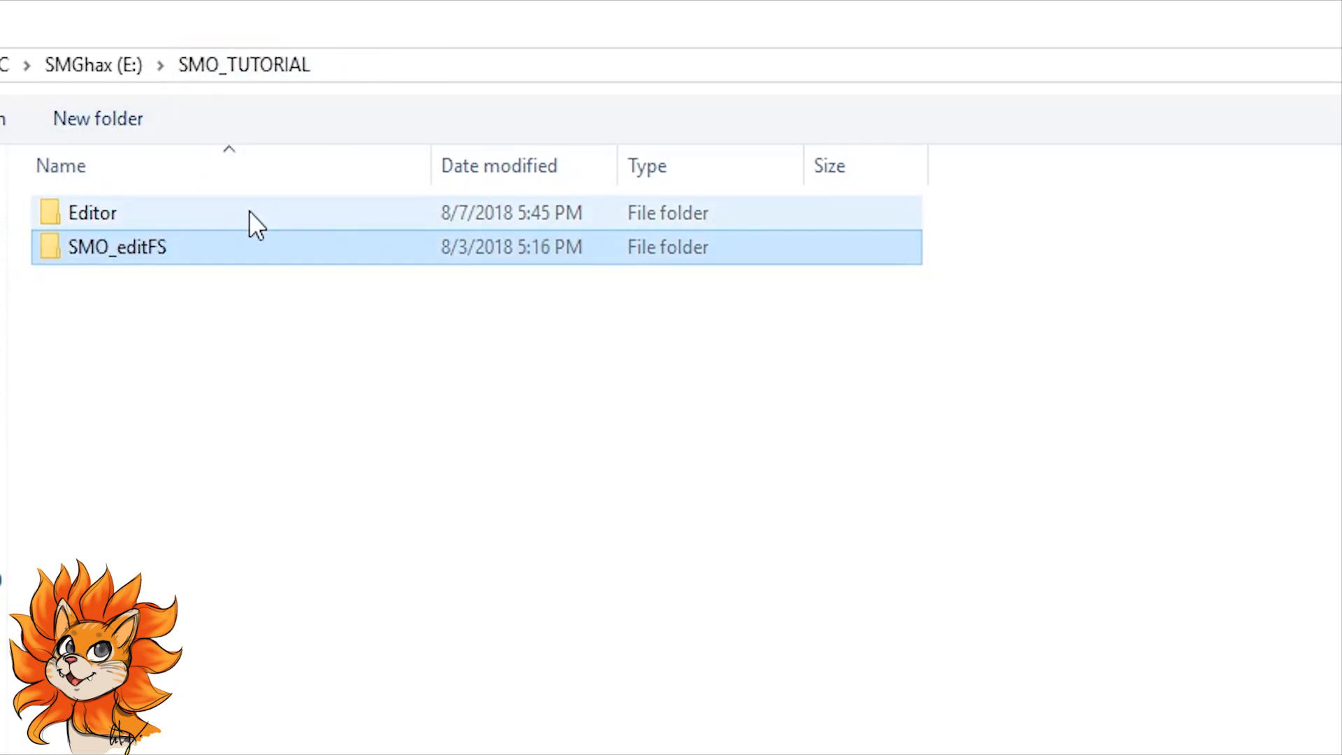
Step: Look through the program files and the OdysseyModels folder inside the Editor folder and return to SMO_TUTORIAL
{"action": "double_click", "coordinate": [249, 211]}
{"action": "left_click_drag", "start_coordinate": [805, 751], "coordinate": [229, 109]}
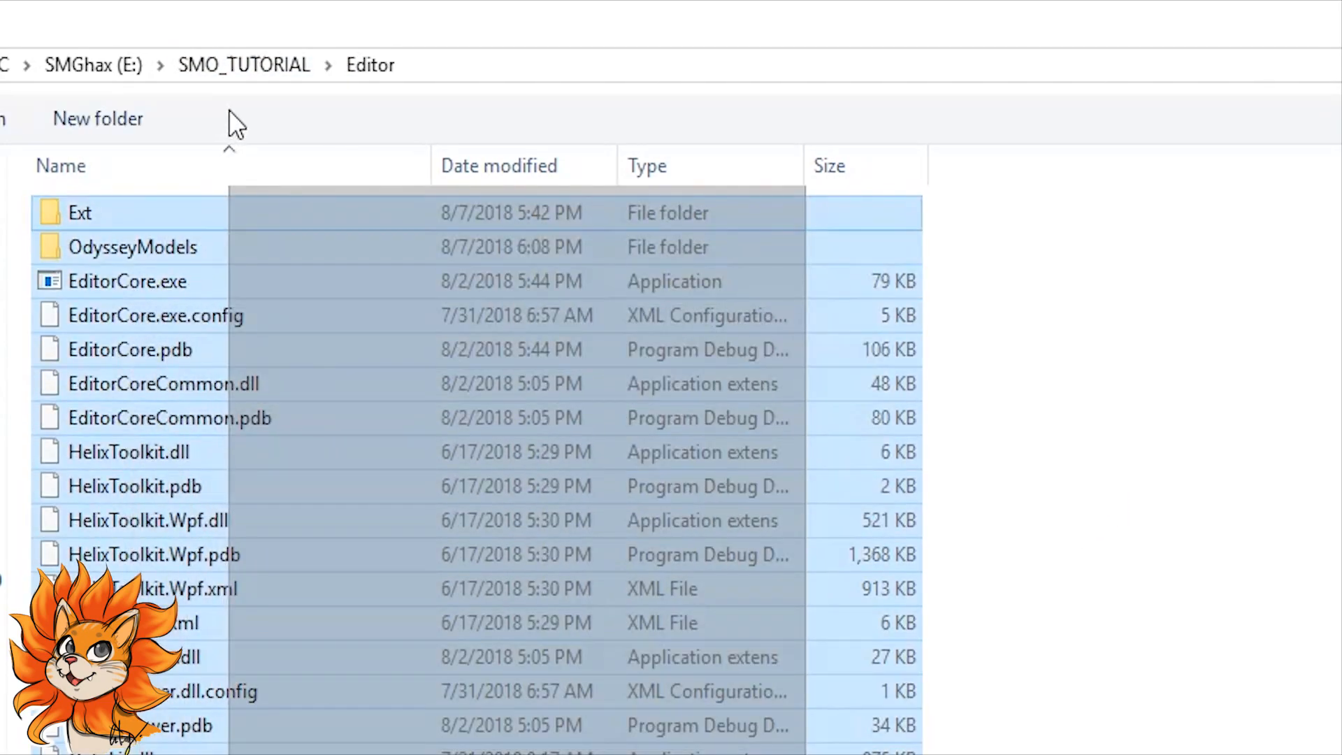
{"action": "left_click", "coordinate": [180, 251]}
{"action": "left_click", "coordinate": [1170, 325]}
{"action": "left_click_drag", "start_coordinate": [899, 752], "coordinate": [498, 102]}
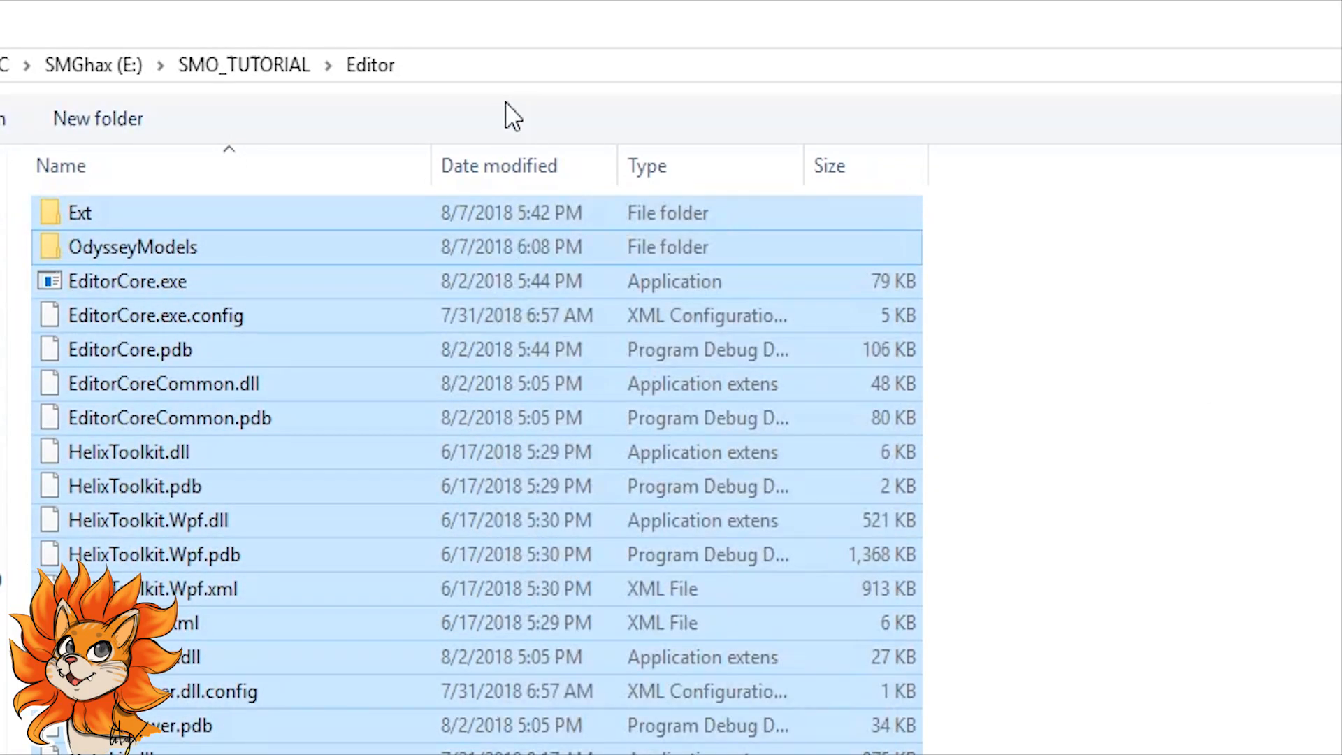
{"action": "left_click", "coordinate": [752, 752]}
{"action": "left_click_drag", "start_coordinate": [751, 752], "coordinate": [219, 157]}
{"action": "left_click", "coordinate": [210, 253]}
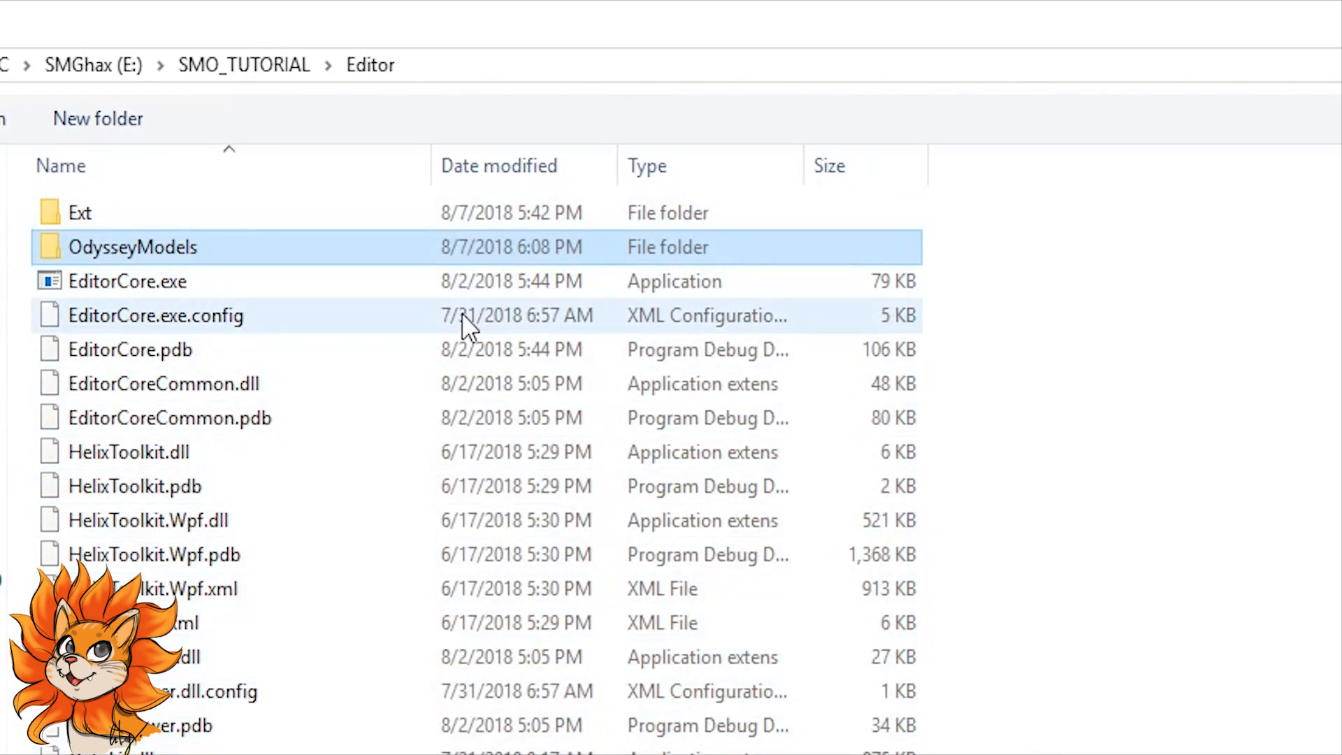
{"action": "double_click", "coordinate": [307, 253]}
{"action": "left_click", "coordinate": [373, 64]}
{"action": "left_click", "coordinate": [260, 67]}
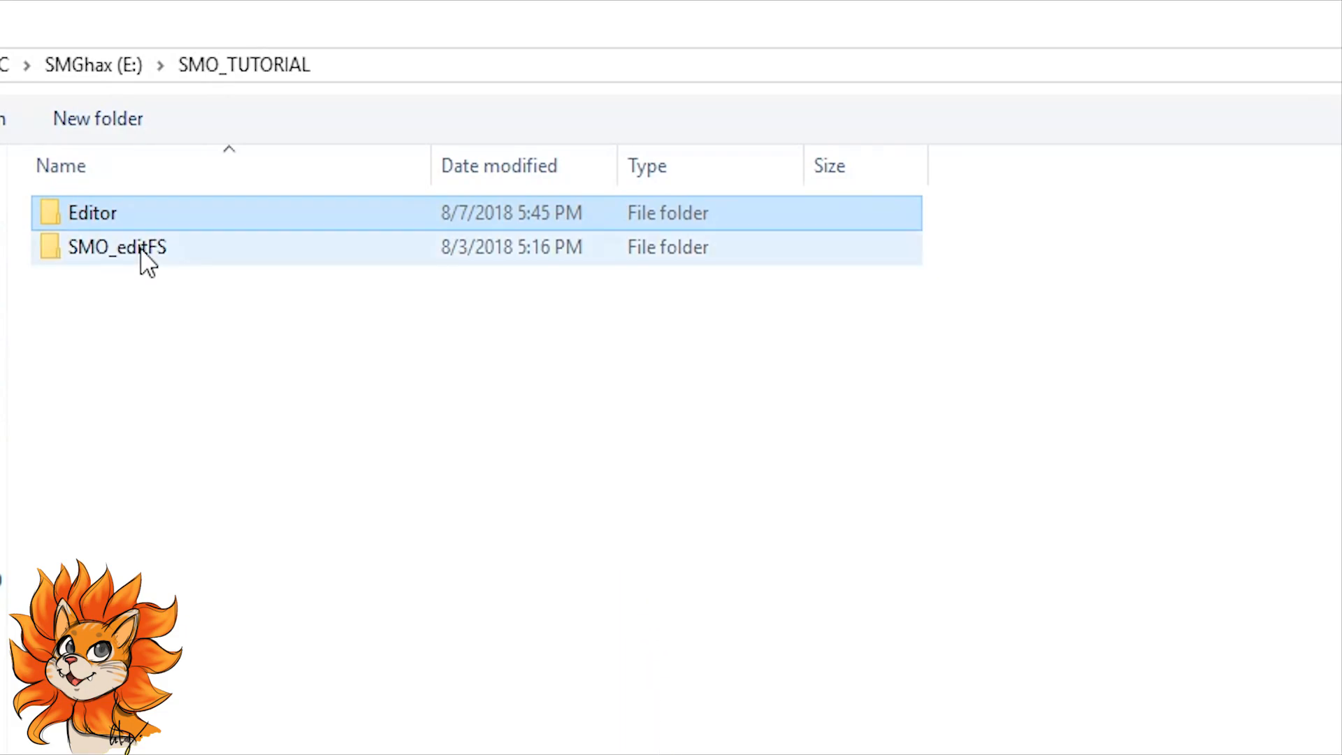
Step: Launch EditorCore.exe from the Editor folder, choose SMO_editFS as the game folder and accept the texture extraction
{"action": "double_click", "coordinate": [191, 218]}
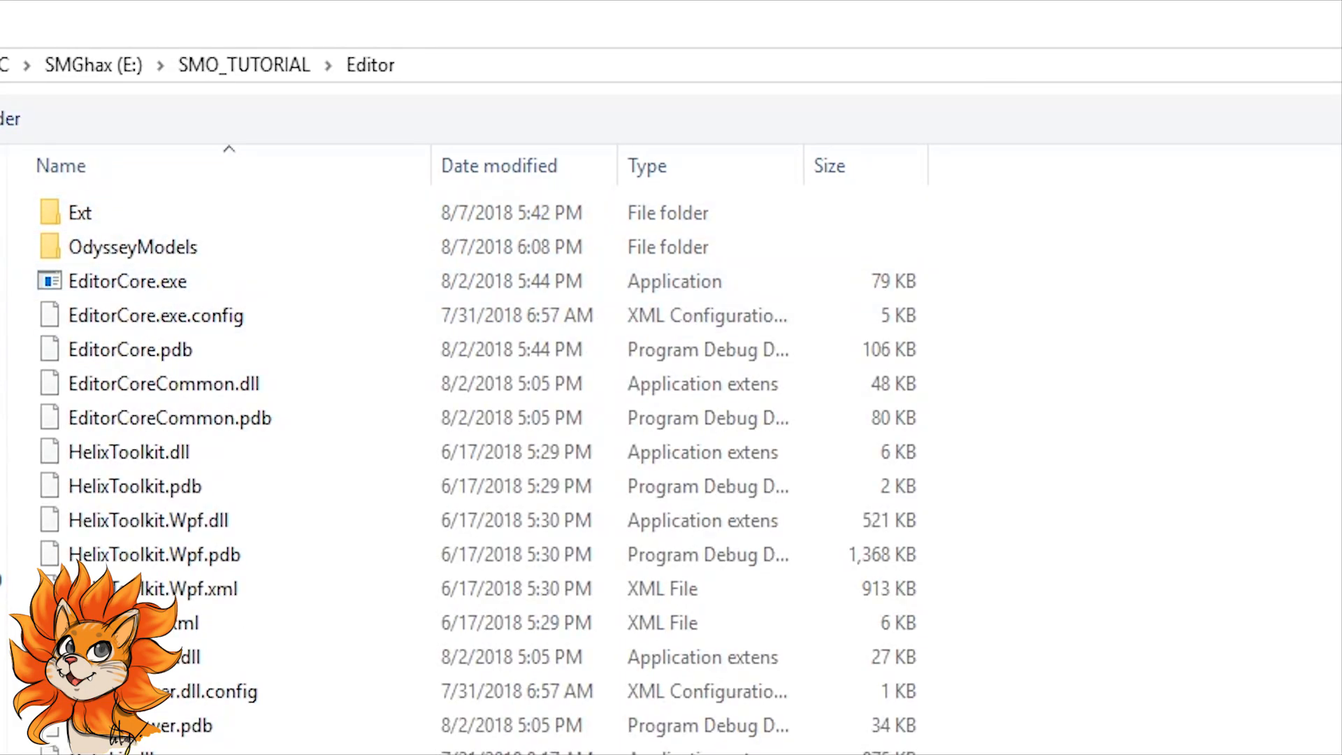
{"action": "double_click", "coordinate": [127, 281]}
{"action": "left_click", "coordinate": [778, 438]}
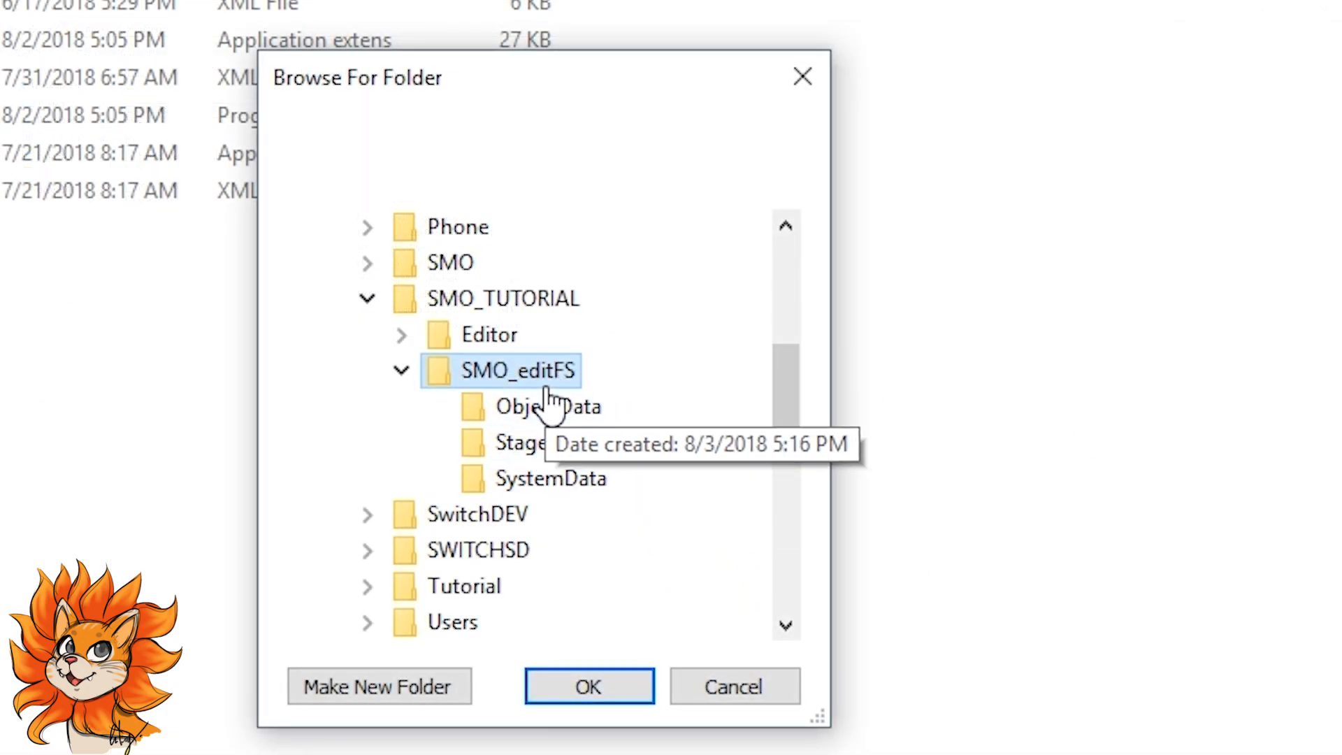
{"action": "left_click", "coordinate": [590, 693]}
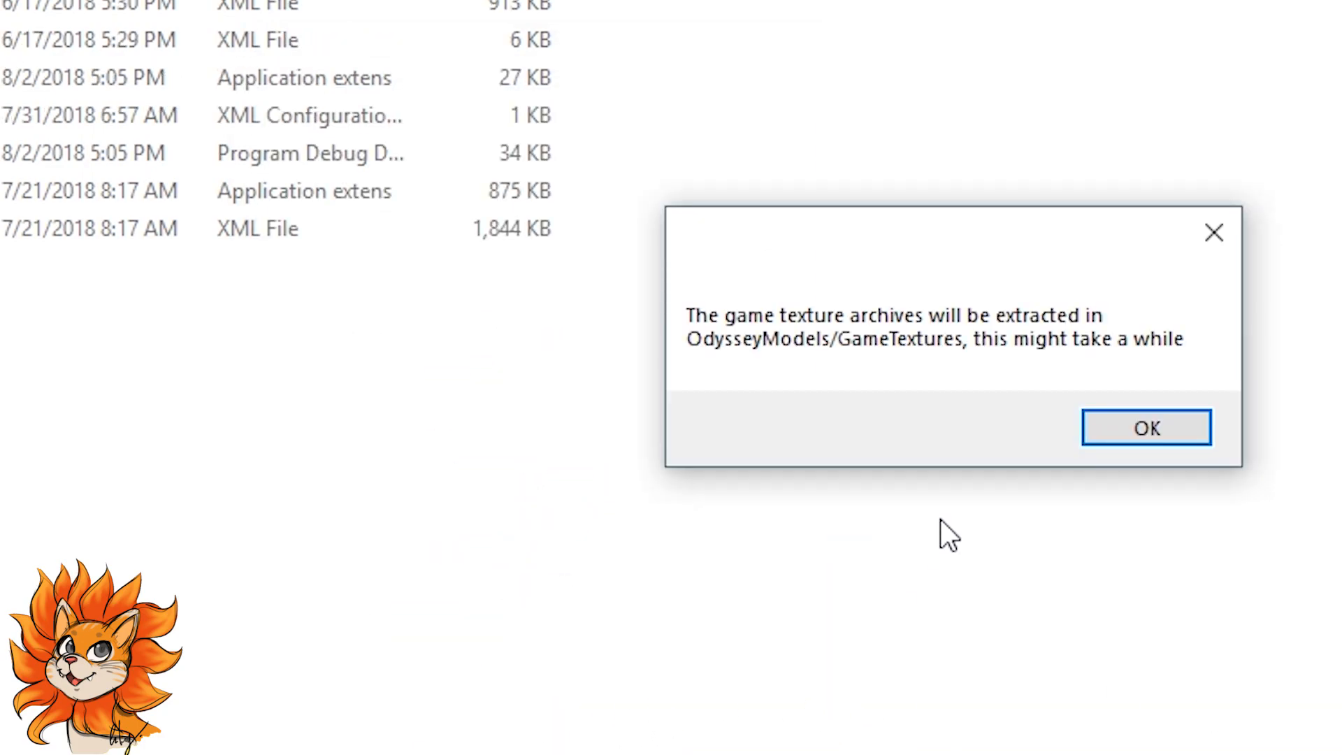
{"action": "left_click", "coordinate": [1153, 438]}
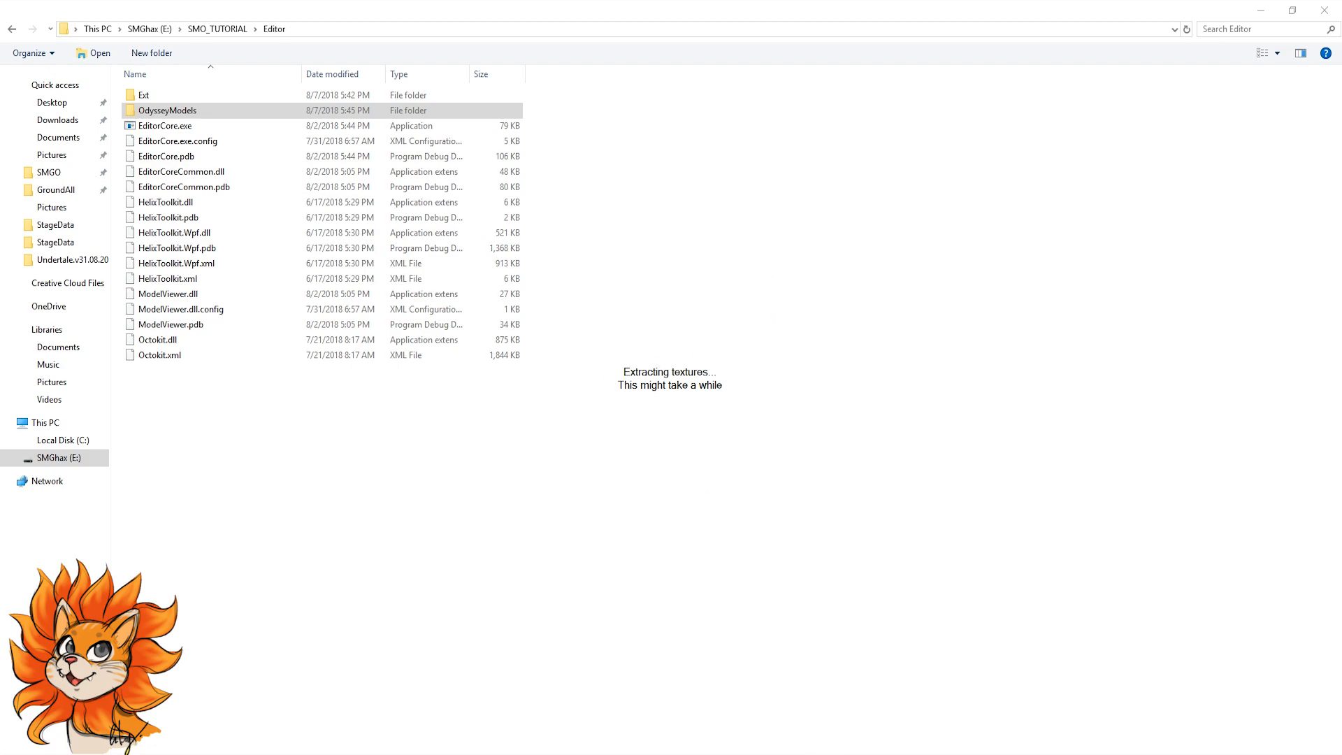
Step: Examine the extracted texture files in OdysseyModels/GameTextures and return to the Editor folder
{"action": "left_click_drag", "start_coordinate": [184, 497], "coordinate": [120, 90]}
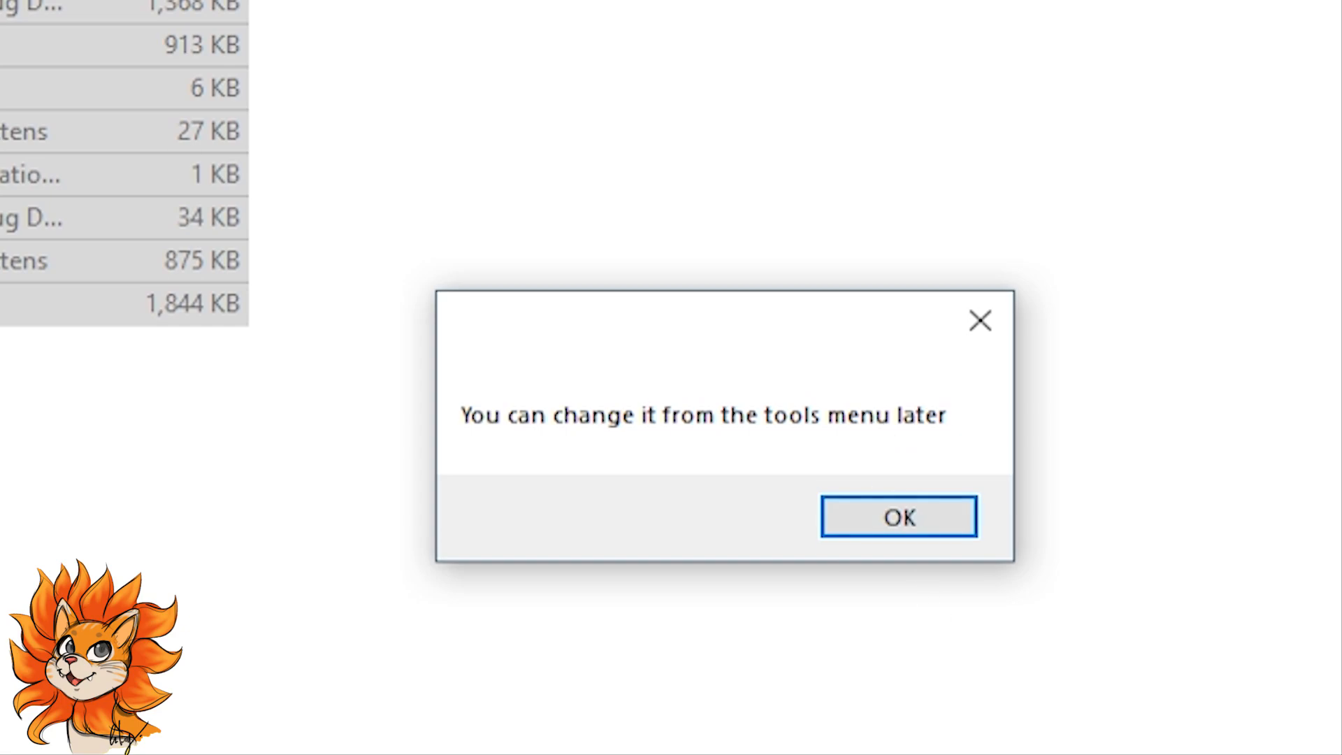
{"action": "key", "text": "Return"}
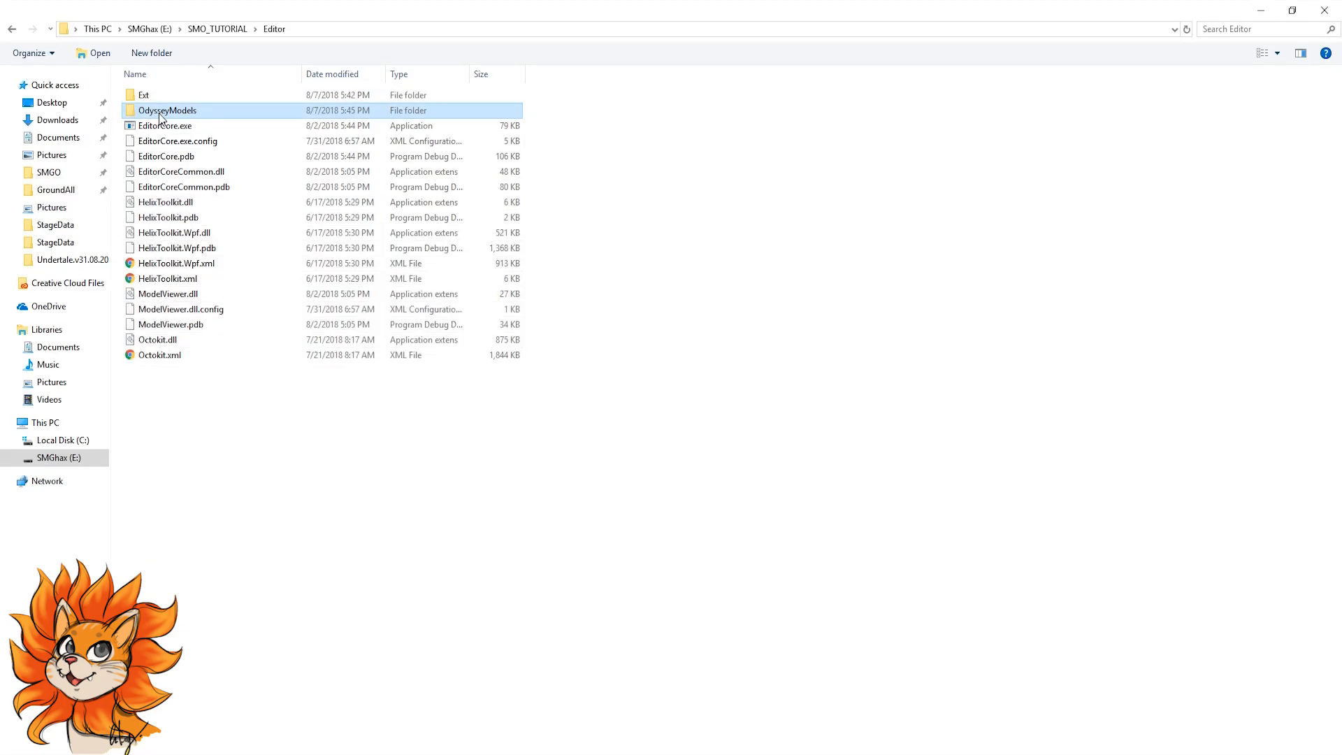
{"action": "double_click", "coordinate": [162, 112]}
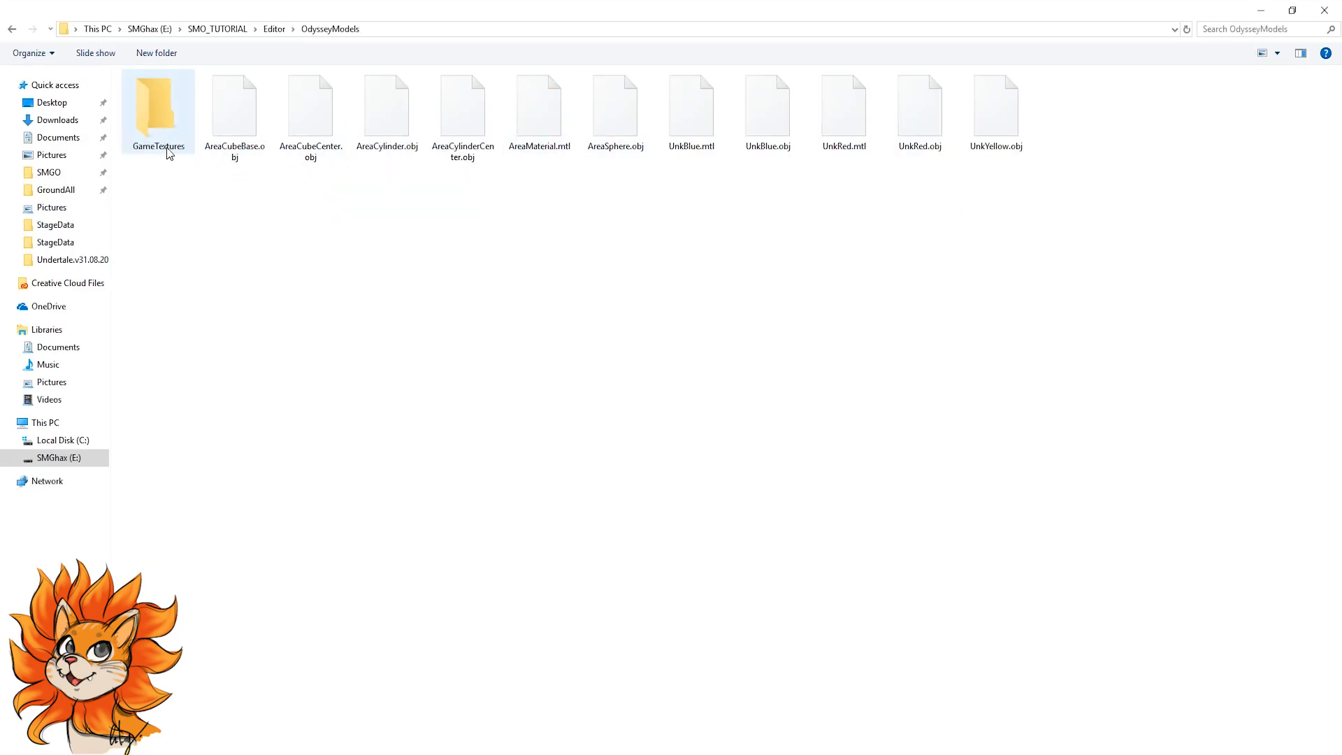
{"action": "double_click", "coordinate": [162, 113]}
{"action": "scroll", "coordinate": [765, 252], "scroll_direction": "down", "scroll_amount": 10}
{"action": "scroll", "coordinate": [765, 252], "scroll_direction": "up", "scroll_amount": 10}
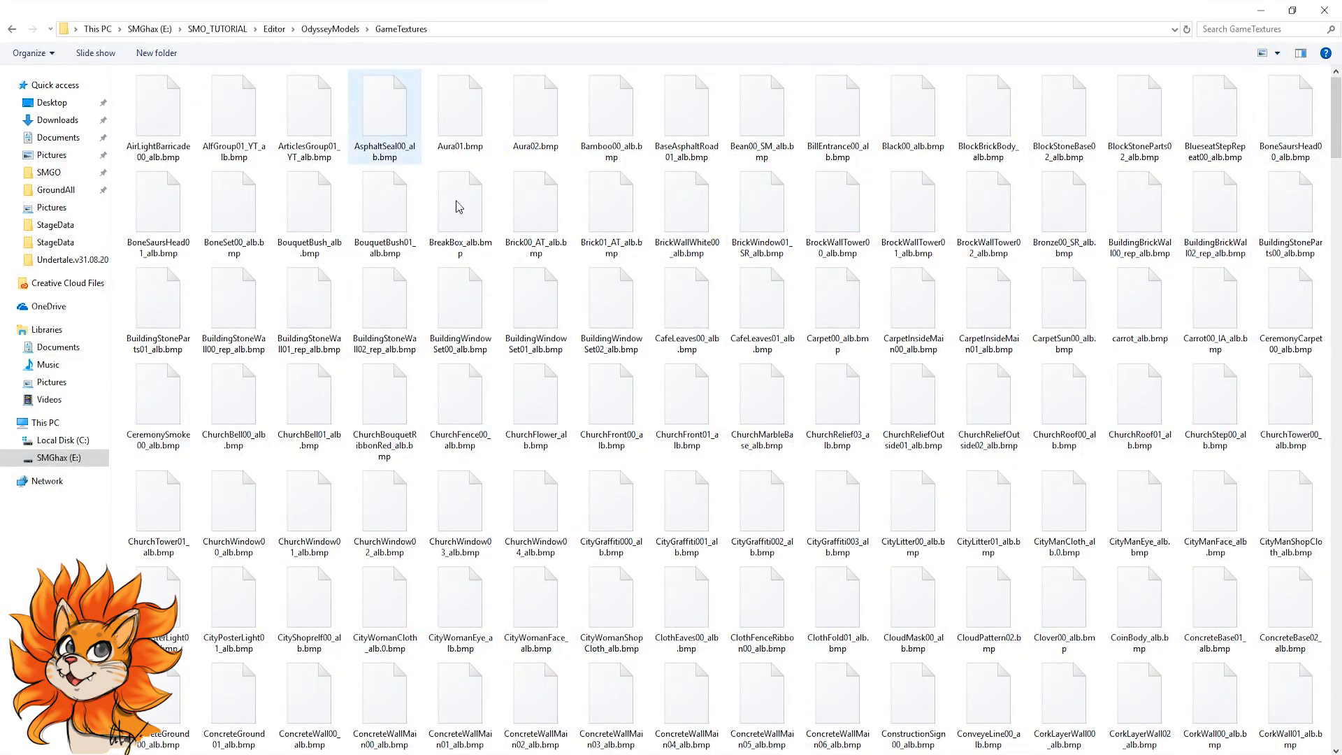
{"action": "scroll", "coordinate": [570, 301], "scroll_direction": "down", "scroll_amount": 15}
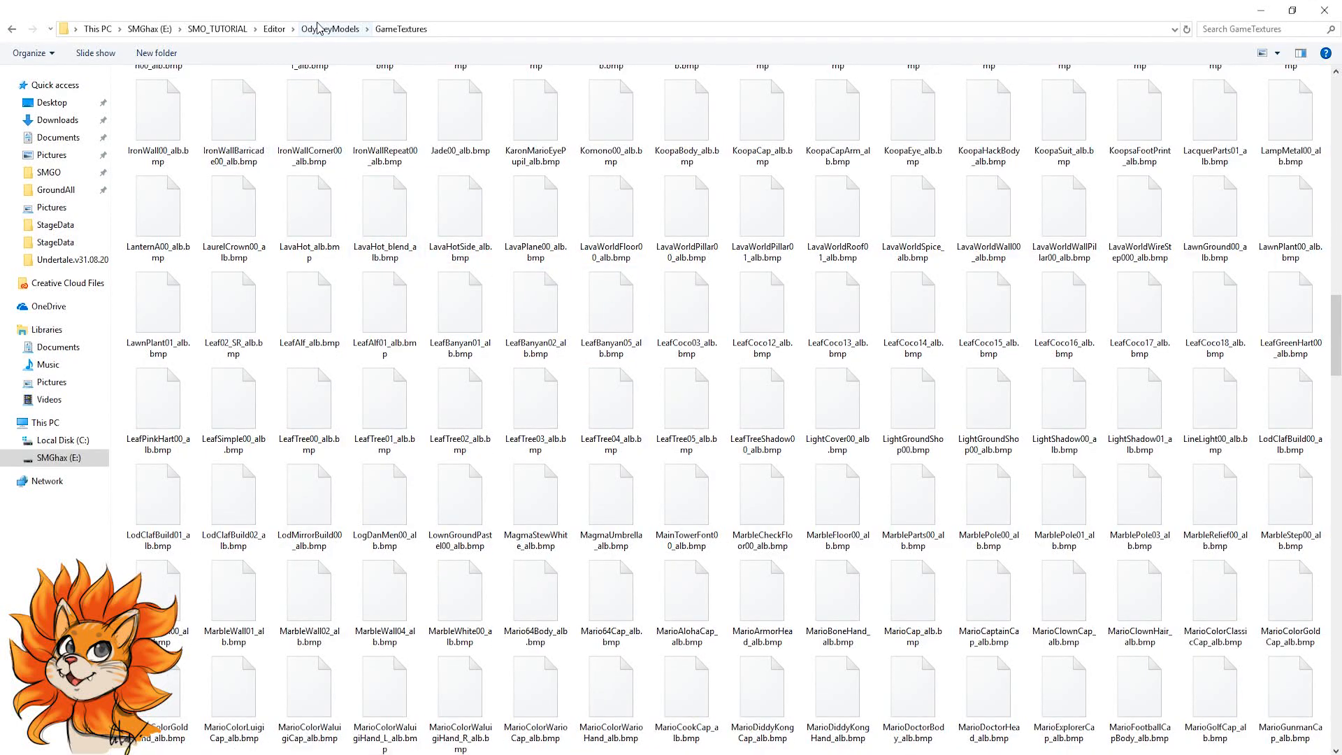
{"action": "left_click", "coordinate": [318, 28]}
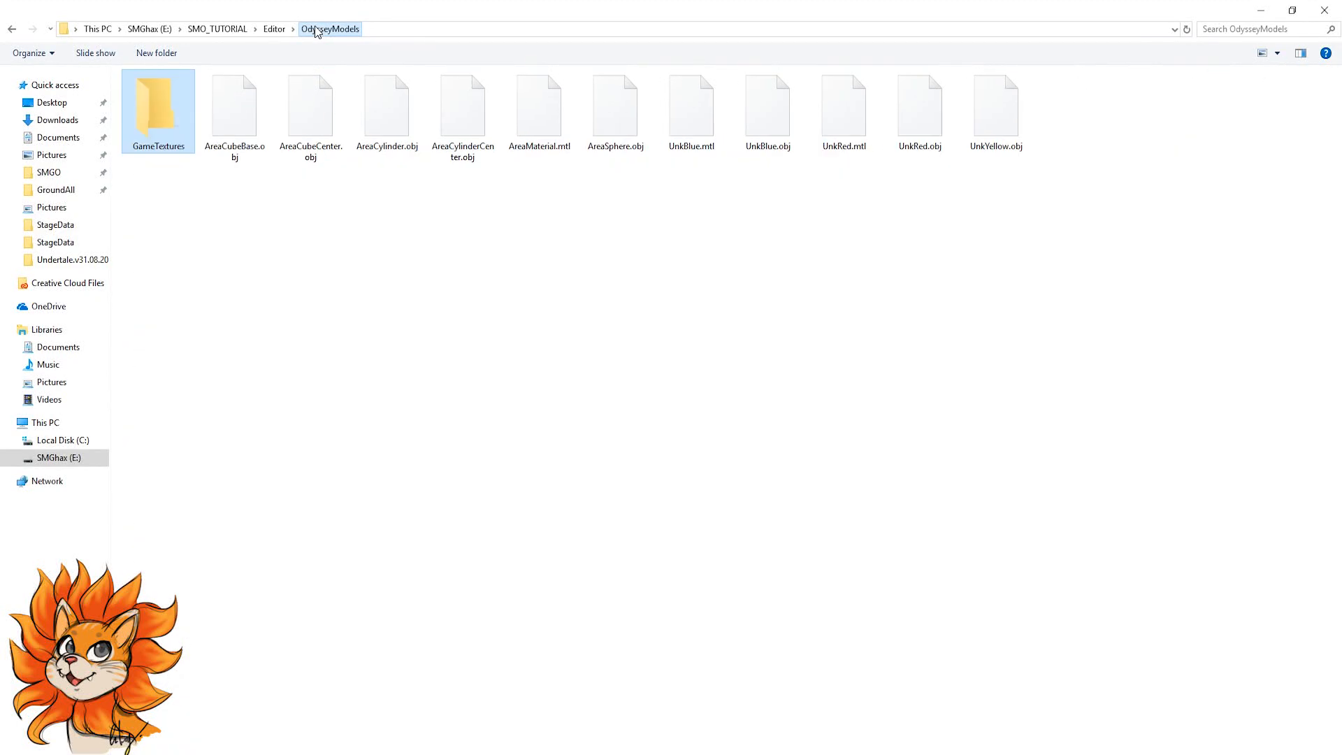
{"action": "left_click", "coordinate": [274, 29]}
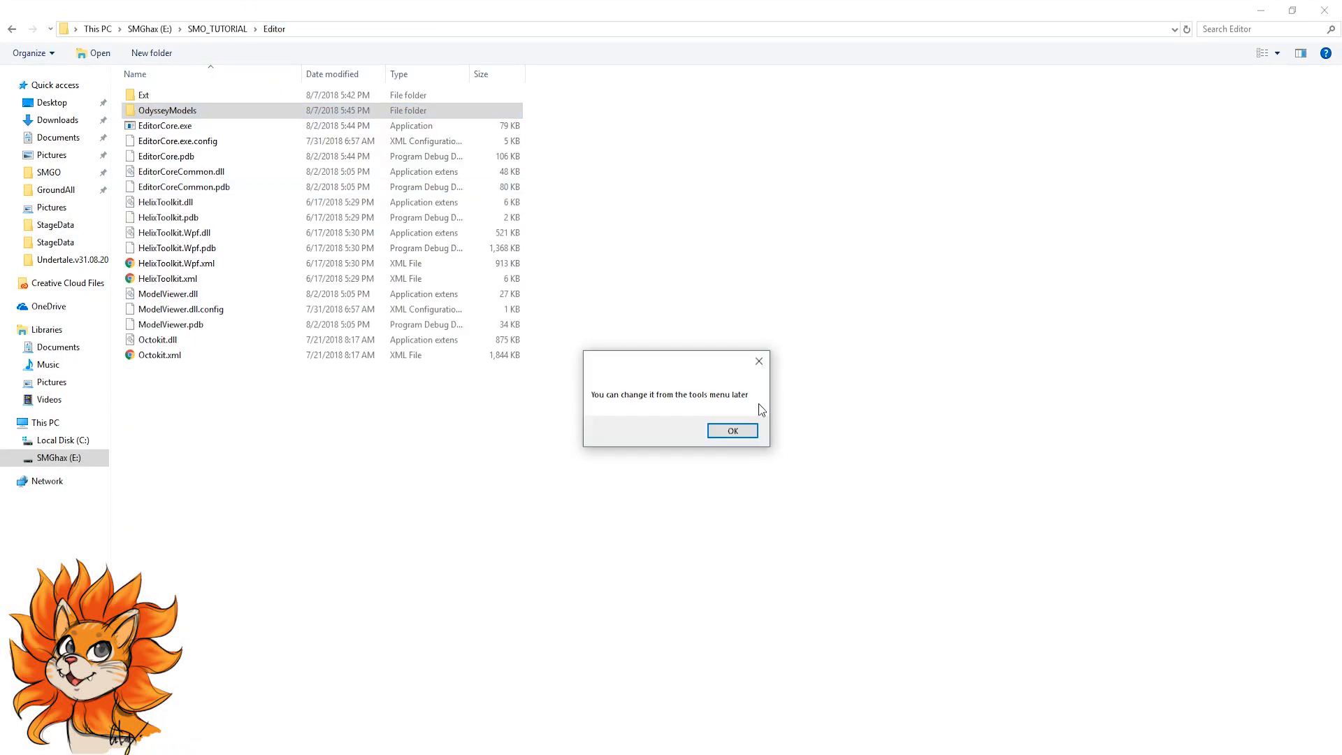
Step: Dismiss the setup notices and set the 3D view's camera mode to Inspect in the editor settings
{"action": "left_click", "coordinate": [732, 431]}
{"action": "left_click", "coordinate": [786, 437]}
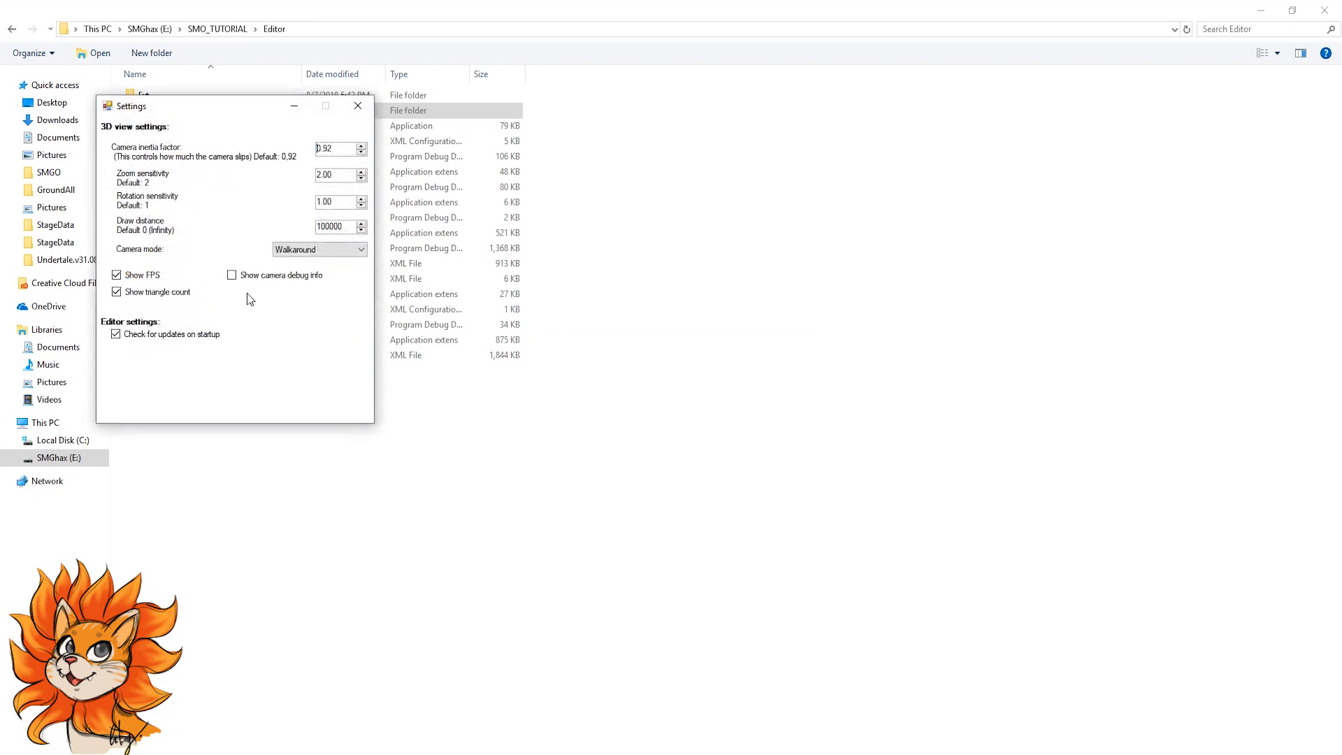
{"action": "left_click", "coordinate": [320, 249]}
{"action": "left_click", "coordinate": [314, 264]}
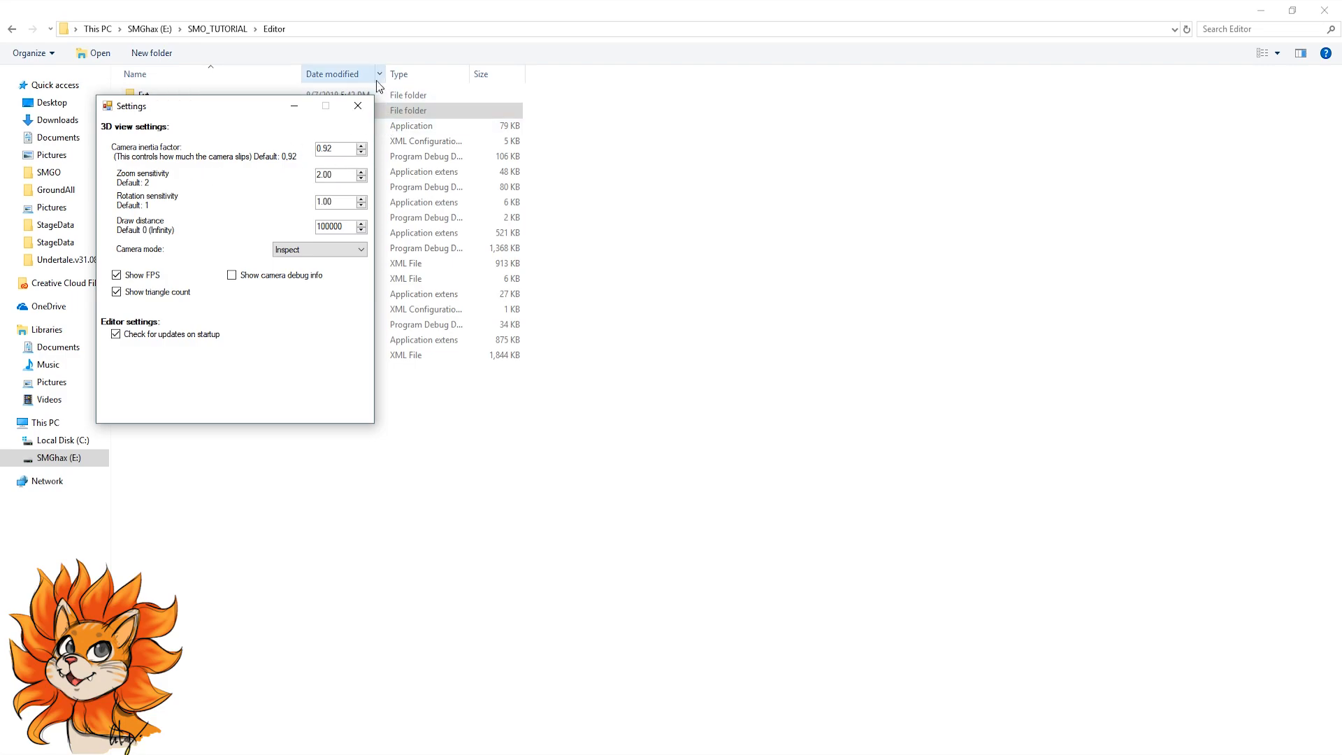
{"action": "left_click", "coordinate": [364, 109]}
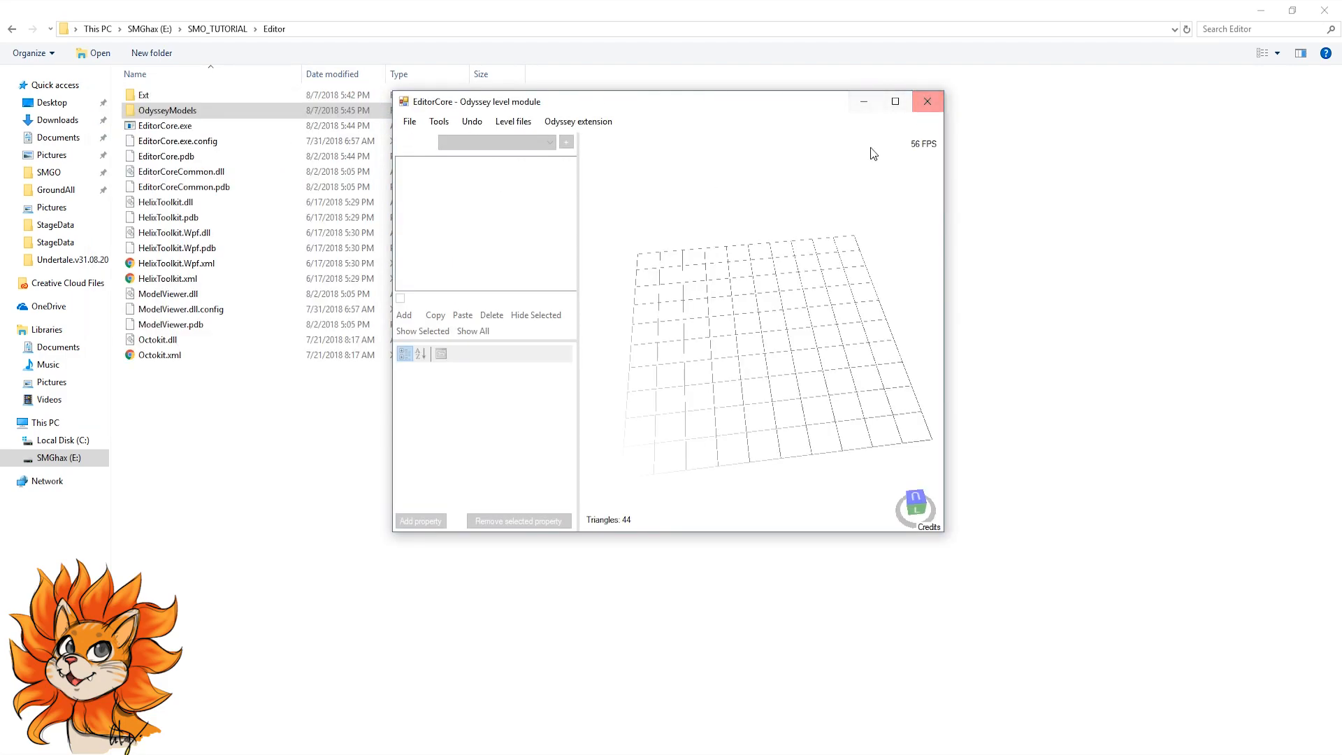
Step: Maximize the level editor and open the level BikeSteelExStageMap.szs from StageData with scenario 0
{"action": "left_click", "coordinate": [895, 102]}
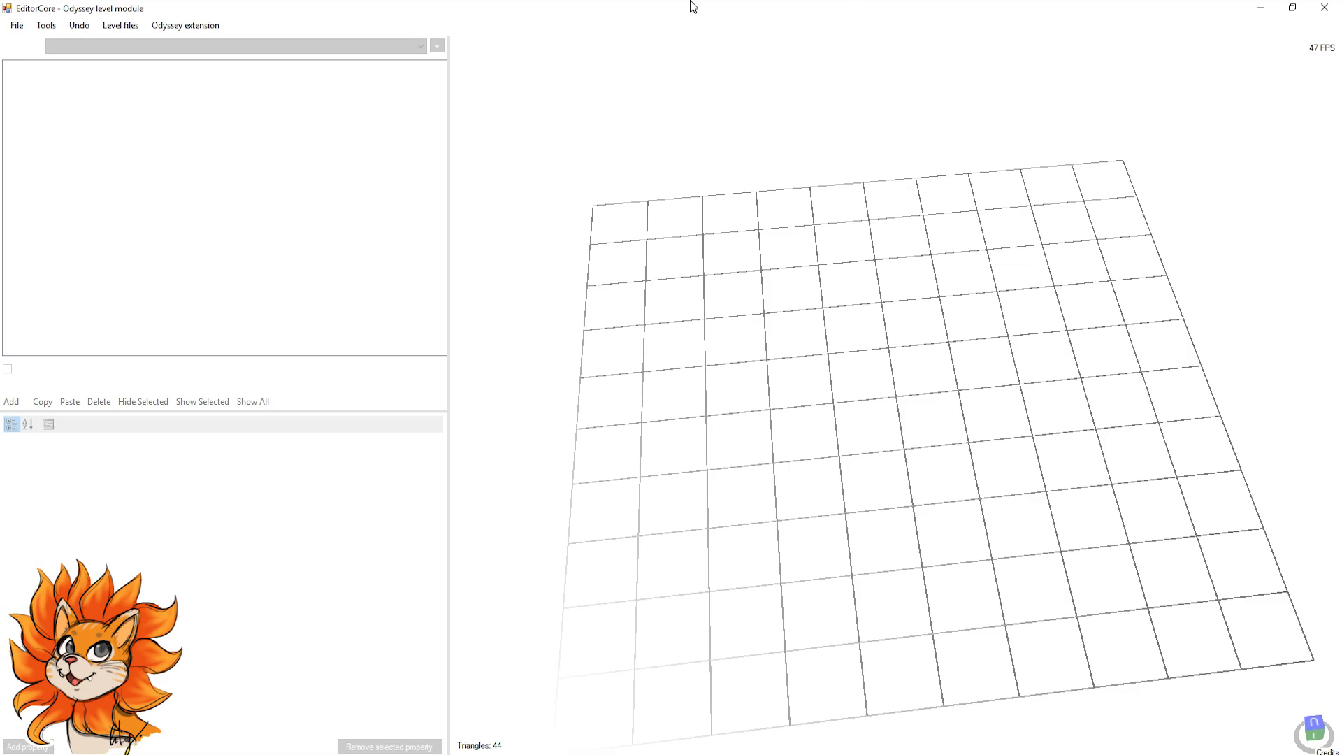
{"action": "left_click", "coordinate": [22, 19]}
{"action": "left_click", "coordinate": [68, 84]}
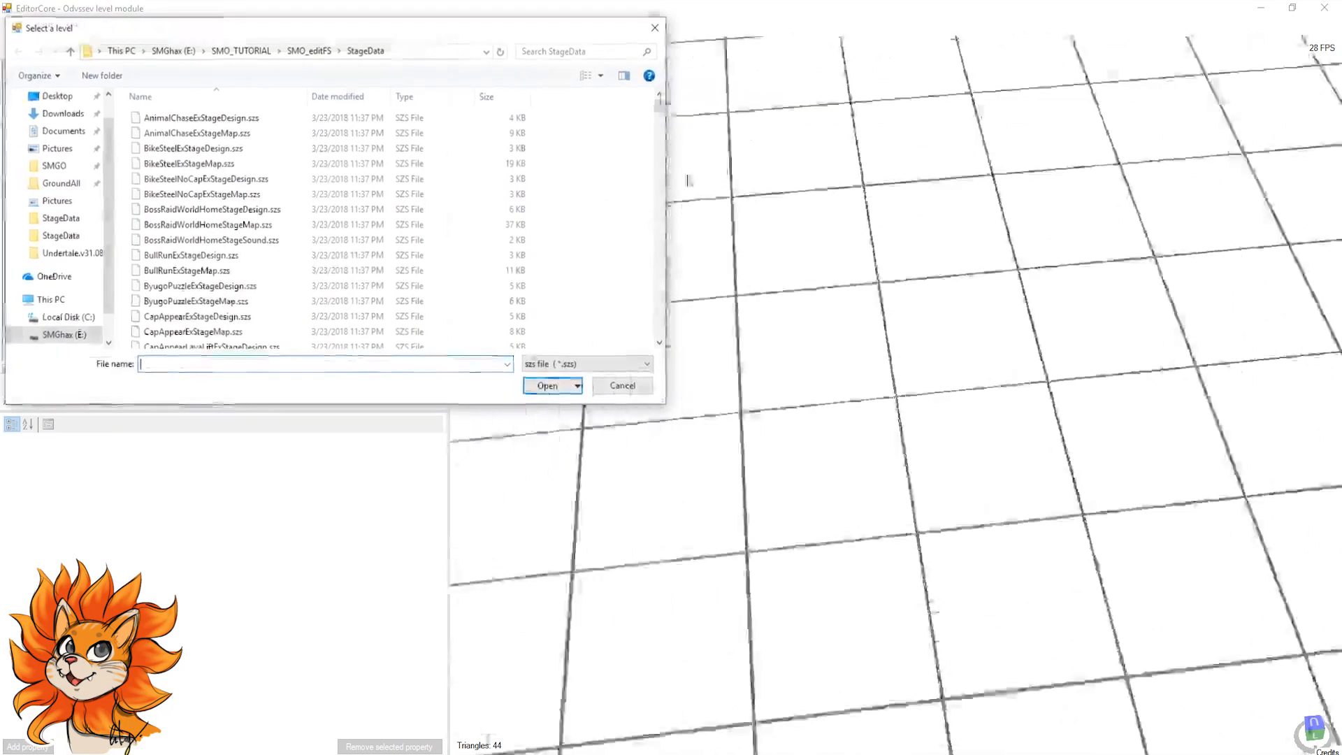
{"action": "scroll", "coordinate": [336, 257], "scroll_direction": "down", "scroll_amount": 4}
{"action": "scroll", "coordinate": [289, 257], "scroll_direction": "up", "scroll_amount": 3}
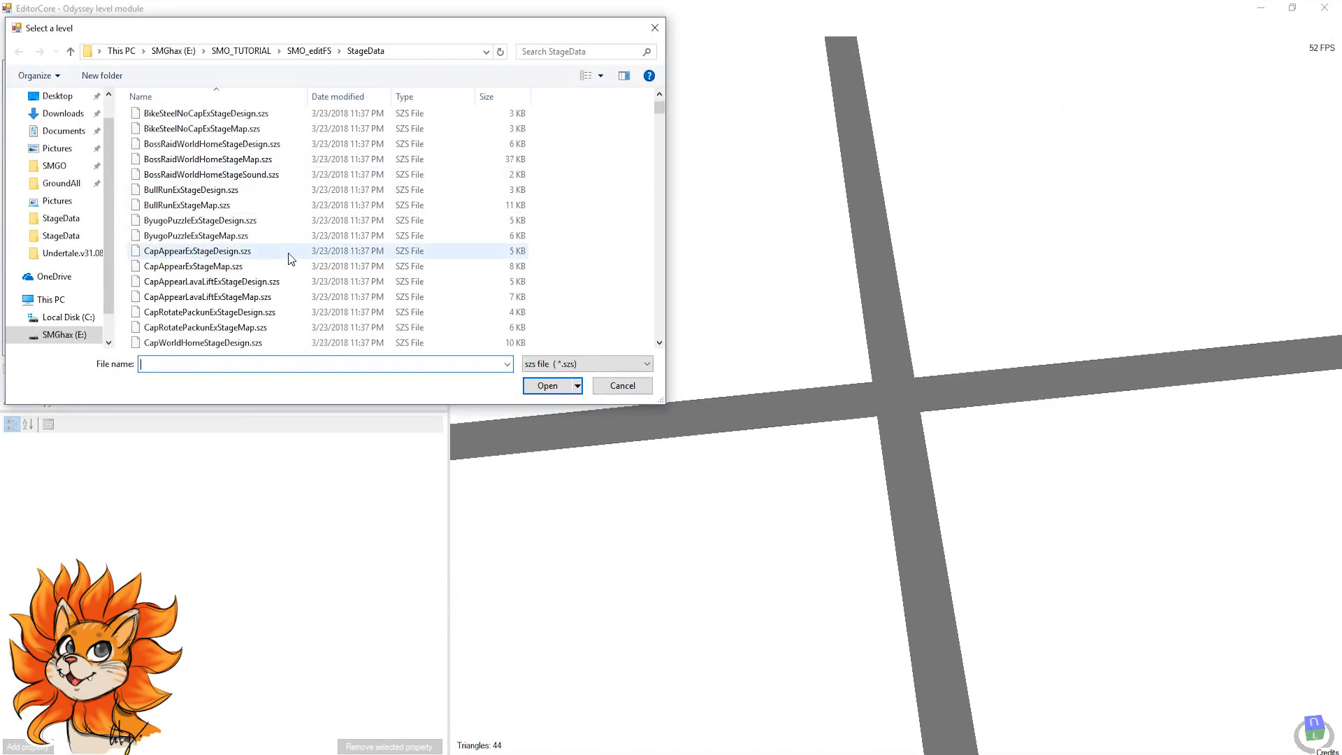
{"action": "scroll", "coordinate": [290, 257], "scroll_direction": "up", "scroll_amount": 2}
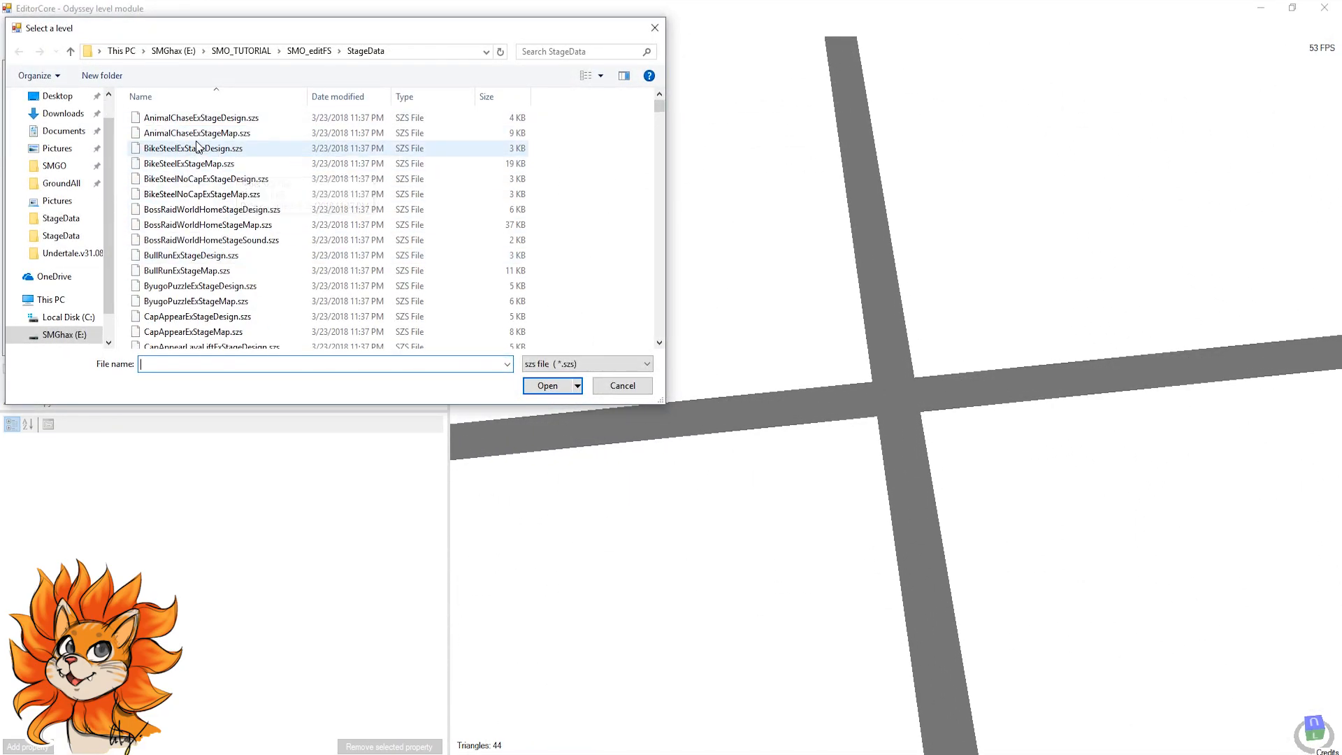
{"action": "double_click", "coordinate": [203, 164]}
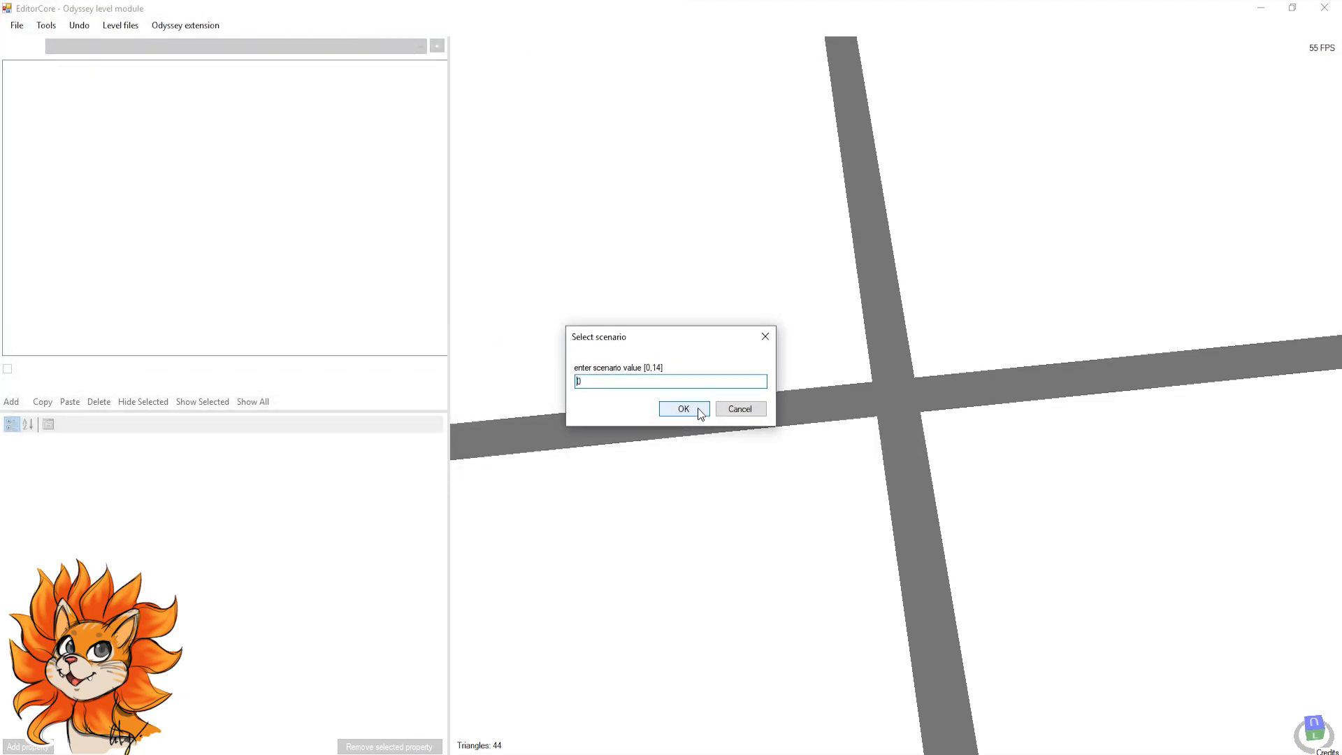
{"action": "left_click", "coordinate": [662, 410]}
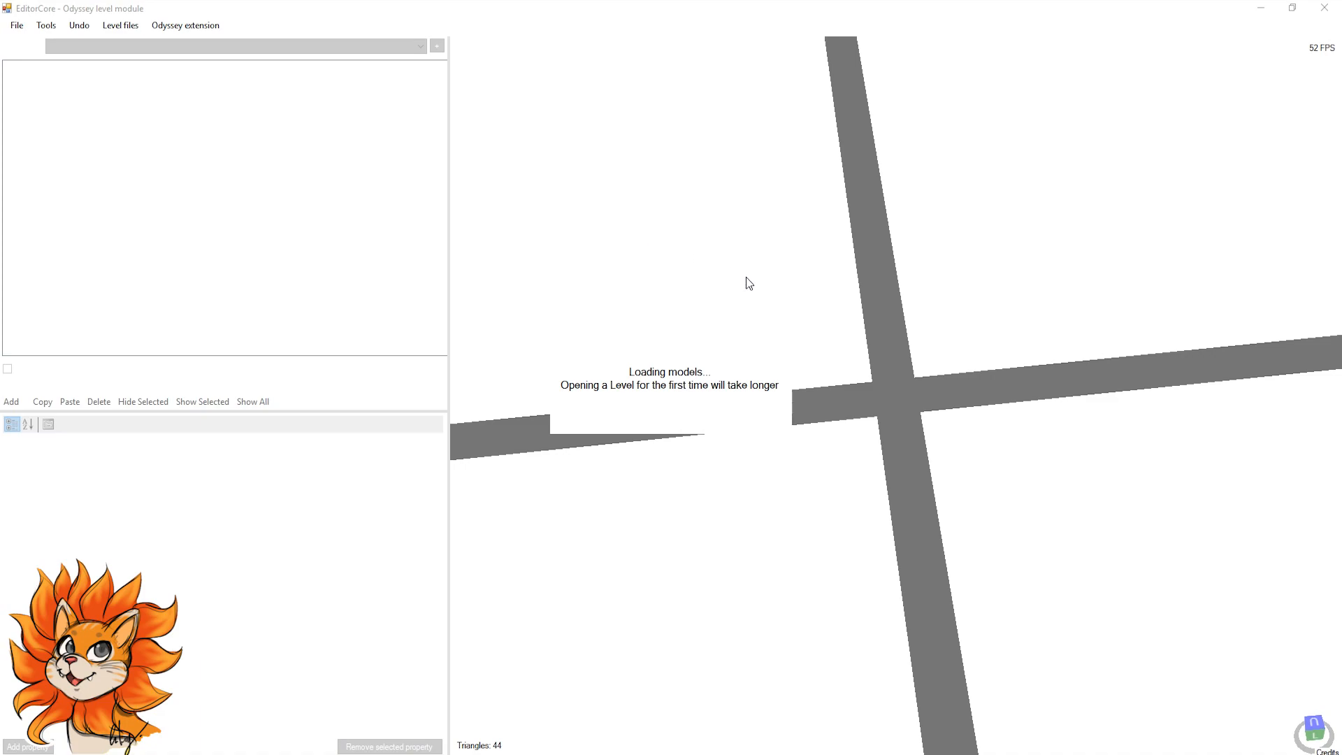
Step: Examine the loaded level in the 3D view from close up and from a distance
{"action": "scroll", "coordinate": [888, 338], "scroll_direction": "down", "scroll_amount": 10}
{"action": "scroll", "coordinate": [889, 331], "scroll_direction": "down", "scroll_amount": 10}
{"action": "scroll", "coordinate": [928, 290], "scroll_direction": "up", "scroll_amount": 15}
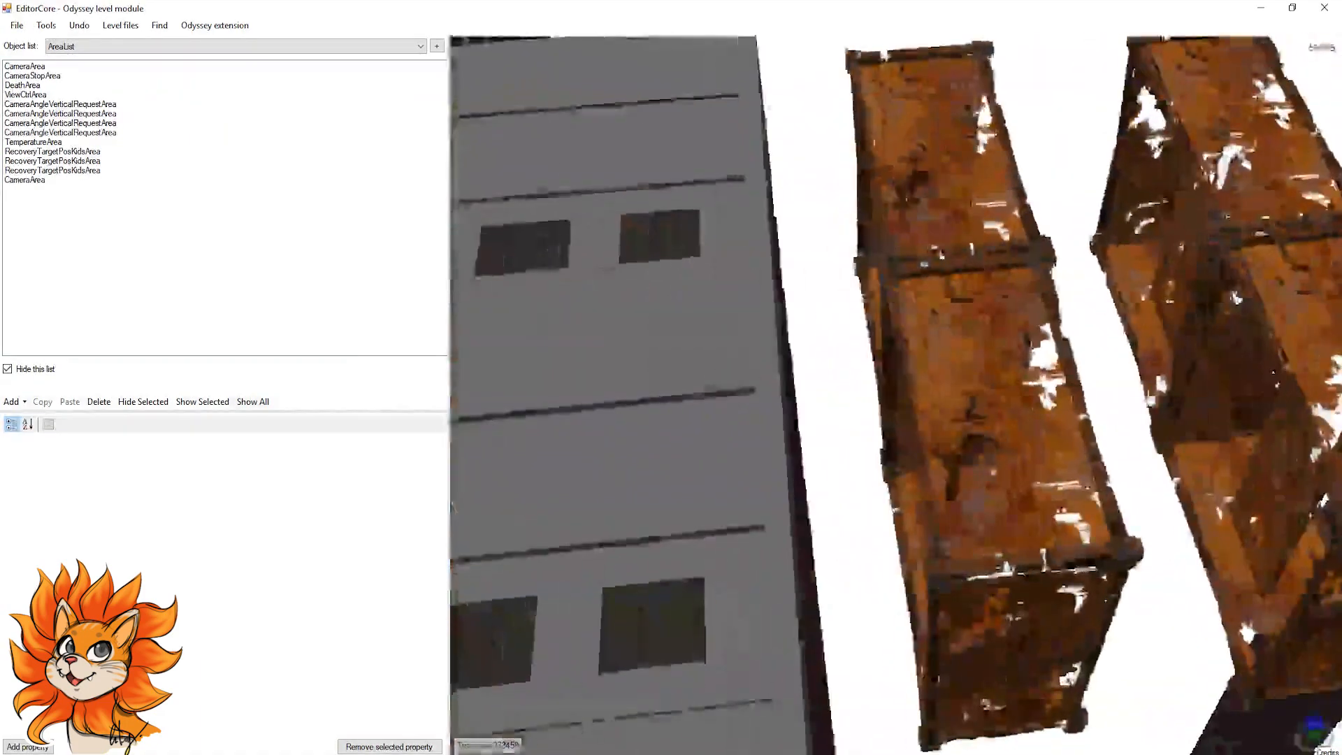
{"action": "scroll", "coordinate": [726, 451], "scroll_direction": "down", "scroll_amount": 10}
{"action": "scroll", "coordinate": [968, 369], "scroll_direction": "up", "scroll_amount": 10}
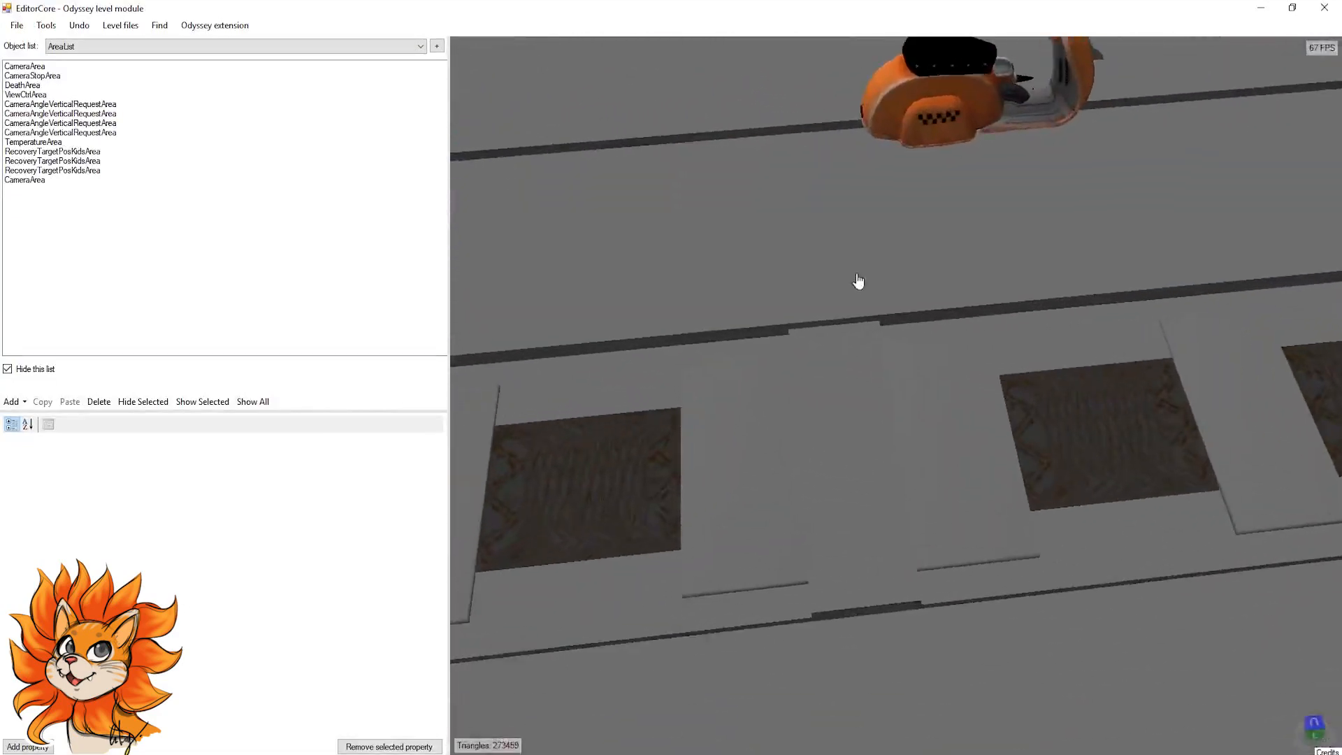
{"action": "scroll", "coordinate": [683, 641], "scroll_direction": "down", "scroll_amount": 5}
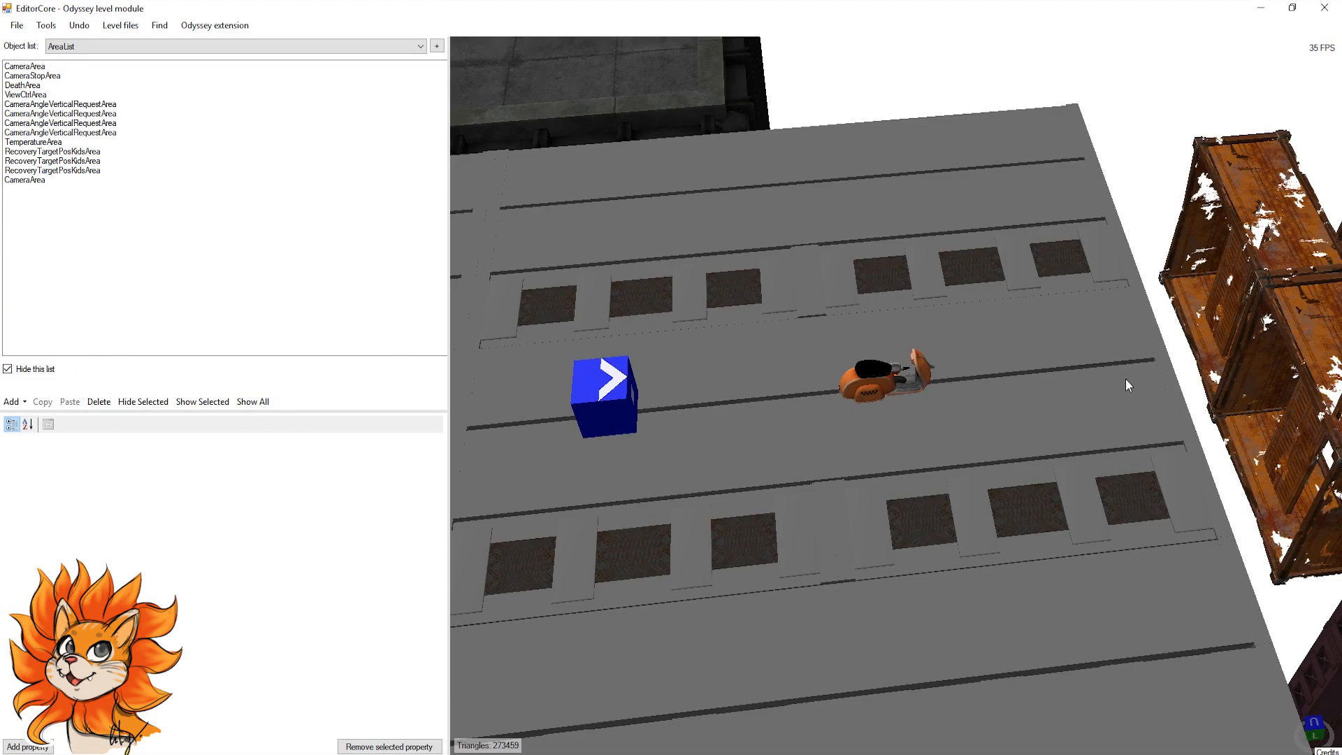
{"action": "scroll", "coordinate": [1127, 385], "scroll_direction": "down", "scroll_amount": 8}
{"action": "scroll", "coordinate": [886, 399], "scroll_direction": "up", "scroll_amount": 10}
{"action": "scroll", "coordinate": [839, 387], "scroll_direction": "down", "scroll_amount": 4}
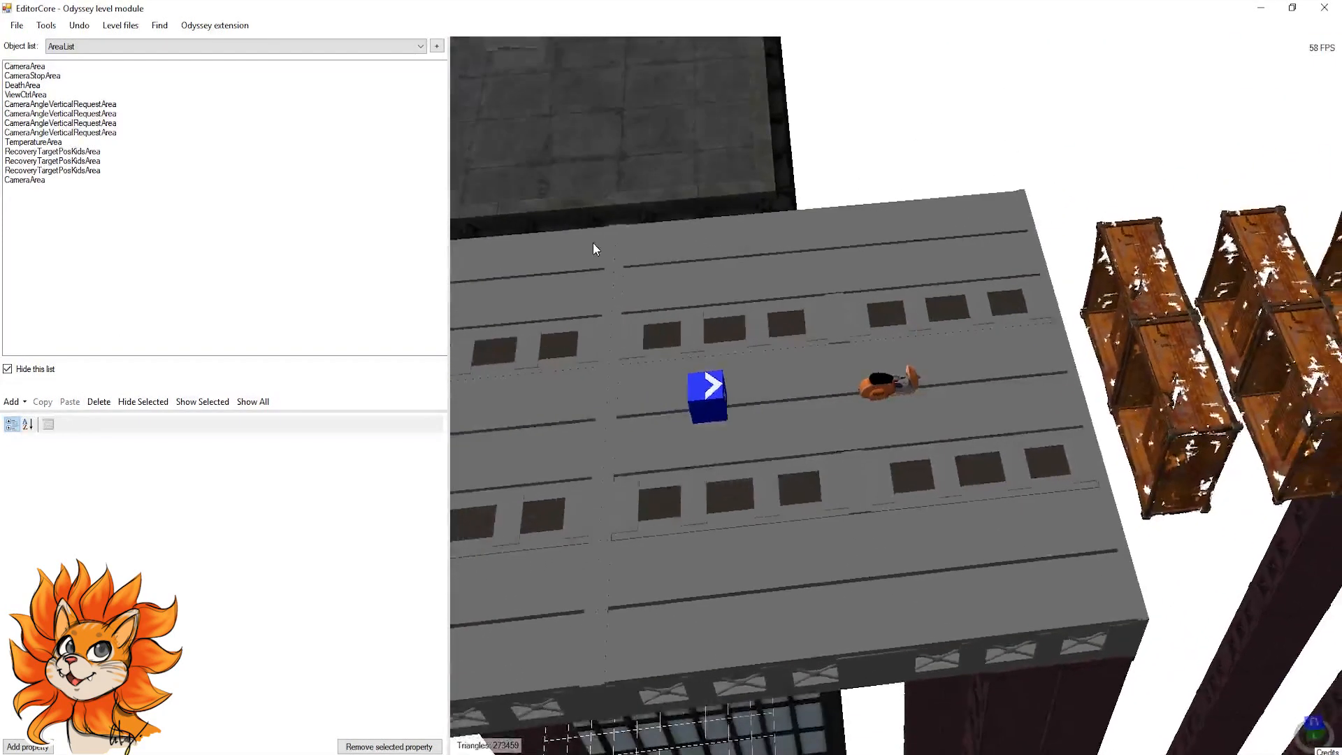
Step: Start a new editor instance alongside the loaded level
{"action": "left_click", "coordinate": [17, 25]}
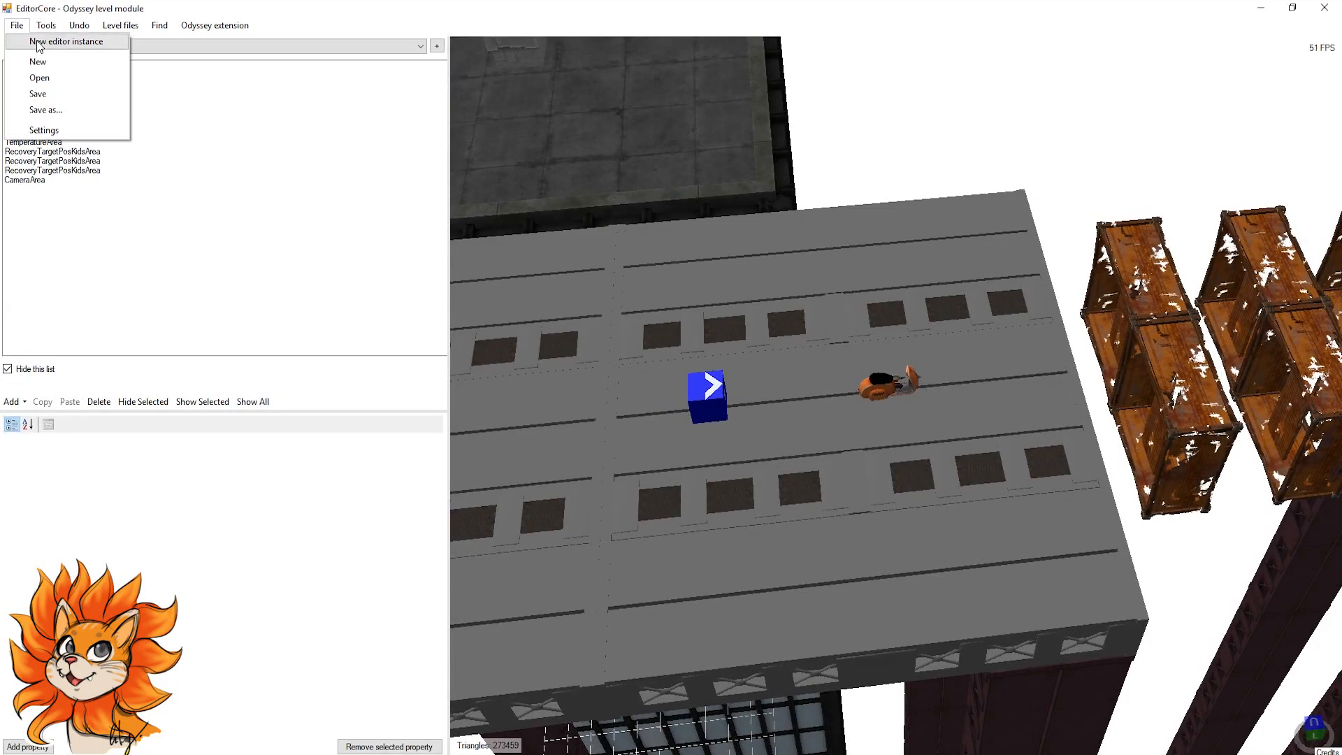
{"action": "left_click", "coordinate": [38, 43]}
{"action": "mouse_move", "coordinate": [328, 753]}
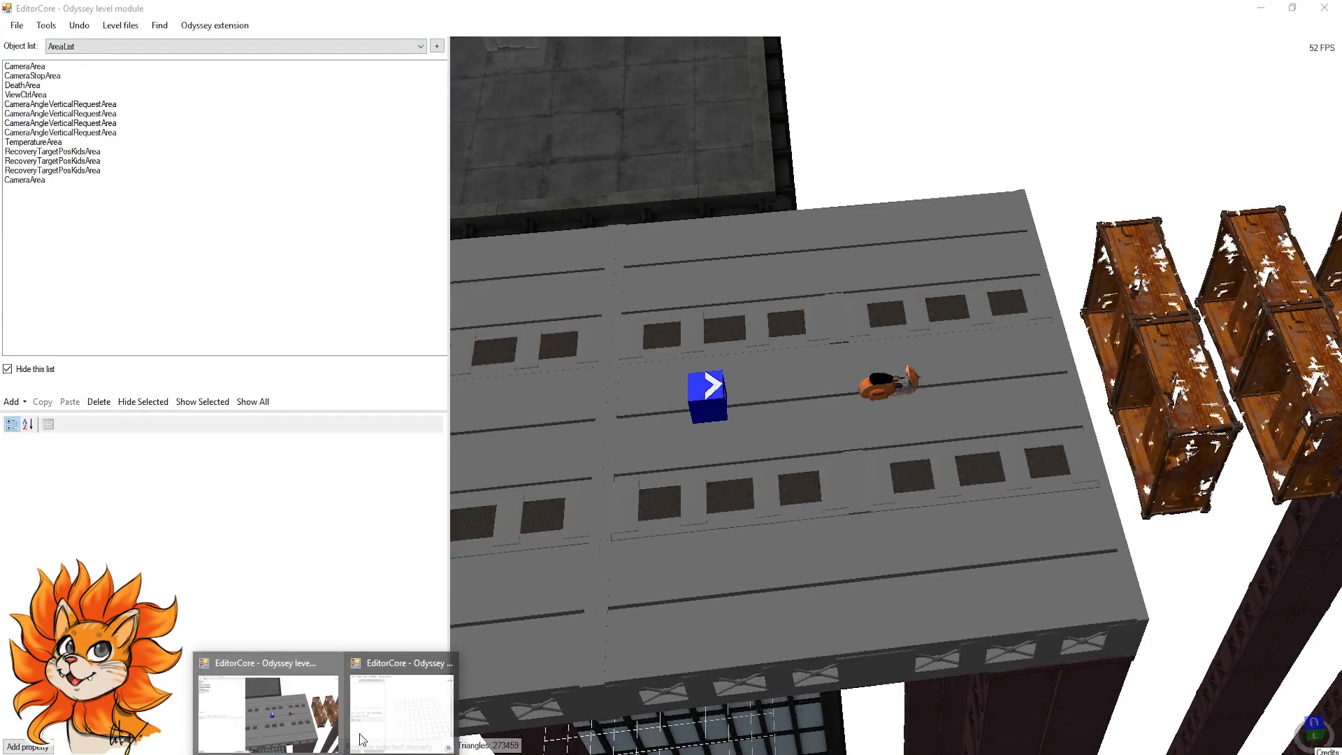
Step: Switch to the new editor instance and open a LakeWorld stage map from StageData with scenario 0
{"action": "left_click", "coordinate": [414, 688]}
{"action": "left_click", "coordinate": [132, 144]}
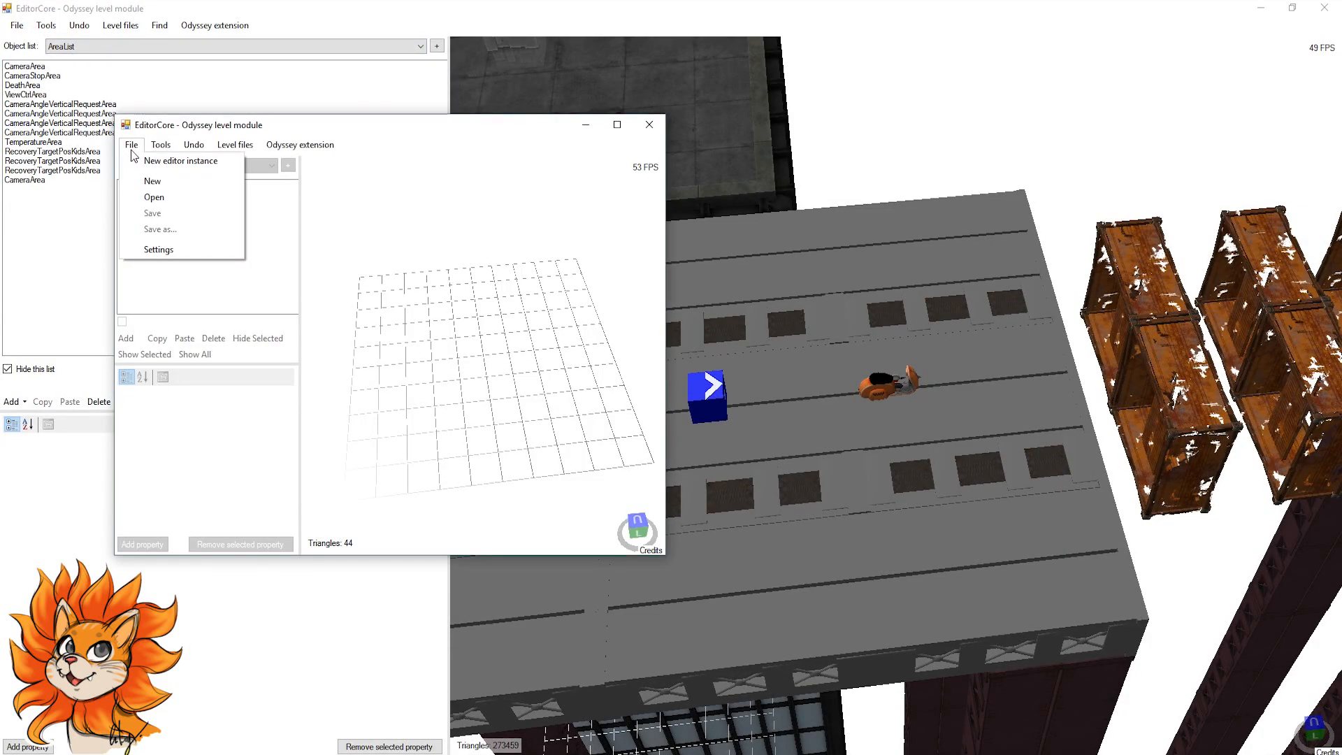
{"action": "left_click", "coordinate": [166, 201]}
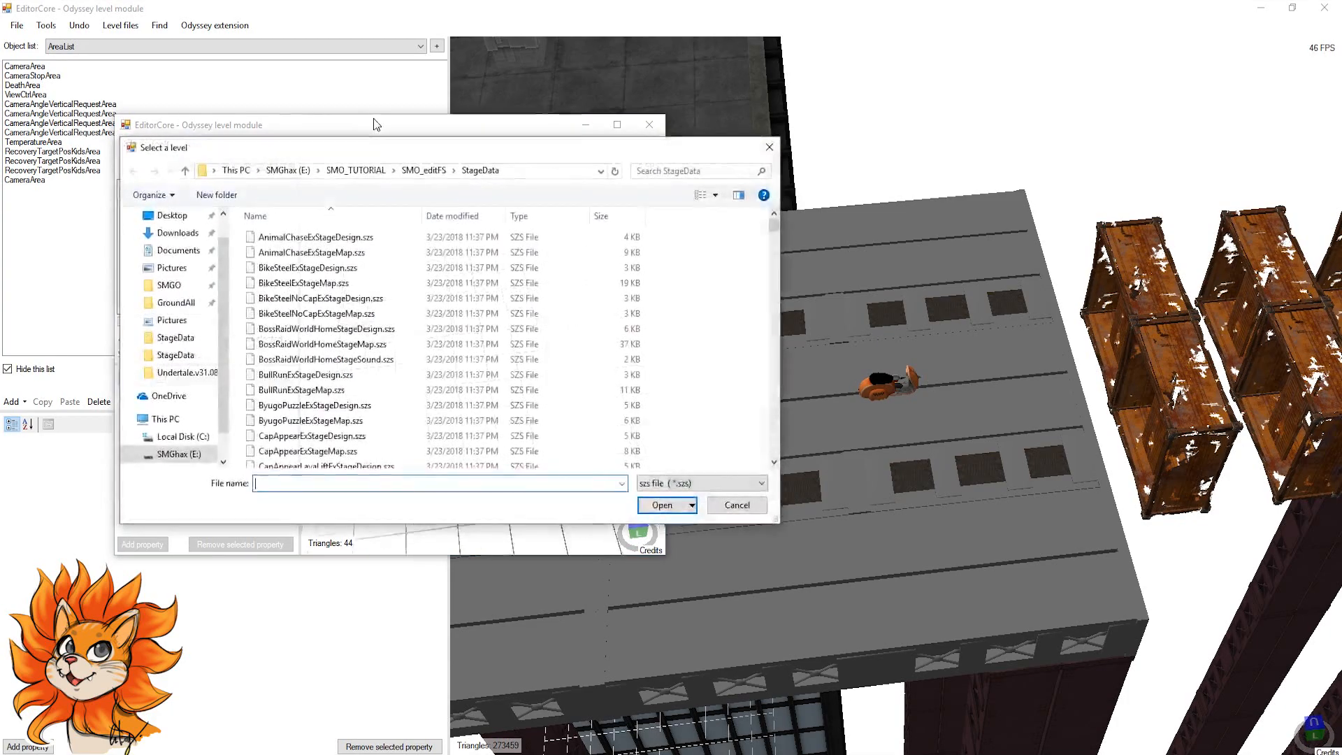
{"action": "left_click", "coordinate": [571, 314]}
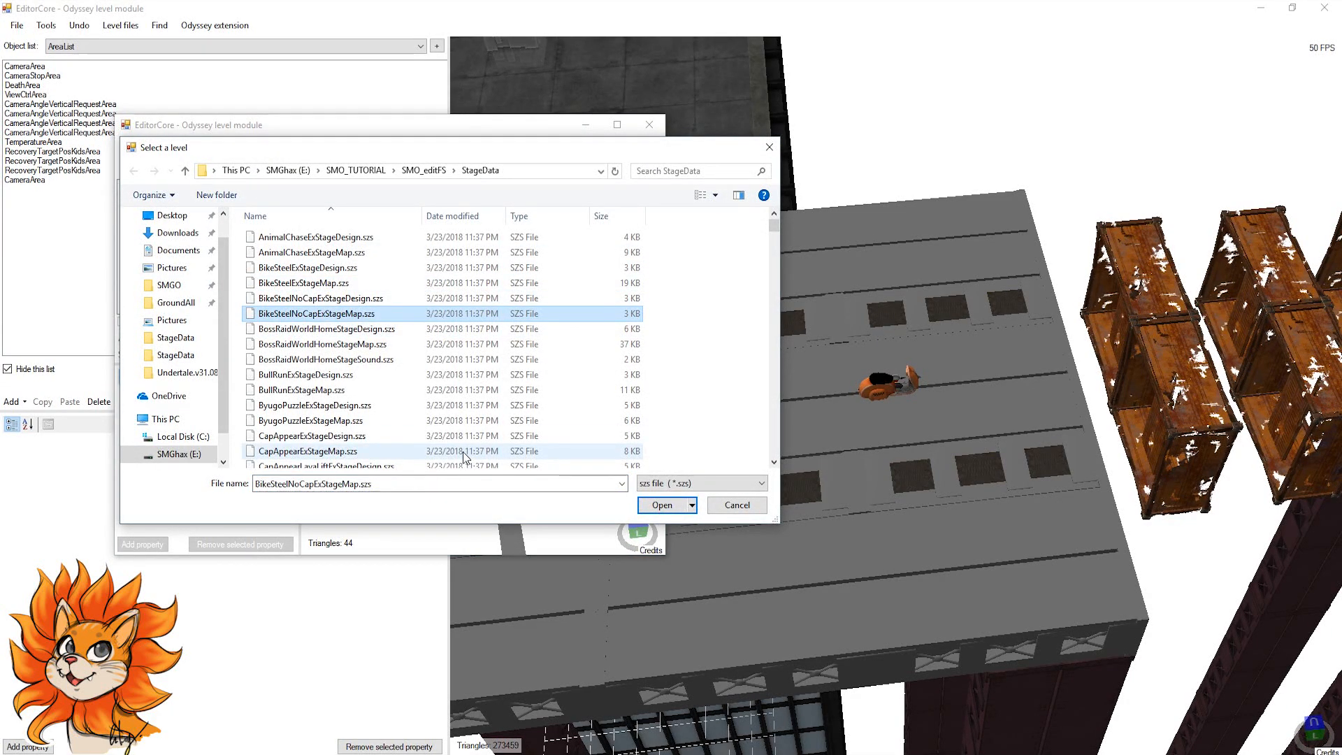
{"action": "key", "text": "l"}
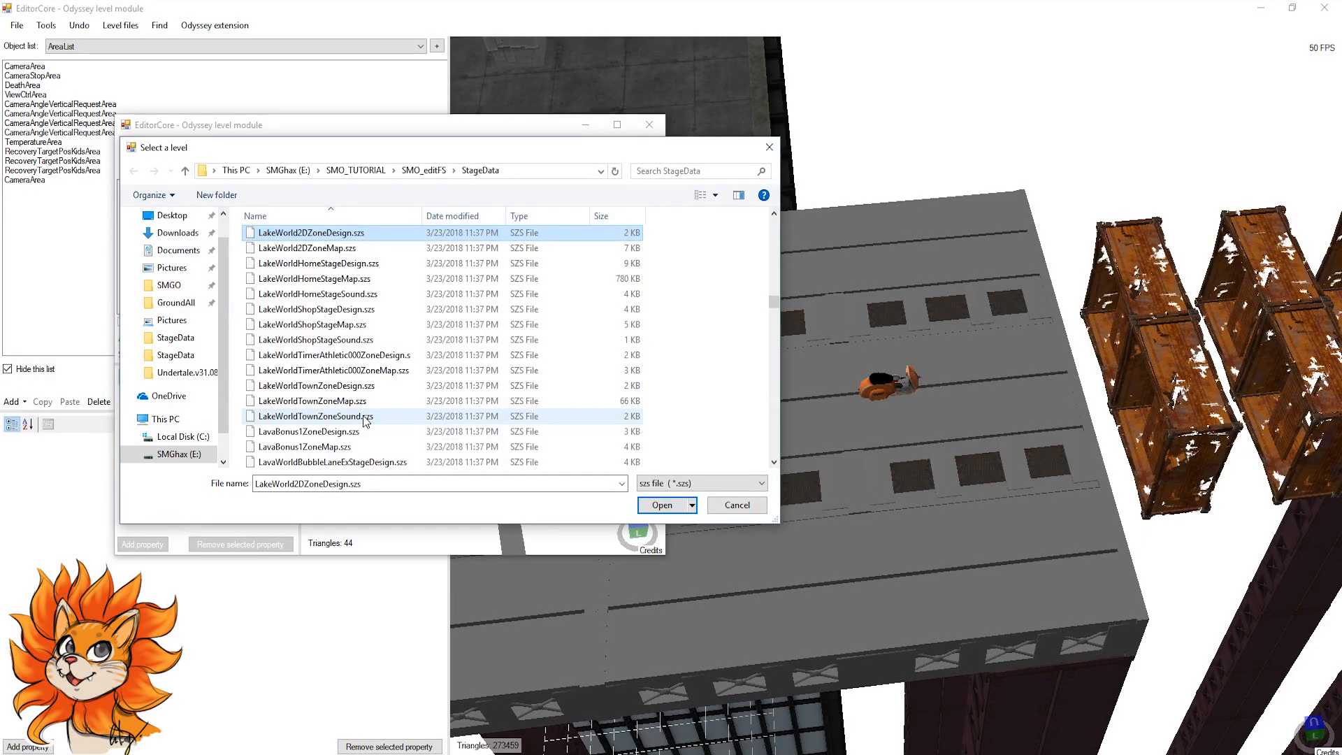
{"action": "double_click", "coordinate": [349, 405]}
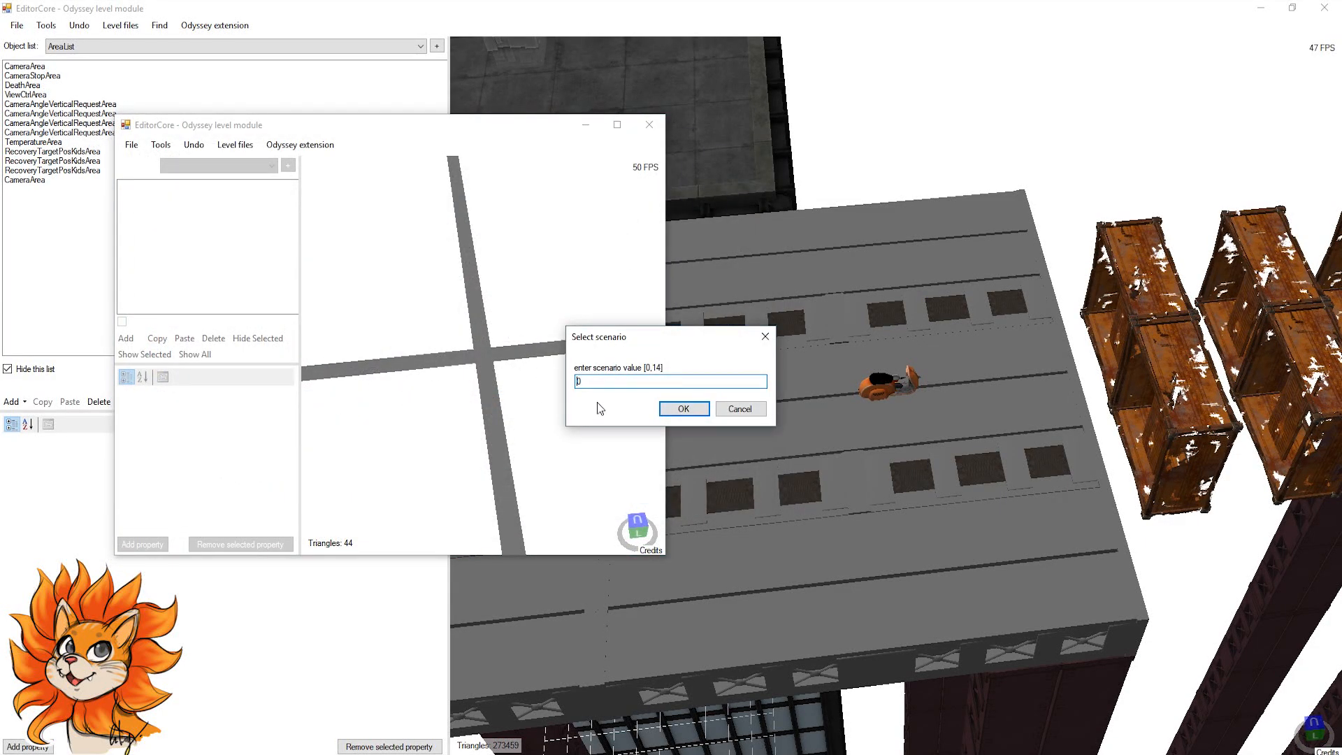
{"action": "left_click", "coordinate": [684, 408]}
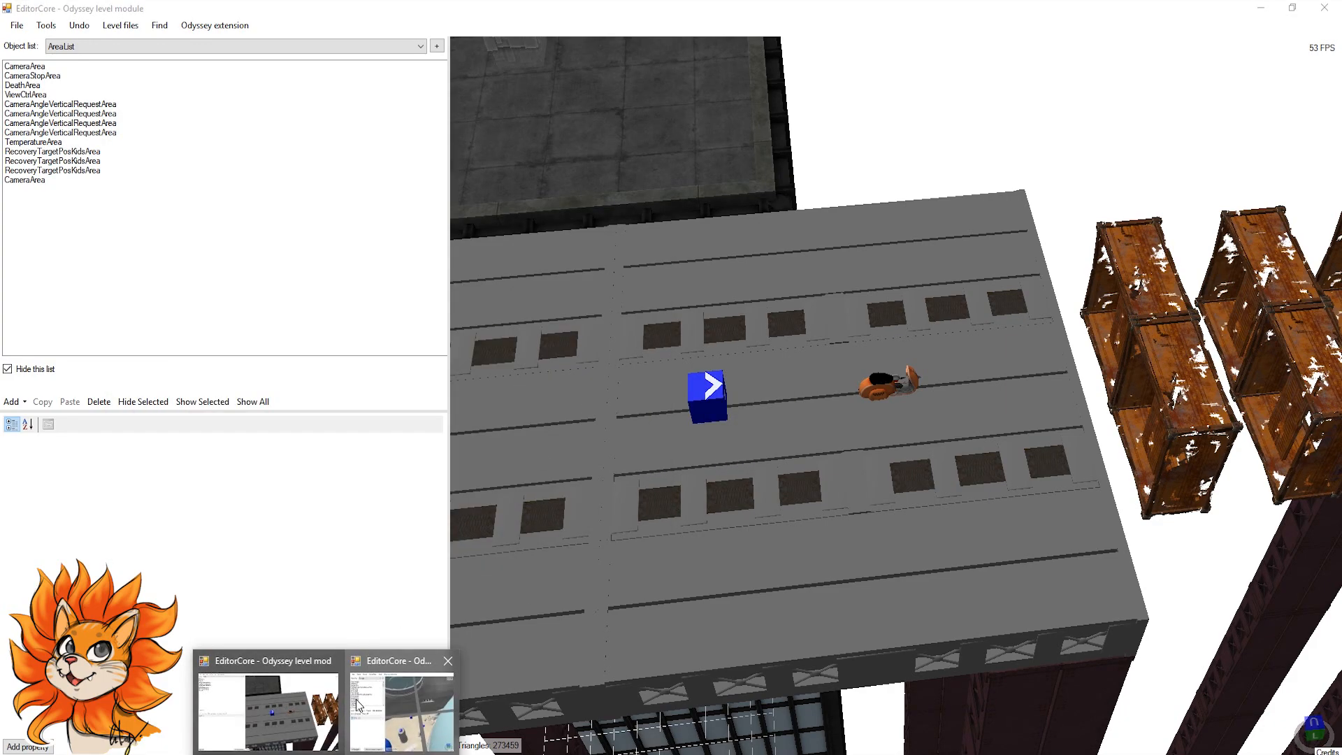
Step: Minimize the first level's editor, maximize the lake level's editor and bring the stone ledge with the three Goombas into view
{"action": "left_click", "coordinate": [1247, 9]}
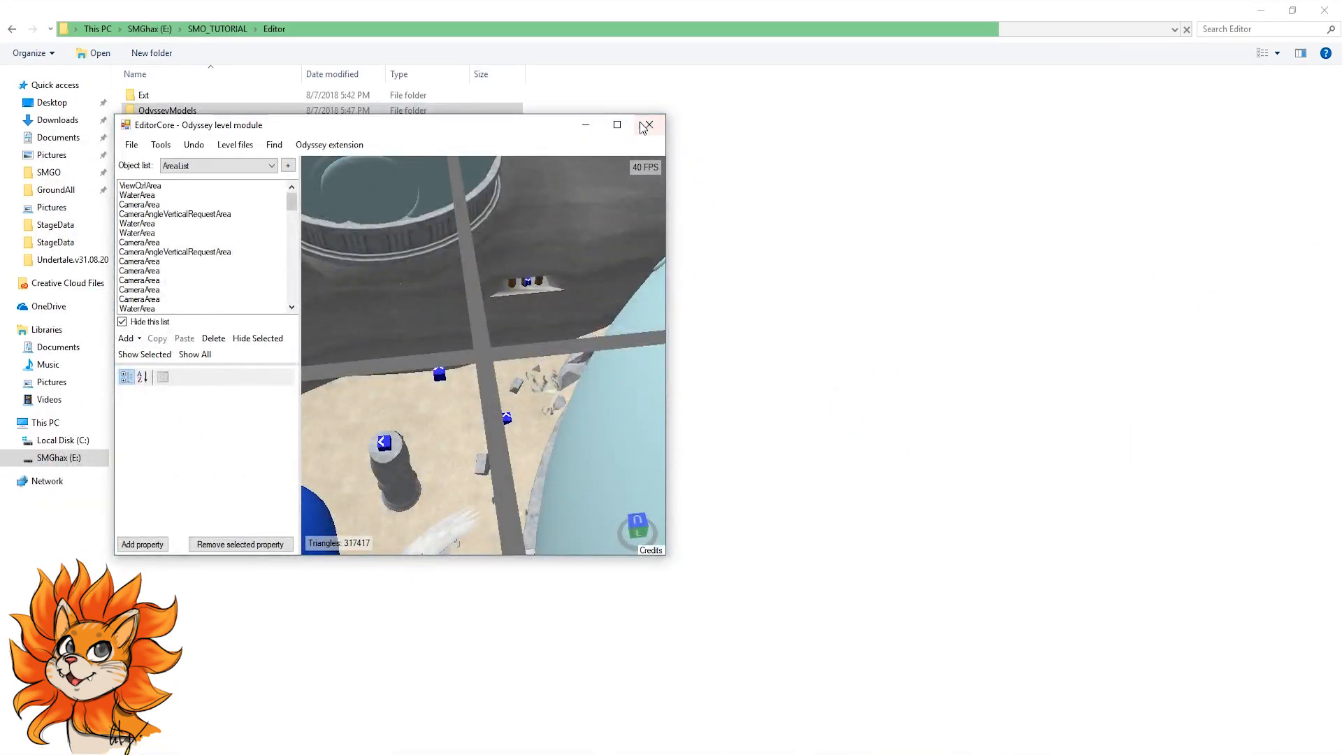
{"action": "left_click", "coordinate": [618, 125]}
{"action": "scroll", "coordinate": [847, 388], "scroll_direction": "down", "scroll_amount": 10}
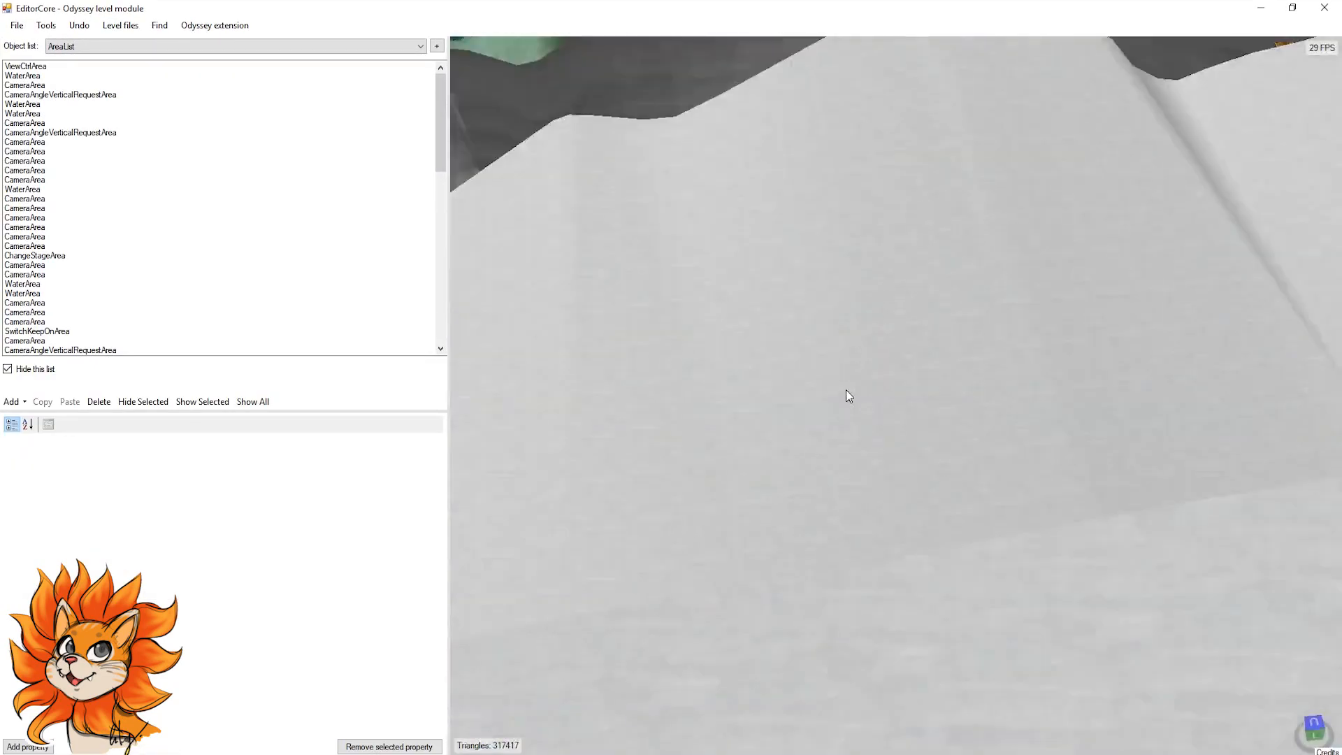
{"action": "scroll", "coordinate": [726, 352], "scroll_direction": "up", "scroll_amount": 2}
{"action": "right_click_drag", "start_coordinate": [738, 380], "coordinate": [929, 378]}
{"action": "scroll", "coordinate": [831, 249], "scroll_direction": "up", "scroll_amount": 10}
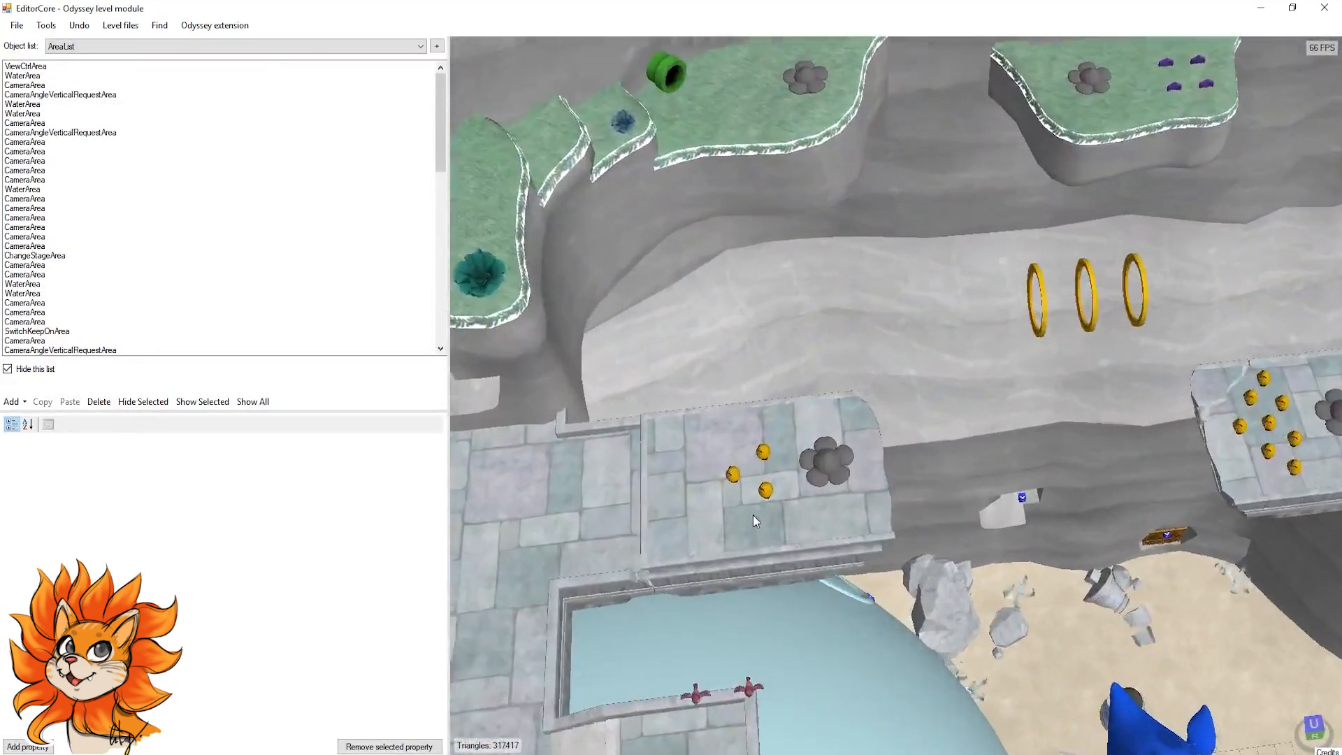
Step: Select the CapTrampoline beside the three Goombas on the stone ledge and copy it
{"action": "scroll", "coordinate": [755, 514], "scroll_direction": "up", "scroll_amount": 2}
{"action": "left_click", "coordinate": [821, 480]}
{"action": "key", "text": "space"}
{"action": "scroll", "coordinate": [897, 505], "scroll_direction": "down", "scroll_amount": 5}
{"action": "right_click_drag", "start_coordinate": [878, 493], "coordinate": [817, 550]}
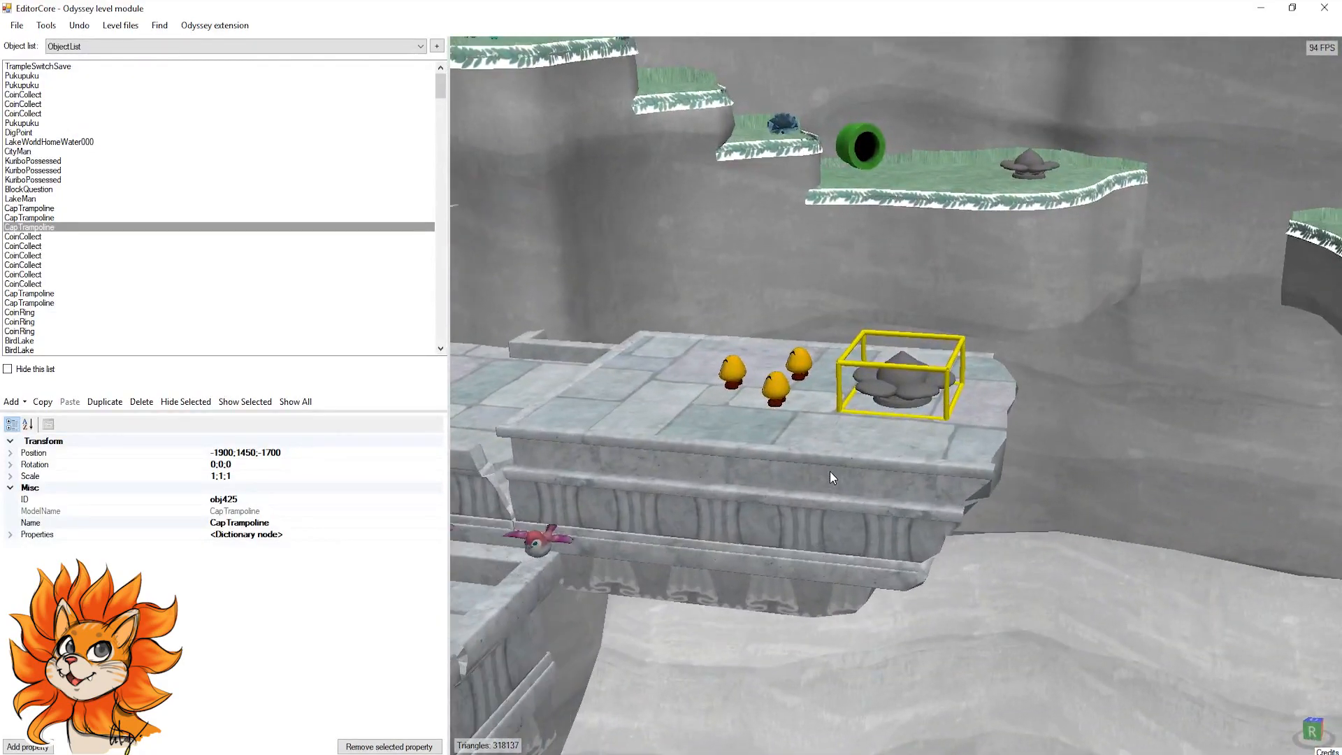
{"action": "scroll", "coordinate": [829, 471], "scroll_direction": "up", "scroll_amount": 3}
{"action": "scroll", "coordinate": [835, 472], "scroll_direction": "down", "scroll_amount": 3}
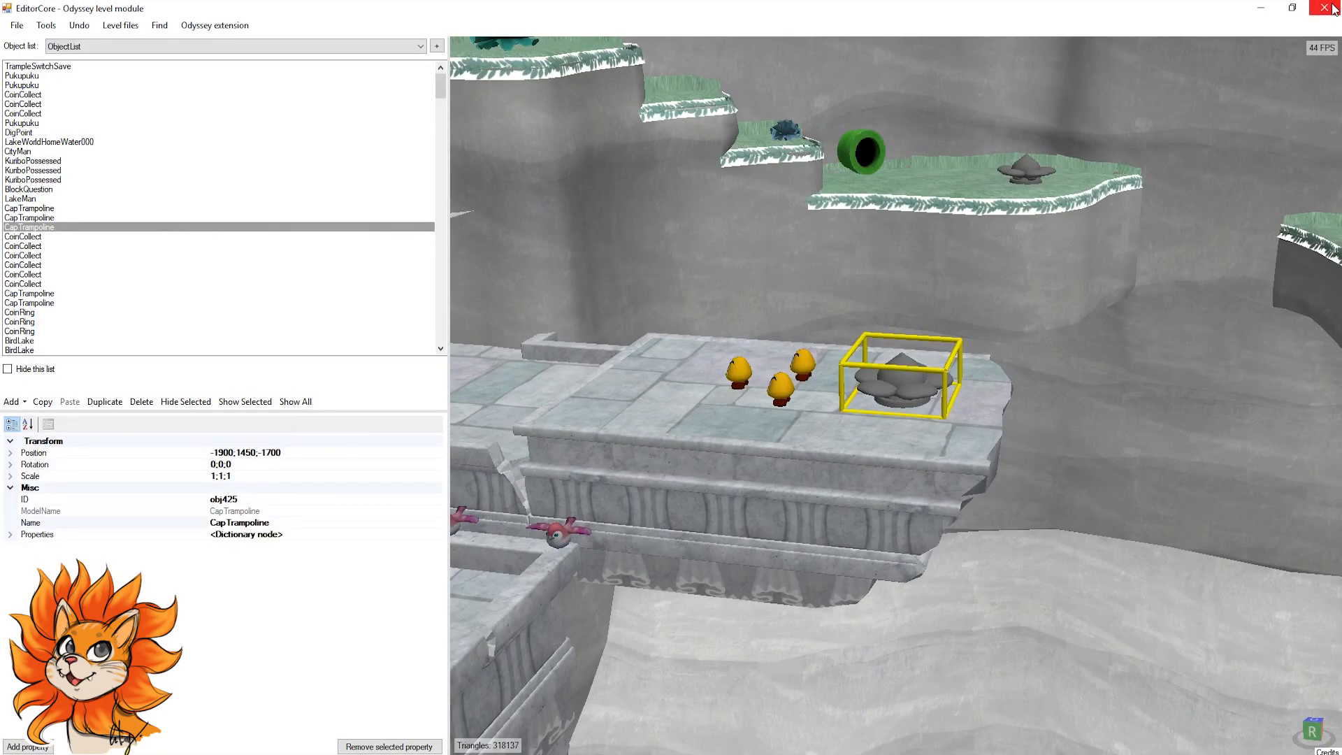
{"action": "scroll", "coordinate": [874, 447], "scroll_direction": "up", "scroll_amount": 4}
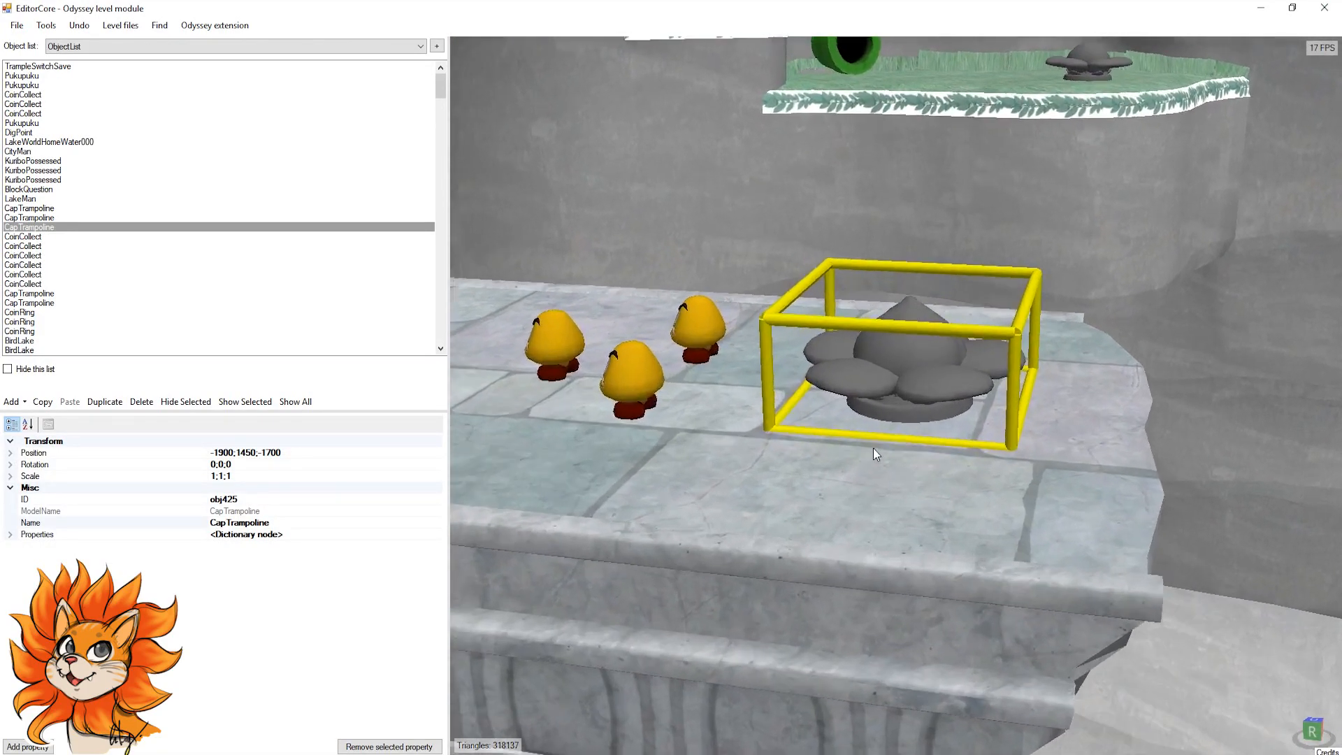
{"action": "scroll", "coordinate": [859, 424], "scroll_direction": "up", "scroll_amount": 2}
{"action": "scroll", "coordinate": [902, 470], "scroll_direction": "down", "scroll_amount": 6}
{"action": "scroll", "coordinate": [908, 480], "scroll_direction": "up", "scroll_amount": 4}
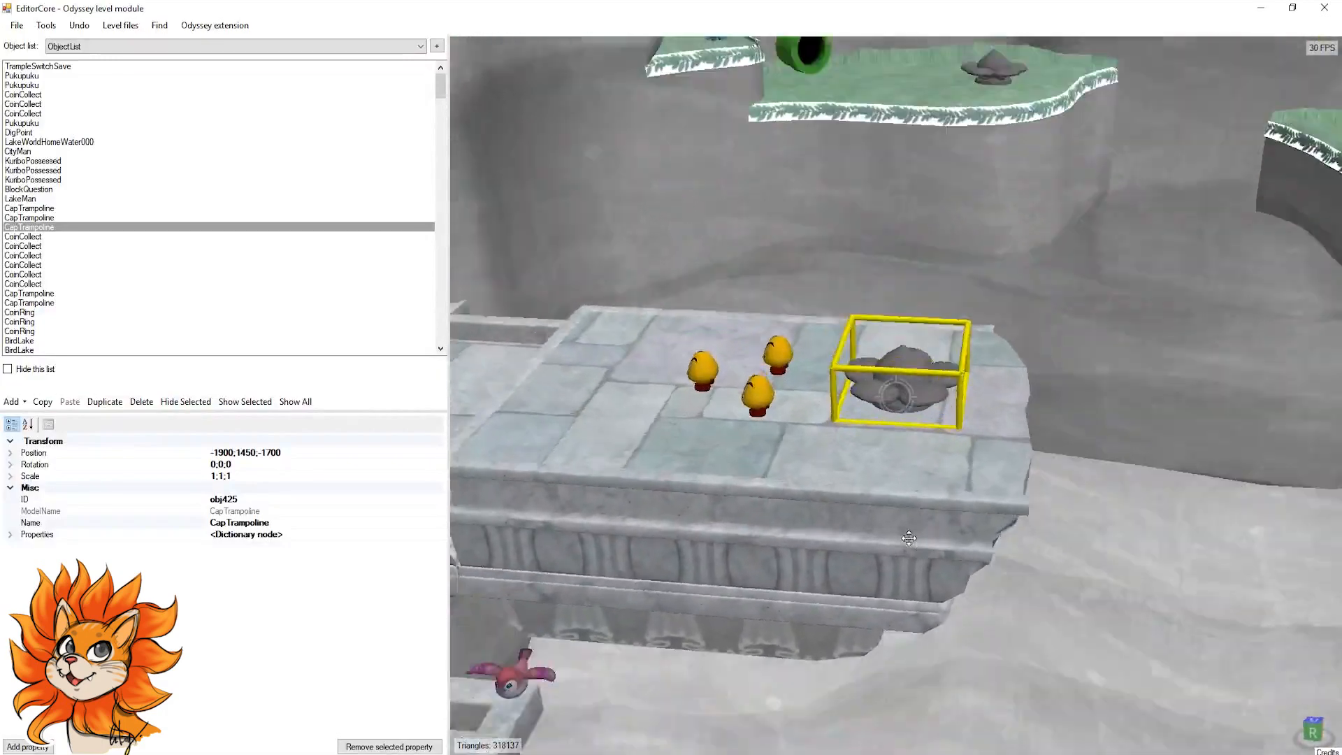
{"action": "scroll", "coordinate": [904, 542], "scroll_direction": "up", "scroll_amount": 4}
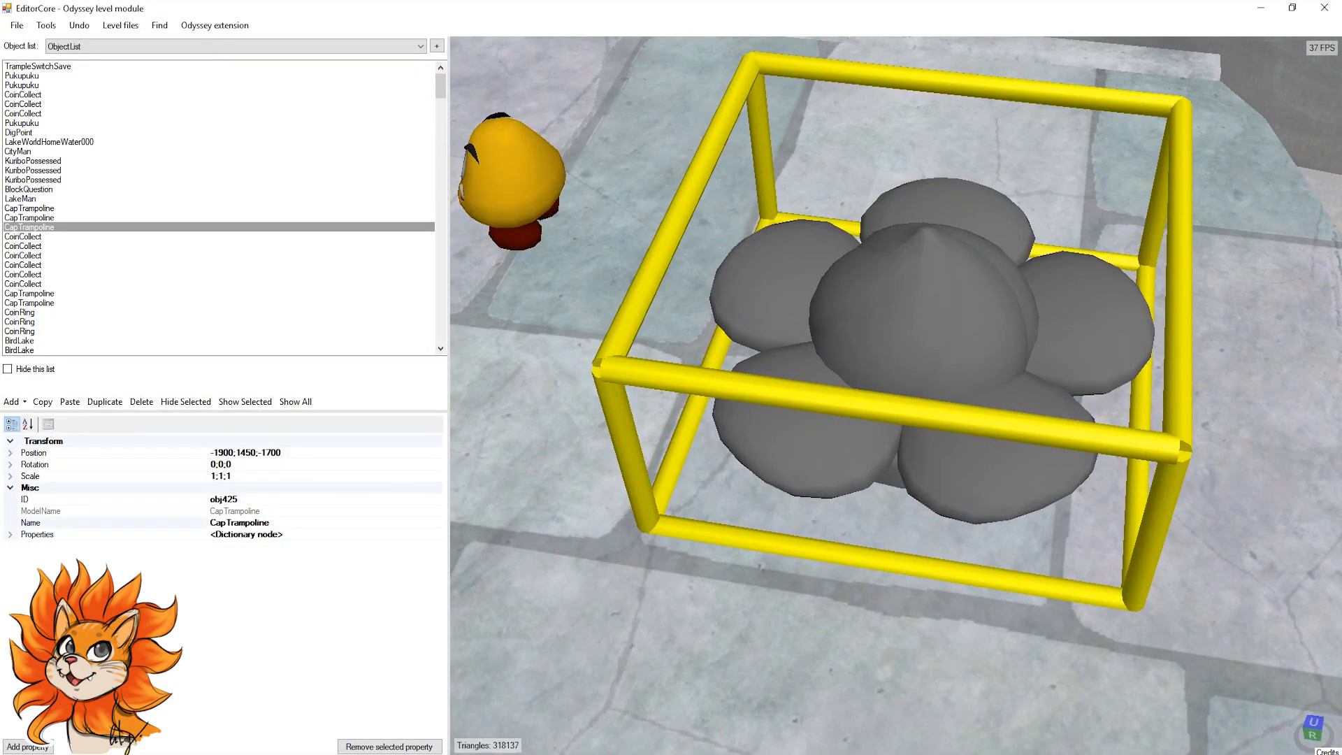
Step: Switch back to the editor instance holding the BikeSteelExStageMap level and return to the rooftop with the motorcycle
{"action": "mouse_move", "coordinate": [326, 754]}
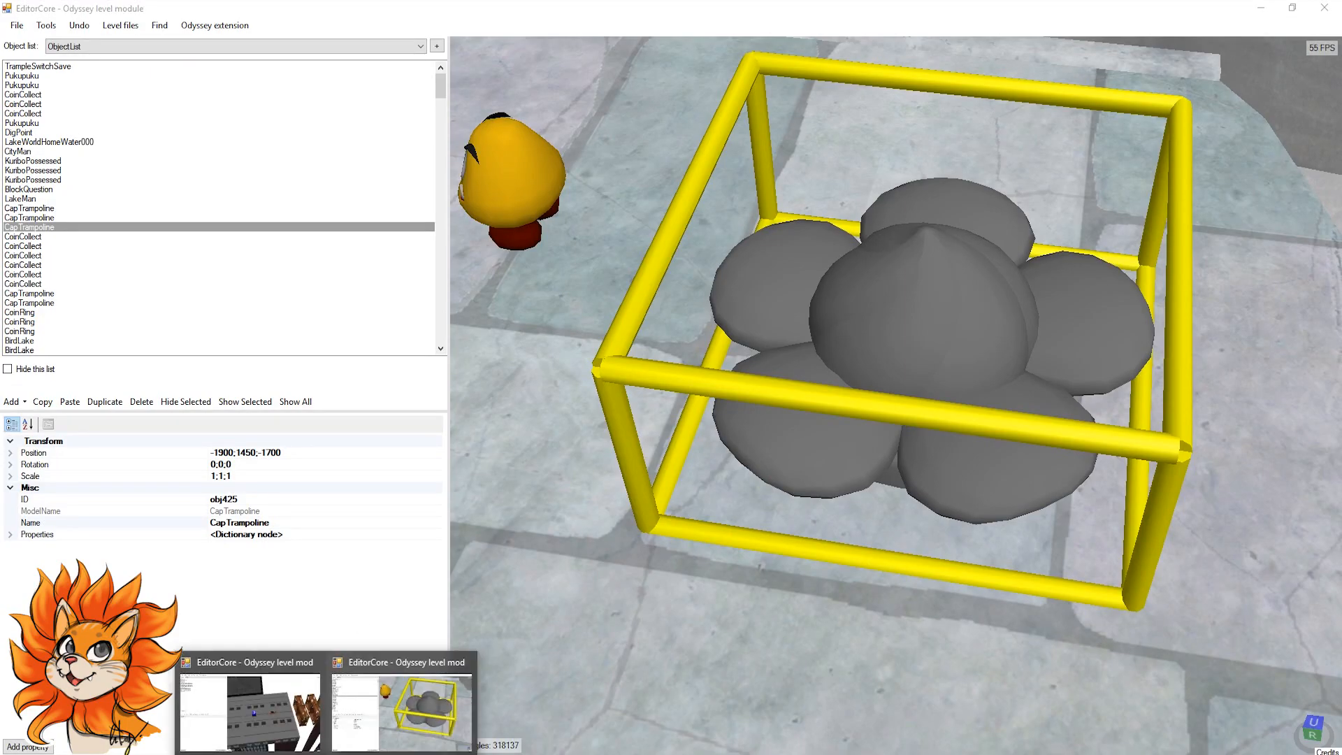
{"action": "left_click", "coordinate": [270, 713]}
{"action": "scroll", "coordinate": [768, 413], "scroll_direction": "down", "scroll_amount": 5}
{"action": "scroll", "coordinate": [874, 398], "scroll_direction": "up", "scroll_amount": 8}
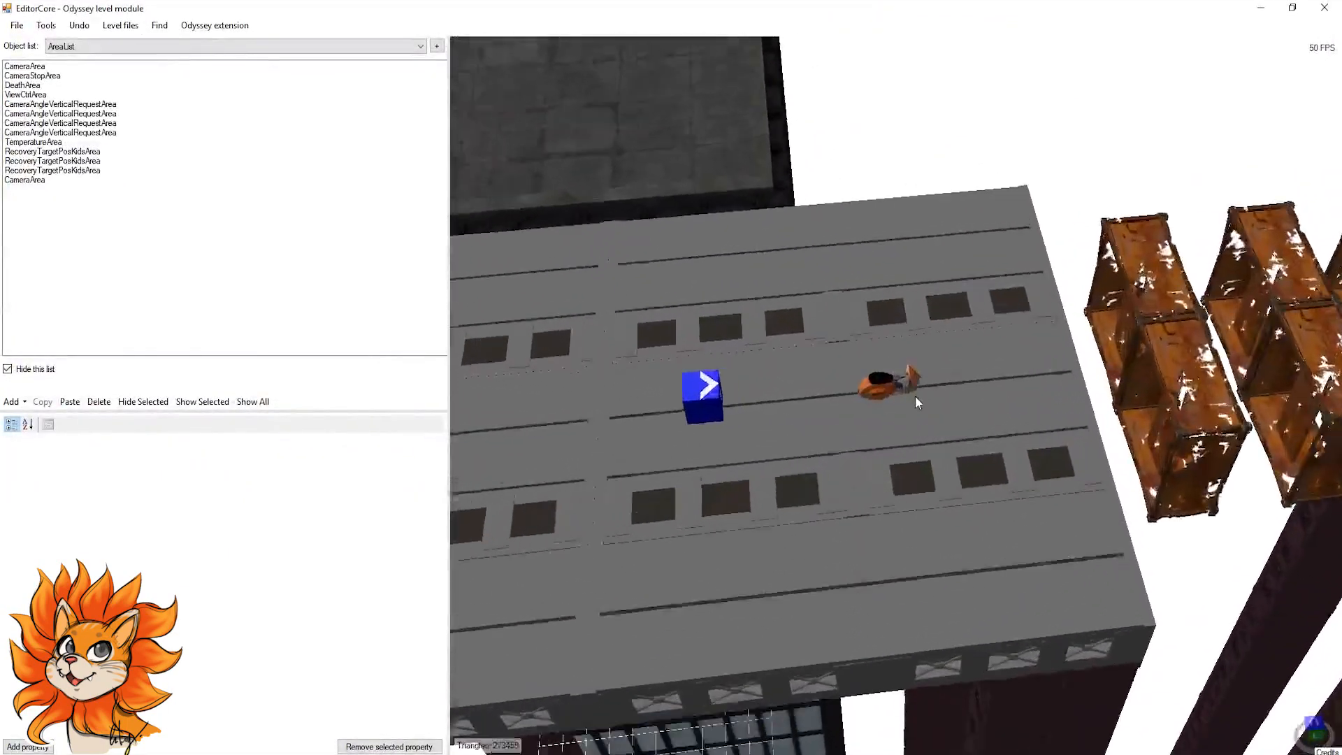
Step: Select the Motorcycle near the player start and paste the copied CapTrampoline at its position
{"action": "left_click", "coordinate": [899, 347]}
{"action": "scroll", "coordinate": [899, 347], "scroll_direction": "down", "scroll_amount": 5}
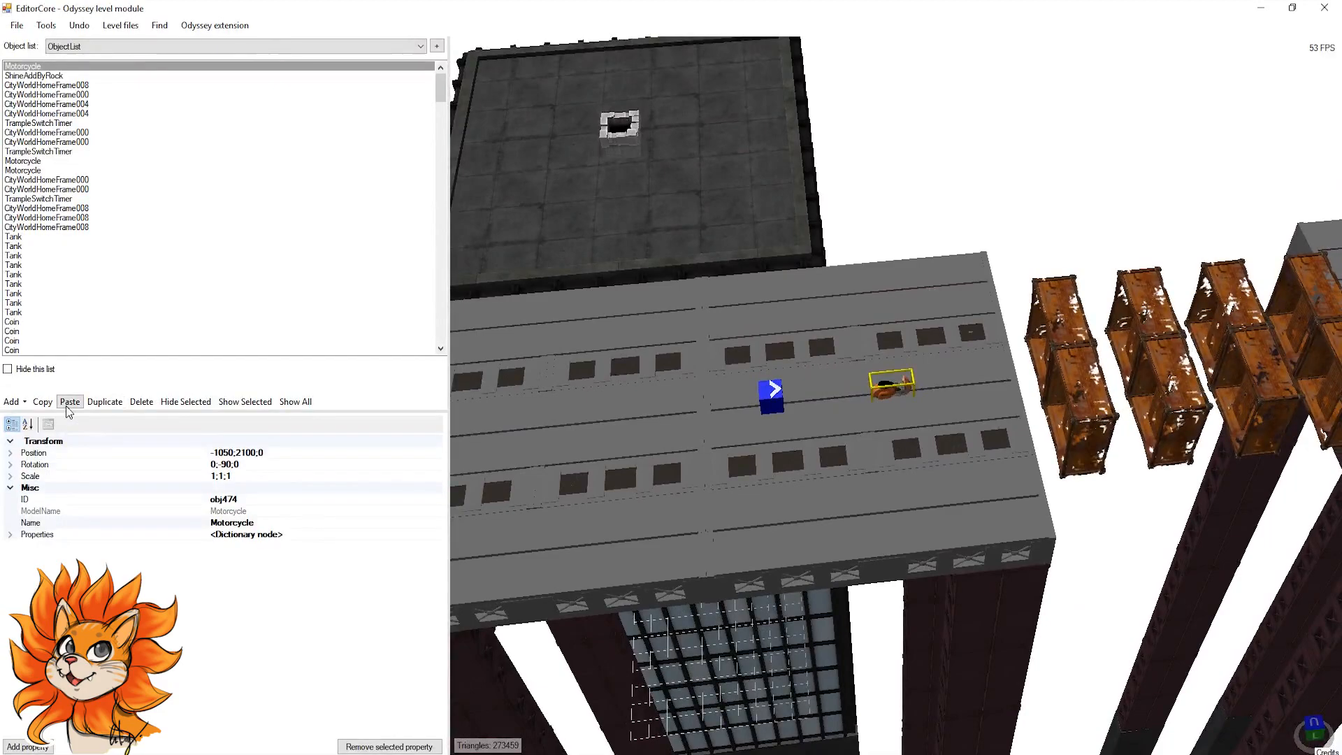
{"action": "scroll", "coordinate": [908, 447], "scroll_direction": "up", "scroll_amount": 8}
{"action": "scroll", "coordinate": [971, 464], "scroll_direction": "down", "scroll_amount": 10}
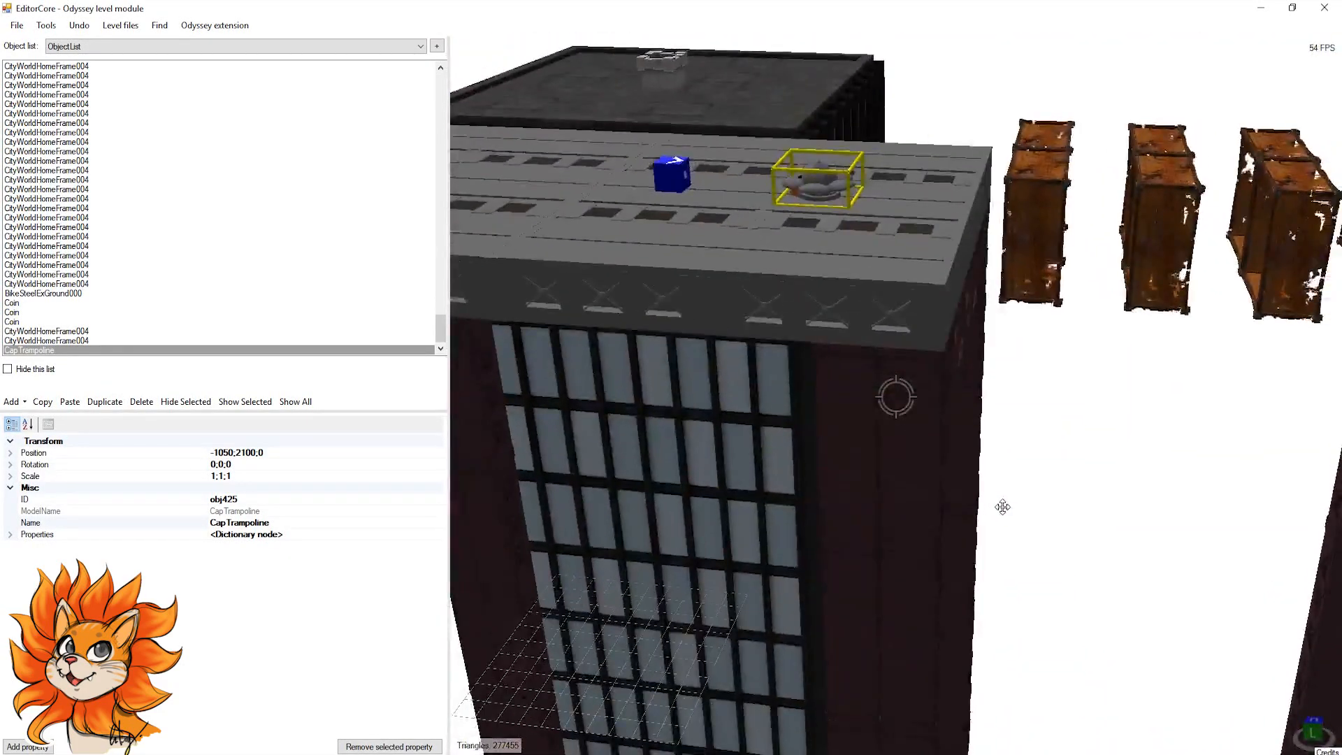
{"action": "scroll", "coordinate": [629, 301], "scroll_direction": "up", "scroll_amount": 3}
{"action": "scroll", "coordinate": [791, 299], "scroll_direction": "down", "scroll_amount": 2}
{"action": "scroll", "coordinate": [856, 330], "scroll_direction": "up", "scroll_amount": 5}
{"action": "scroll", "coordinate": [889, 317], "scroll_direction": "down", "scroll_amount": 5}
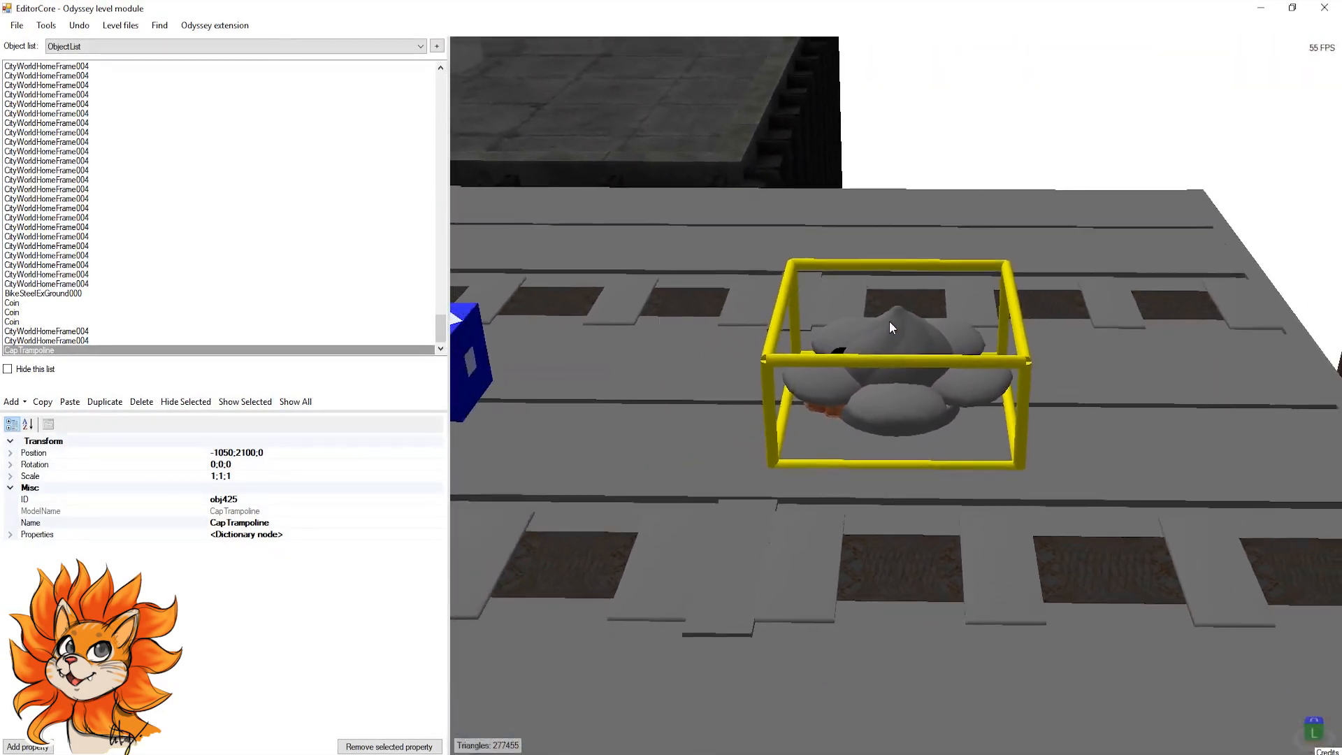
{"action": "scroll", "coordinate": [894, 388], "scroll_direction": "down", "scroll_amount": 1}
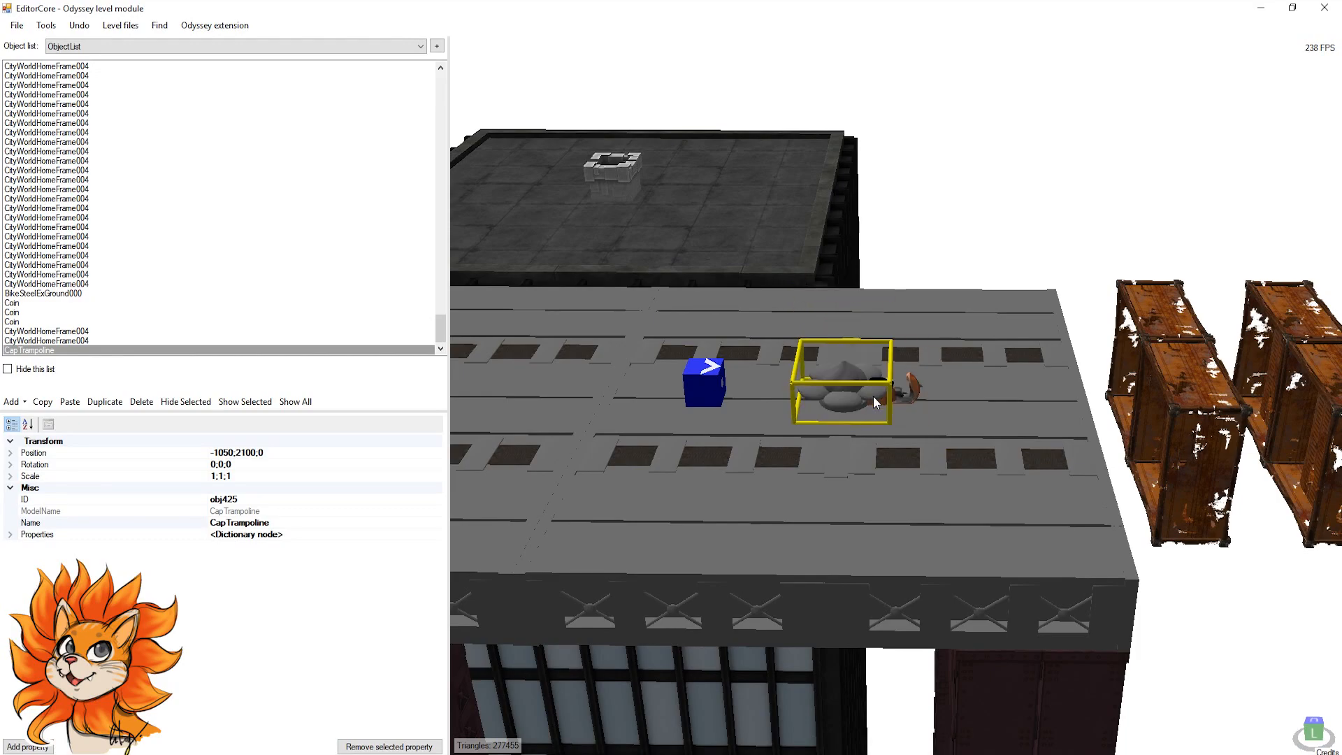
Step: Move the pasted CapTrampoline past the motorcycle to position -1400;2100;0
{"action": "left_click_drag", "start_coordinate": [966, 380], "coordinate": [1000, 387], "text": "ctrl"}
{"action": "scroll", "coordinate": [1051, 484], "scroll_direction": "up", "scroll_amount": 5}
{"action": "right_click_drag", "start_coordinate": [1052, 484], "coordinate": [1018, 429]}
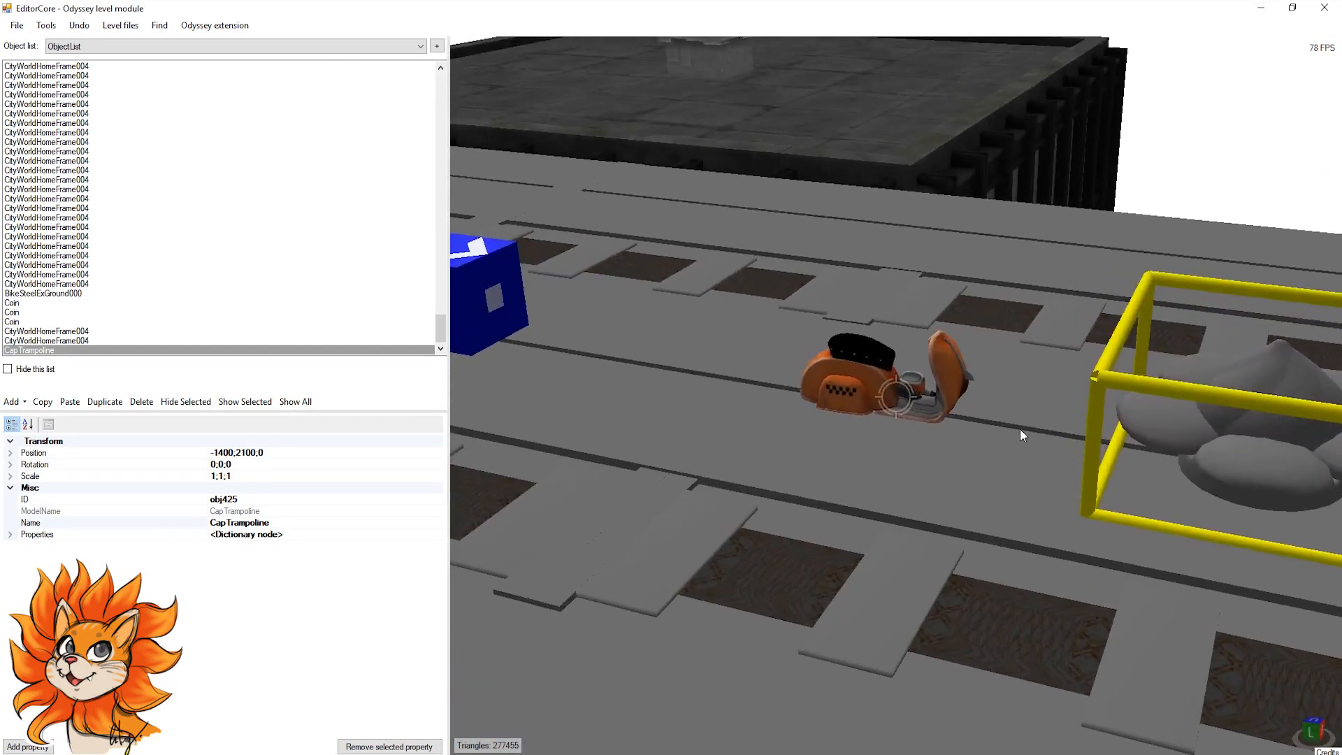
Step: Examine the placement of the CapTrampoline beside the motorcycle from near and far
{"action": "scroll", "coordinate": [992, 458], "scroll_direction": "down", "scroll_amount": 6}
{"action": "scroll", "coordinate": [991, 463], "scroll_direction": "down", "scroll_amount": 4}
{"action": "scroll", "coordinate": [945, 437], "scroll_direction": "up", "scroll_amount": 6}
{"action": "scroll", "coordinate": [963, 421], "scroll_direction": "down", "scroll_amount": 5}
{"action": "scroll", "coordinate": [963, 419], "scroll_direction": "up", "scroll_amount": 3}
{"action": "scroll", "coordinate": [963, 419], "scroll_direction": "down", "scroll_amount": 6}
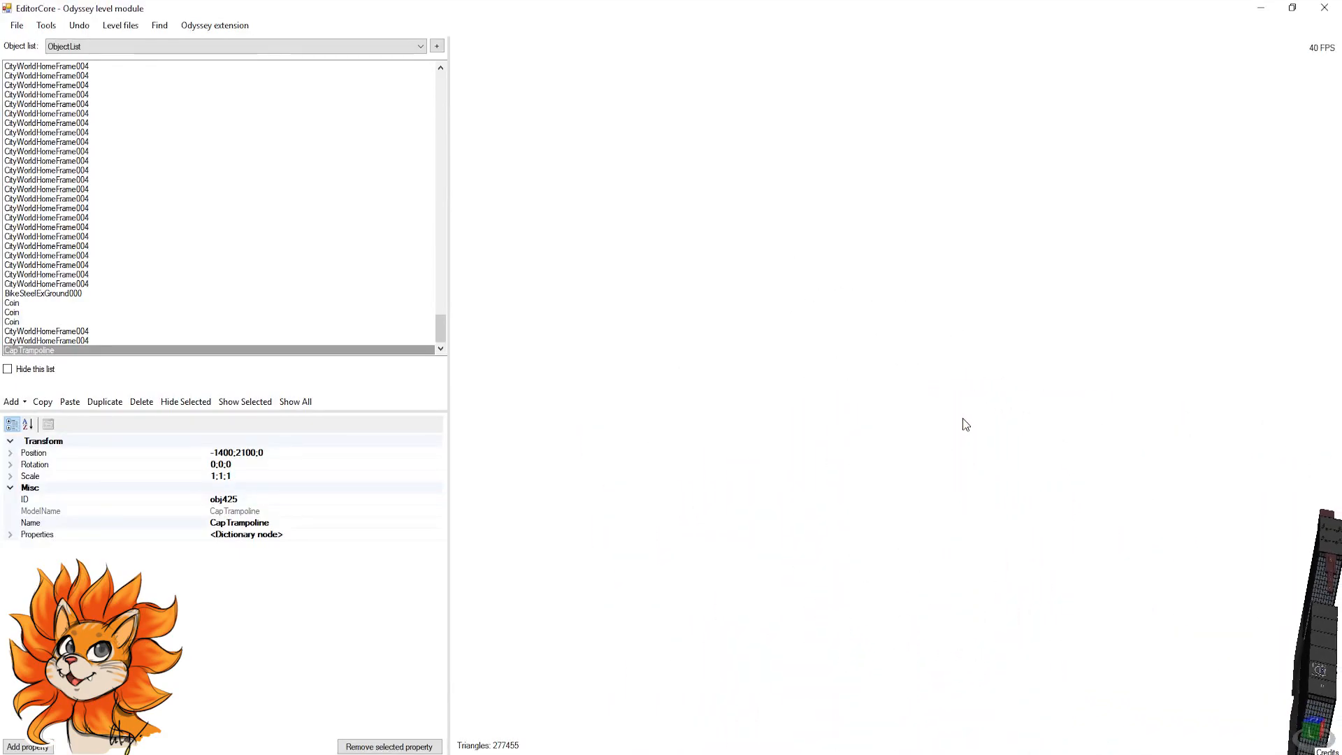
{"action": "scroll", "coordinate": [962, 418], "scroll_direction": "up", "scroll_amount": 6}
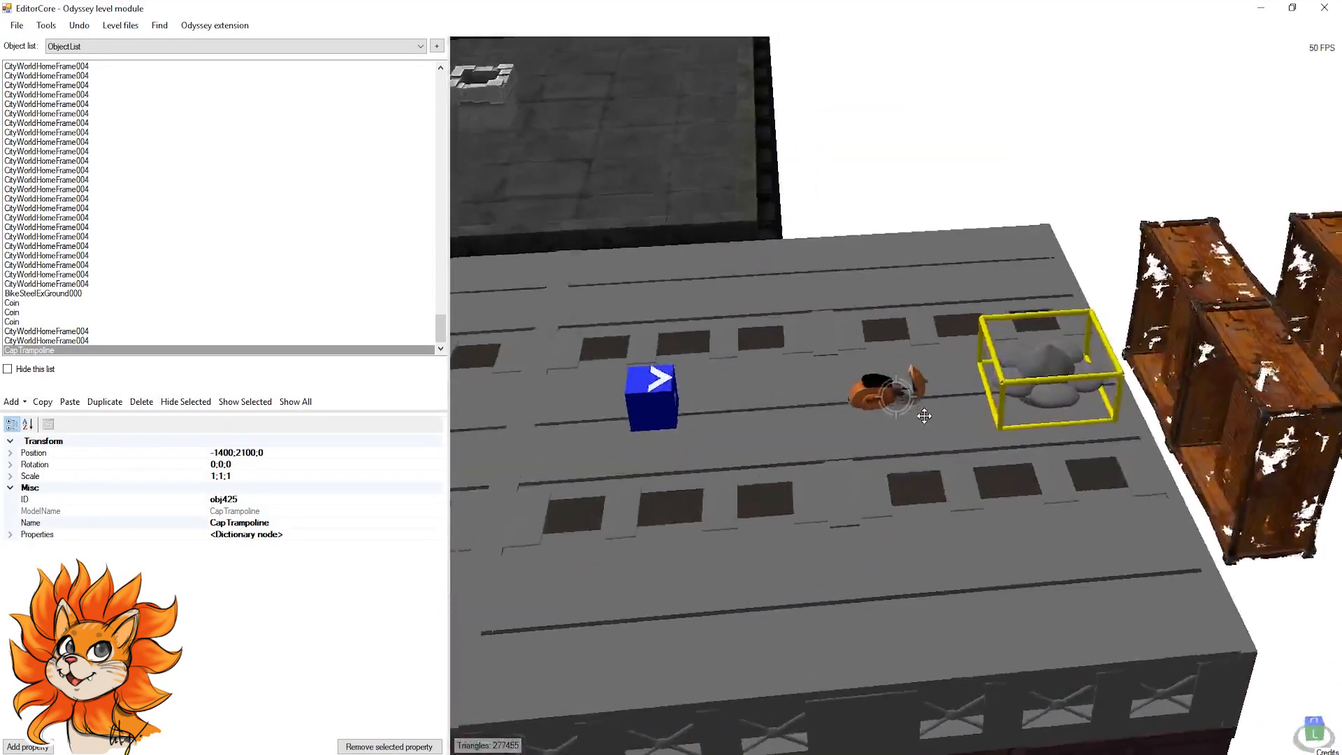
{"action": "scroll", "coordinate": [702, 422], "scroll_direction": "down", "scroll_amount": 3}
{"action": "scroll", "coordinate": [677, 396], "scroll_direction": "up", "scroll_amount": 2}
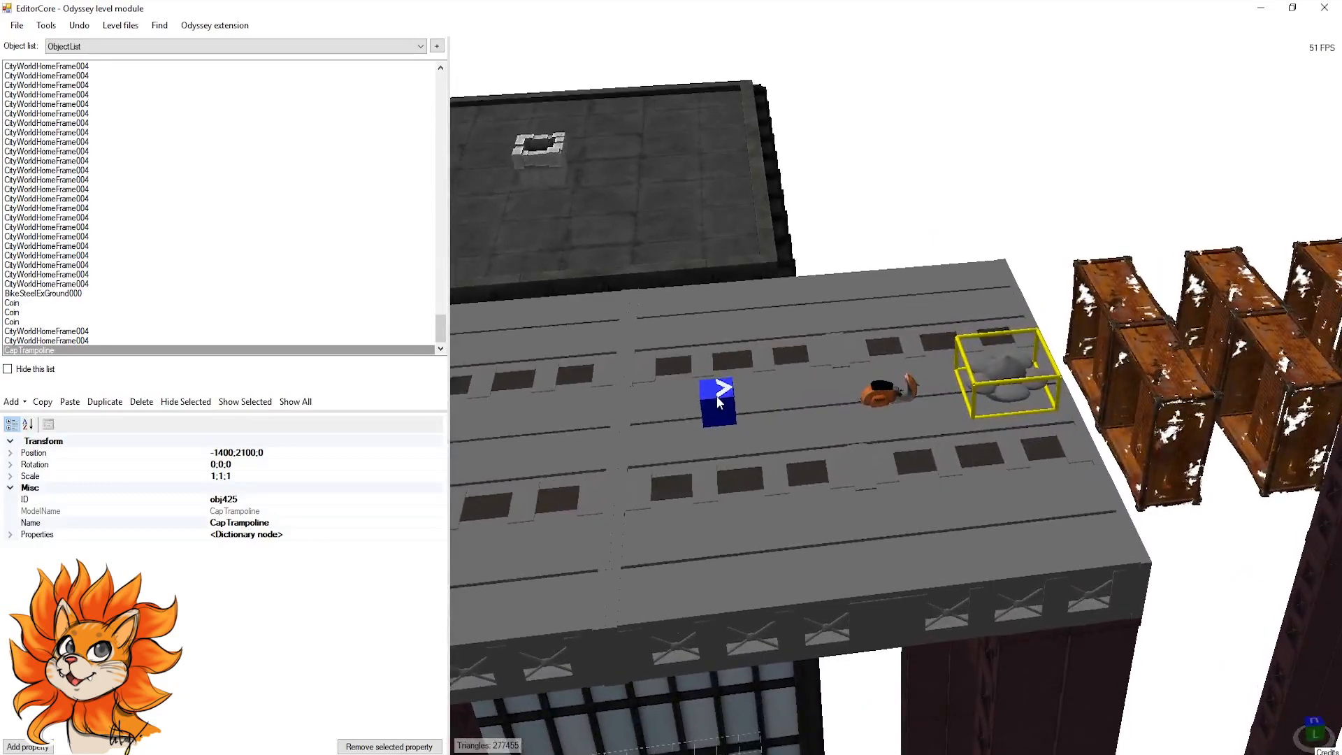
Step: Inspect the properties of the blue player start cube and of the blue cube on the platform beyond the crates
{"action": "left_click", "coordinate": [717, 397]}
{"action": "scroll", "coordinate": [812, 421], "scroll_direction": "down", "scroll_amount": 5}
{"action": "scroll", "coordinate": [870, 422], "scroll_direction": "up", "scroll_amount": 5}
{"action": "right_click_drag", "start_coordinate": [841, 504], "coordinate": [668, 559]}
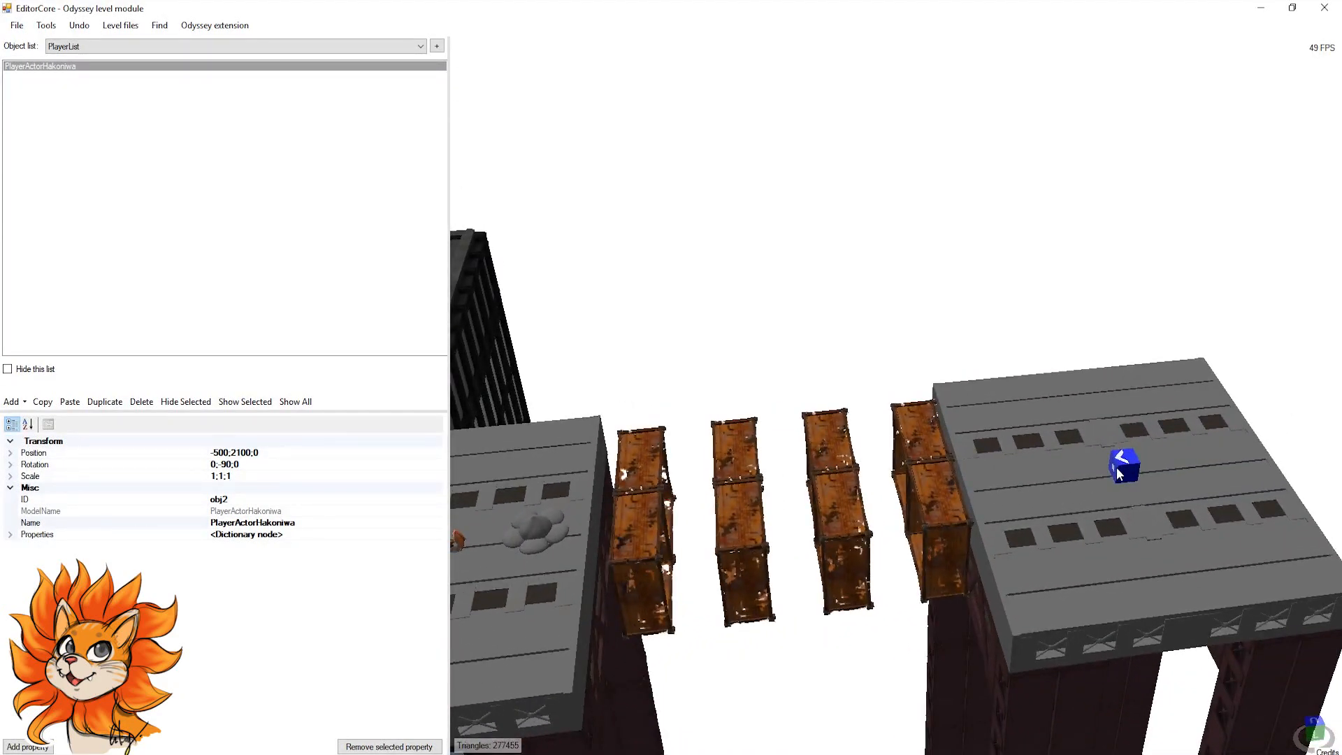
{"action": "left_click", "coordinate": [1092, 496]}
{"action": "scroll", "coordinate": [680, 555], "scroll_direction": "down", "scroll_amount": 5}
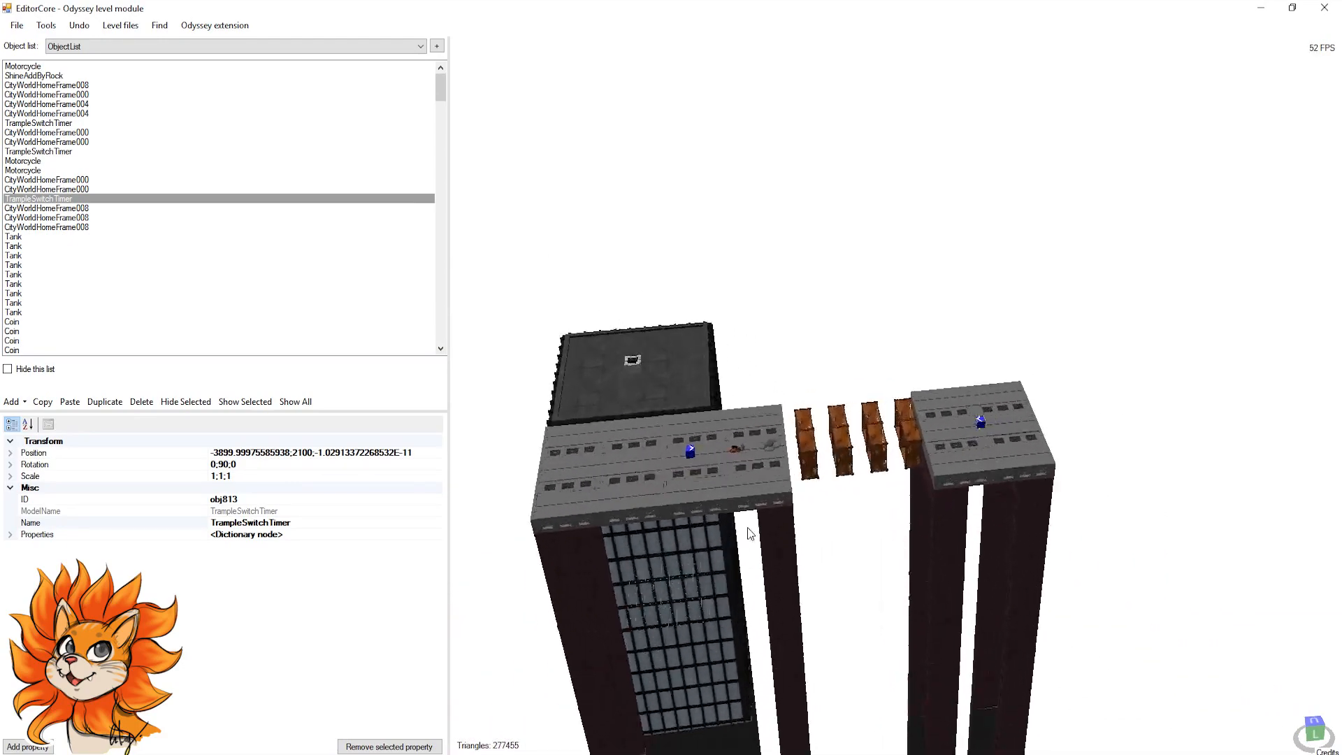
Step: Select the player start cube behind the motorcycle again and look over its surroundings
{"action": "scroll", "coordinate": [748, 527], "scroll_direction": "up", "scroll_amount": 5}
{"action": "scroll", "coordinate": [813, 424], "scroll_direction": "up", "scroll_amount": 3}
{"action": "left_click", "coordinate": [616, 475]}
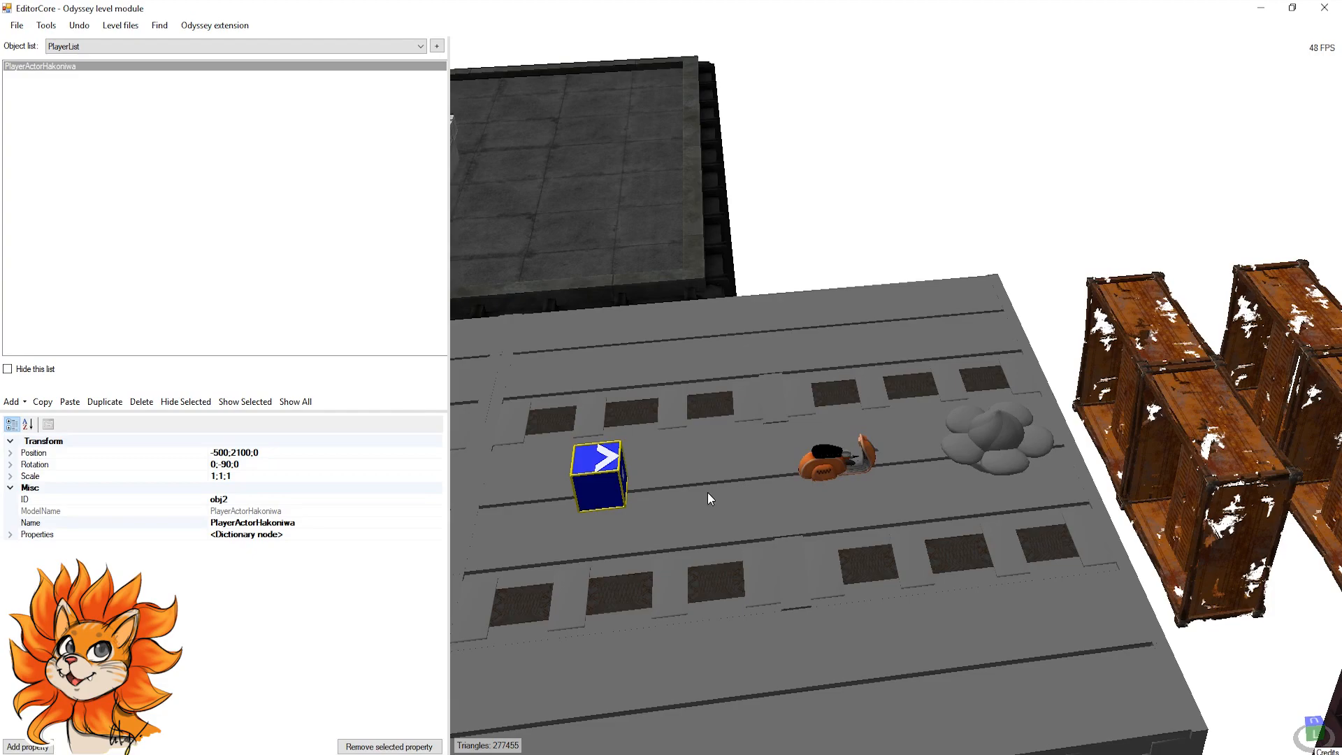
{"action": "scroll", "coordinate": [706, 497], "scroll_direction": "down", "scroll_amount": 4}
{"action": "scroll", "coordinate": [671, 495], "scroll_direction": "up", "scroll_amount": 5}
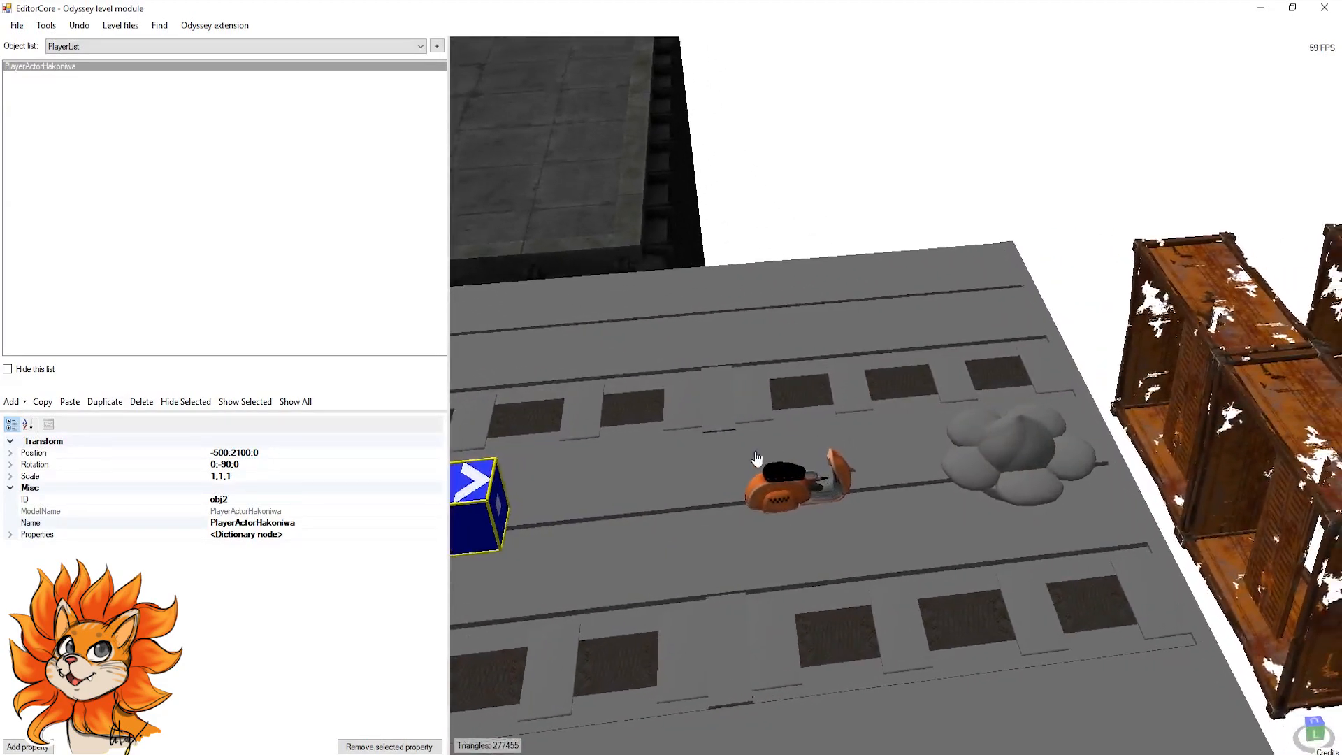
{"action": "scroll", "coordinate": [799, 448], "scroll_direction": "down", "scroll_amount": 5}
{"action": "scroll", "coordinate": [766, 452], "scroll_direction": "up", "scroll_amount": 4}
Step: Select the TrampleSwitchTimer cube on the platform beyond the crates and examine the empty space around that platform
{"action": "left_click", "coordinate": [766, 451]}
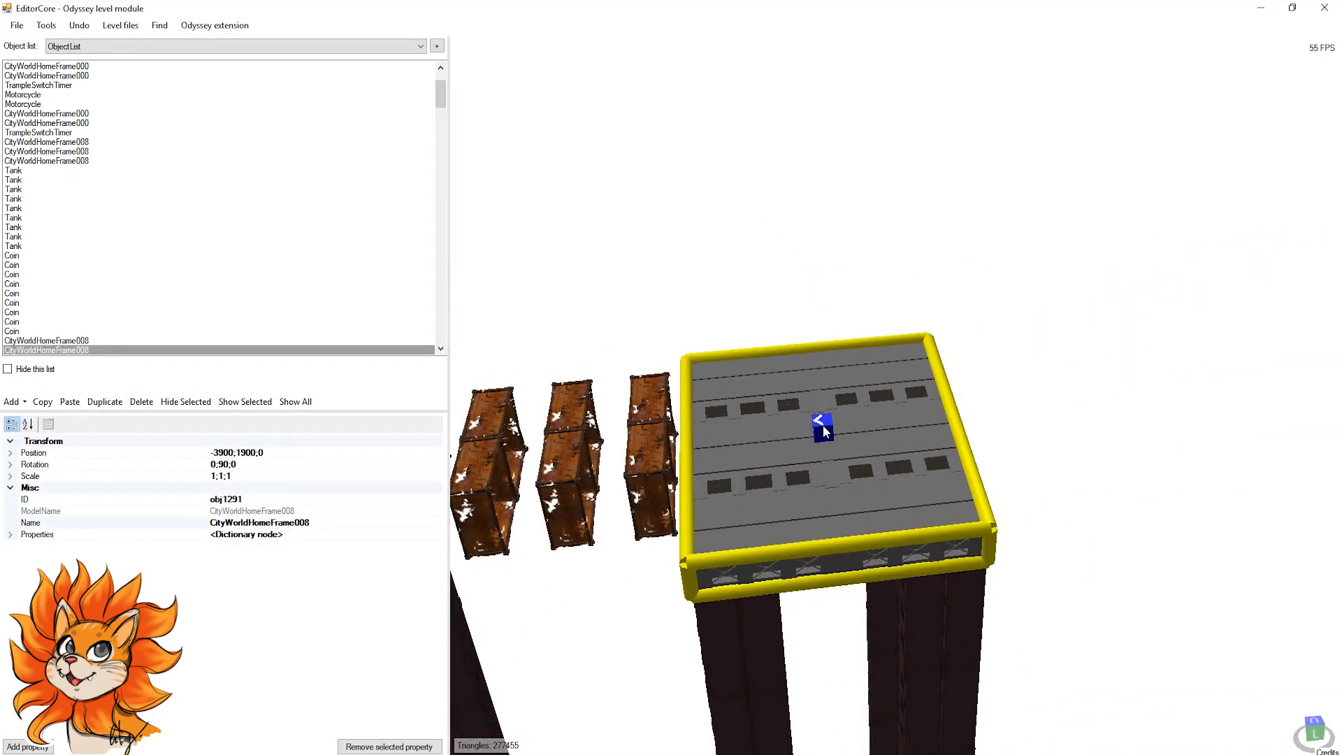
{"action": "left_click", "coordinate": [826, 432]}
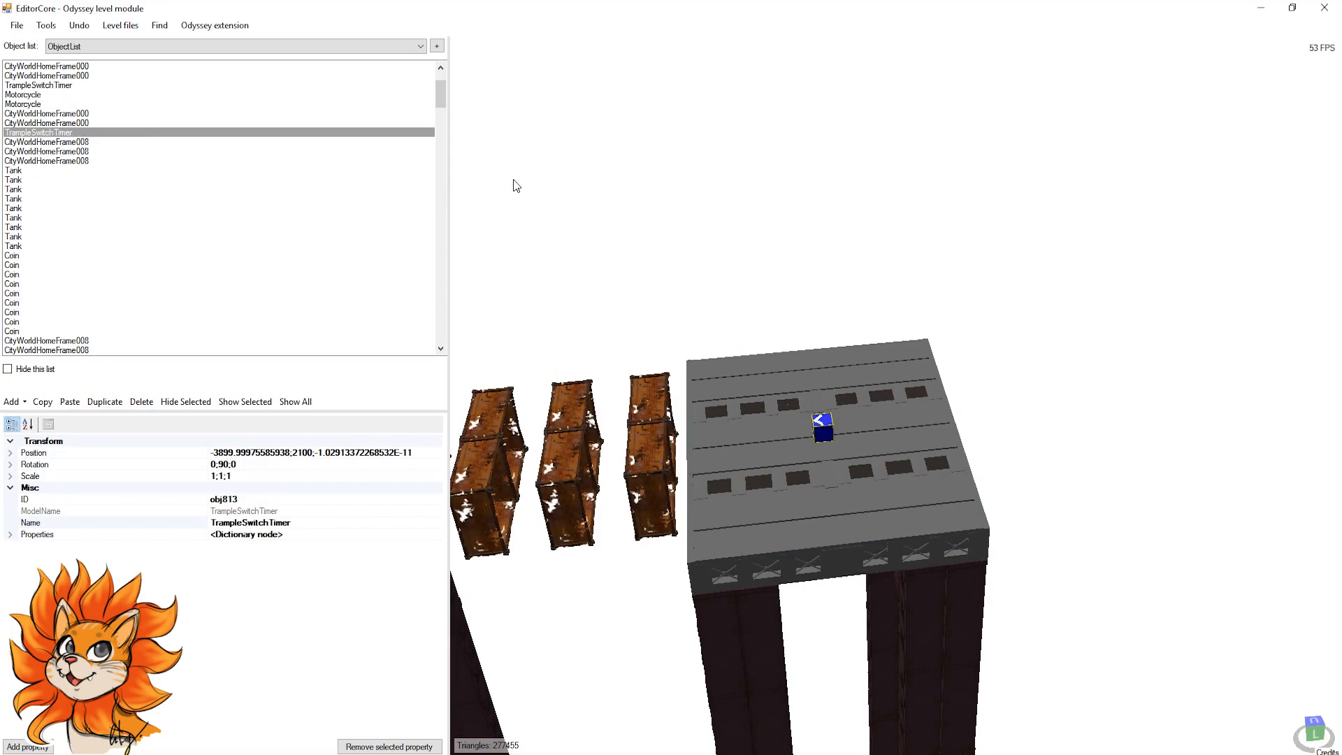
{"action": "scroll", "coordinate": [778, 382], "scroll_direction": "up", "scroll_amount": 8}
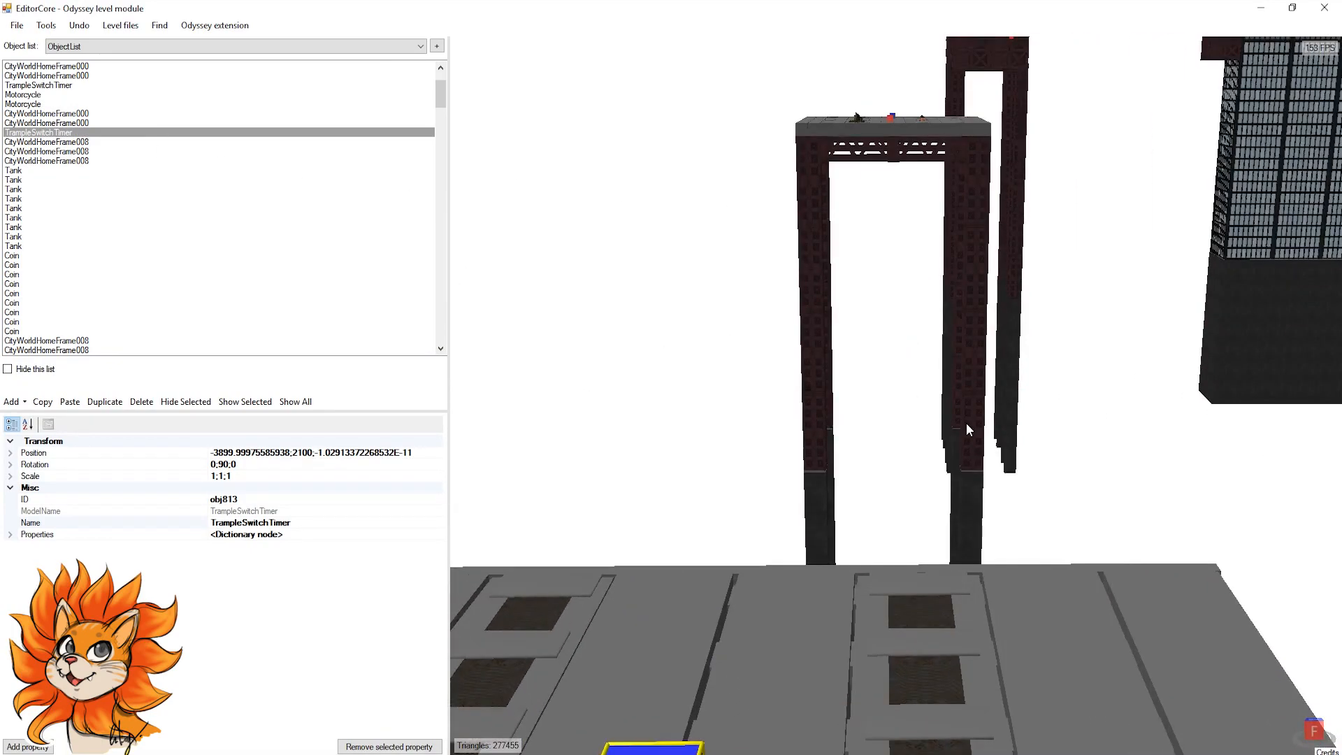
{"action": "scroll", "coordinate": [909, 455], "scroll_direction": "down", "scroll_amount": 8}
{"action": "scroll", "coordinate": [874, 482], "scroll_direction": "up", "scroll_amount": 3}
{"action": "right_click_drag", "start_coordinate": [835, 462], "coordinate": [921, 415]}
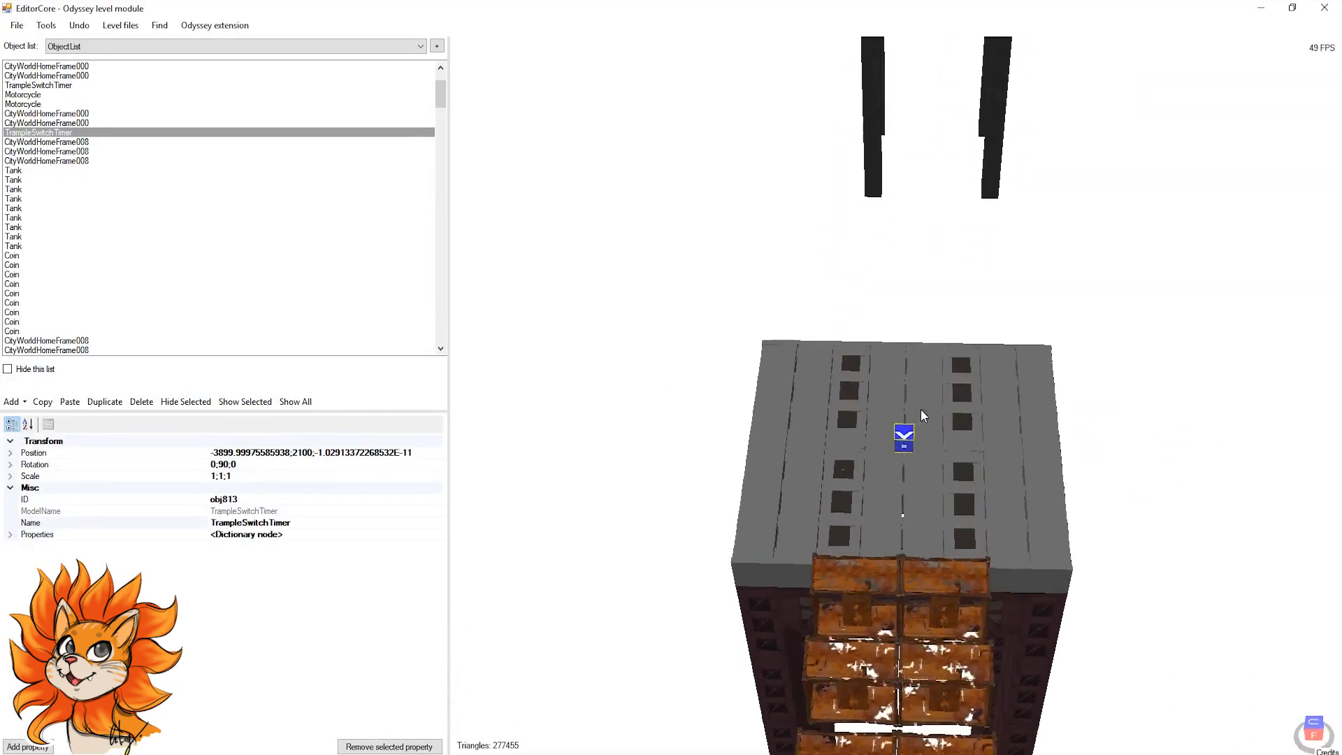
{"action": "scroll", "coordinate": [1020, 454], "scroll_direction": "down", "scroll_amount": 5}
{"action": "scroll", "coordinate": [1026, 463], "scroll_direction": "up", "scroll_amount": 6}
{"action": "right_click_drag", "start_coordinate": [1026, 462], "coordinate": [950, 419]}
{"action": "scroll", "coordinate": [986, 456], "scroll_direction": "down", "scroll_amount": 3}
{"action": "scroll", "coordinate": [823, 366], "scroll_direction": "up", "scroll_amount": 5}
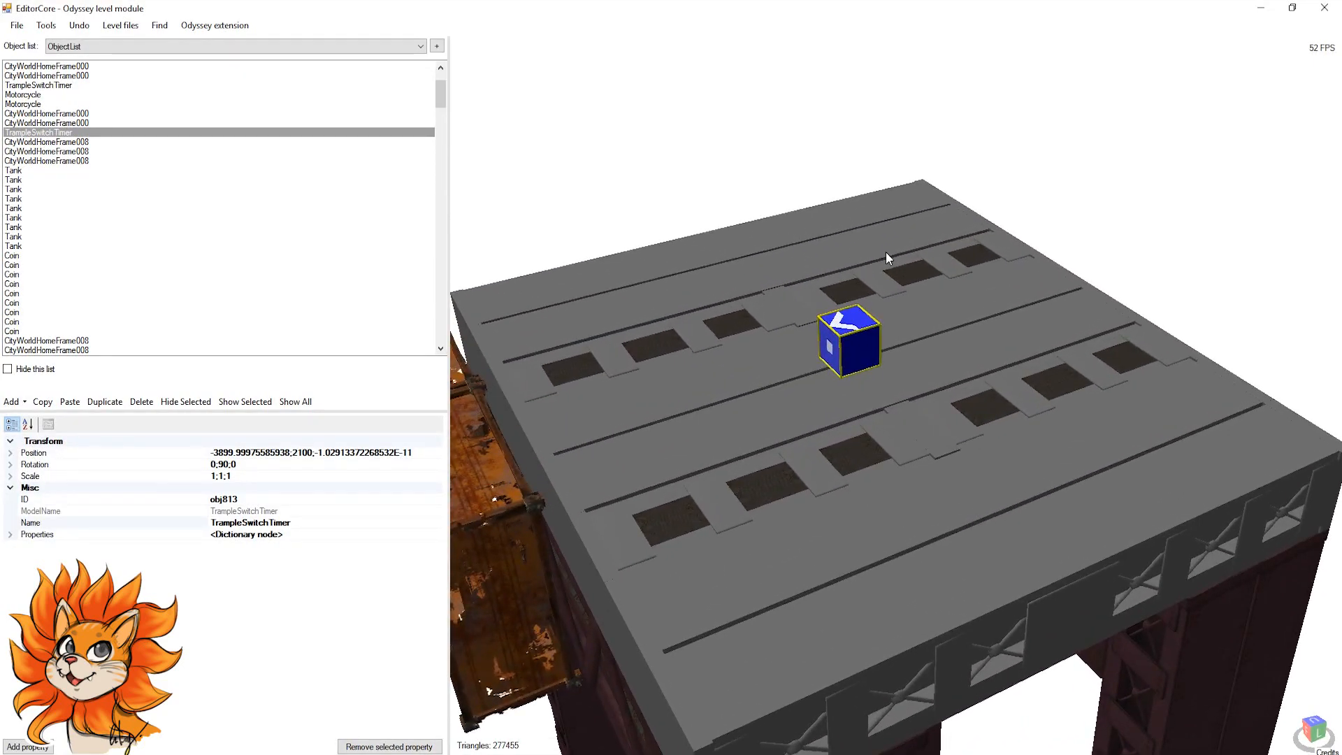
Step: Open the TrampleSwitchTimer's links and load its SwitchAppearTarget object list
{"action": "right_click_drag", "start_coordinate": [1025, 336], "coordinate": [994, 340]}
{"action": "middle_click_drag", "start_coordinate": [1184, 223], "coordinate": [950, 396]}
{"action": "scroll", "coordinate": [831, 497], "scroll_direction": "down", "scroll_amount": 2}
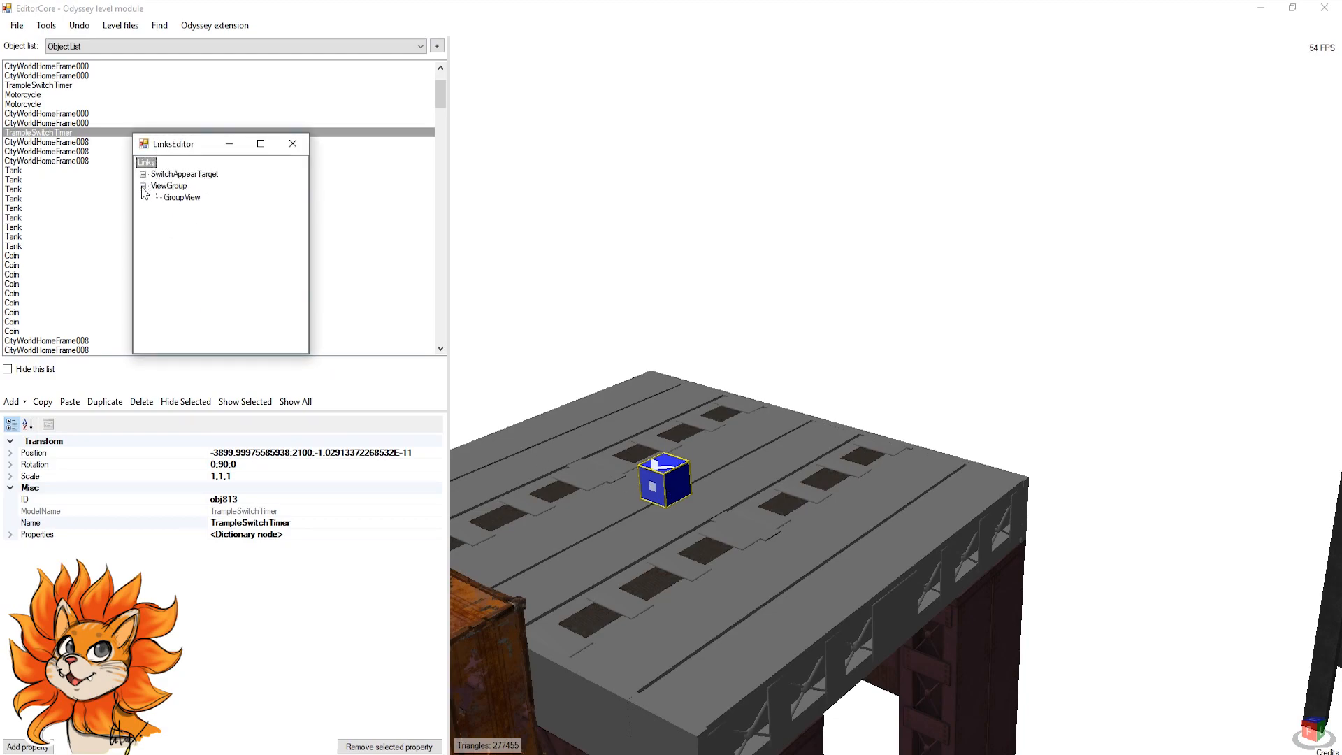
{"action": "double_click", "coordinate": [178, 174]}
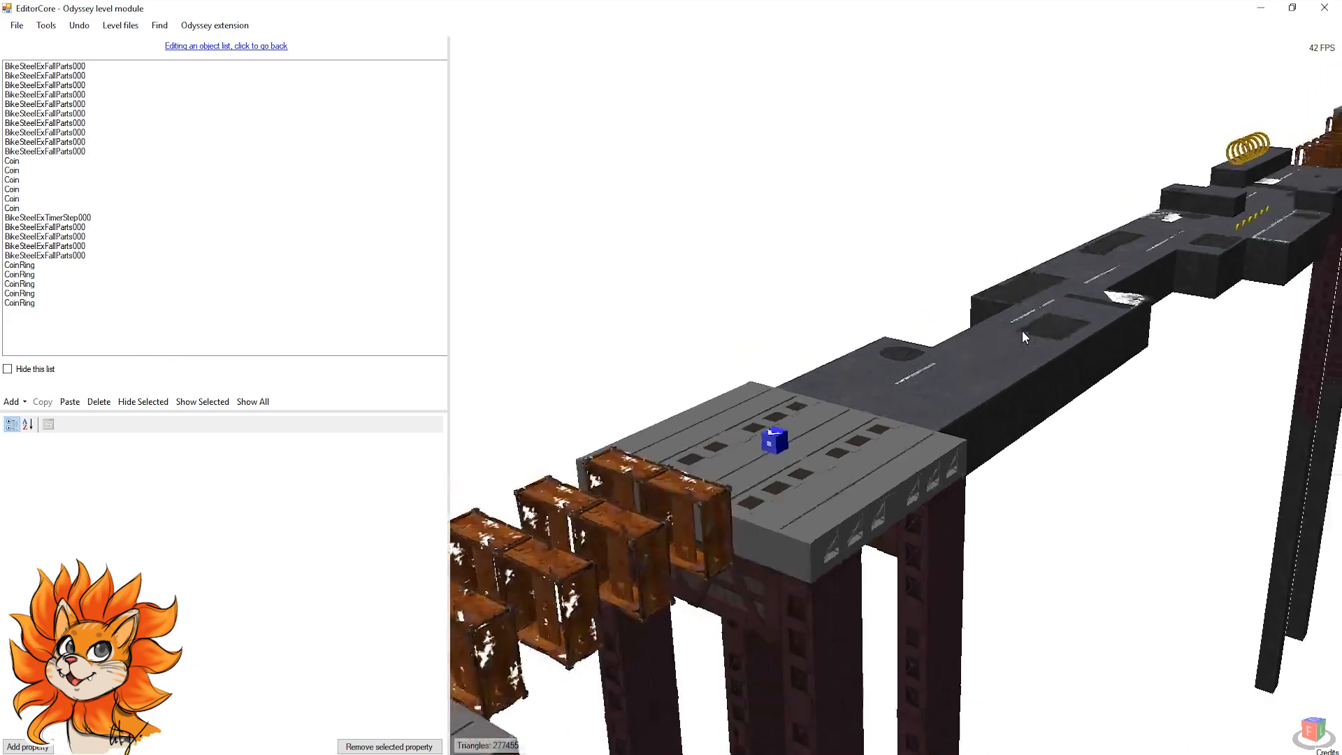
Step: Examine the whole course formed by the linked objects, from the starting platforms to the far towers
{"action": "middle_click_drag", "start_coordinate": [1006, 350], "coordinate": [850, 523]}
{"action": "scroll", "coordinate": [860, 528], "scroll_direction": "up", "scroll_amount": 4}
{"action": "right_click_drag", "start_coordinate": [915, 553], "coordinate": [1000, 566]}
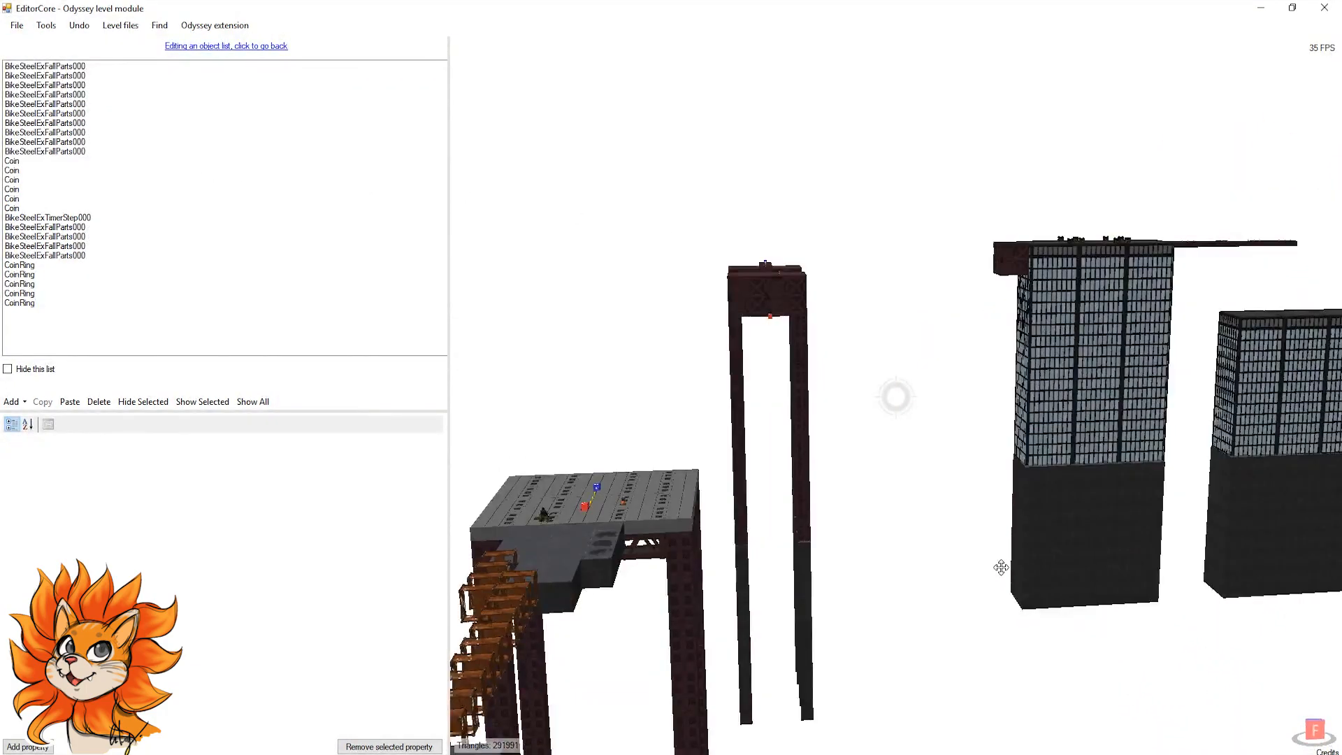
{"action": "scroll", "coordinate": [899, 593], "scroll_direction": "down", "scroll_amount": 3}
{"action": "scroll", "coordinate": [822, 561], "scroll_direction": "down", "scroll_amount": 5}
{"action": "scroll", "coordinate": [850, 497], "scroll_direction": "up", "scroll_amount": 10}
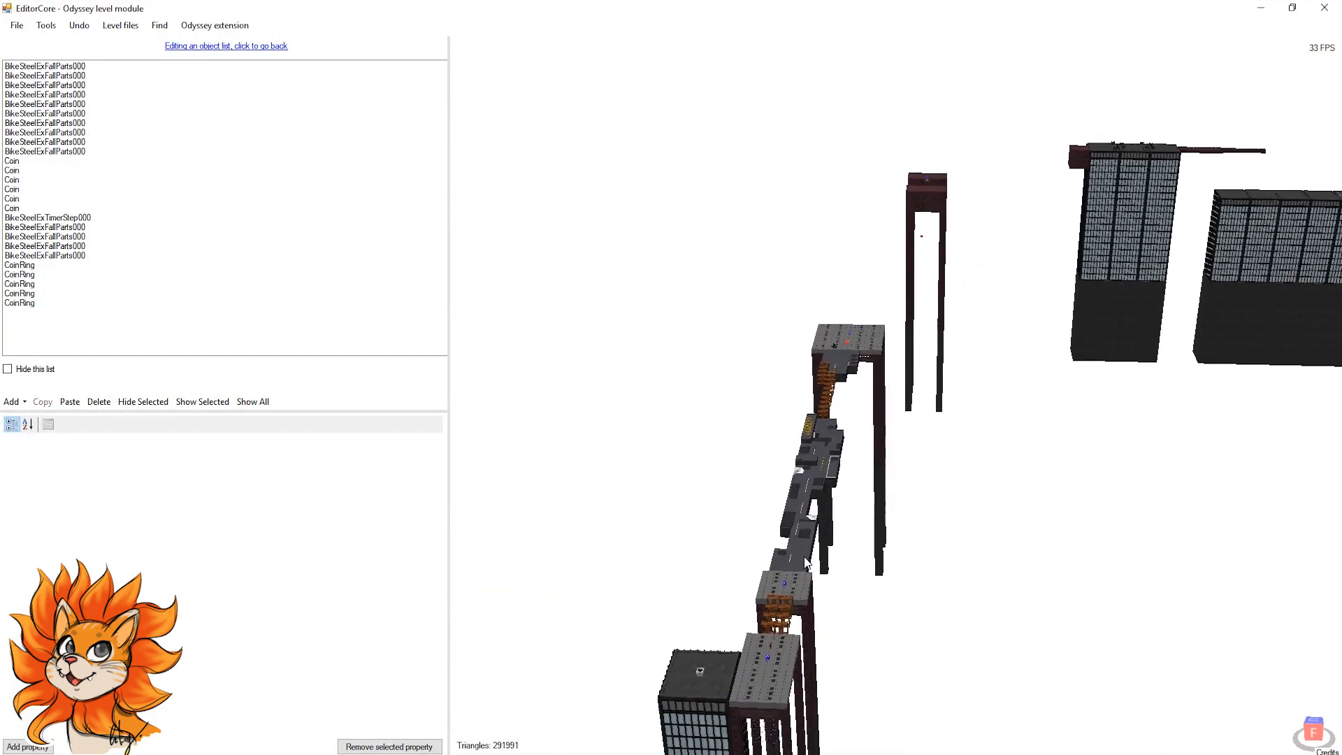
{"action": "middle_click_drag", "start_coordinate": [708, 409], "coordinate": [776, 488]}
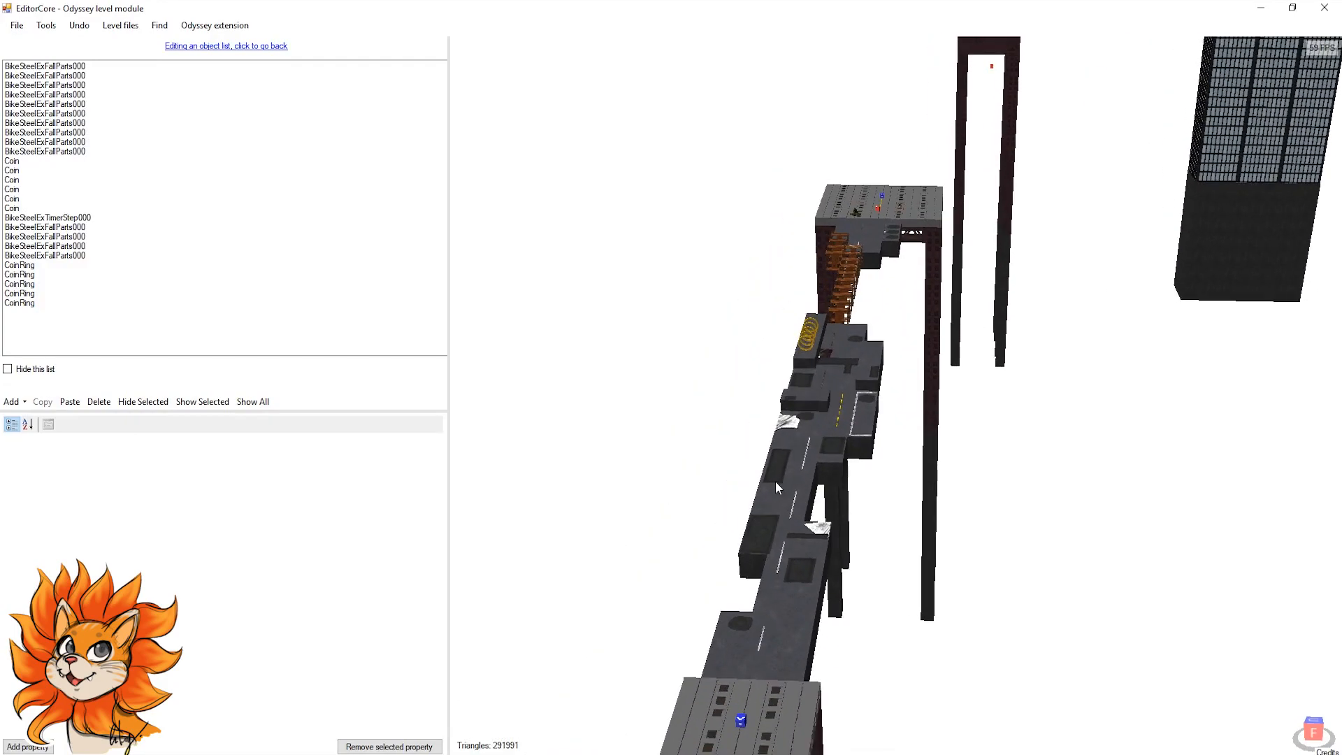
Step: Select the BikeSteelExTimerStep000 road, then move the BikeSteelExFallParts000 crate at its far end to position -14900, 2200, -1200
{"action": "left_click", "coordinate": [803, 475]}
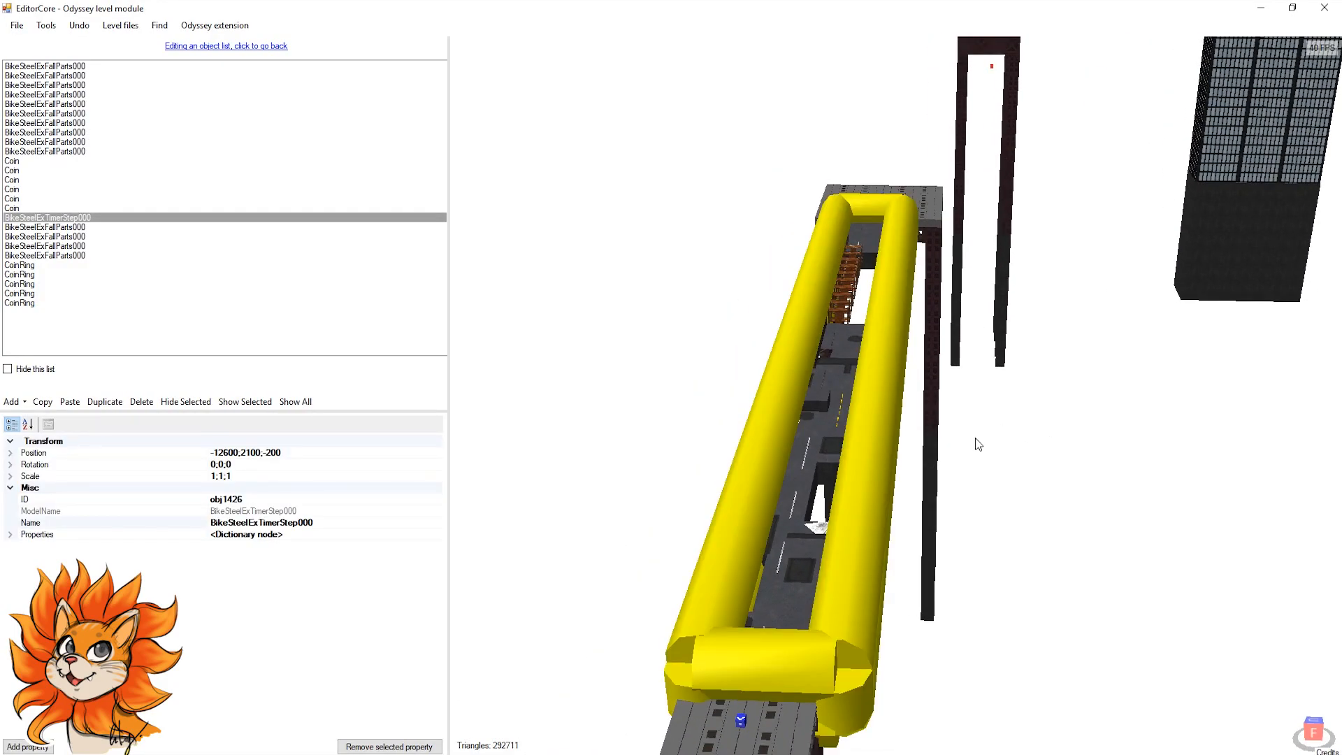
{"action": "scroll", "coordinate": [793, 265], "scroll_direction": "up", "scroll_amount": 3}
{"action": "left_click", "coordinate": [795, 253]}
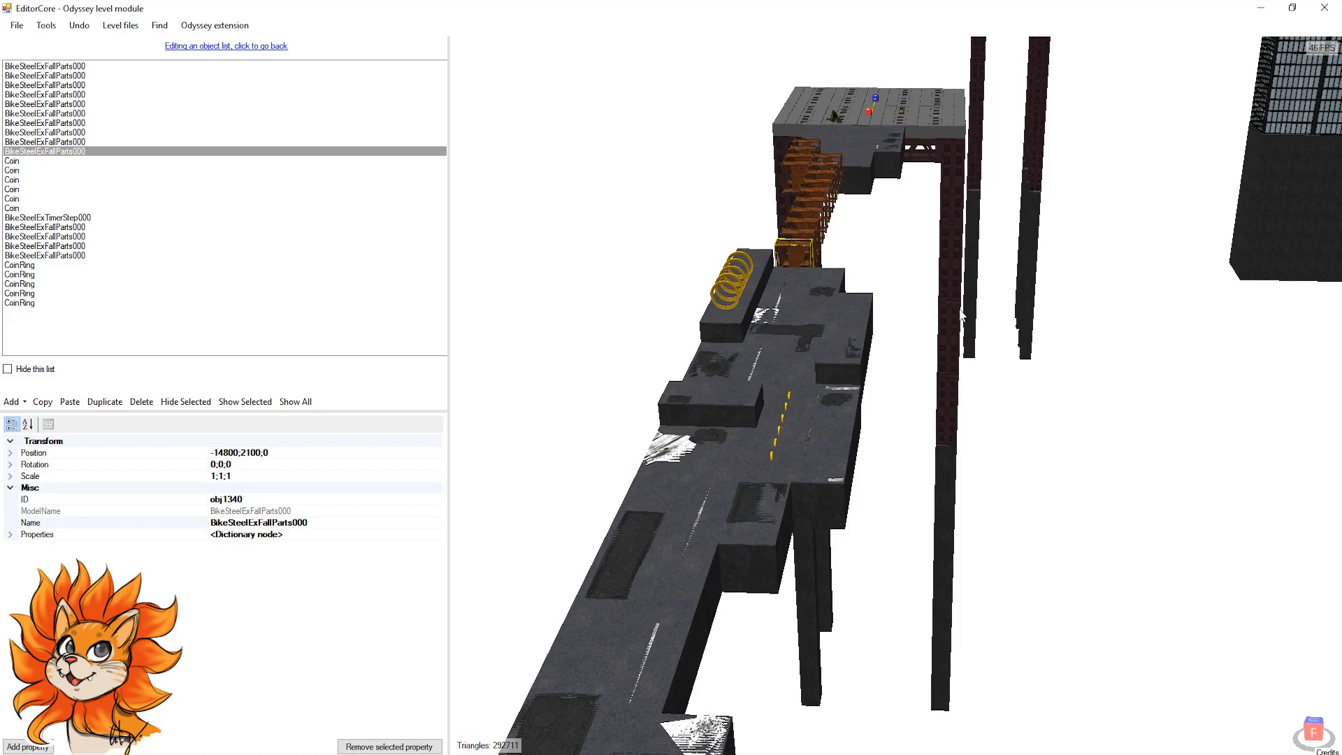
{"action": "scroll", "coordinate": [794, 260], "scroll_direction": "down", "scroll_amount": 5}
{"action": "scroll", "coordinate": [837, 317], "scroll_direction": "up", "scroll_amount": 3}
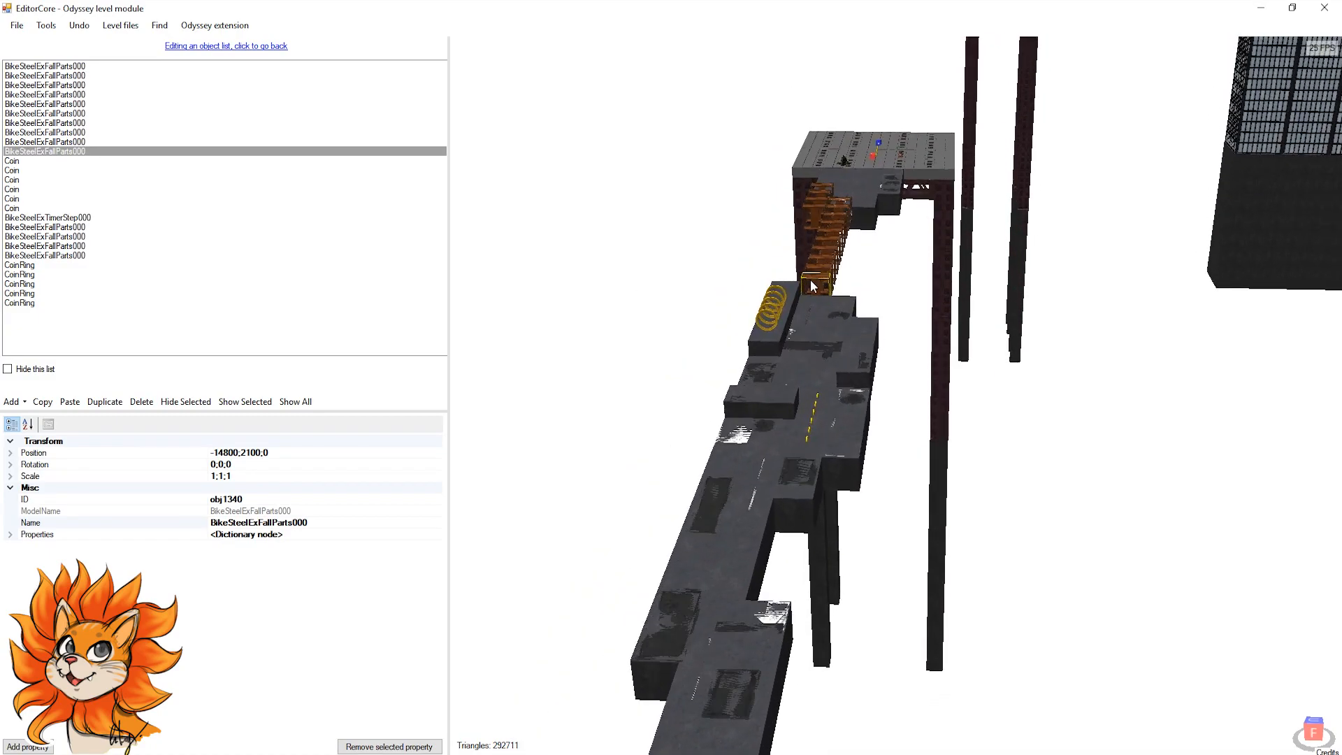
{"action": "right_click_drag", "start_coordinate": [1004, 350], "coordinate": [952, 330]}
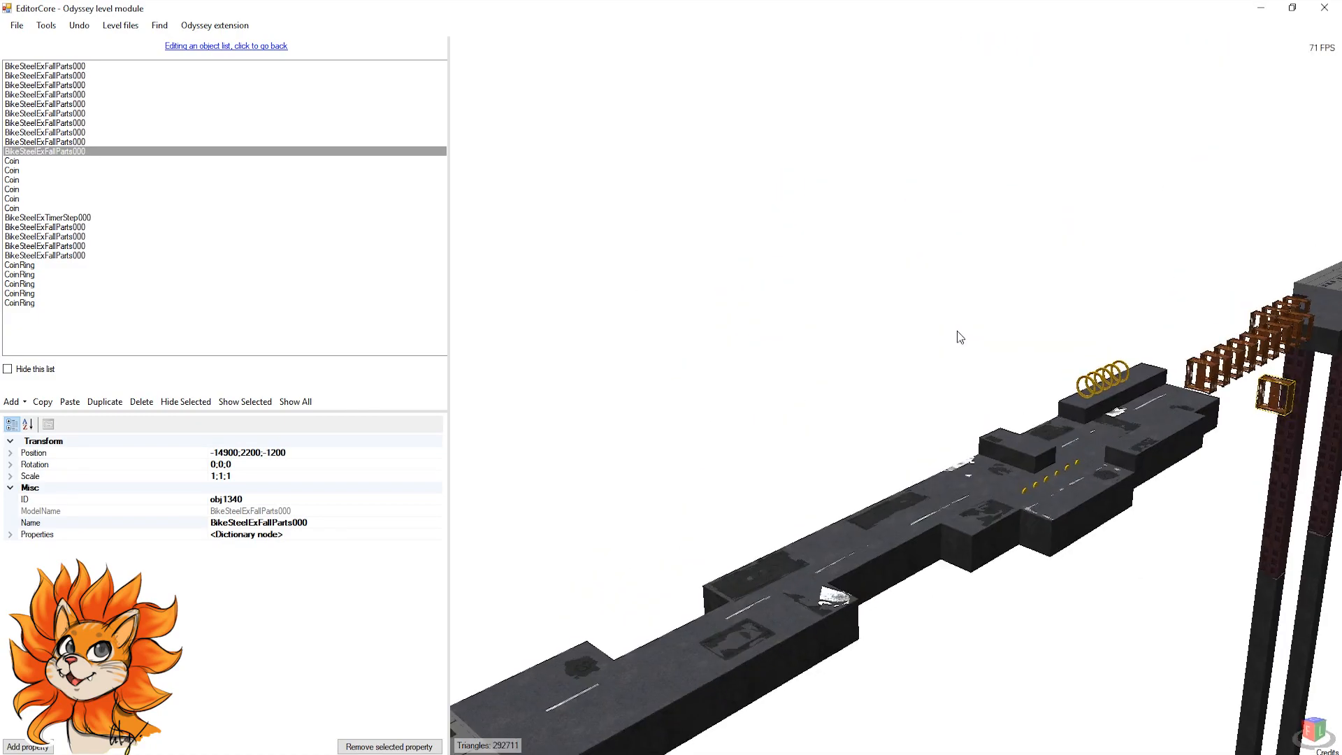
Step: Clear the crate selection and examine the road and the blue switch cube on the platform beyond the crates
{"action": "scroll", "coordinate": [943, 391], "scroll_direction": "down", "scroll_amount": 3}
{"action": "right_click_drag", "start_coordinate": [929, 526], "coordinate": [853, 517]}
{"action": "scroll", "coordinate": [707, 421], "scroll_direction": "up", "scroll_amount": 5}
{"action": "left_click", "coordinate": [707, 422]}
{"action": "middle_click_drag", "start_coordinate": [891, 540], "coordinate": [1269, 632]}
{"action": "scroll", "coordinate": [765, 432], "scroll_direction": "down", "scroll_amount": 2}
{"action": "scroll", "coordinate": [758, 430], "scroll_direction": "up", "scroll_amount": 5}
{"action": "middle_click_drag", "start_coordinate": [772, 447], "coordinate": [901, 426]}
{"action": "scroll", "coordinate": [889, 464], "scroll_direction": "down", "scroll_amount": 5}
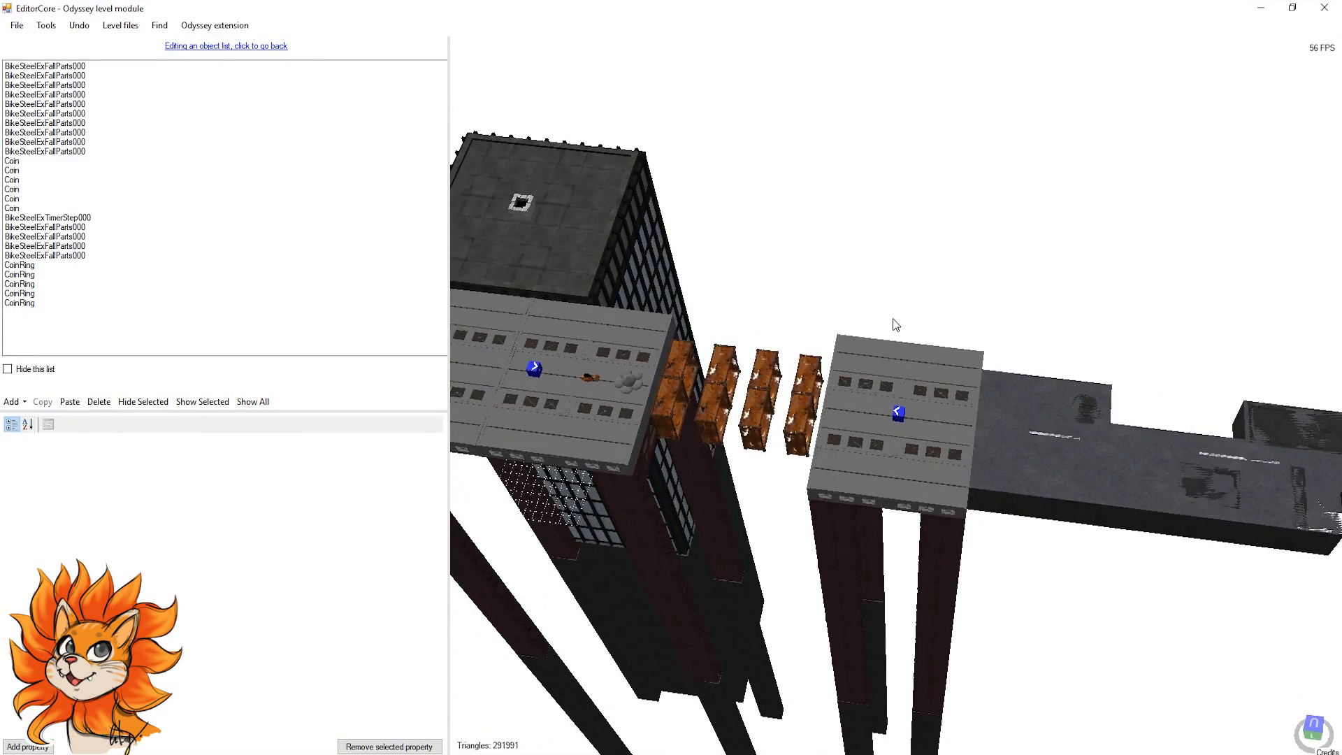
{"action": "scroll", "coordinate": [913, 453], "scroll_direction": "up", "scroll_amount": 8}
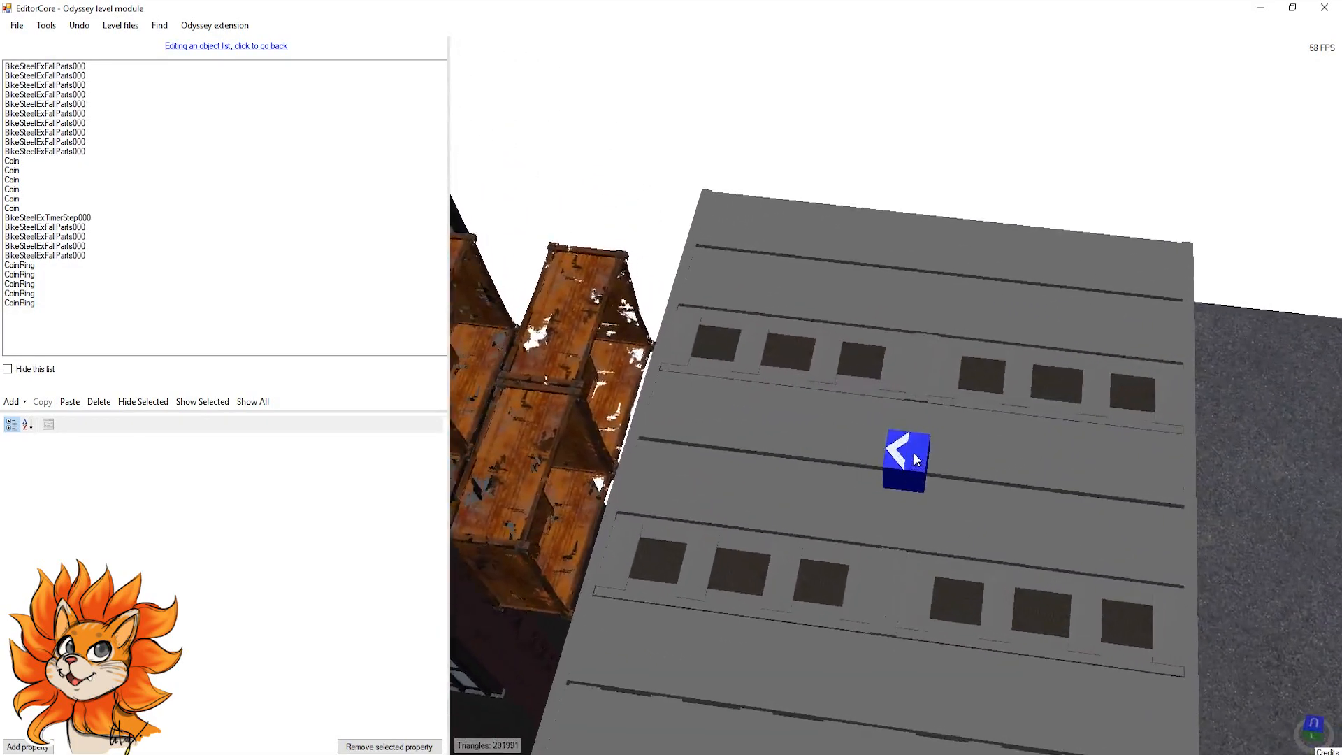
{"action": "scroll", "coordinate": [921, 441], "scroll_direction": "down", "scroll_amount": 10}
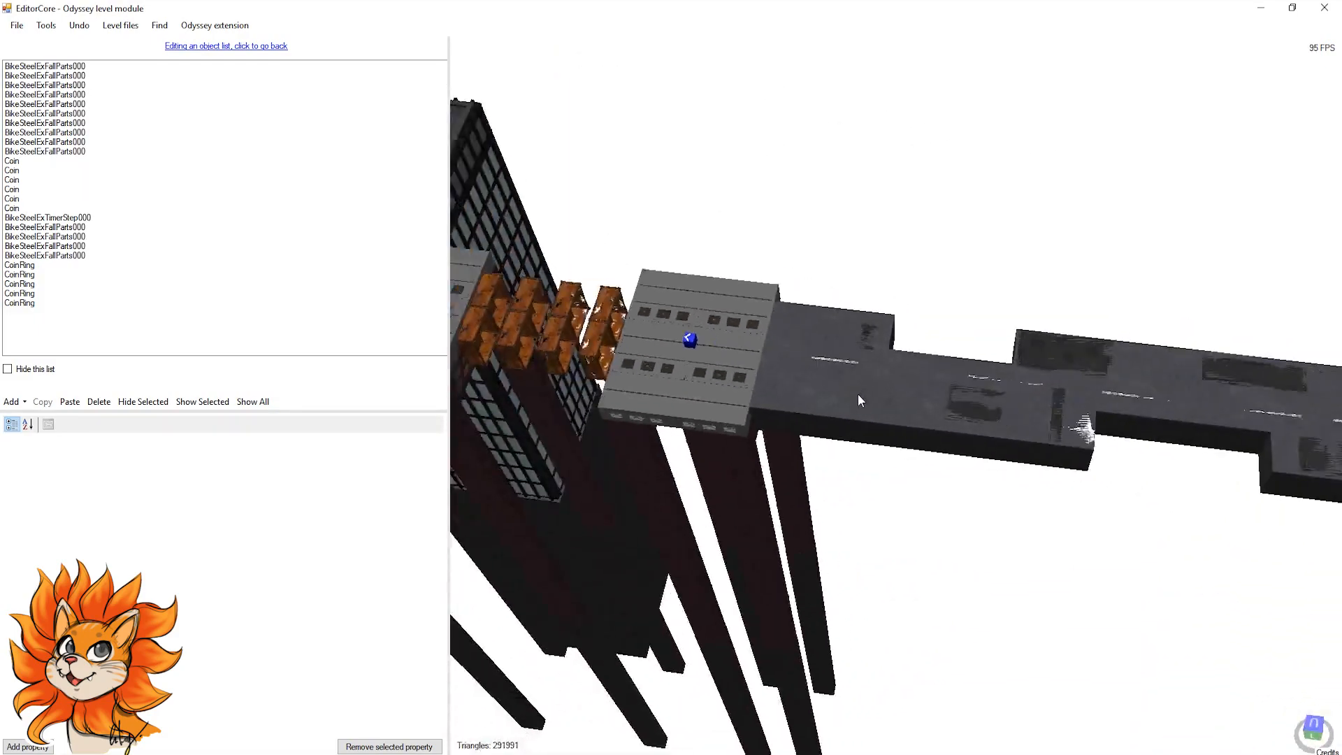
{"action": "scroll", "coordinate": [978, 475], "scroll_direction": "down", "scroll_amount": 3}
{"action": "scroll", "coordinate": [1042, 482], "scroll_direction": "up", "scroll_amount": 3}
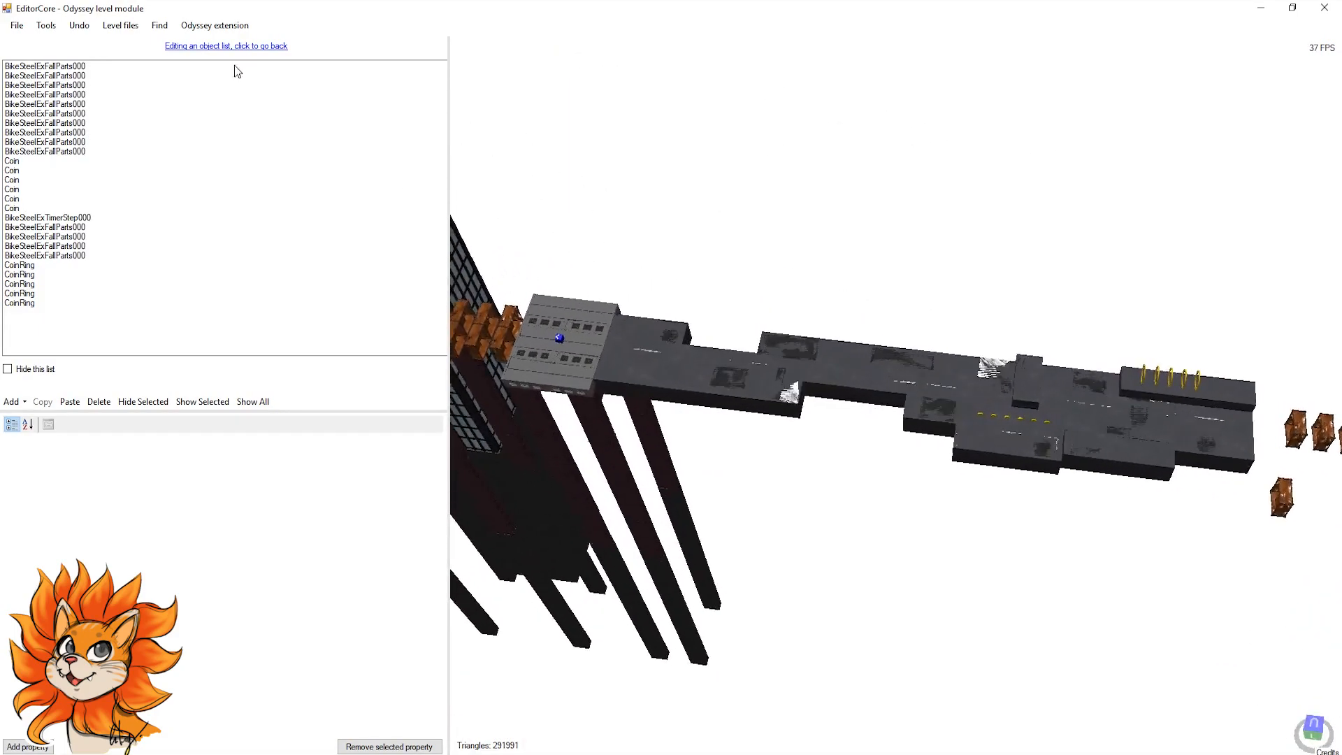
Step: Return to the main object list and select the CityWorldHomeFrame008 platform under the motorcycle
{"action": "left_click", "coordinate": [249, 48]}
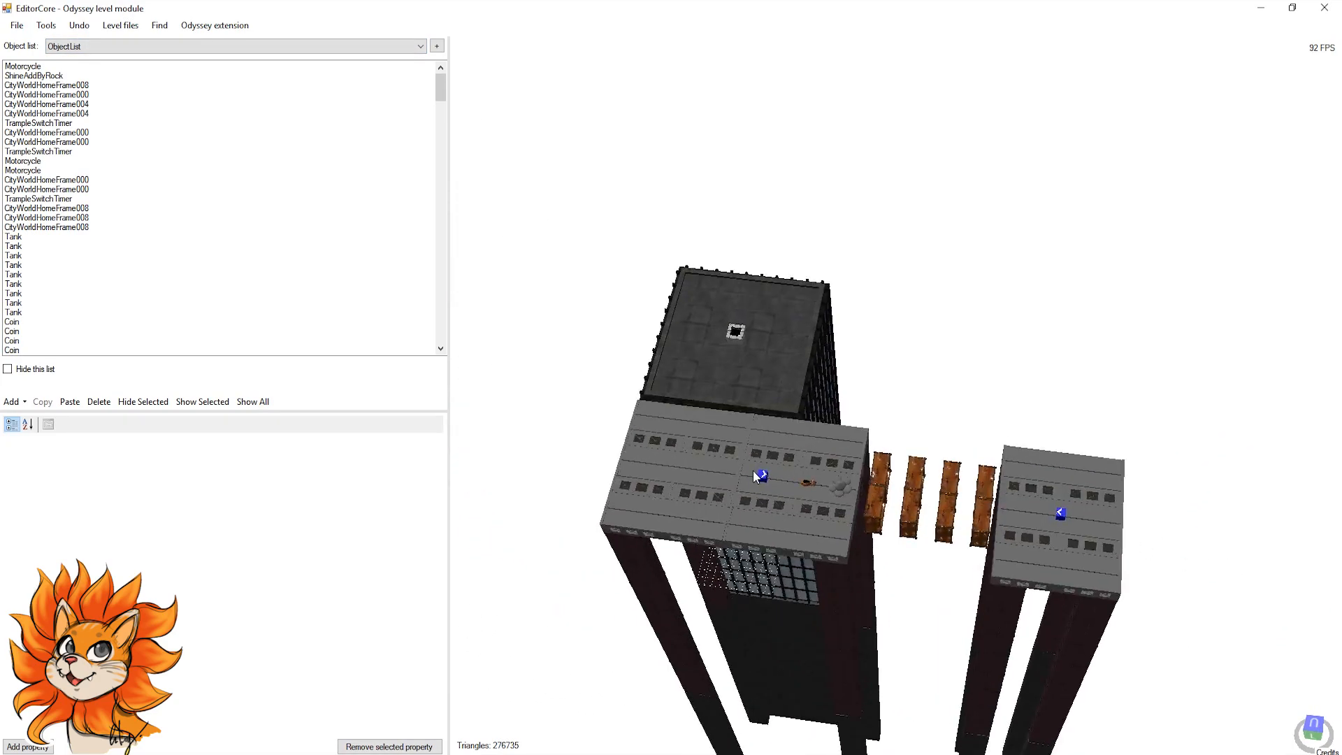
{"action": "left_click", "coordinate": [749, 485]}
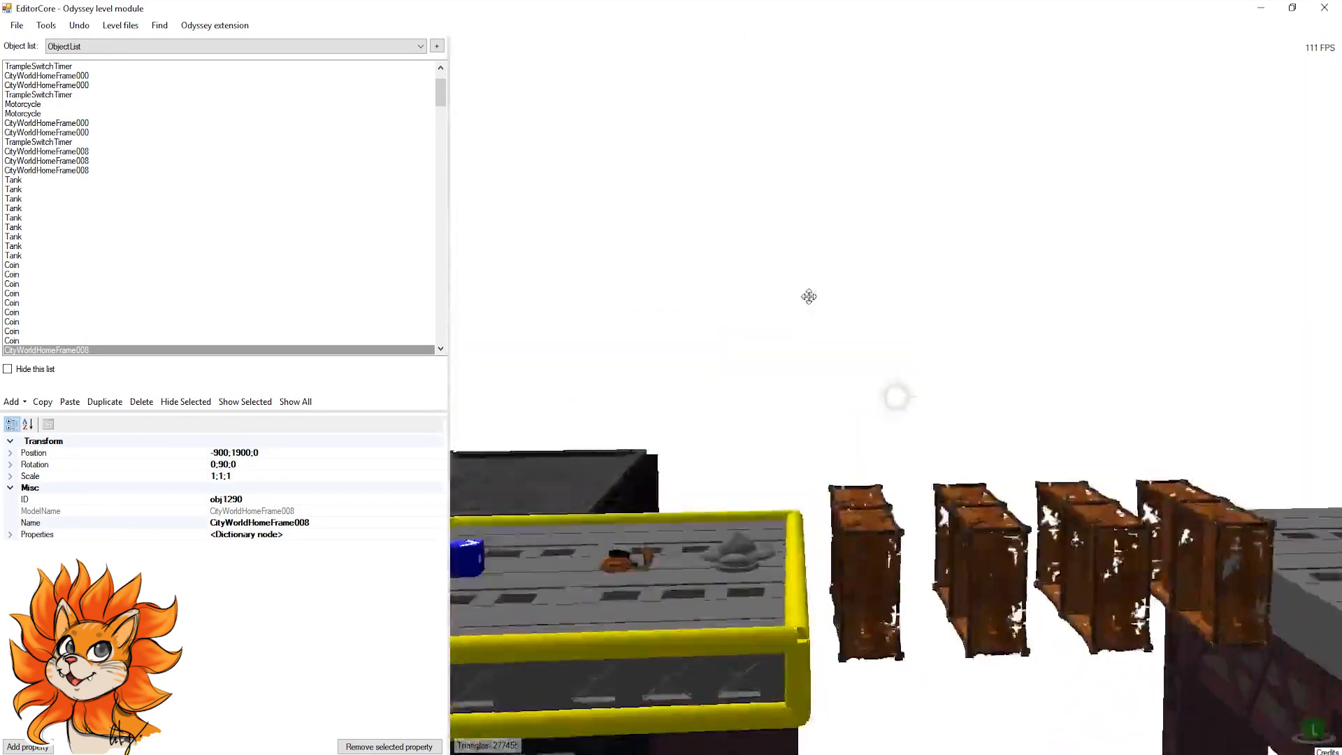
{"action": "scroll", "coordinate": [783, 436], "scroll_direction": "down", "scroll_amount": 6}
{"action": "right_click_drag", "start_coordinate": [808, 296], "coordinate": [811, 568]}
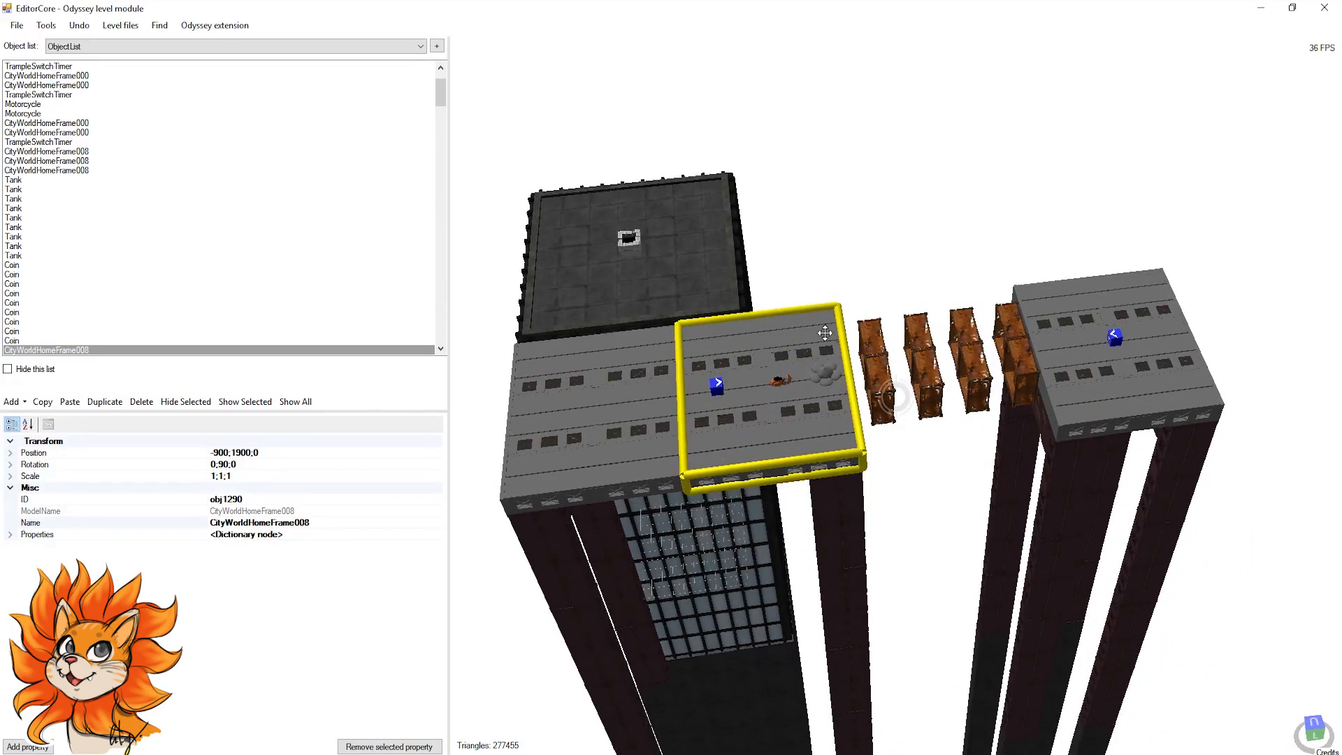
{"action": "right_click_drag", "start_coordinate": [826, 334], "coordinate": [782, 297]}
{"action": "right_click_drag", "start_coordinate": [760, 373], "coordinate": [847, 493]}
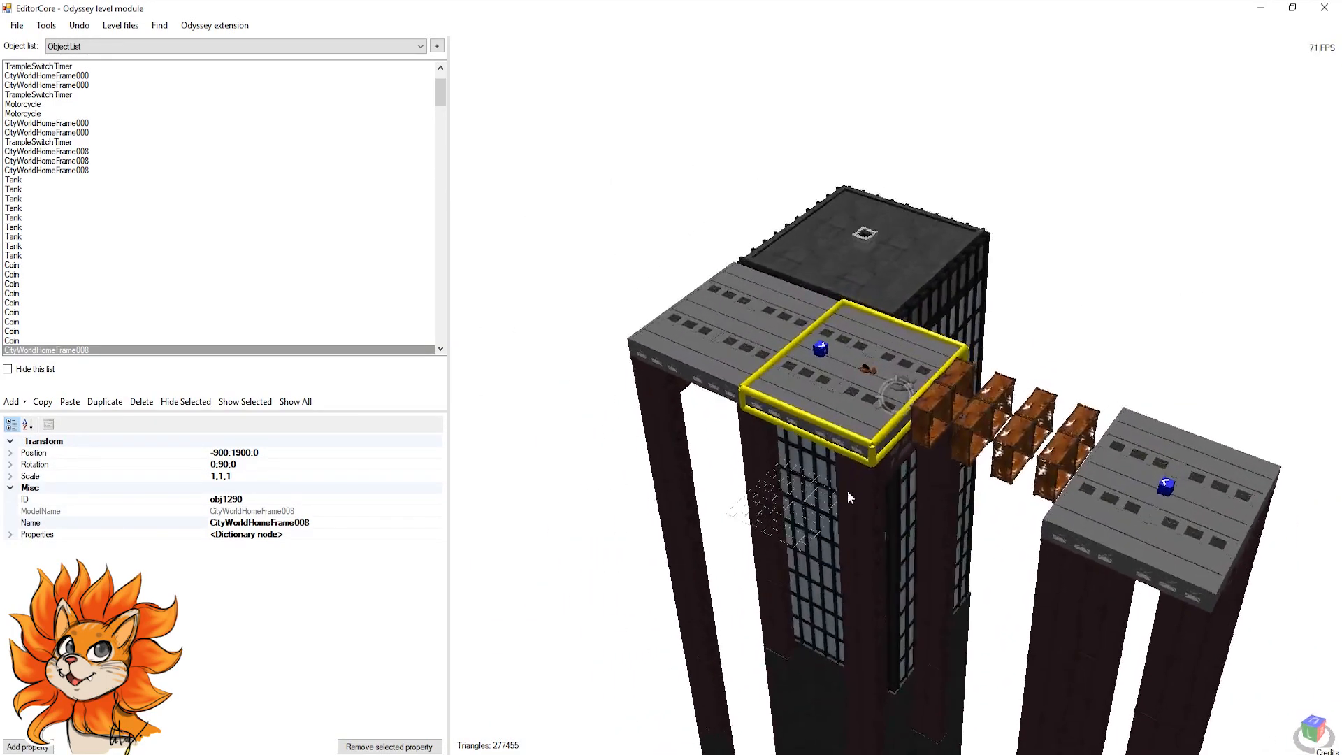
Step: Duplicate the CityWorldHomeFrame008 platform and place the copy alongside the original at position -900, 1900, -1600
{"action": "left_click", "coordinate": [105, 402]}
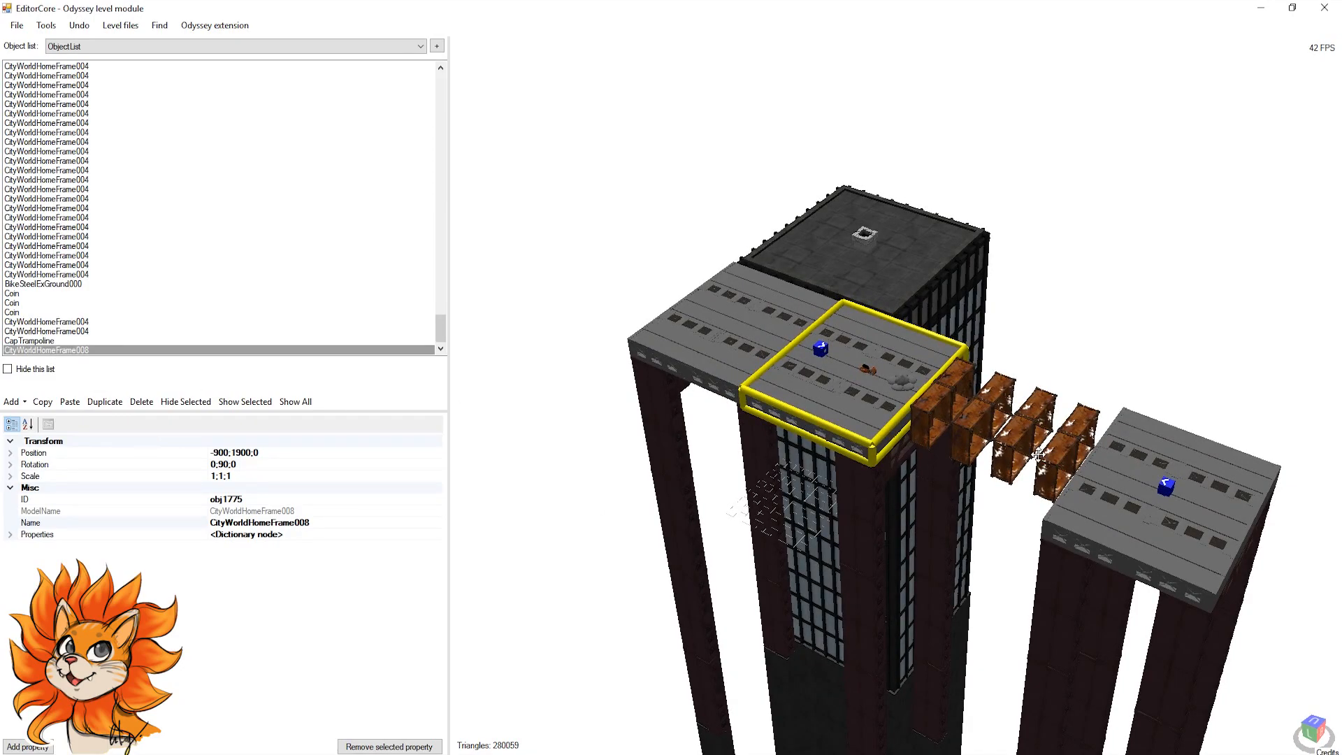
{"action": "right_click_drag", "start_coordinate": [1047, 454], "coordinate": [959, 441]}
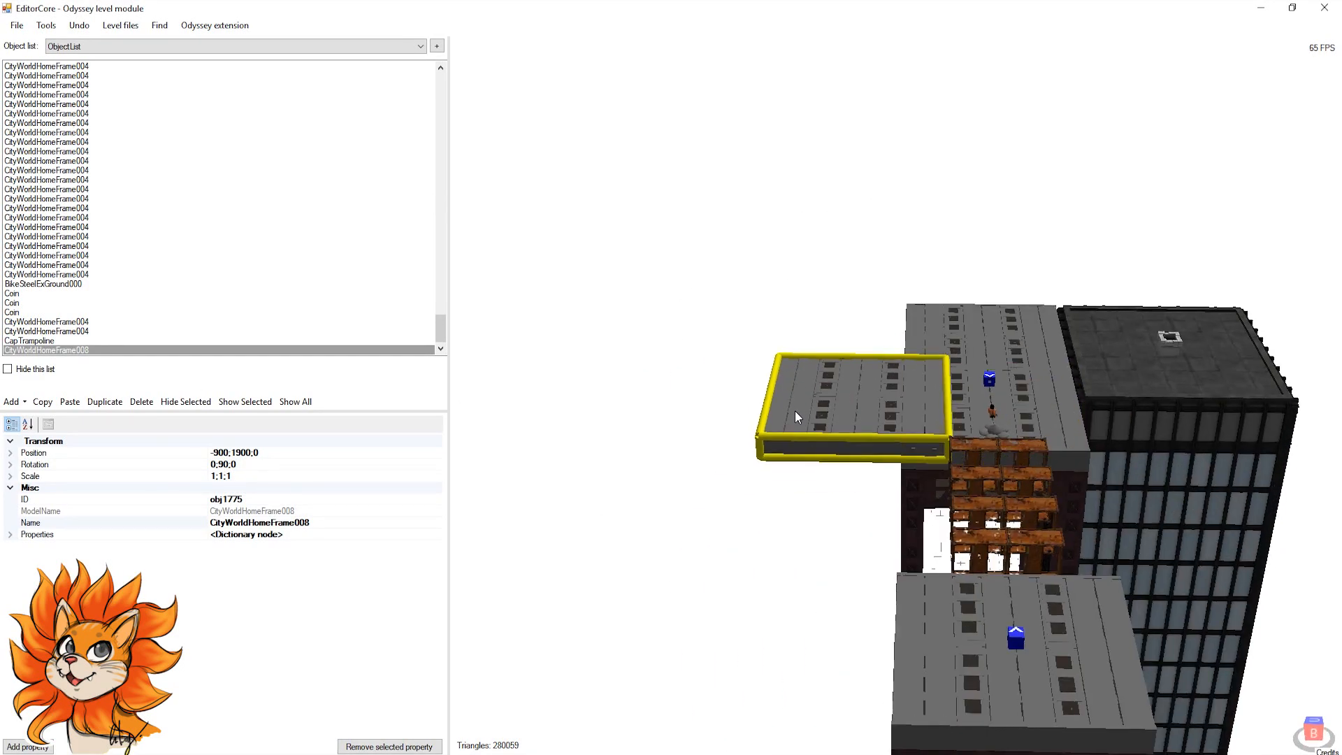
{"action": "left_click_drag", "start_coordinate": [770, 413], "coordinate": [748, 412]}
{"action": "scroll", "coordinate": [845, 539], "scroll_direction": "up", "scroll_amount": 5}
{"action": "mouse_move", "coordinate": [845, 539]}
{"action": "right_mouse_down"}
{"action": "mouse_move", "coordinate": [845, 489]}
{"action": "mouse_move", "coordinate": [847, 522]}
{"action": "right_mouse_up"}
{"action": "left_click_drag", "start_coordinate": [834, 605], "coordinate": [839, 515]}
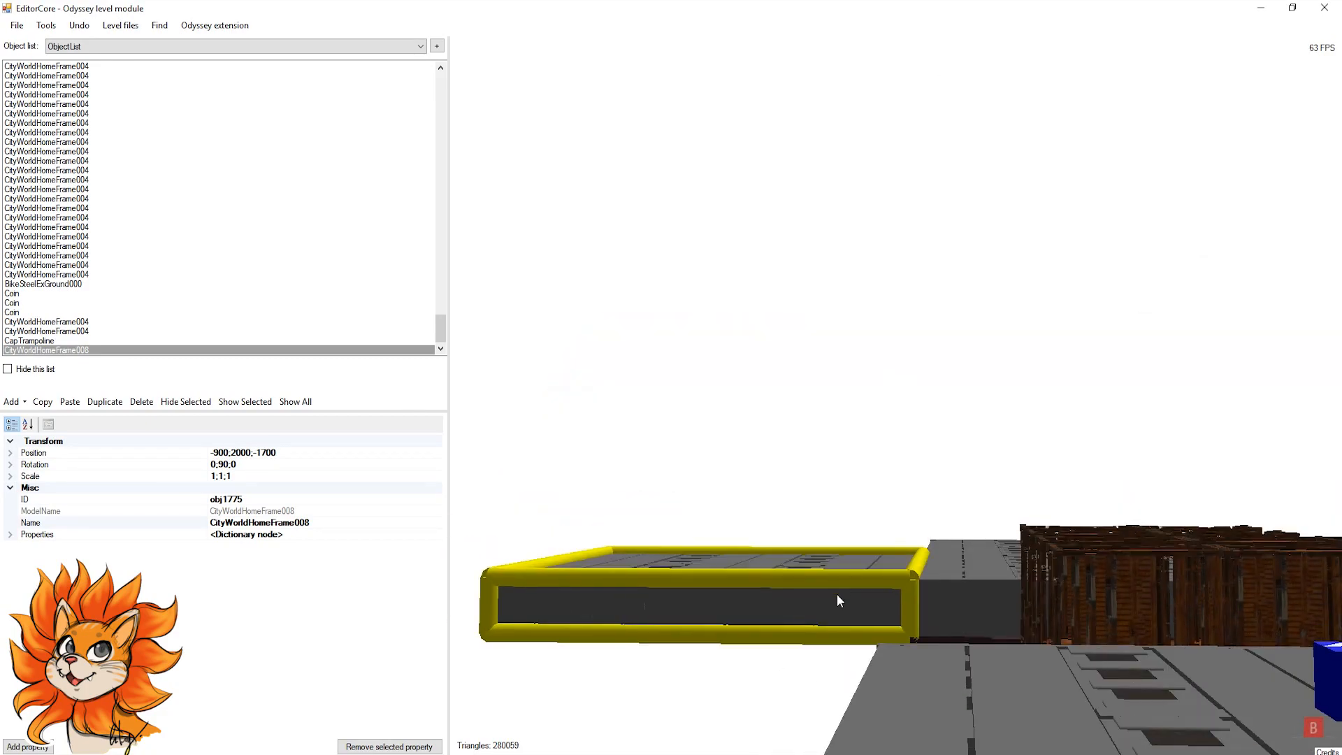
Step: Delete the CityWorldHomeFrame008 platform under the blue cube beyond the crates
{"action": "scroll", "coordinate": [1034, 480], "scroll_direction": "down", "scroll_amount": 5}
{"action": "right_click_drag", "start_coordinate": [1034, 479], "coordinate": [1054, 503]}
{"action": "left_click", "coordinate": [1054, 503]}
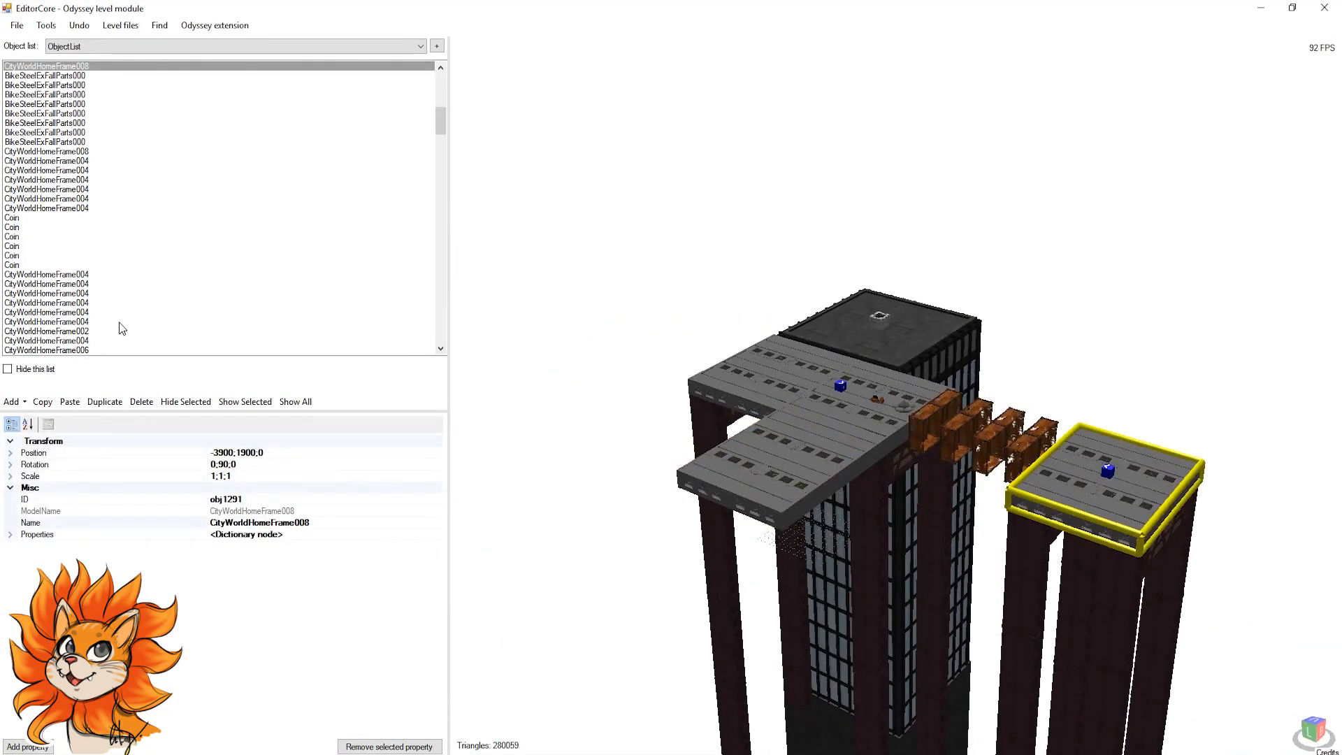
{"action": "left_click", "coordinate": [141, 401]}
Step: Delete the four CityWorldHomeFrame008 platforms on top of the far tower frame
{"action": "right_click_drag", "start_coordinate": [802, 406], "coordinate": [556, 407]}
{"action": "left_click", "coordinate": [1046, 304]}
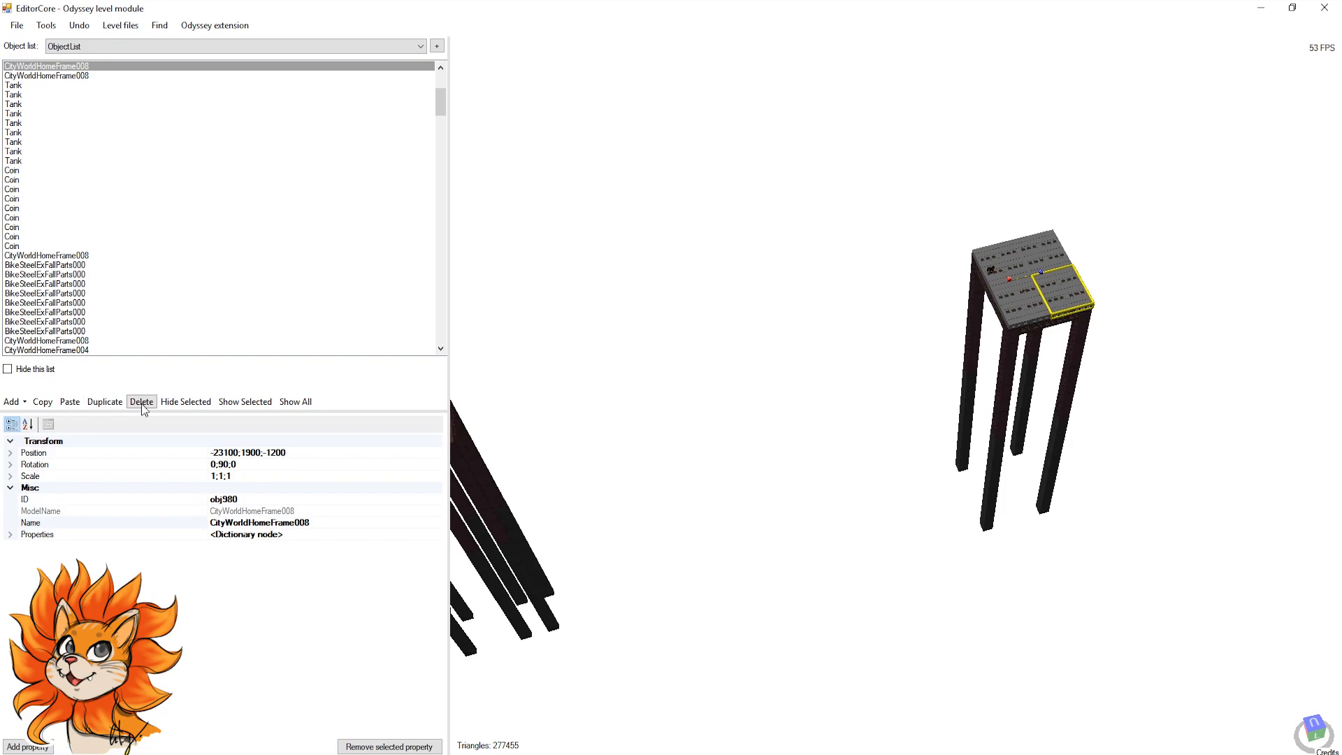
{"action": "left_click", "coordinate": [142, 402]}
{"action": "left_click", "coordinate": [1026, 305]}
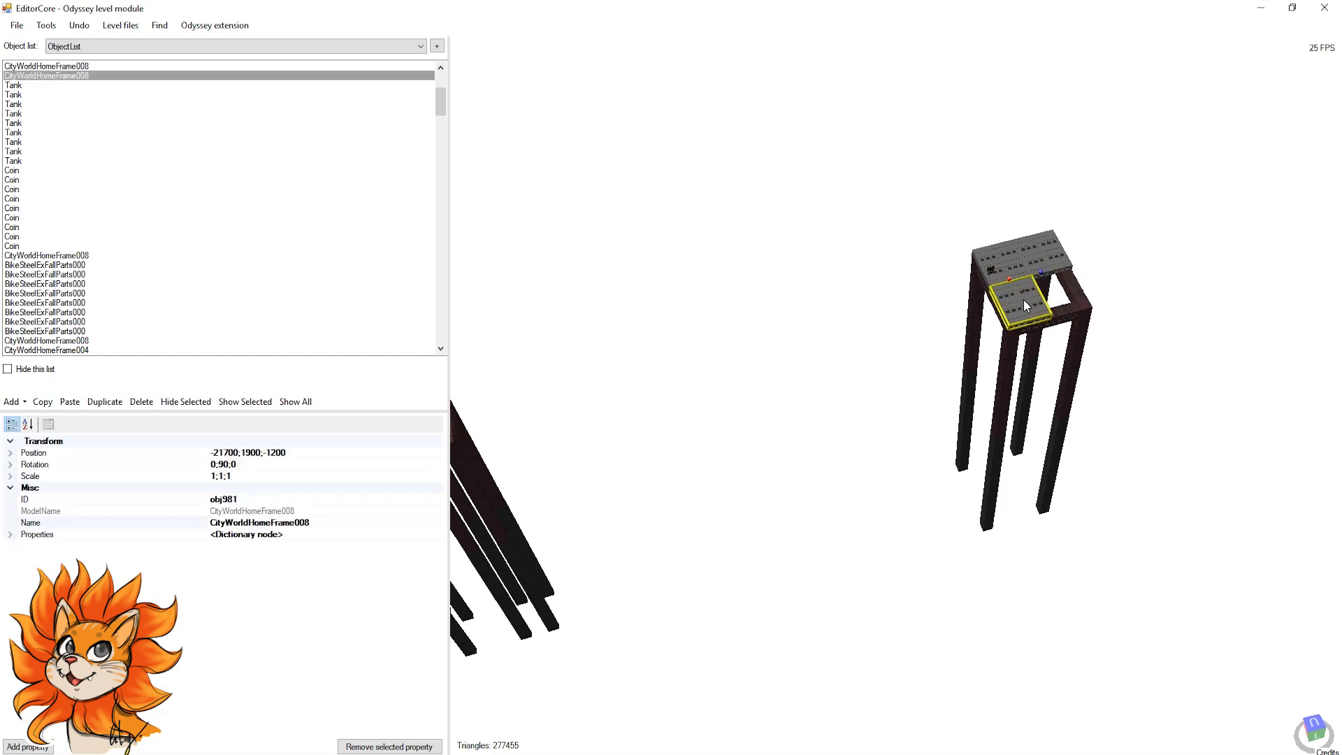
{"action": "left_click", "coordinate": [153, 401]}
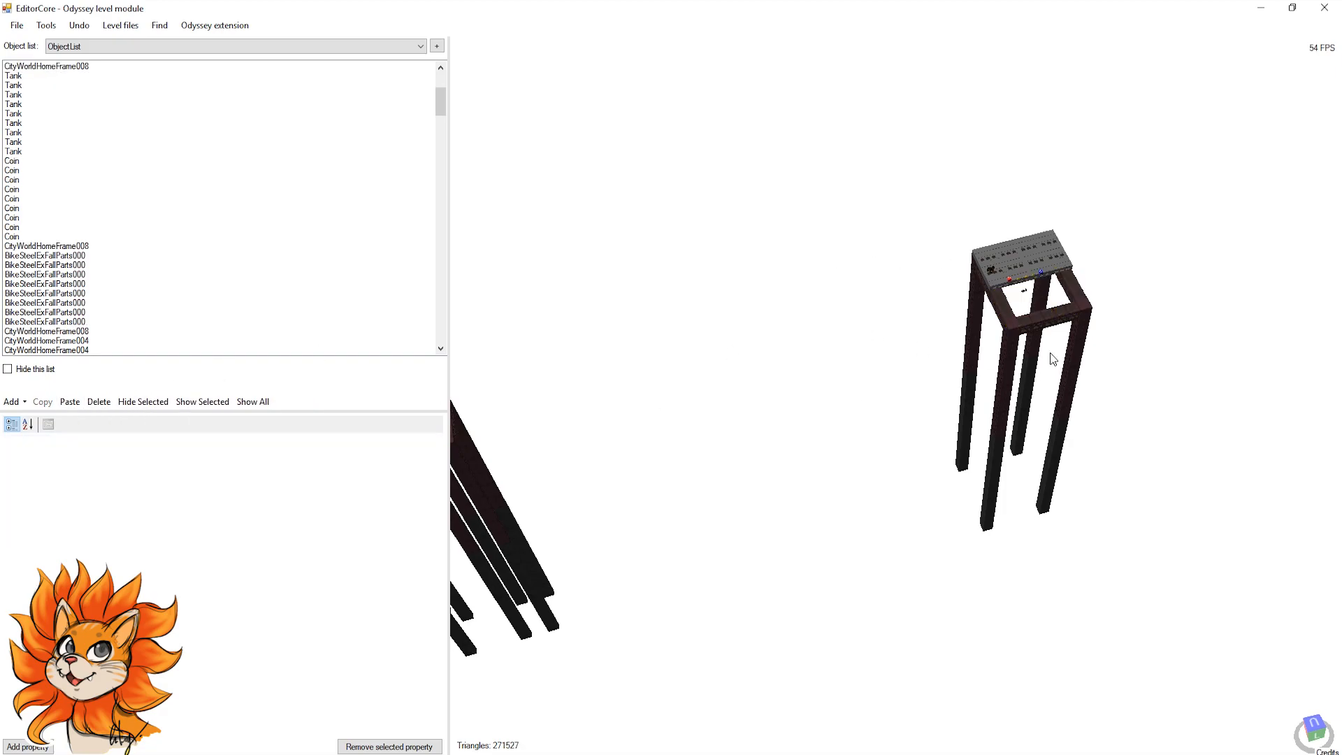
{"action": "left_click", "coordinate": [1013, 266]}
{"action": "left_click", "coordinate": [141, 401]}
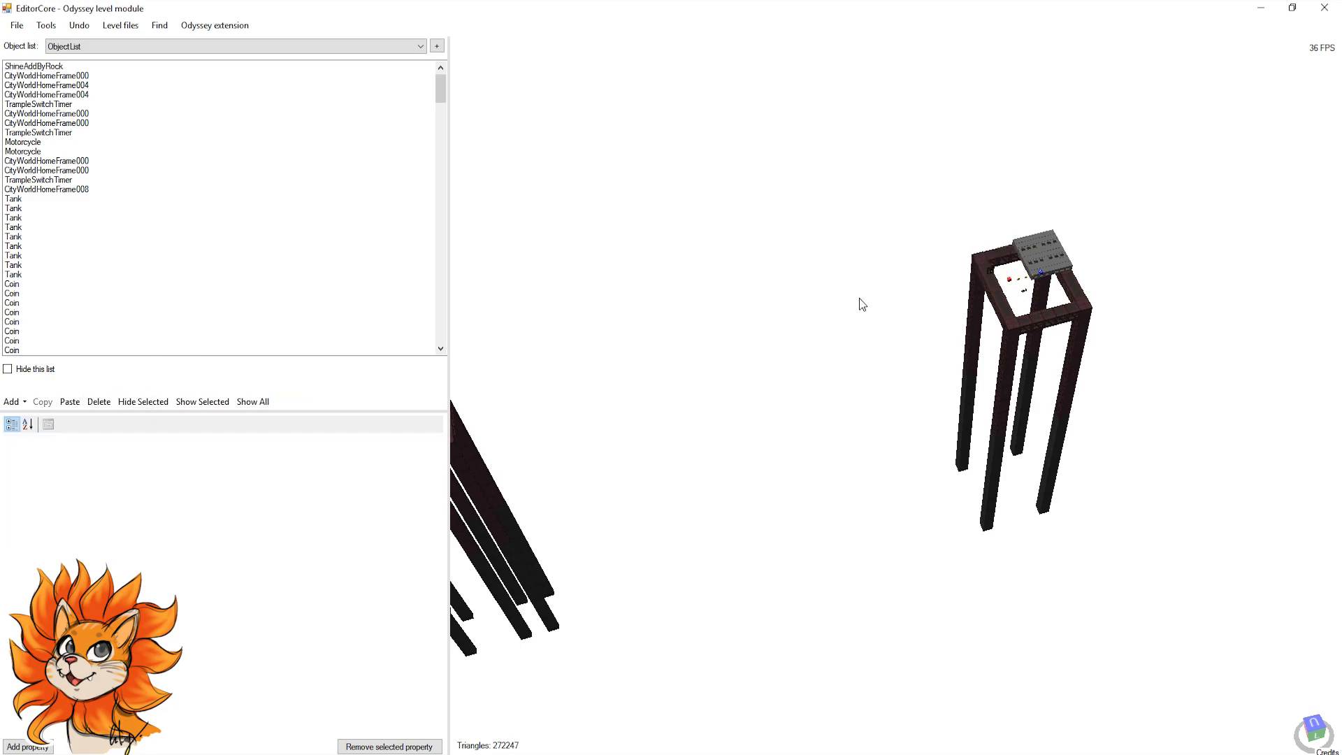
{"action": "left_click", "coordinate": [1063, 252]}
{"action": "left_click", "coordinate": [141, 401]}
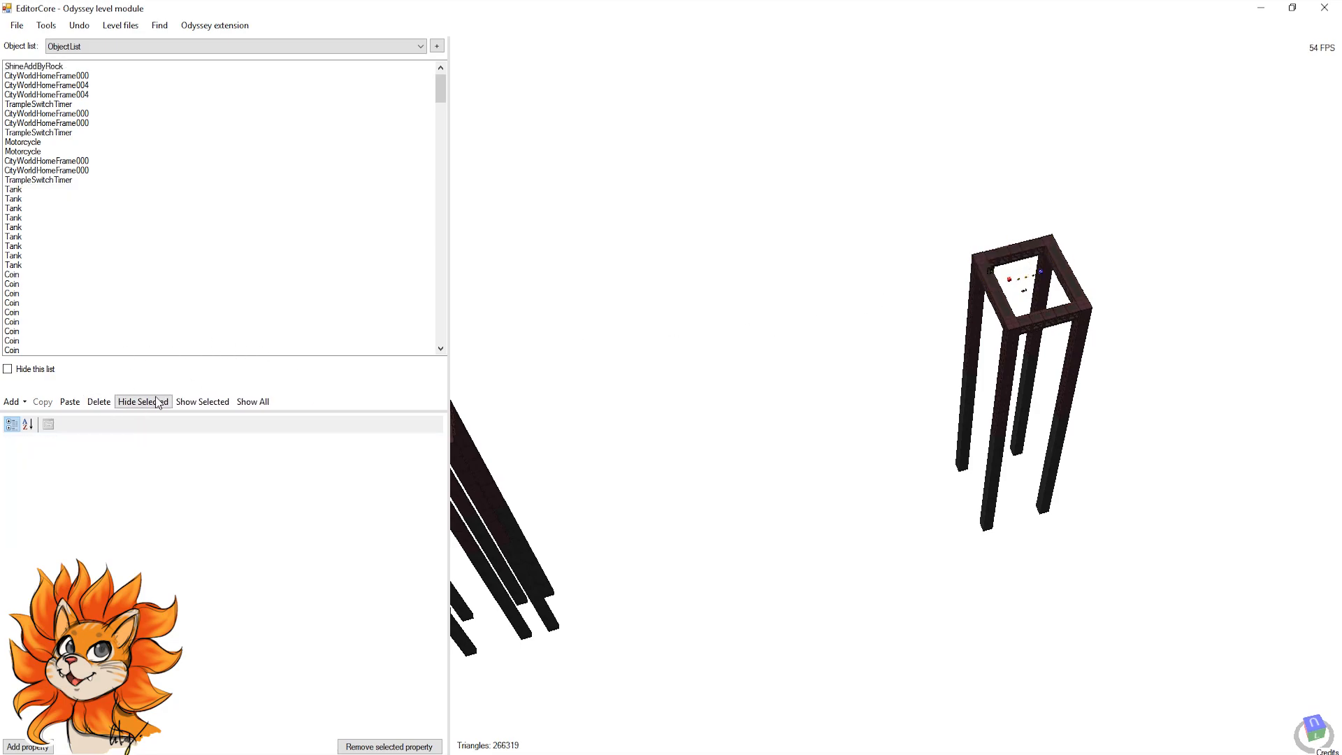
Step: Duplicate the platform added beside the start and move the copy outward to position -900, 1900, -3200
{"action": "middle_click_drag", "start_coordinate": [905, 417], "coordinate": [559, 447]}
{"action": "scroll", "coordinate": [983, 380], "scroll_direction": "down", "scroll_amount": 5}
{"action": "middle_click_drag", "start_coordinate": [982, 380], "coordinate": [1181, 351]}
{"action": "scroll", "coordinate": [864, 384], "scroll_direction": "up", "scroll_amount": 10}
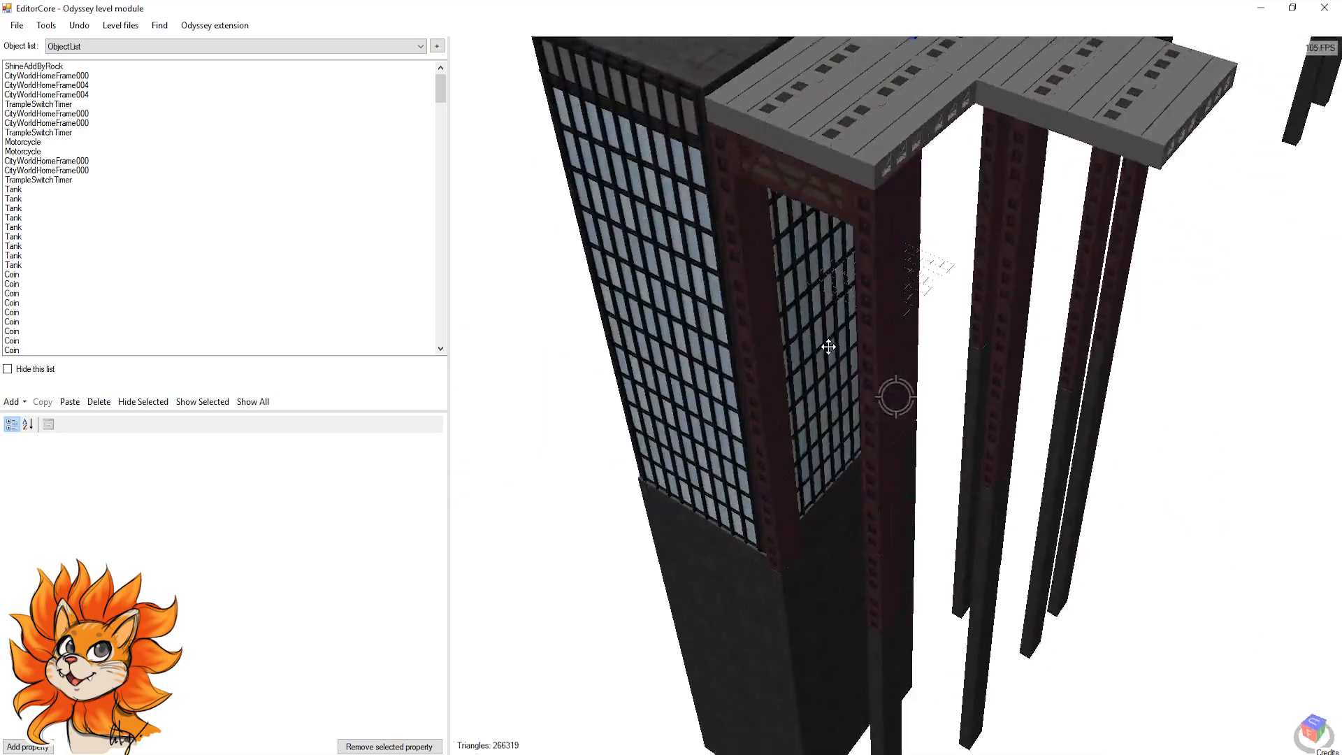
{"action": "scroll", "coordinate": [828, 347], "scroll_direction": "down", "scroll_amount": 6}
{"action": "left_click", "coordinate": [734, 455]}
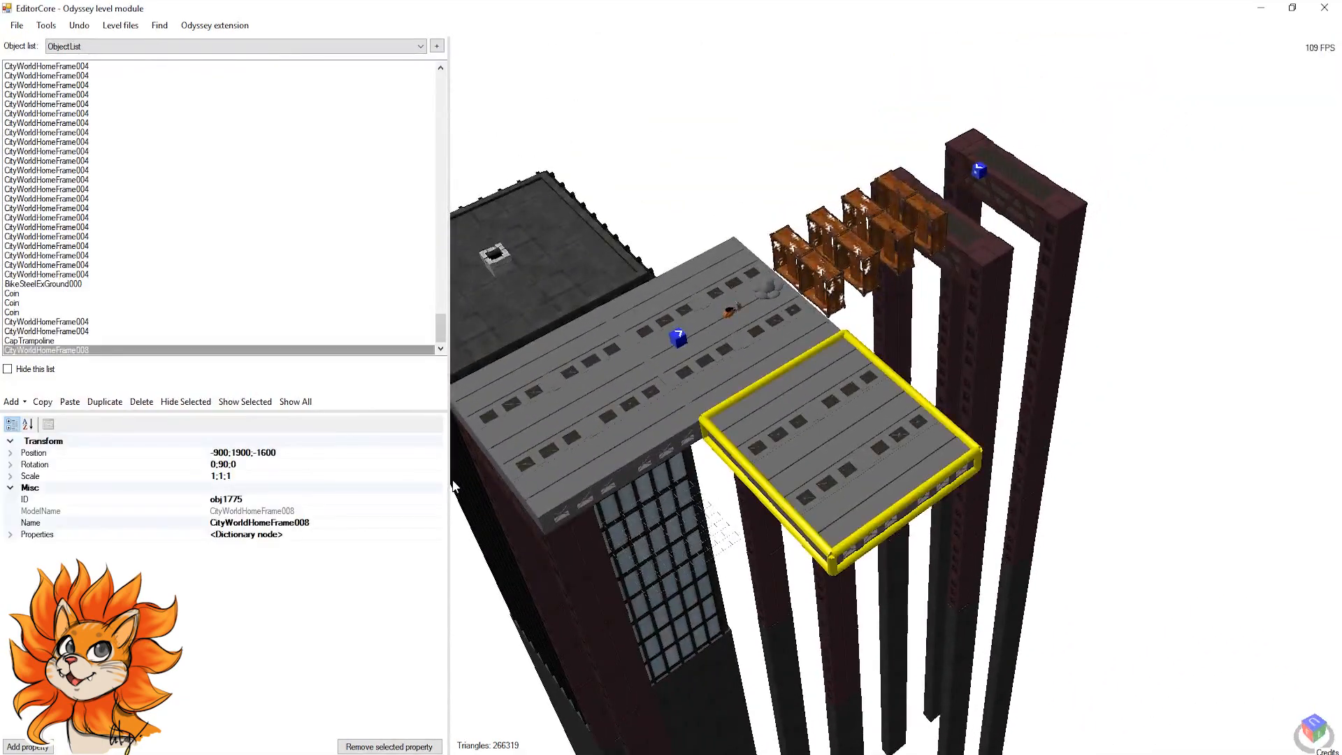
{"action": "right_click_drag", "start_coordinate": [709, 447], "coordinate": [764, 380]}
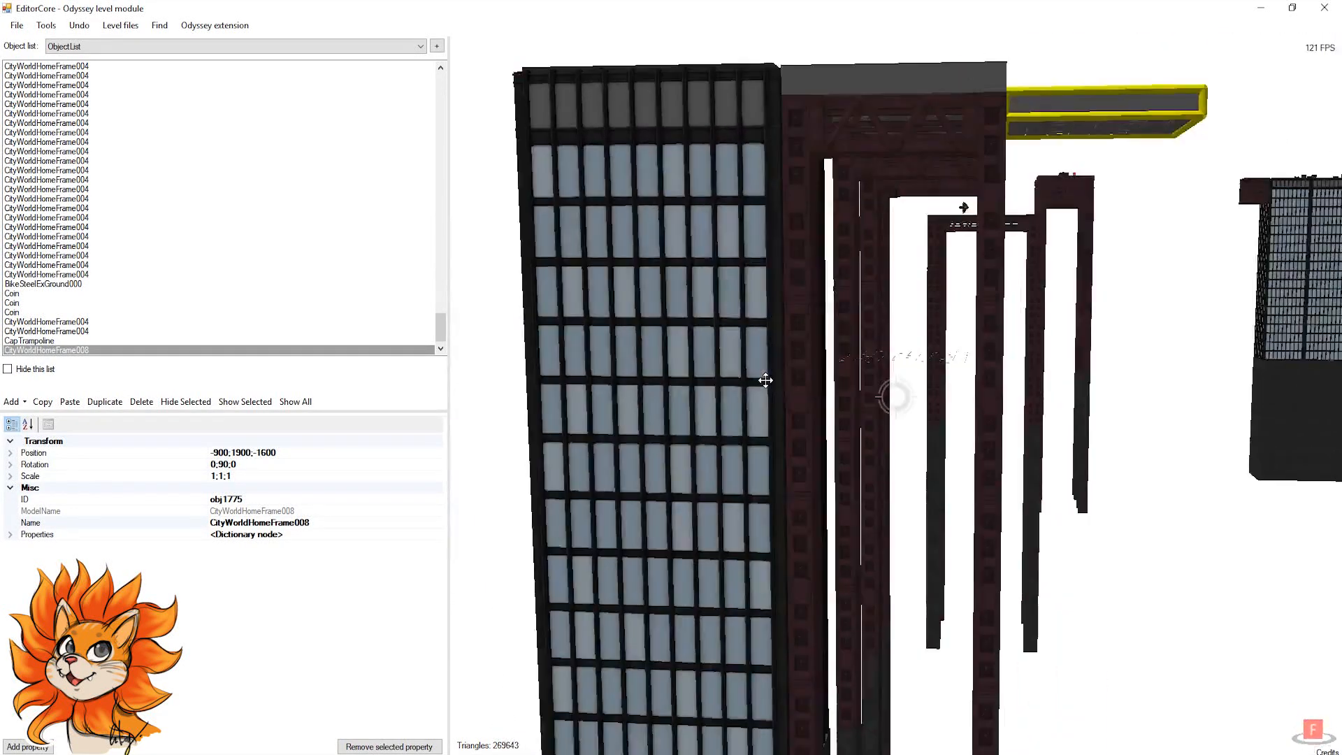
{"action": "middle_click_drag", "start_coordinate": [764, 381], "coordinate": [551, 548]}
{"action": "right_click_drag", "start_coordinate": [935, 310], "coordinate": [908, 359]}
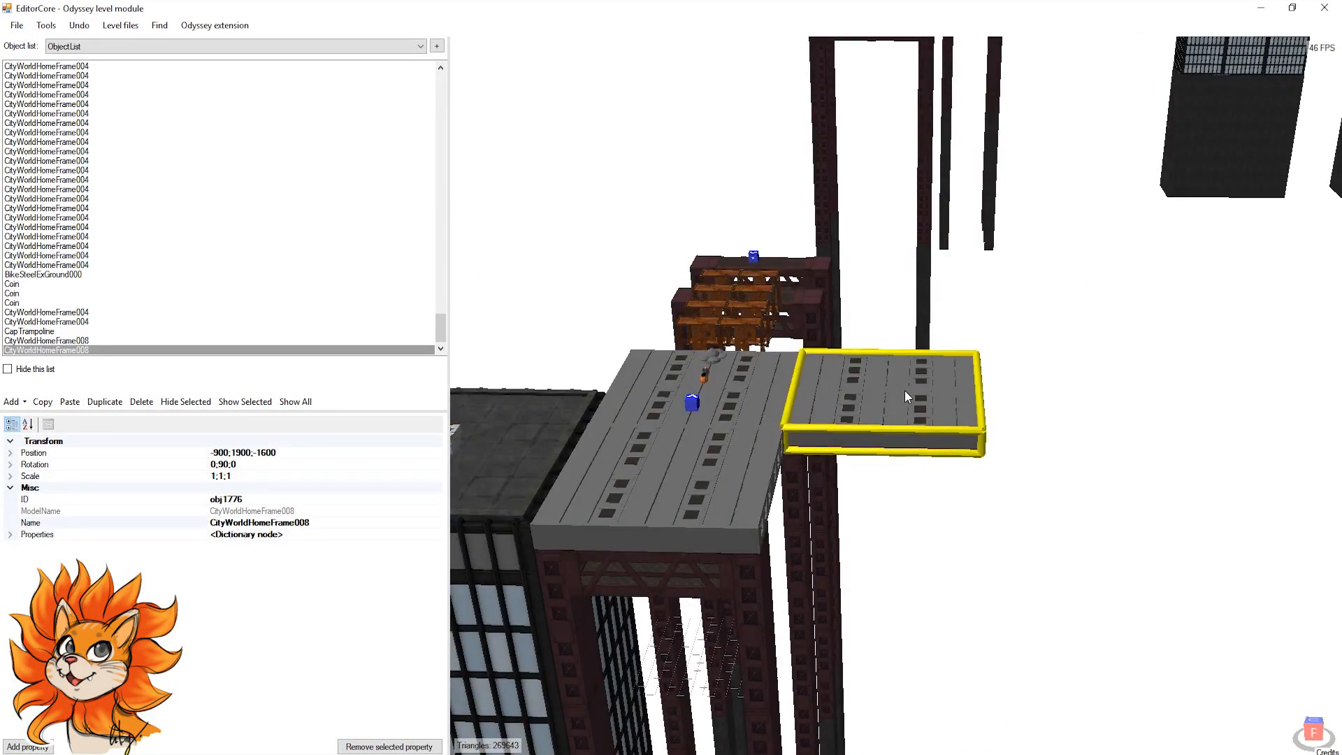
{"action": "left_click_drag", "start_coordinate": [1082, 402], "coordinate": [1073, 405]}
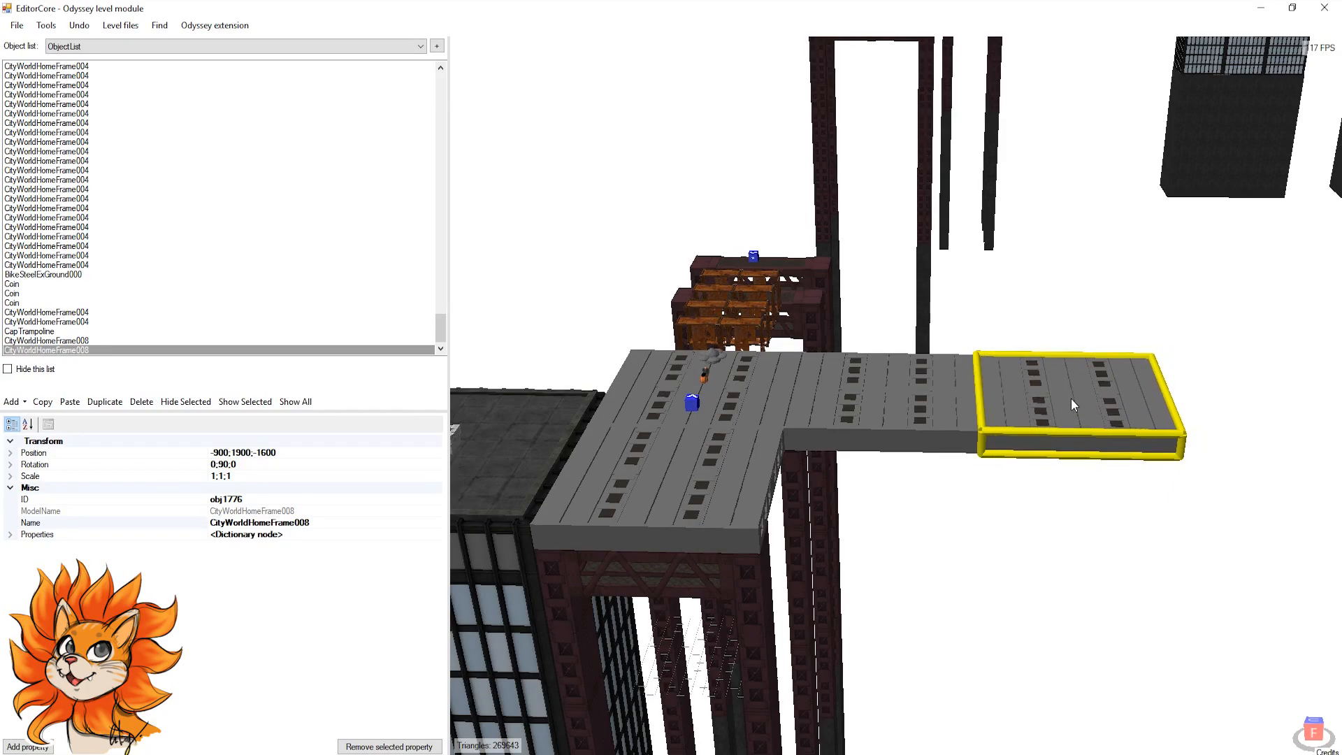
Step: Examine the extended platform and its surroundings, and select the TrampleSwitchTimer cube beyond the crates
{"action": "scroll", "coordinate": [959, 305], "scroll_direction": "down", "scroll_amount": 5}
{"action": "scroll", "coordinate": [794, 258], "scroll_direction": "up", "scroll_amount": 4}
{"action": "scroll", "coordinate": [770, 375], "scroll_direction": "down", "scroll_amount": 2}
{"action": "scroll", "coordinate": [1061, 356], "scroll_direction": "down", "scroll_amount": 3}
{"action": "scroll", "coordinate": [941, 365], "scroll_direction": "up", "scroll_amount": 6}
{"action": "scroll", "coordinate": [951, 426], "scroll_direction": "down", "scroll_amount": 3}
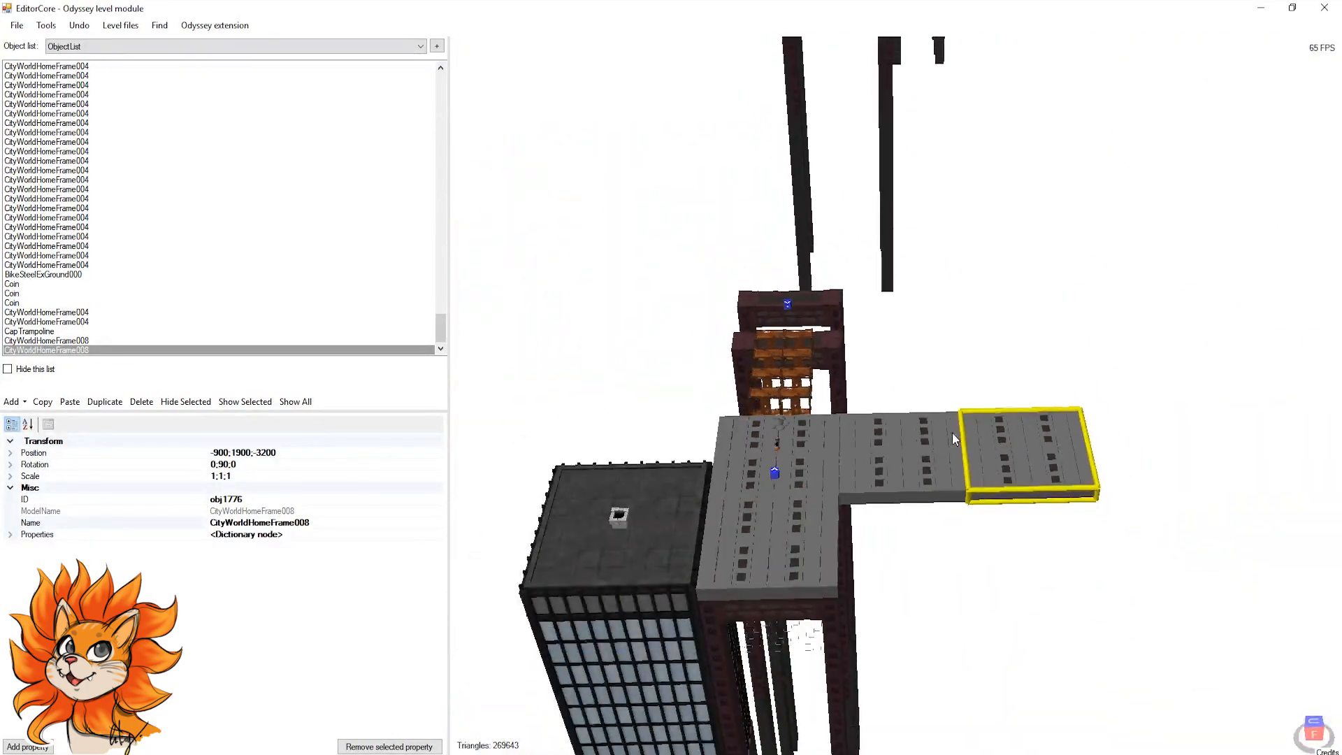
{"action": "scroll", "coordinate": [1013, 443], "scroll_direction": "up", "scroll_amount": 6}
{"action": "scroll", "coordinate": [984, 439], "scroll_direction": "down", "scroll_amount": 3}
{"action": "scroll", "coordinate": [978, 438], "scroll_direction": "down", "scroll_amount": 3}
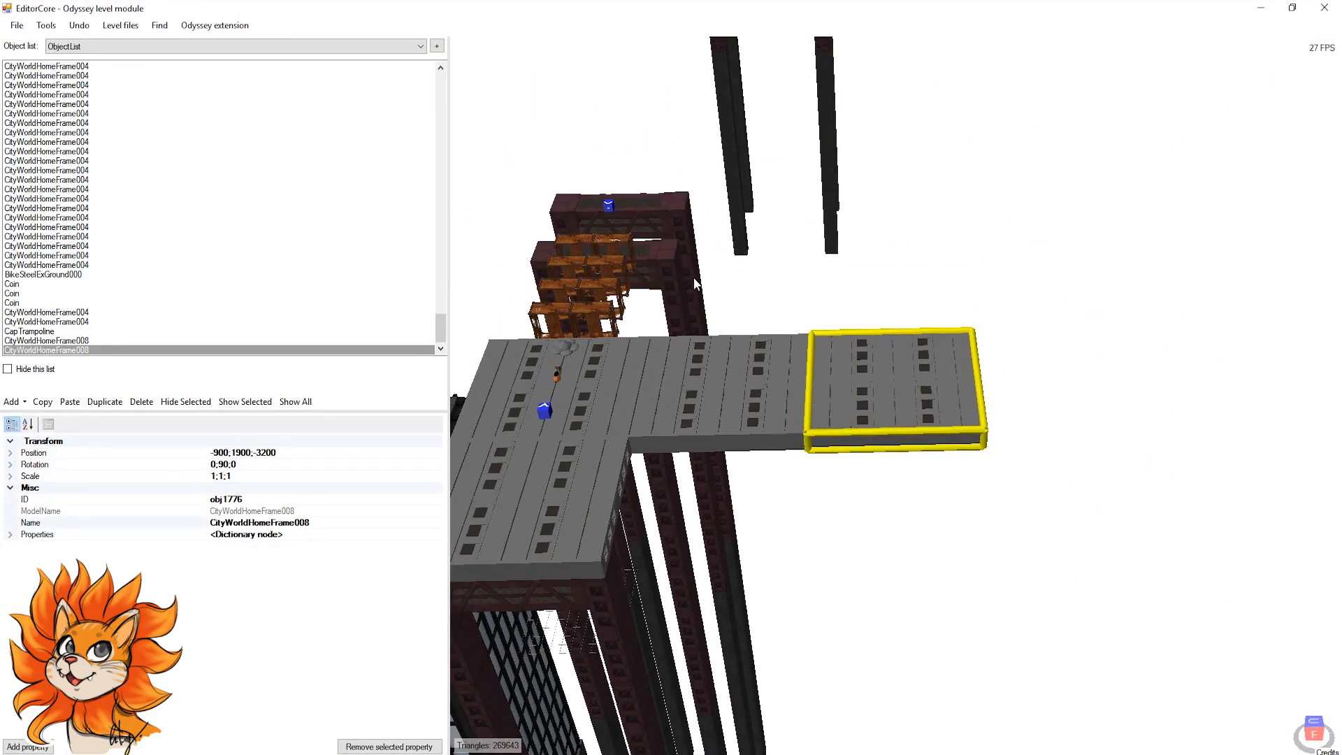
{"action": "scroll", "coordinate": [639, 227], "scroll_direction": "up", "scroll_amount": 3}
{"action": "scroll", "coordinate": [731, 285], "scroll_direction": "down", "scroll_amount": 6}
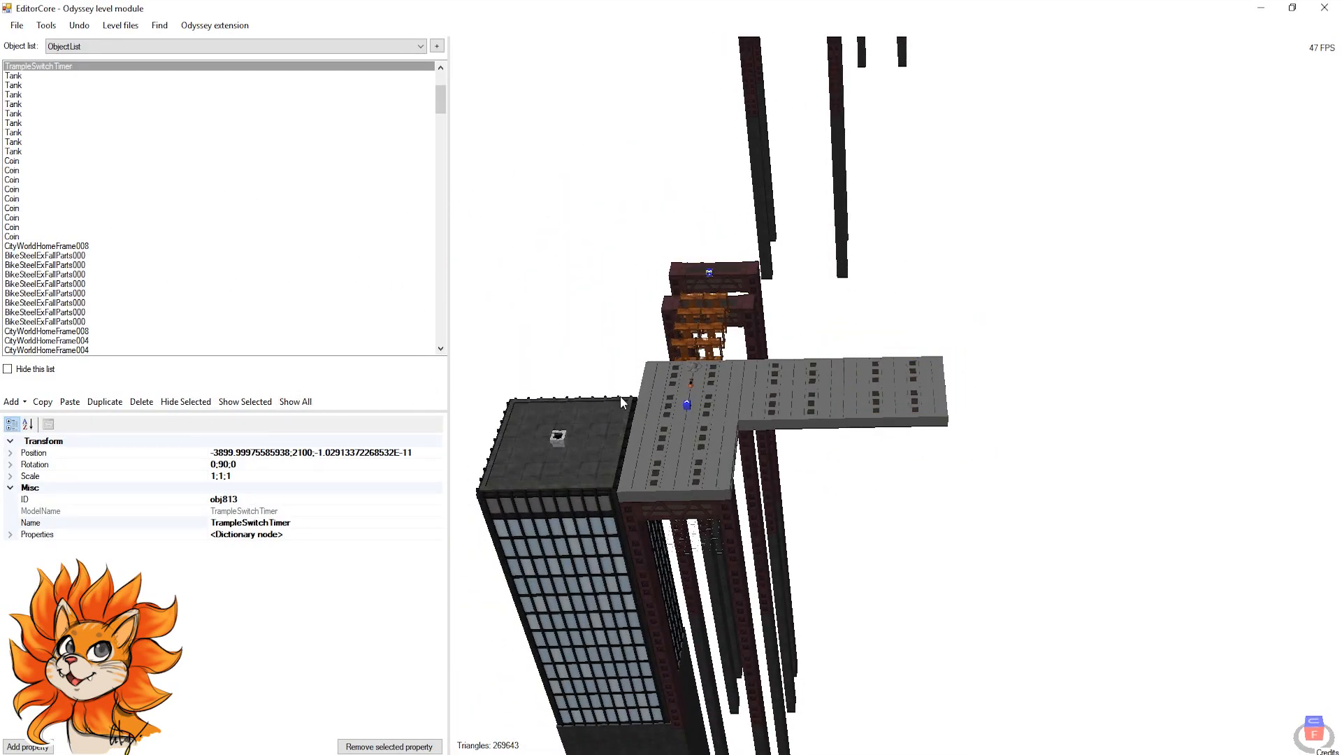
Step: Switch to the other editor window showing the lake level with the selected CapTrampoline and close it
{"action": "scroll", "coordinate": [661, 390], "scroll_direction": "up", "scroll_amount": 3}
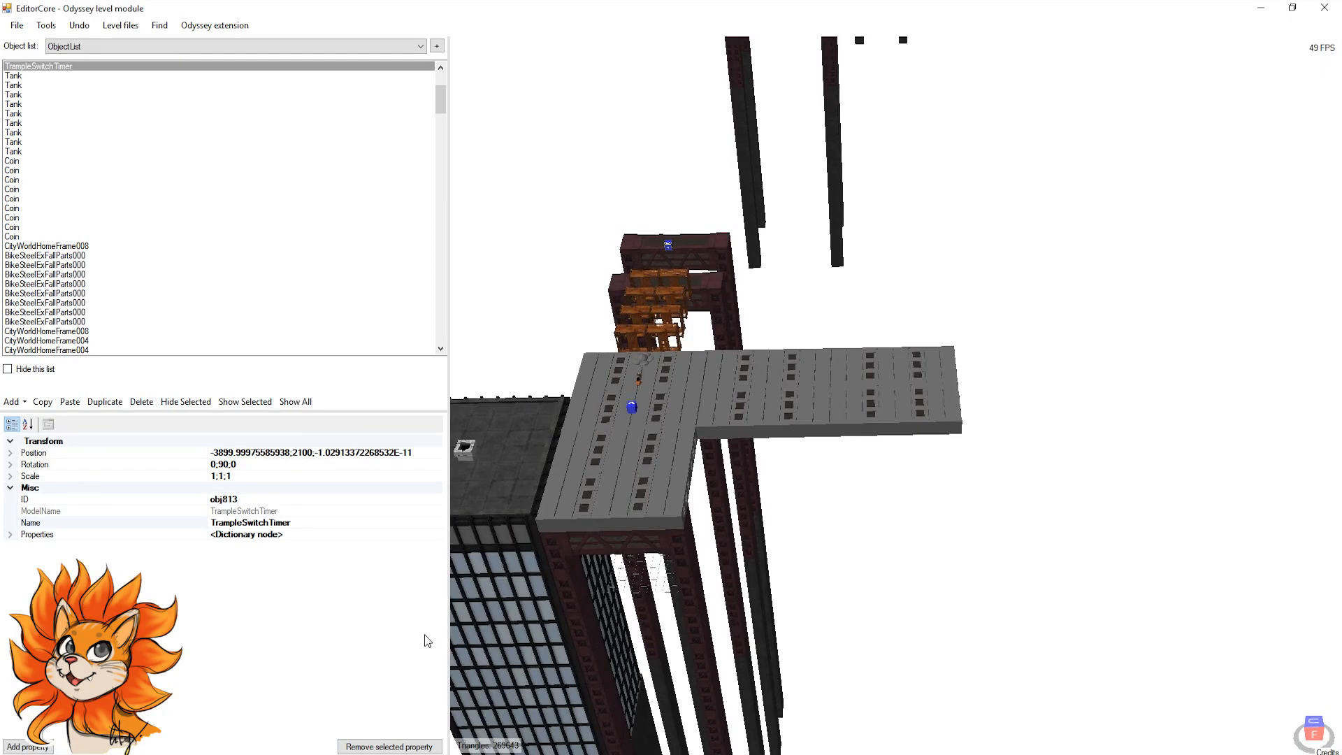
{"action": "left_click", "coordinate": [402, 709]}
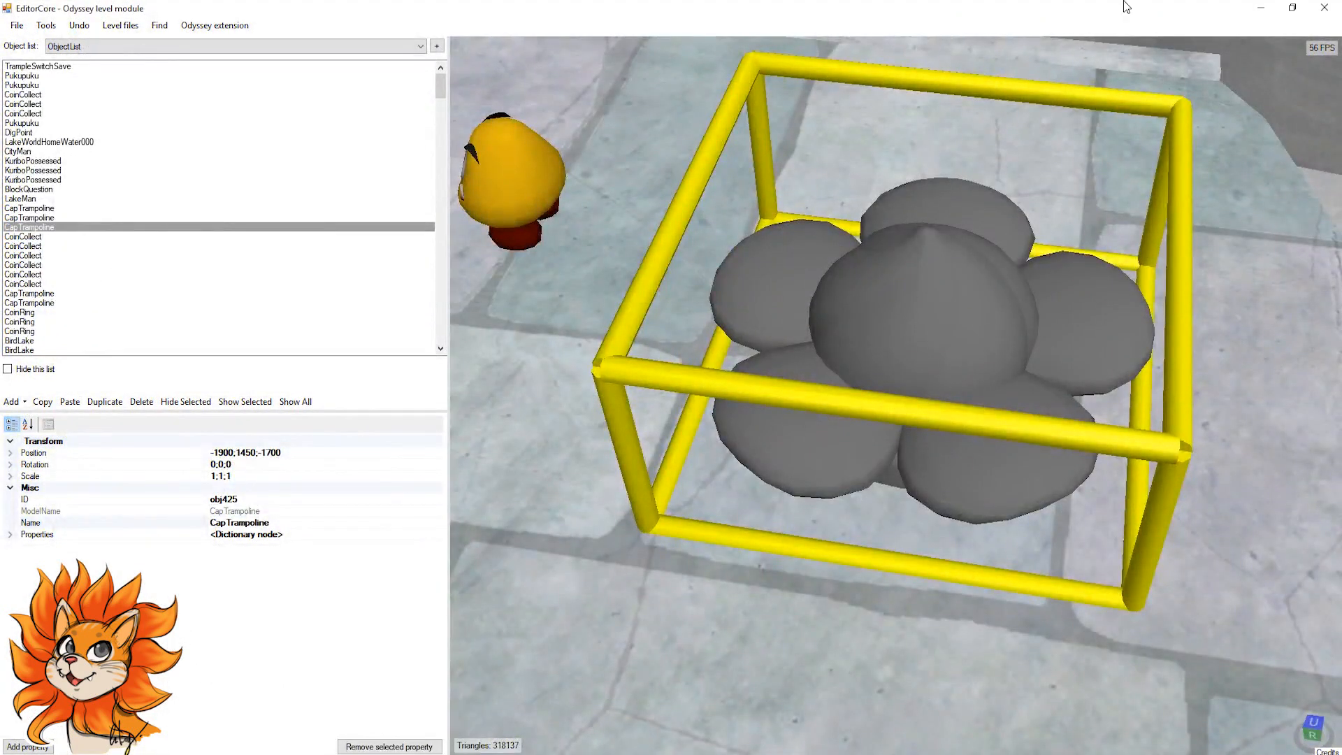
{"action": "left_click", "coordinate": [1337, 4]}
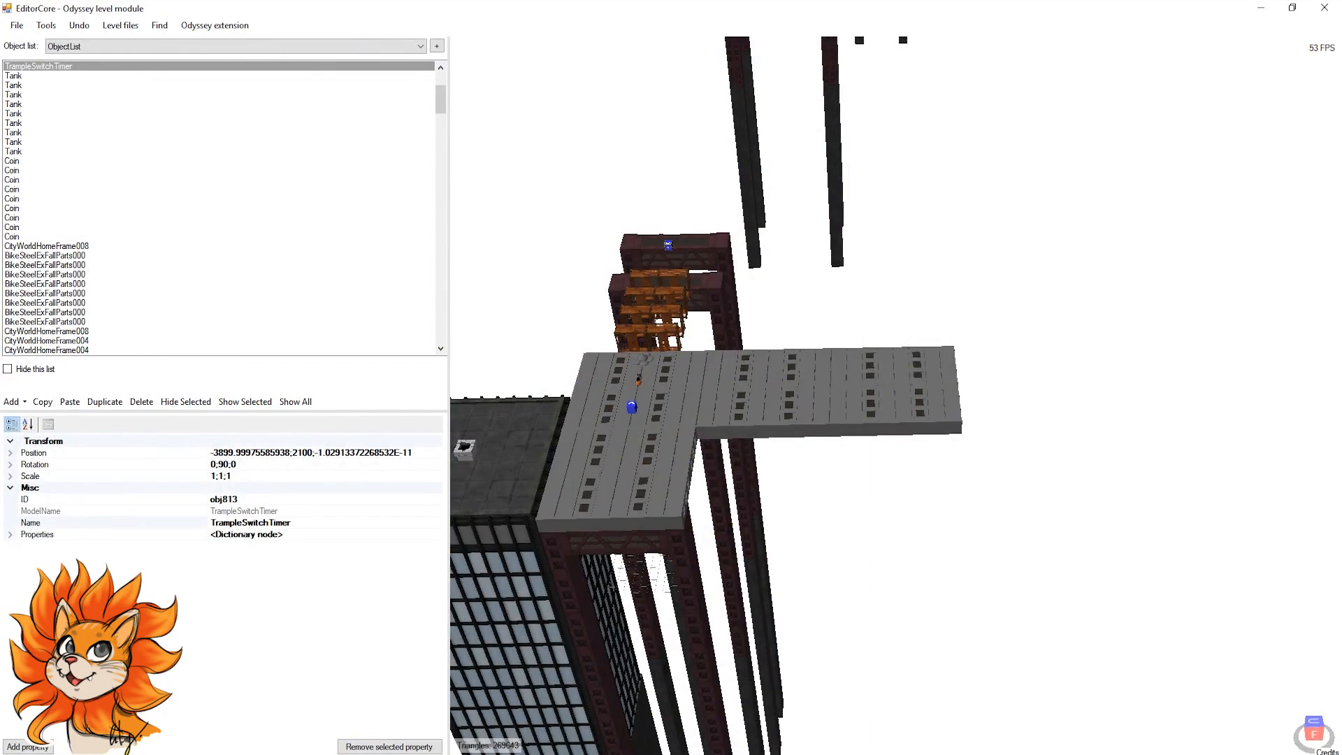
Step: Start a new editor instance and open a ForestWorld tower level from StageData with scenario 0
{"action": "mouse_move", "coordinate": [326, 754]}
{"action": "left_click", "coordinate": [12, 28]}
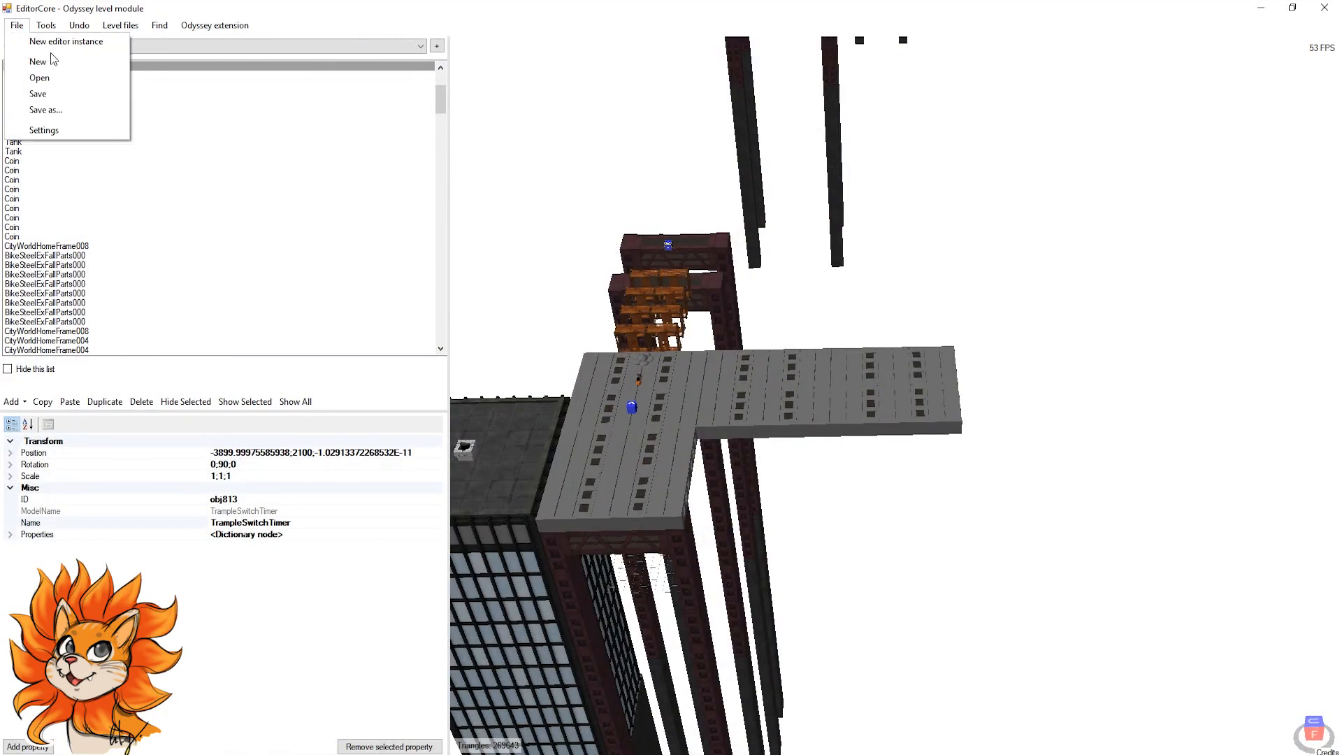
{"action": "left_click", "coordinate": [44, 46]}
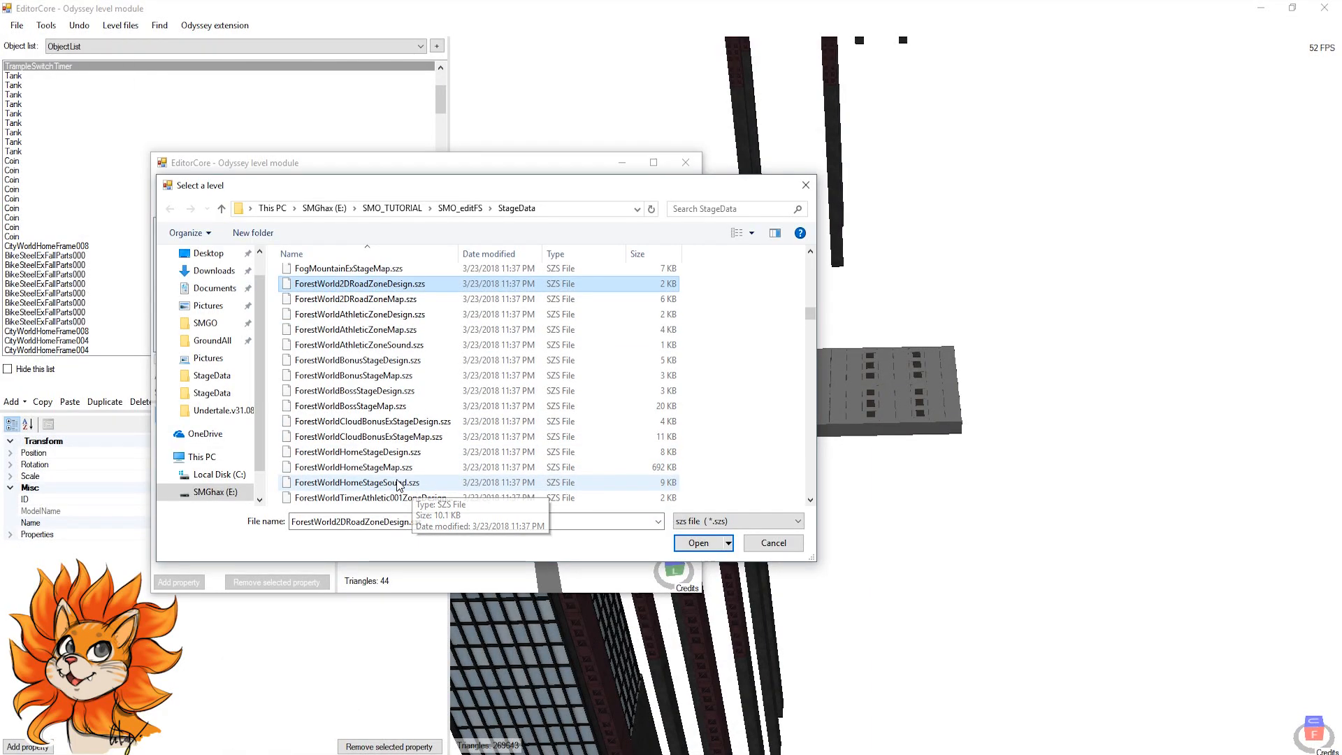
{"action": "scroll", "coordinate": [393, 483], "scroll_direction": "down", "scroll_amount": 1}
{"action": "double_click", "coordinate": [414, 485]}
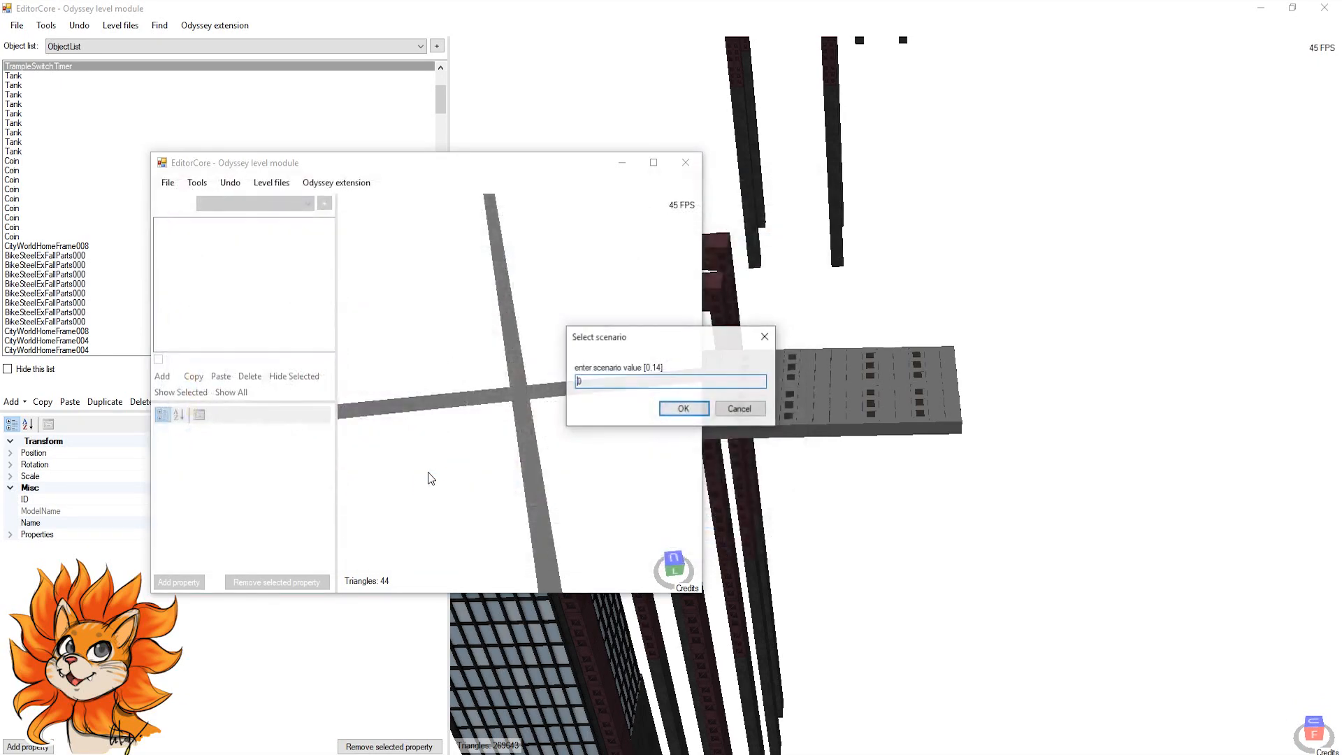
{"action": "left_click", "coordinate": [684, 409]}
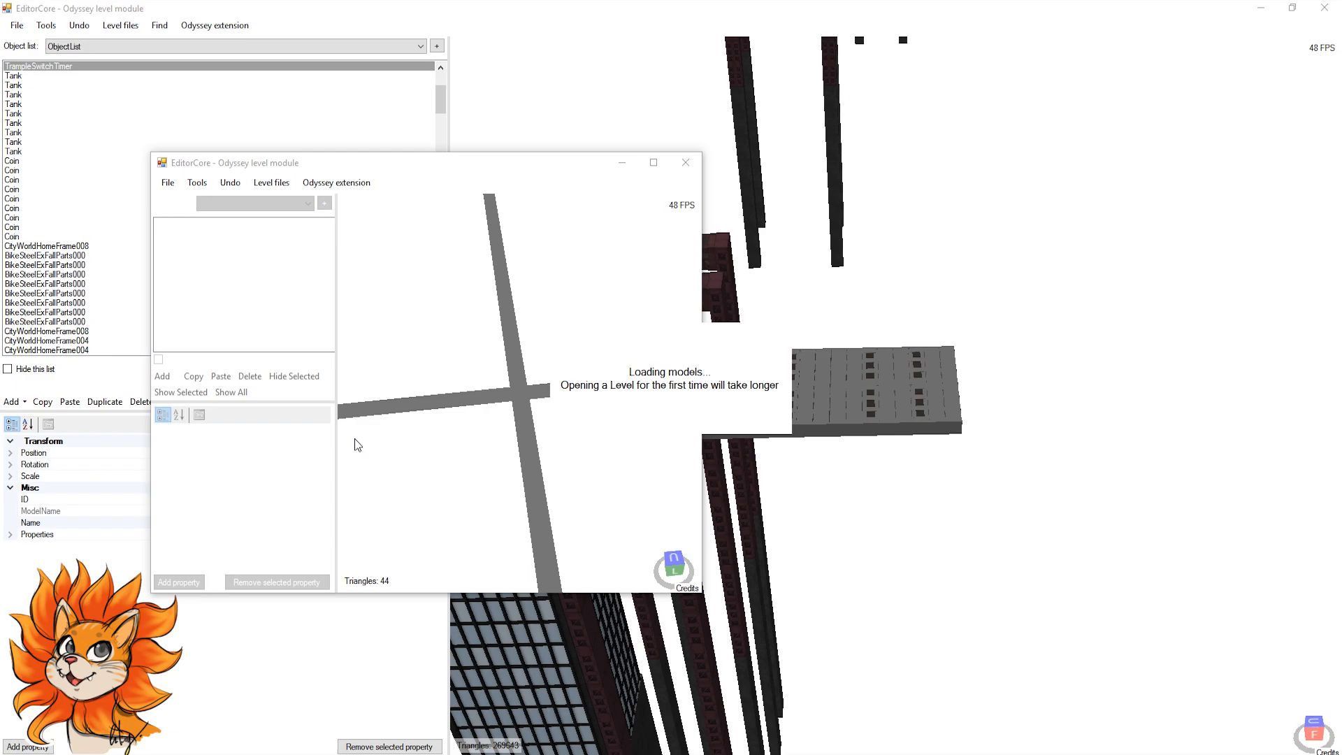
Step: Minimize the original editor window and maximize the new instance with the tower level
{"action": "left_click", "coordinate": [951, 347]}
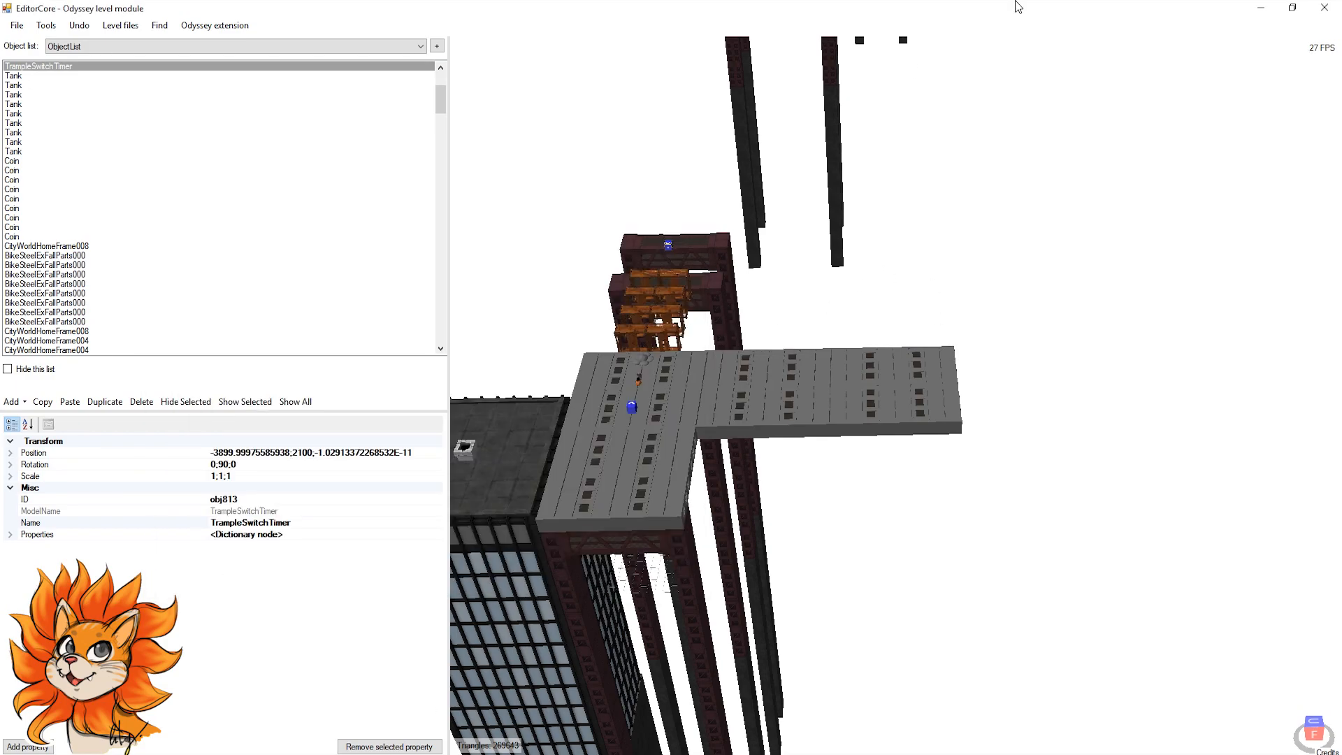
{"action": "left_click", "coordinate": [1260, 7]}
{"action": "left_click", "coordinate": [657, 158]}
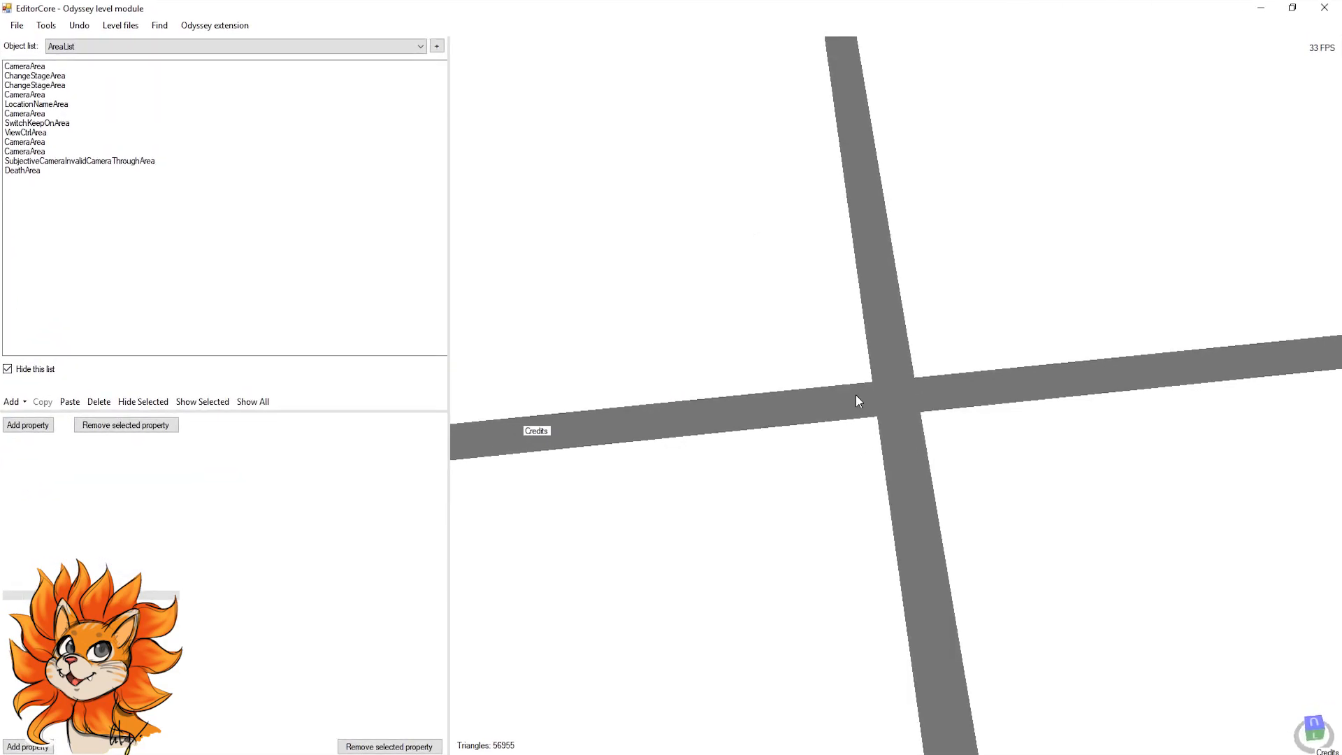
Step: Find the P switch inside the tower and select that TrampleSwitch object
{"action": "scroll", "coordinate": [845, 353], "scroll_direction": "down", "scroll_amount": 6}
{"action": "right_click_drag", "start_coordinate": [876, 335], "coordinate": [733, 588]}
{"action": "scroll", "coordinate": [832, 606], "scroll_direction": "down", "scroll_amount": 4}
{"action": "right_click_drag", "start_coordinate": [832, 602], "coordinate": [933, 476]}
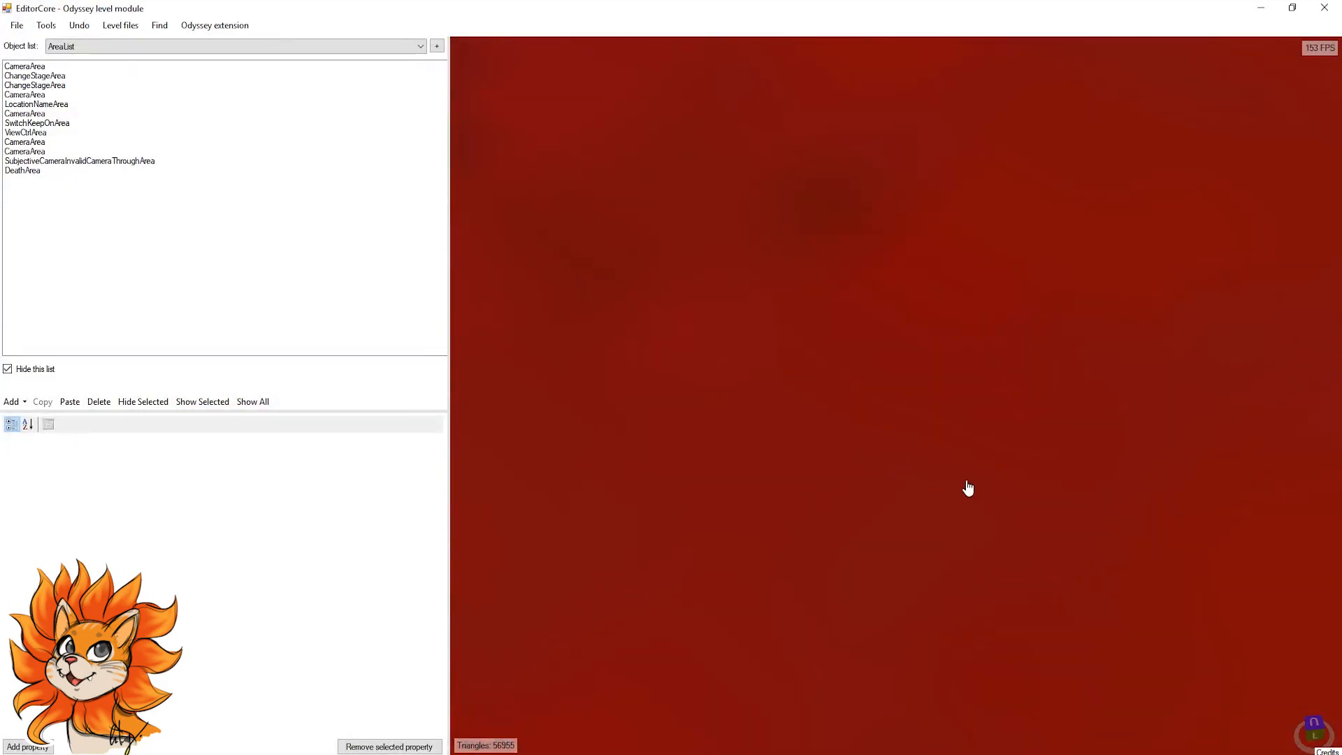
{"action": "right_click_drag", "start_coordinate": [1125, 605], "coordinate": [879, 380]}
{"action": "left_click", "coordinate": [879, 380]}
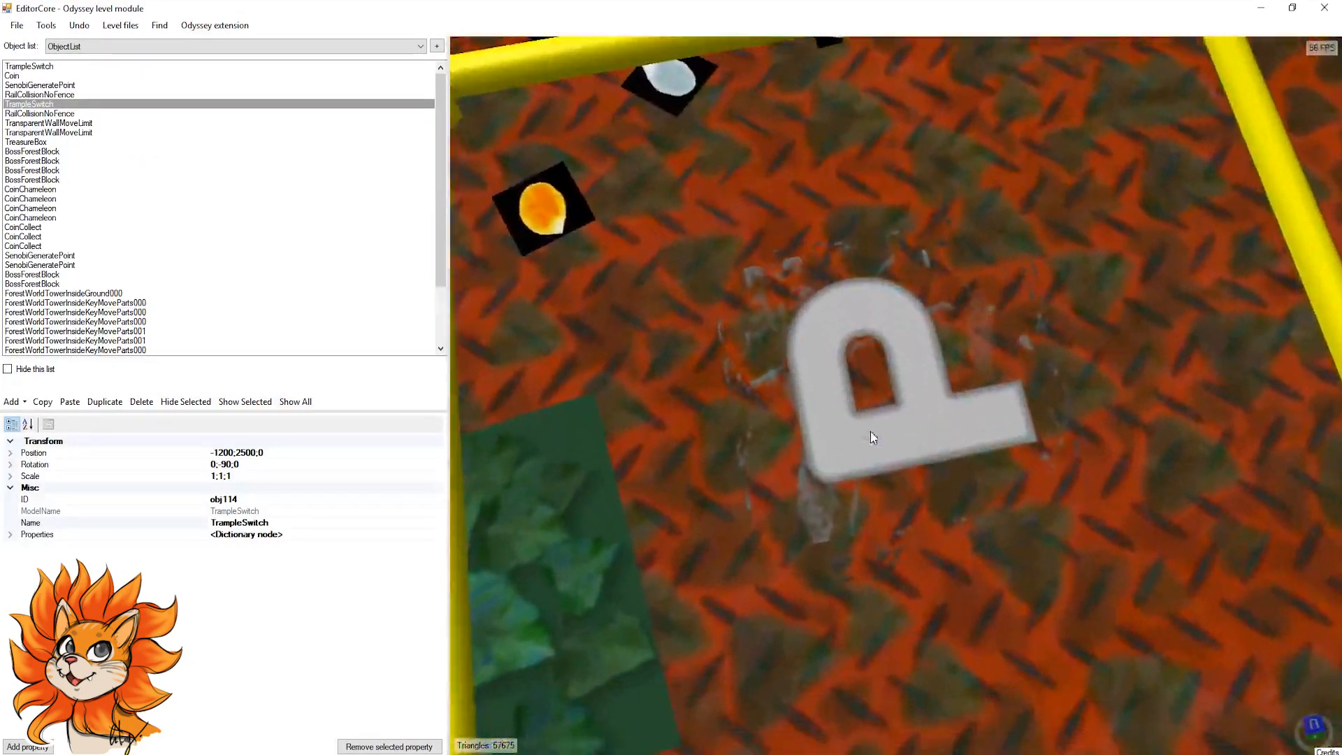
Step: Examine the P switch platform, check the RailCollisionNoFence cube above it, and reselect the TrampleSwitch
{"action": "scroll", "coordinate": [870, 431], "scroll_direction": "down", "scroll_amount": 5}
{"action": "right_click_drag", "start_coordinate": [841, 437], "coordinate": [704, 395]}
{"action": "scroll", "coordinate": [728, 416], "scroll_direction": "down", "scroll_amount": 2}
{"action": "middle_click_drag", "start_coordinate": [728, 417], "coordinate": [642, 554]}
{"action": "scroll", "coordinate": [641, 554], "scroll_direction": "down", "scroll_amount": 3}
{"action": "right_click_drag", "start_coordinate": [623, 584], "coordinate": [657, 288]}
{"action": "left_click", "coordinate": [652, 142]}
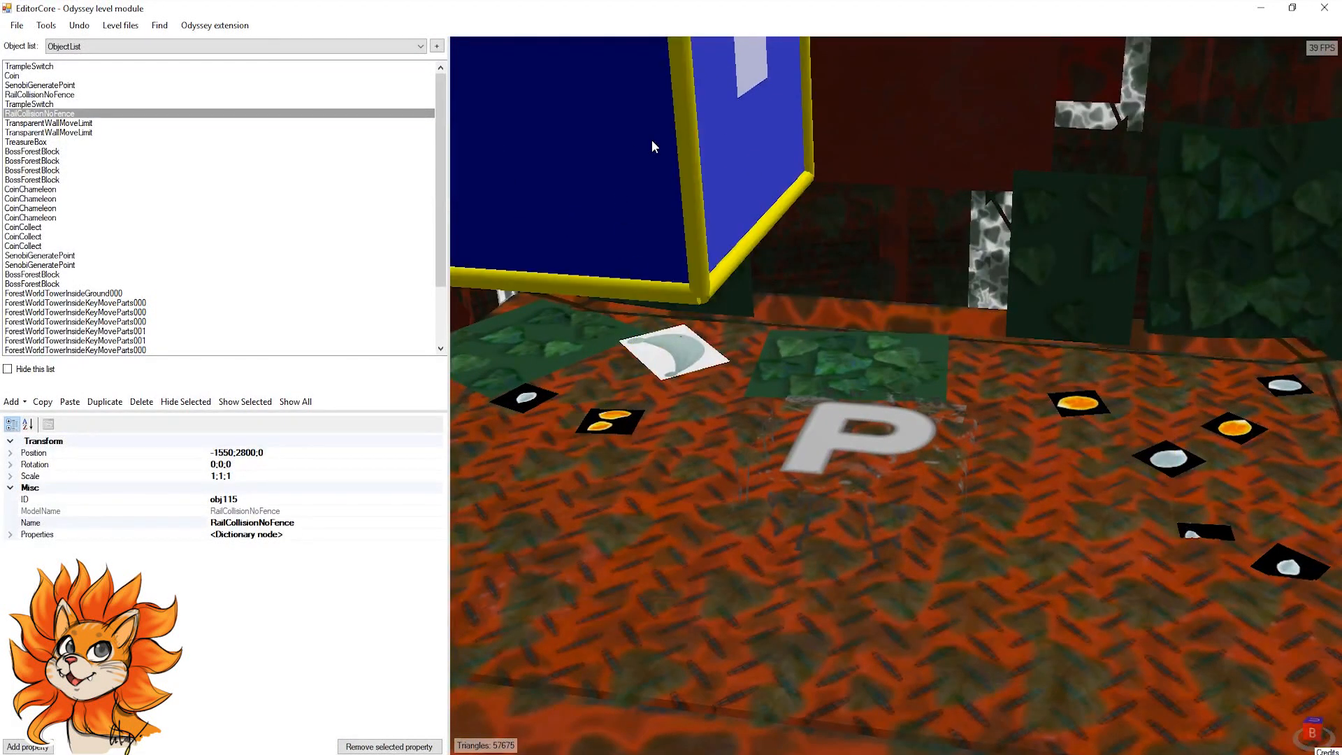
{"action": "scroll", "coordinate": [826, 463], "scroll_direction": "down", "scroll_amount": 8}
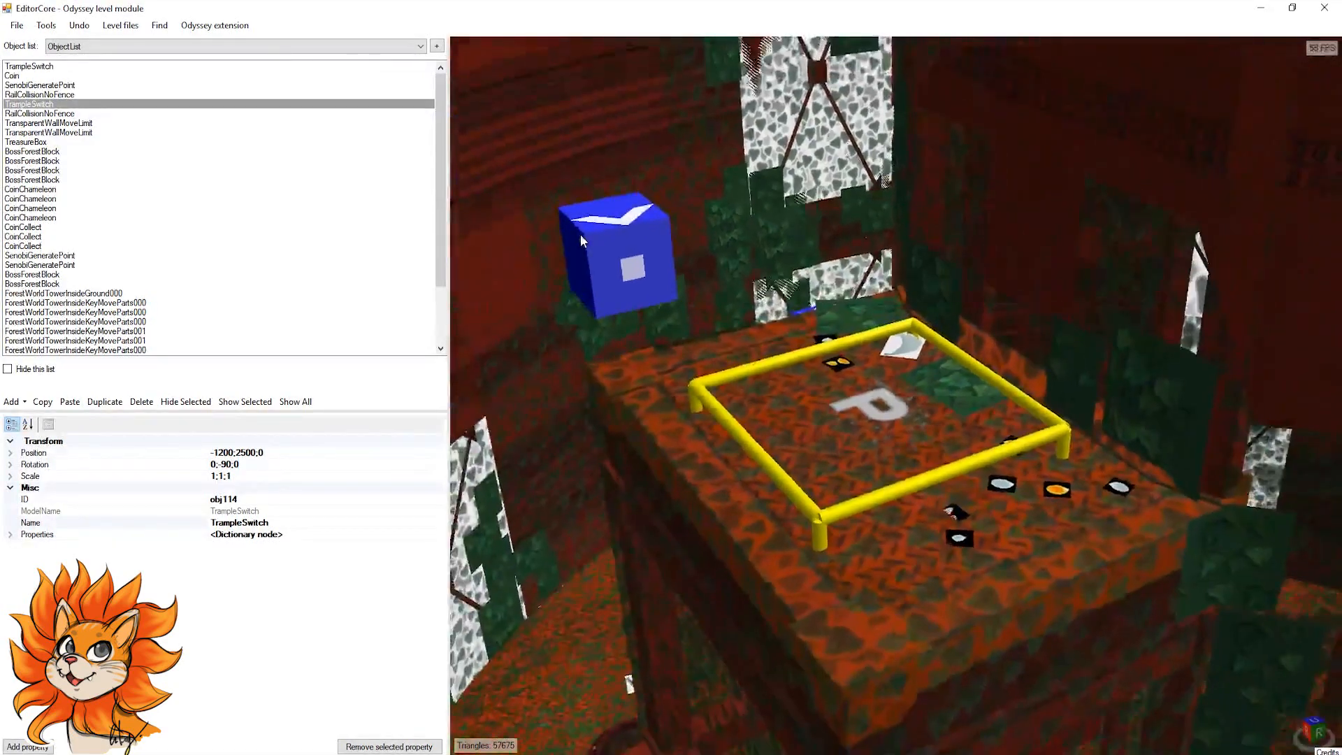
{"action": "left_click", "coordinate": [852, 370]}
{"action": "left_click", "coordinate": [622, 276]}
{"action": "left_click", "coordinate": [933, 490]}
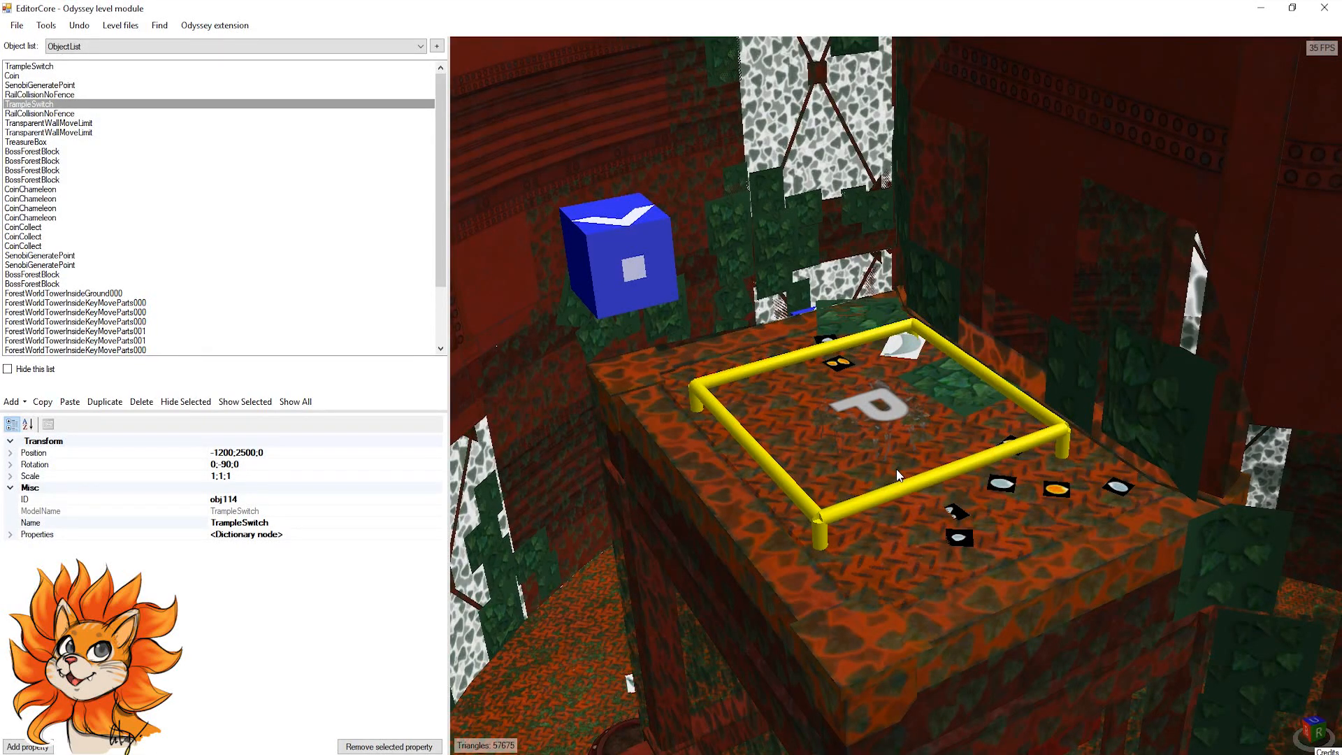
Step: Open the TrampleSwitch's SwitchTrampleOn link and focus the view on its linked StageSwitch
{"action": "key", "text": "c"}
{"action": "double_click", "coordinate": [209, 211]}
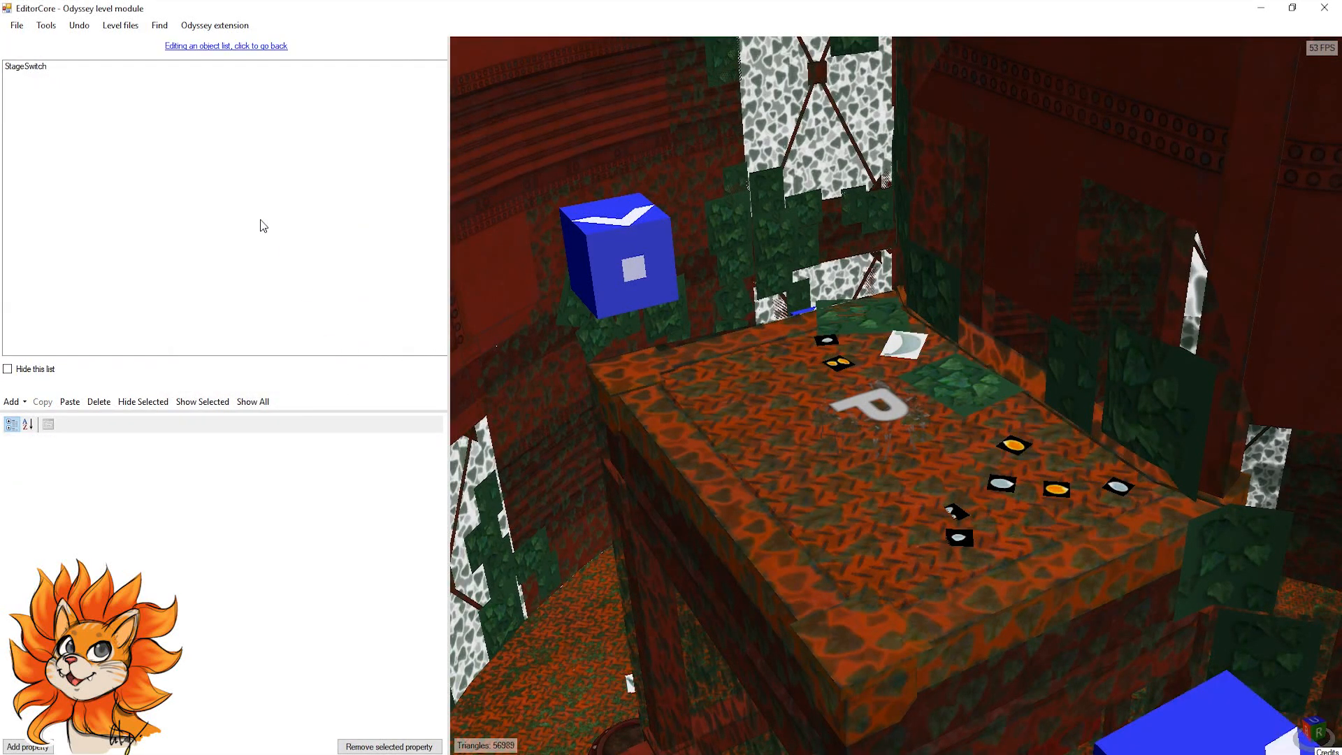
{"action": "left_click", "coordinate": [55, 67]}
{"action": "key", "text": "space"}
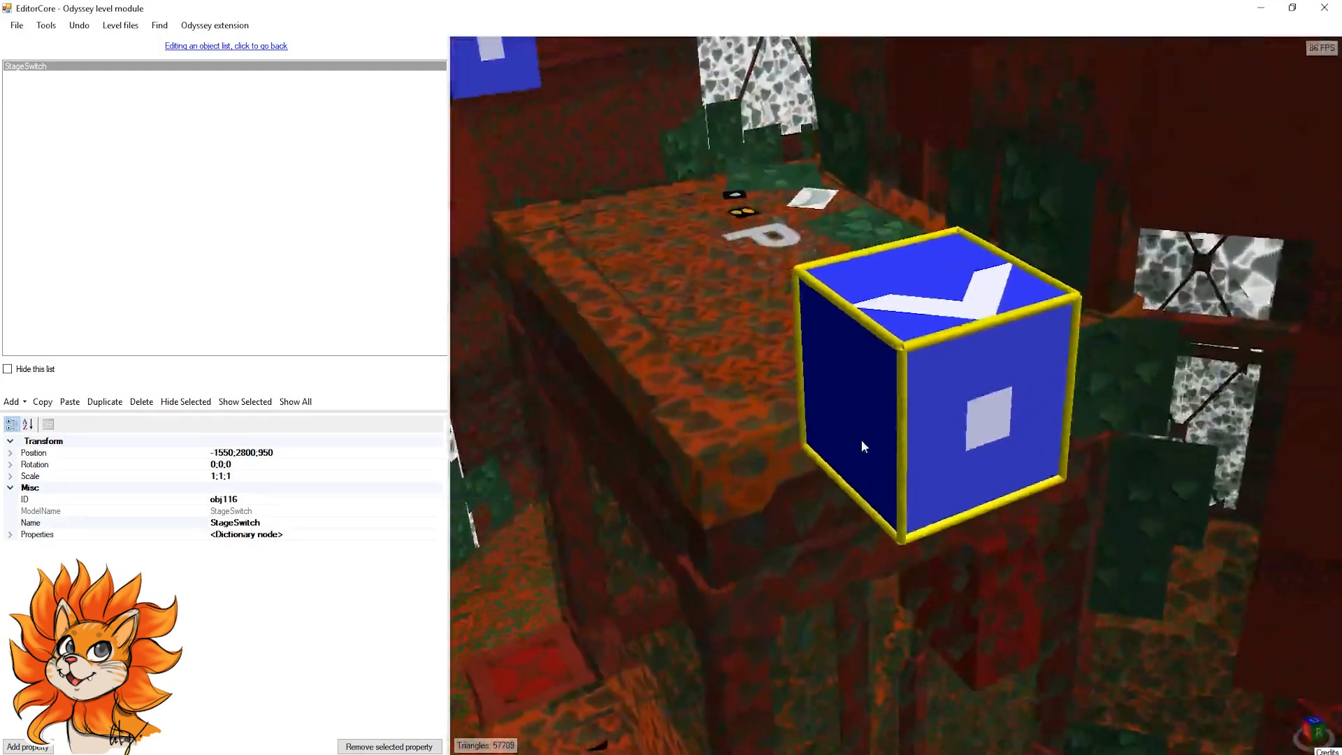
Step: Examine the linked StageSwitch cube and the tower interior around it
{"action": "right_click_drag", "start_coordinate": [861, 439], "coordinate": [850, 389]}
{"action": "scroll", "coordinate": [850, 389], "scroll_direction": "down", "scroll_amount": 3}
{"action": "scroll", "coordinate": [640, 266], "scroll_direction": "up", "scroll_amount": 3}
{"action": "scroll", "coordinate": [829, 257], "scroll_direction": "up", "scroll_amount": 5}
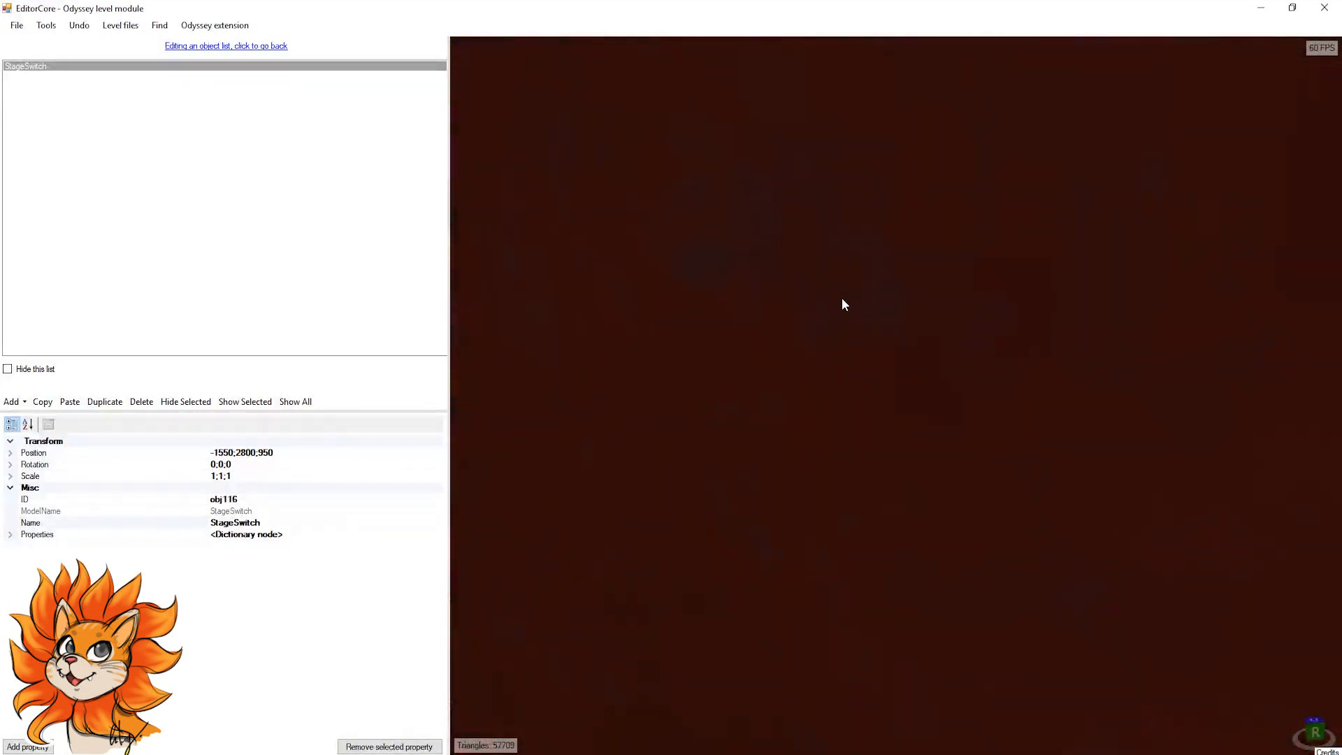
{"action": "scroll", "coordinate": [949, 367], "scroll_direction": "down", "scroll_amount": 5}
{"action": "right_click_drag", "start_coordinate": [951, 374], "coordinate": [912, 373]}
{"action": "scroll", "coordinate": [933, 366], "scroll_direction": "up", "scroll_amount": 5}
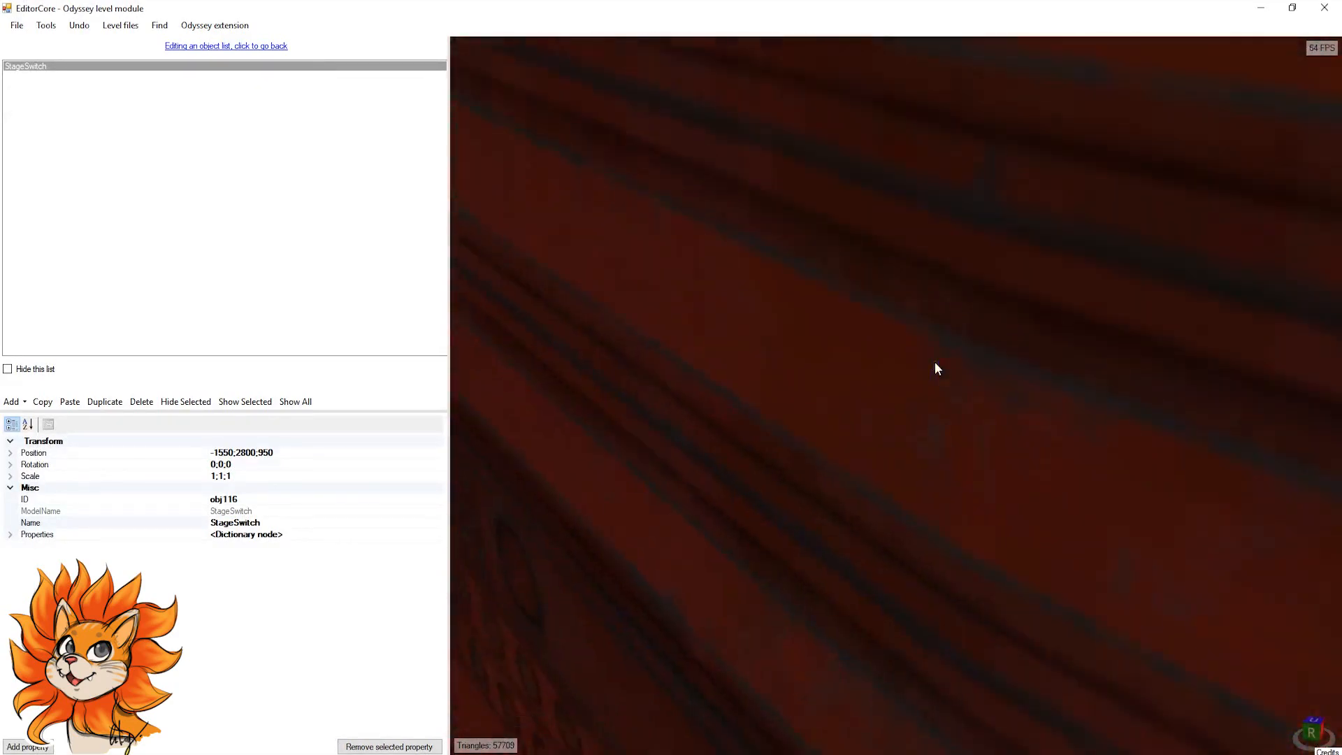
{"action": "scroll", "coordinate": [933, 367], "scroll_direction": "down", "scroll_amount": 6}
{"action": "scroll", "coordinate": [889, 374], "scroll_direction": "up", "scroll_amount": 6}
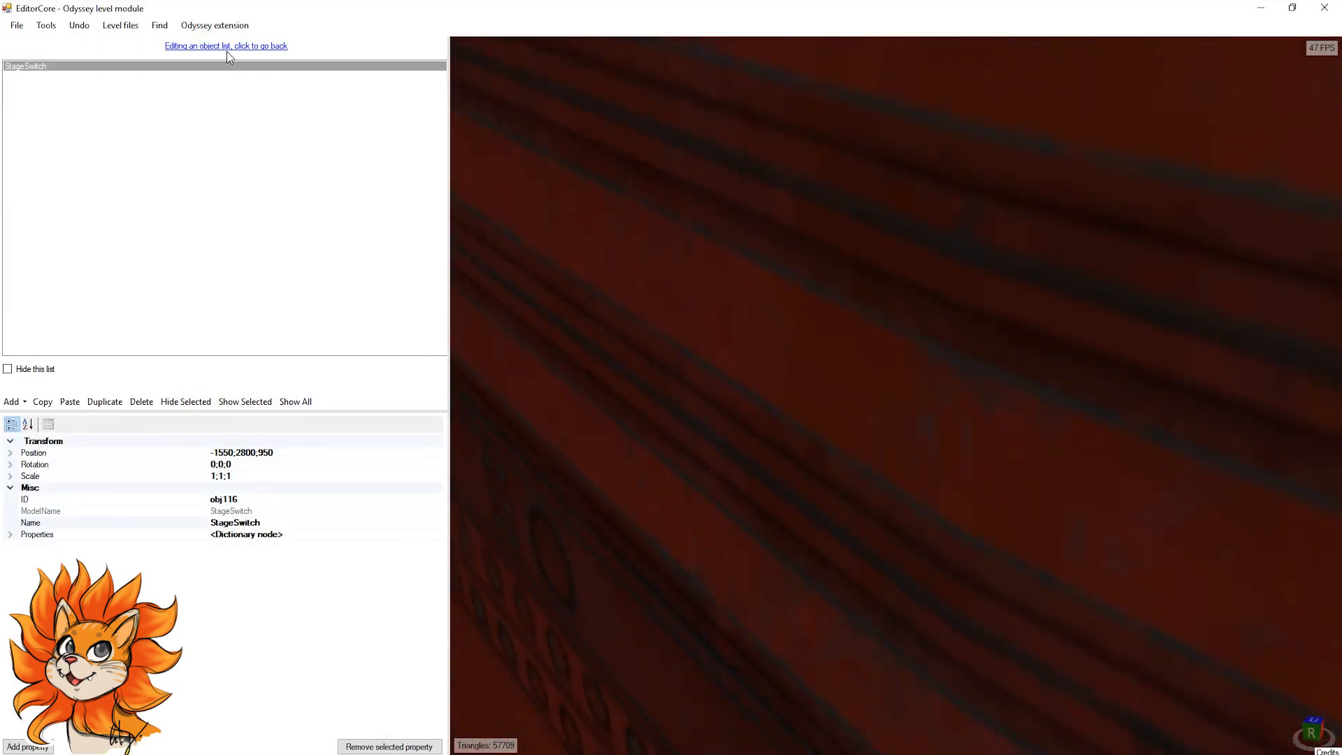
Step: Return to the main object list and hide the ForestWorldTowerInsideGround000 tower model
{"action": "left_click", "coordinate": [225, 46]}
{"action": "scroll", "coordinate": [854, 317], "scroll_direction": "down", "scroll_amount": 6}
{"action": "left_click", "coordinate": [977, 375]}
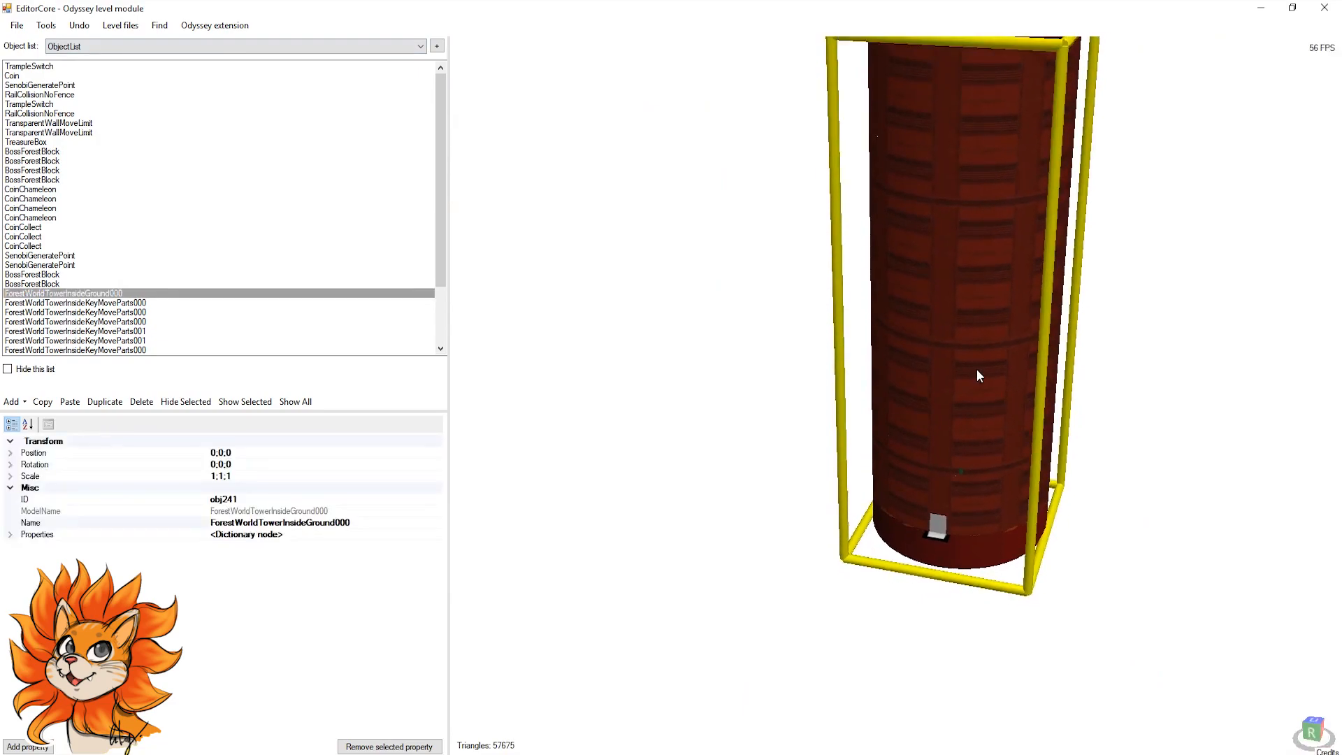
Step: Select the TrampleSwitch within the hidden tower's area and open its SwitchTrampleOn link
{"action": "scroll", "coordinate": [977, 375], "scroll_direction": "up", "scroll_amount": 10}
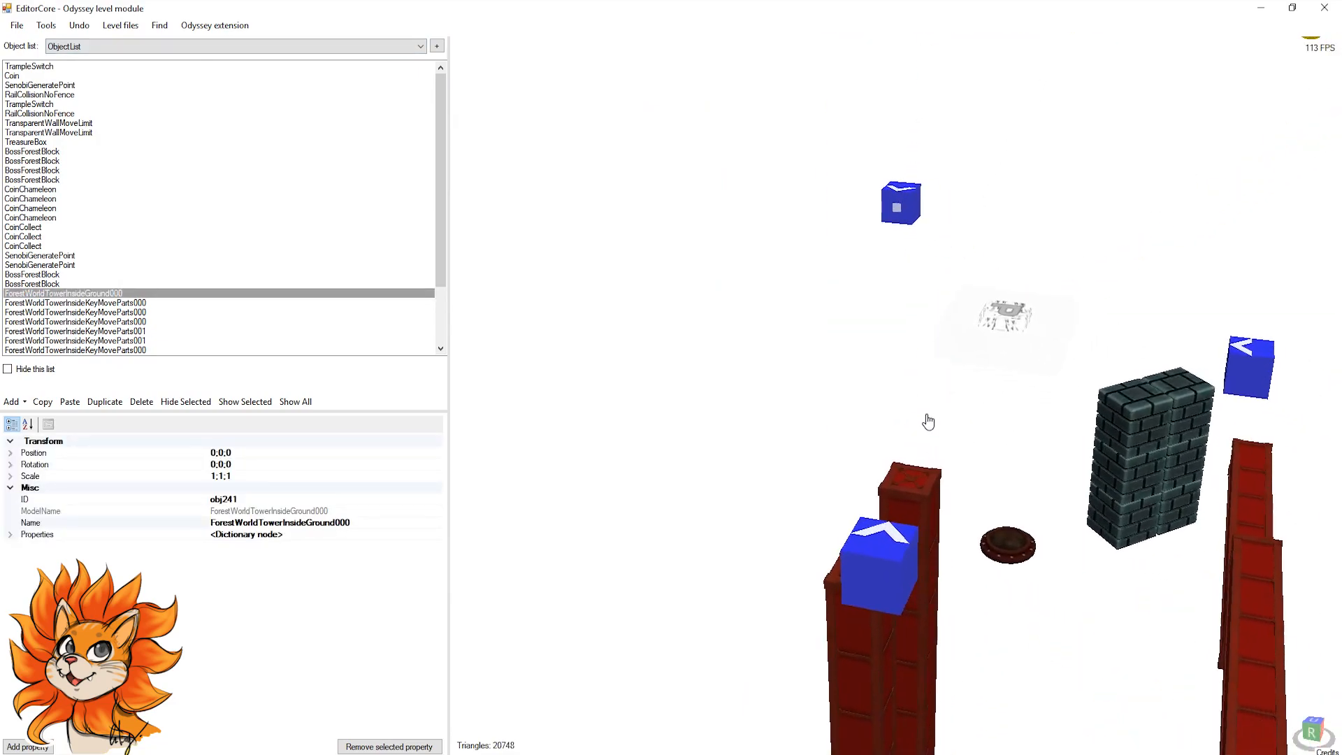
{"action": "scroll", "coordinate": [916, 425], "scroll_direction": "up", "scroll_amount": 4}
{"action": "left_click", "coordinate": [857, 439]}
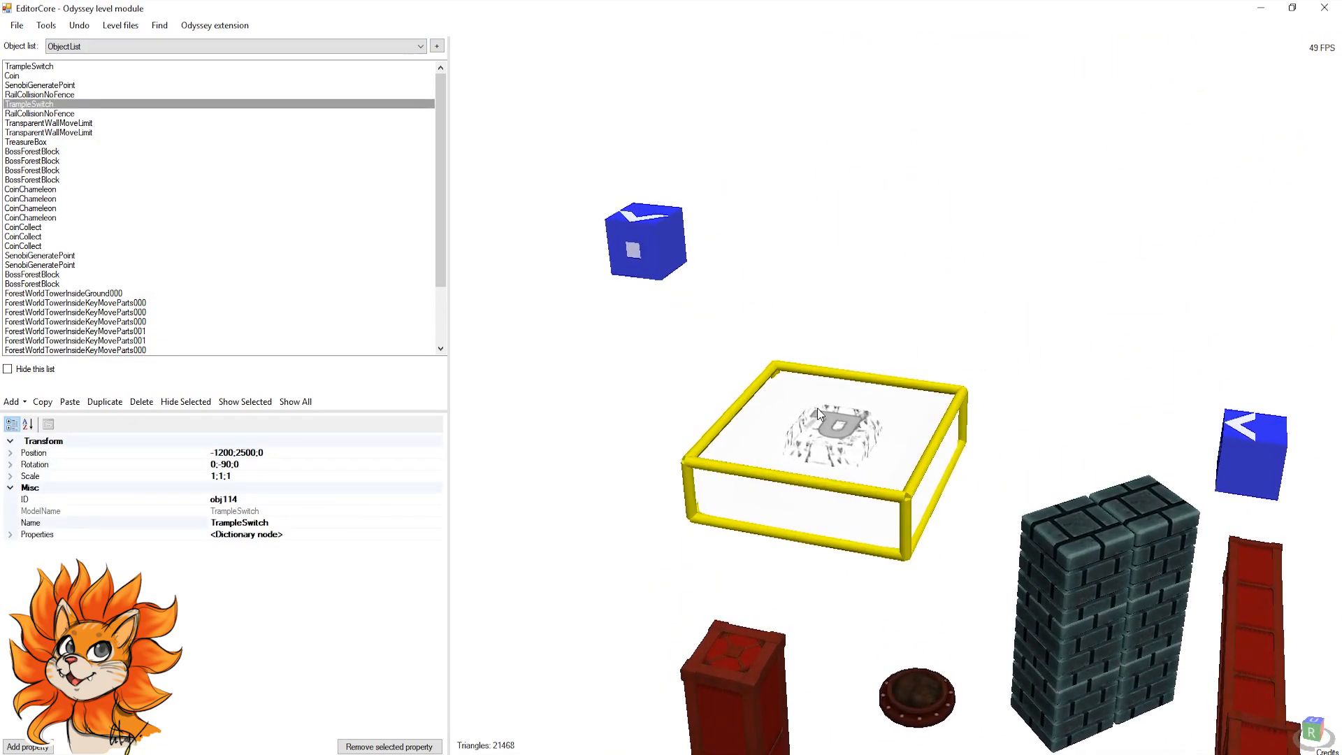
{"action": "key", "text": "space"}
{"action": "scroll", "coordinate": [882, 404], "scroll_direction": "down", "scroll_amount": 6}
{"action": "right_click_drag", "start_coordinate": [804, 381], "coordinate": [828, 378]}
{"action": "key", "text": "c"}
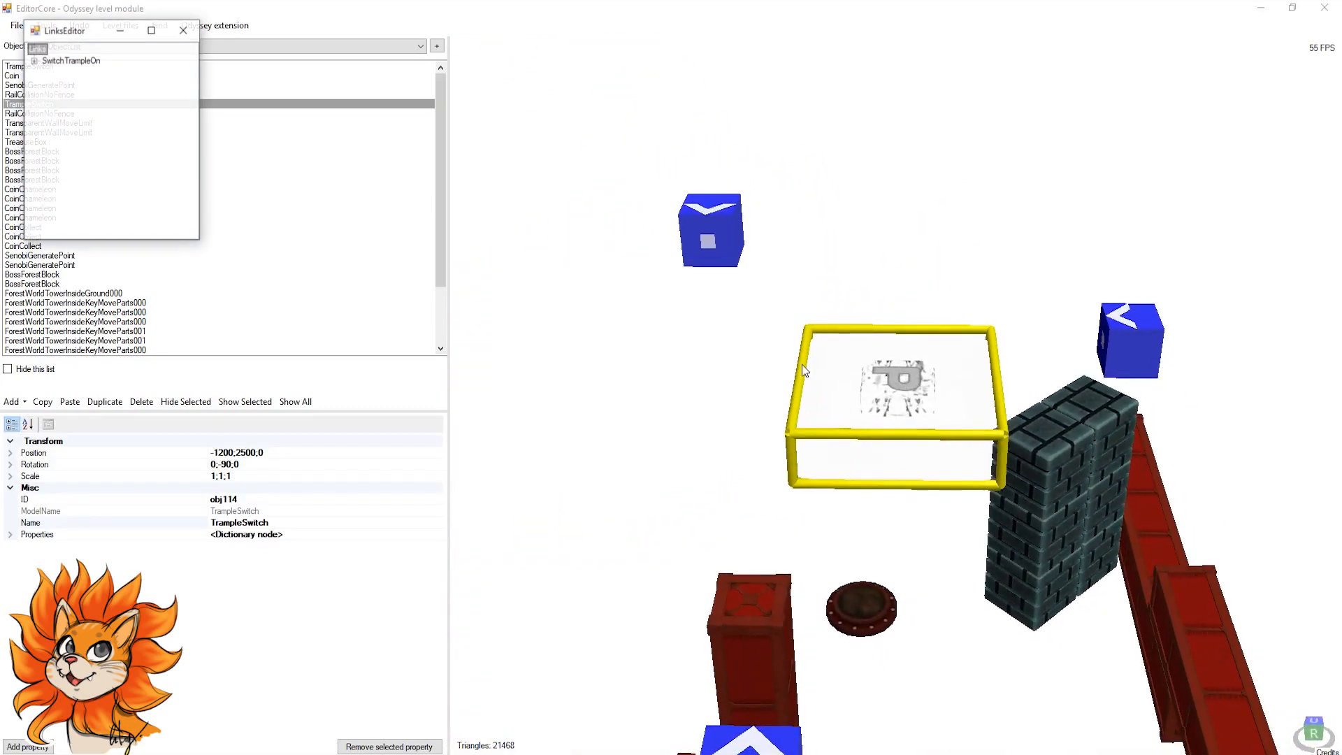
{"action": "key", "text": "Right"}
{"action": "key", "text": "Down"}
{"action": "key", "text": "Return"}
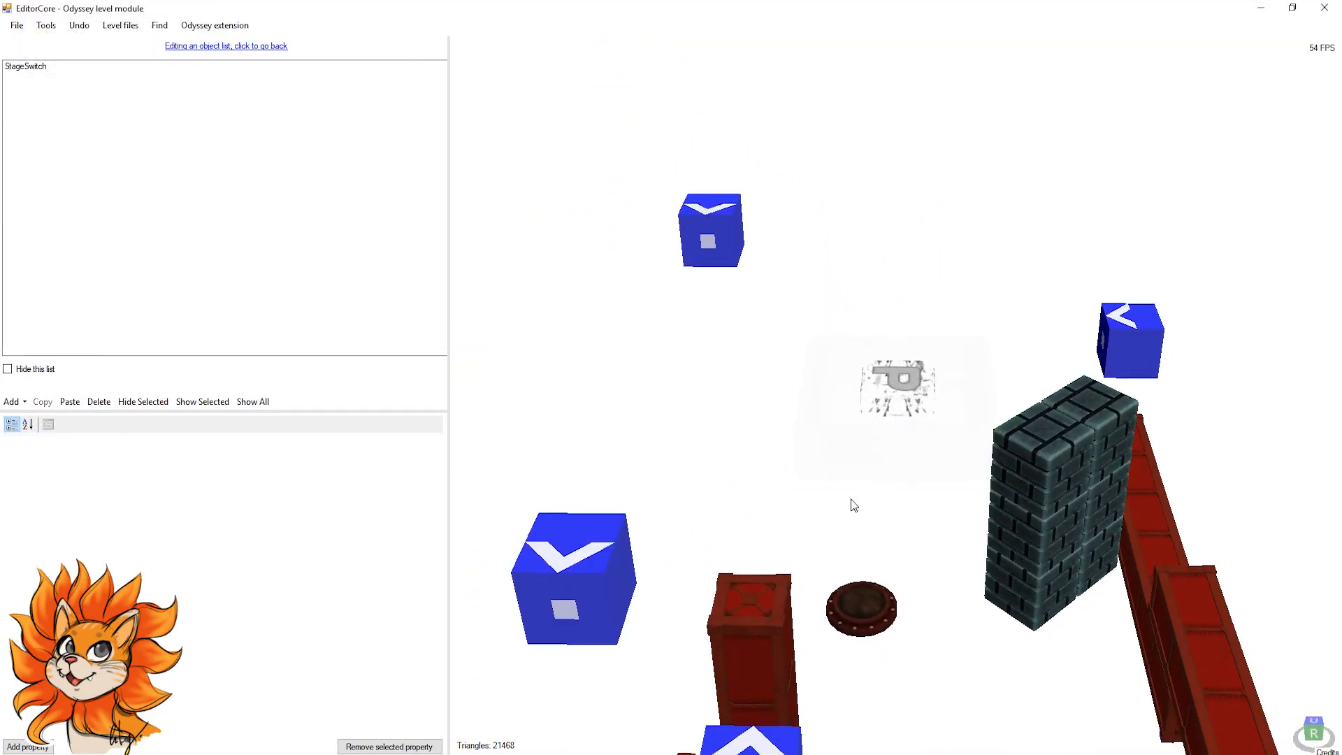
Step: Select the StageSwitch cube linked to the TrampleSwitch and inspect its ID
{"action": "scroll", "coordinate": [857, 506], "scroll_direction": "down", "scroll_amount": 3}
{"action": "left_click", "coordinate": [764, 461]}
{"action": "scroll", "coordinate": [783, 468], "scroll_direction": "up", "scroll_amount": 3}
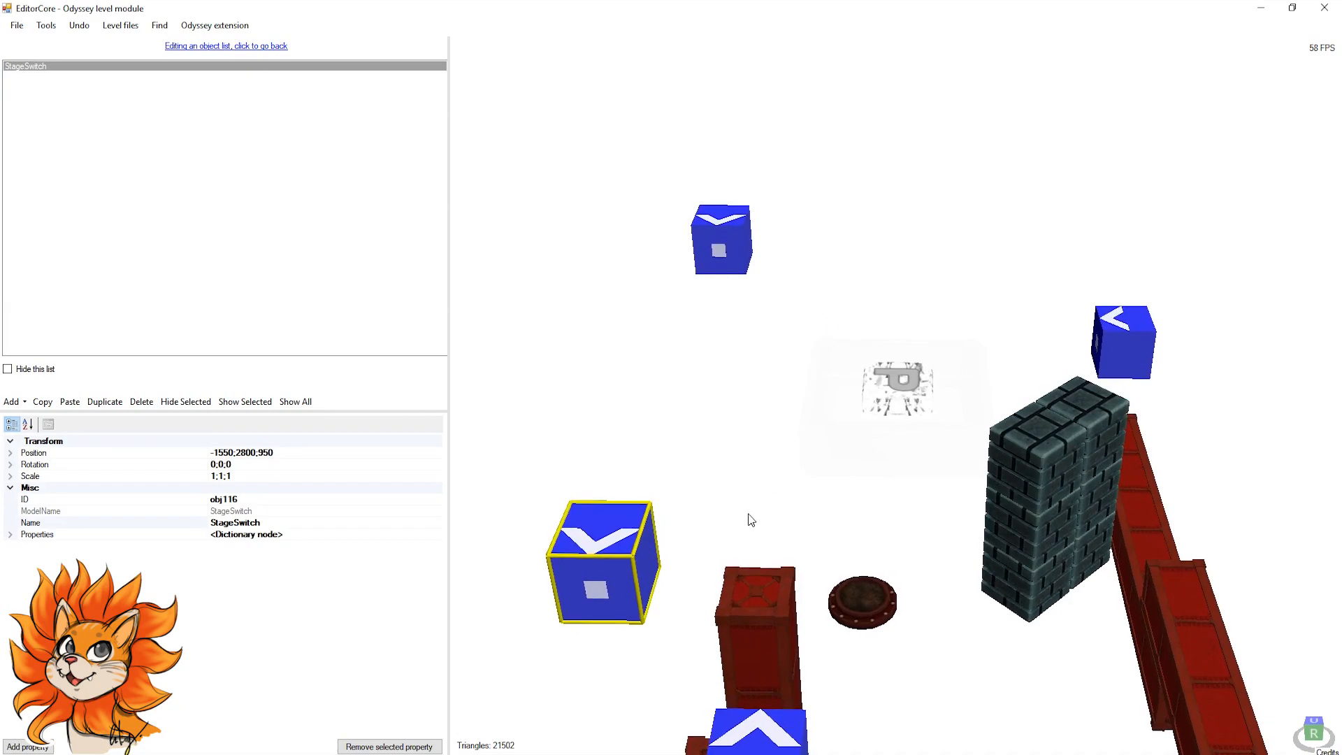
{"action": "left_click", "coordinate": [251, 496]}
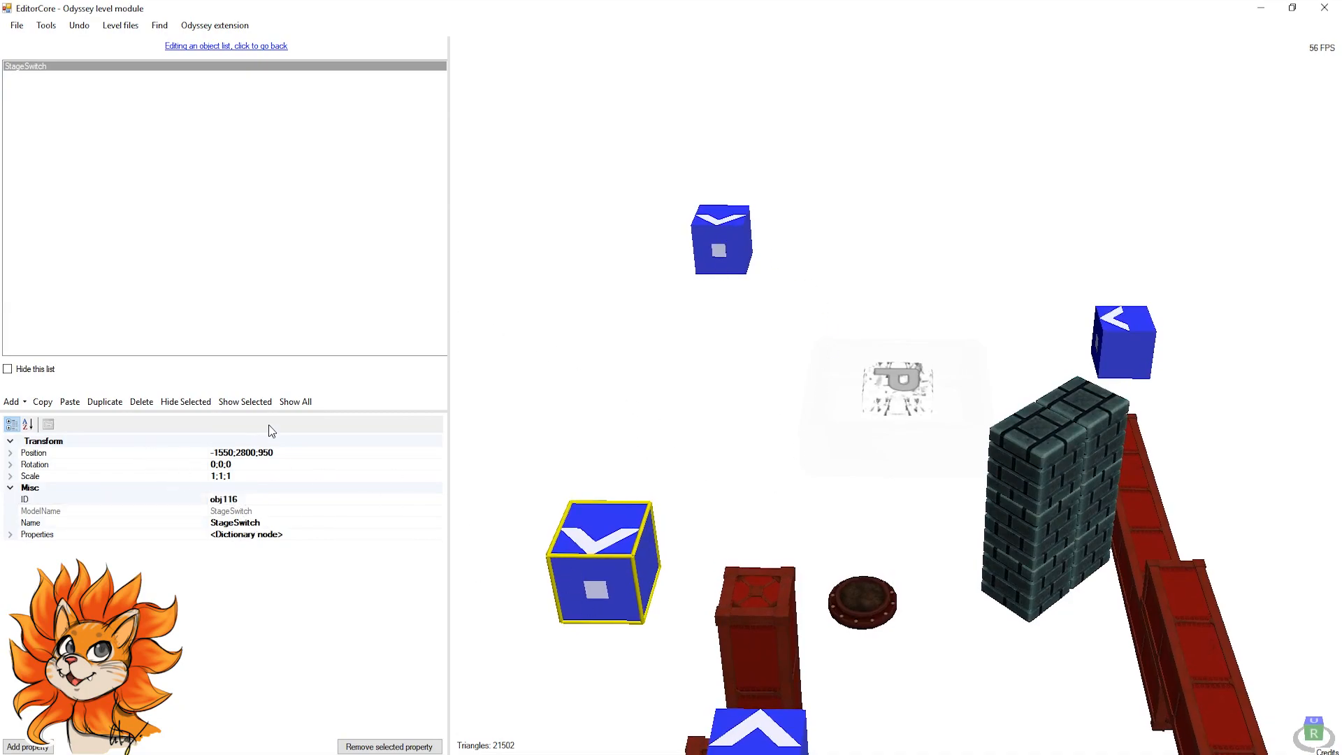
Step: Return to the main list, open the RailCollisionNoFence cube's SwitchAppear link, and select the linked StageSwitch
{"action": "left_click", "coordinate": [197, 47]}
{"action": "left_click", "coordinate": [717, 256]}
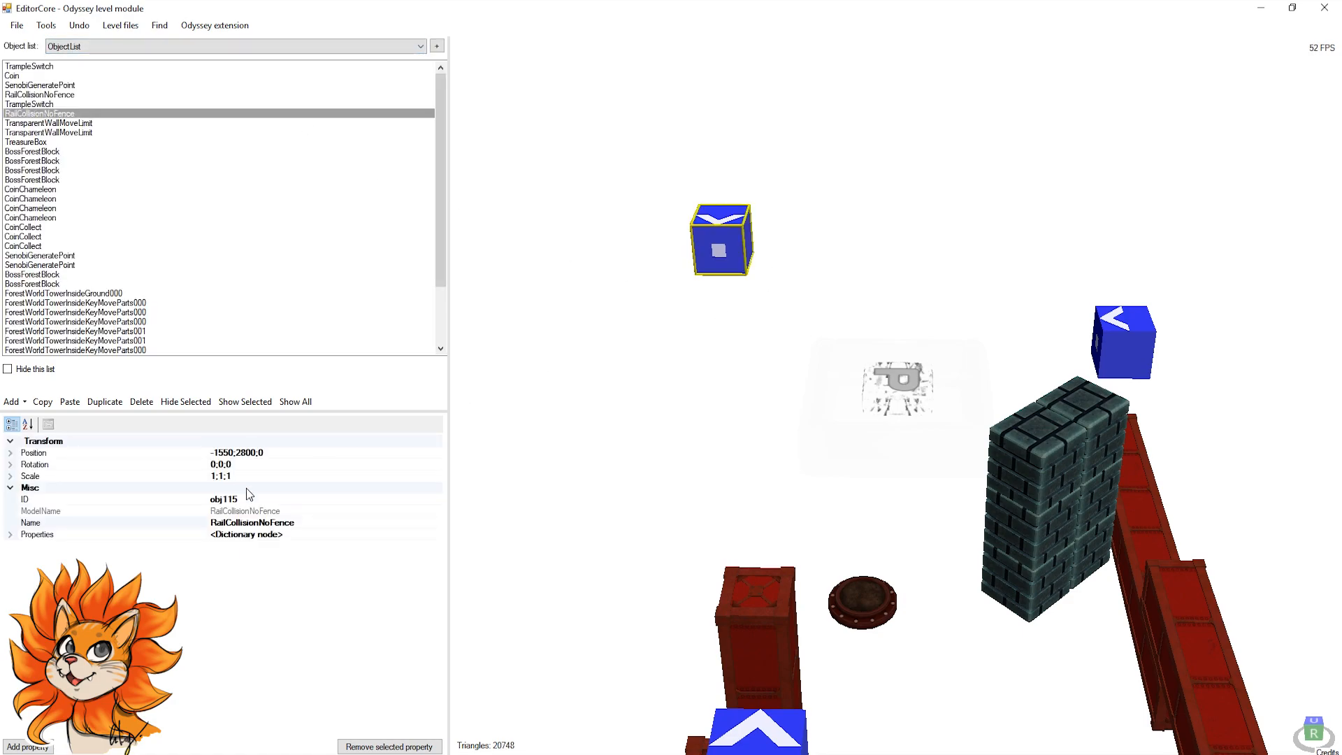
{"action": "key", "text": "c"}
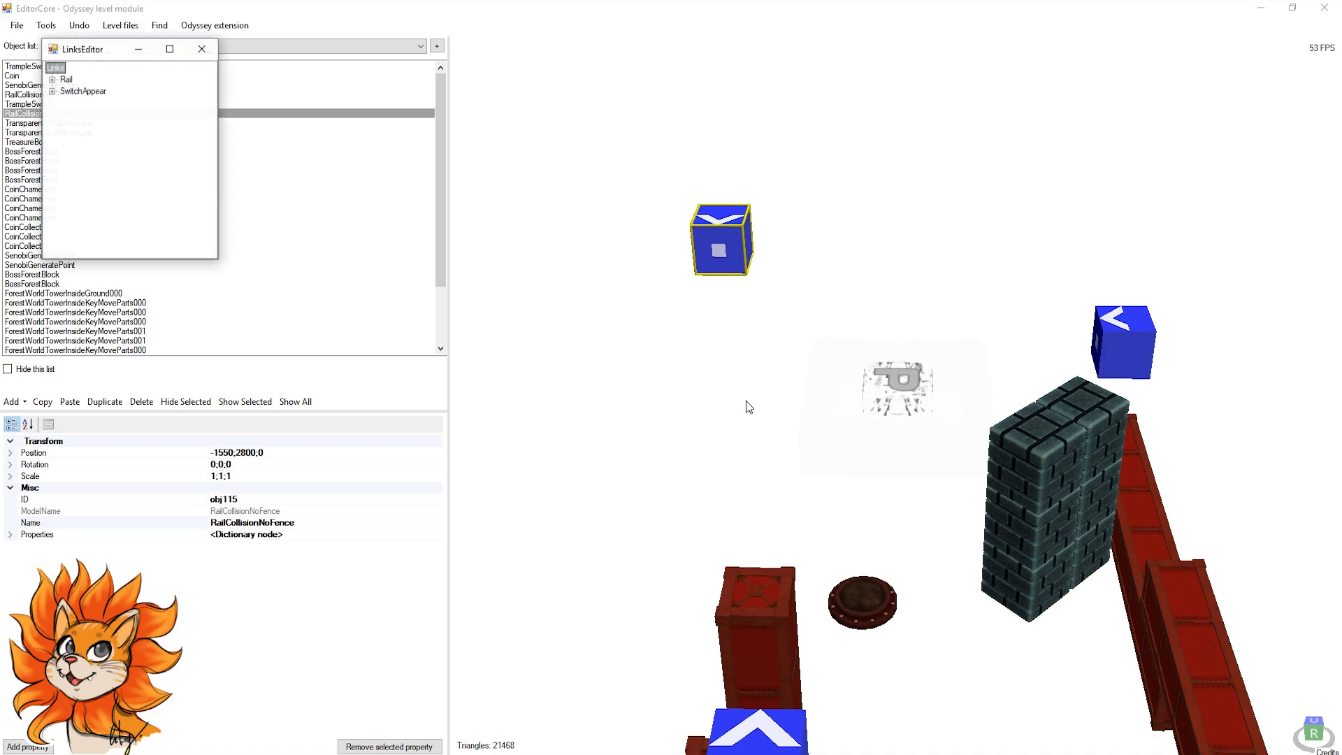
{"action": "double_click", "coordinate": [82, 93]}
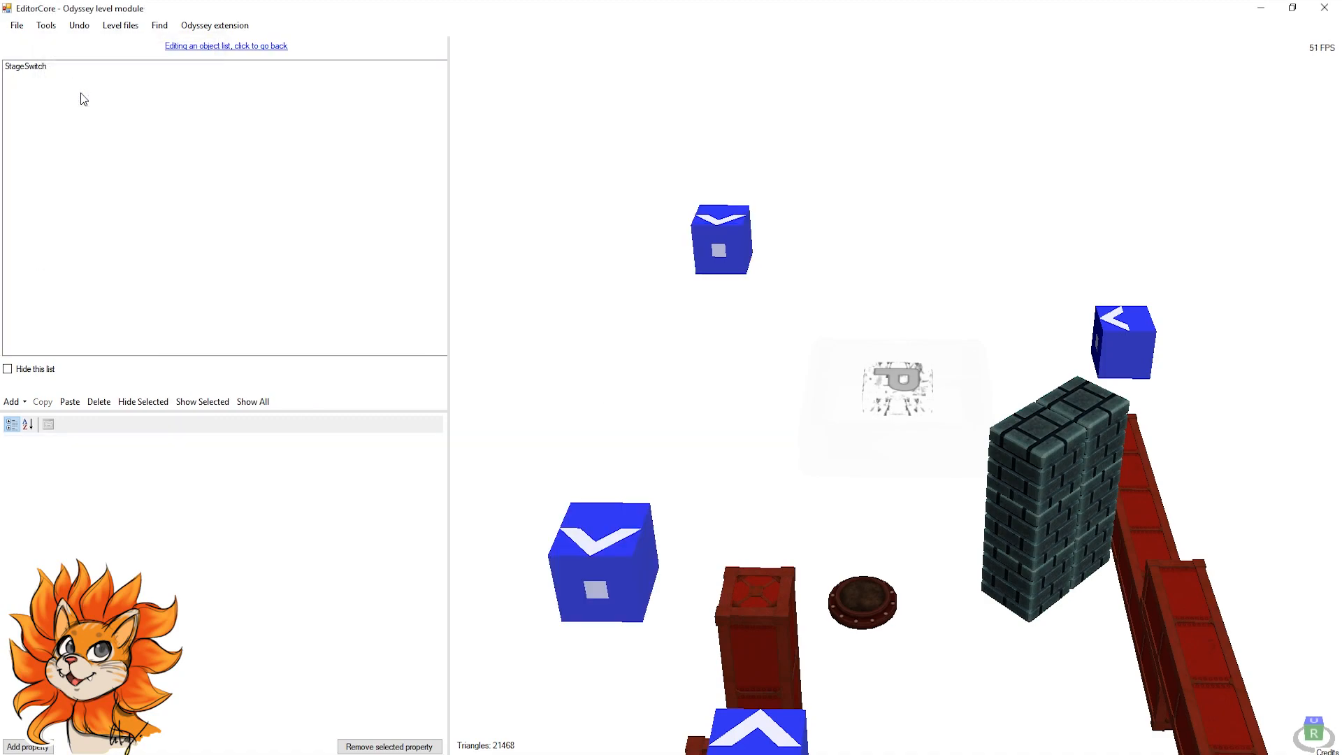
{"action": "left_click", "coordinate": [31, 68]}
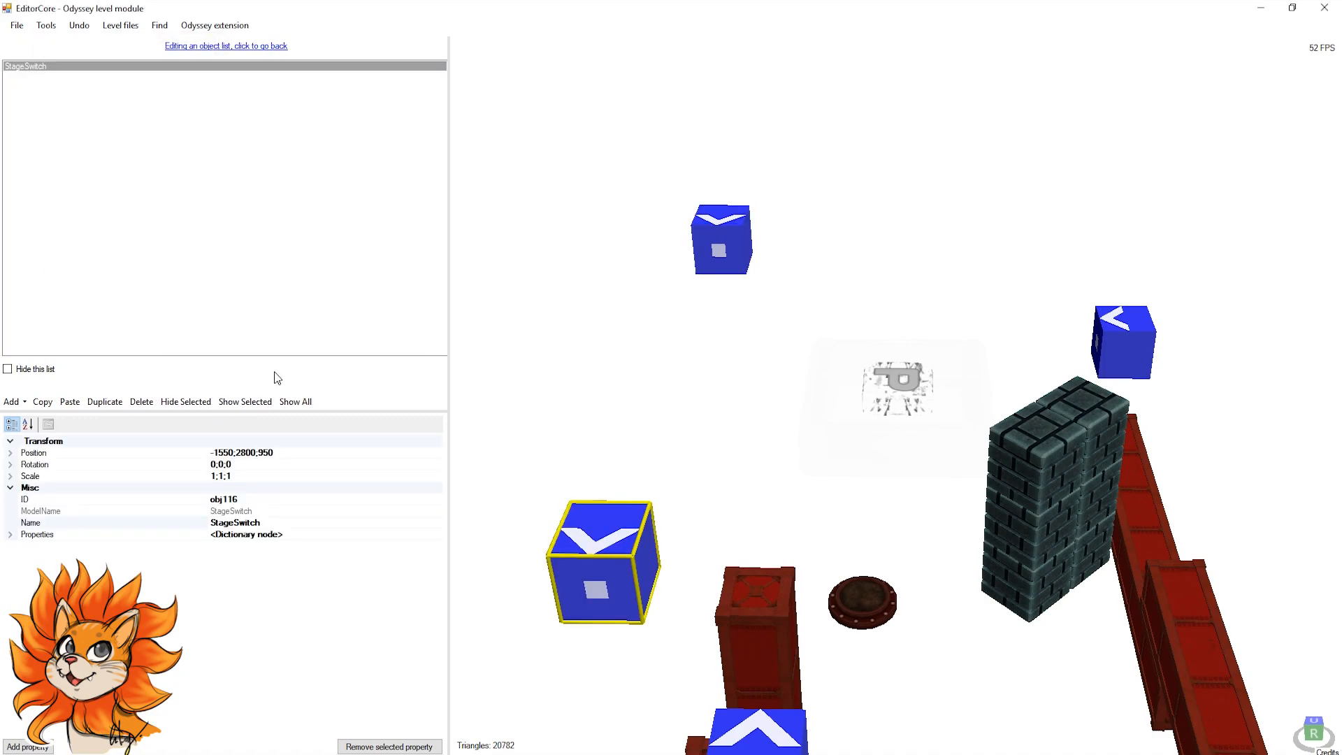
Step: Return to the TrampleSwitch, reopen its SwitchTrampleOn link, and select the StageSwitch for comparison
{"action": "left_click", "coordinate": [260, 46]}
{"action": "left_click", "coordinate": [897, 384]}
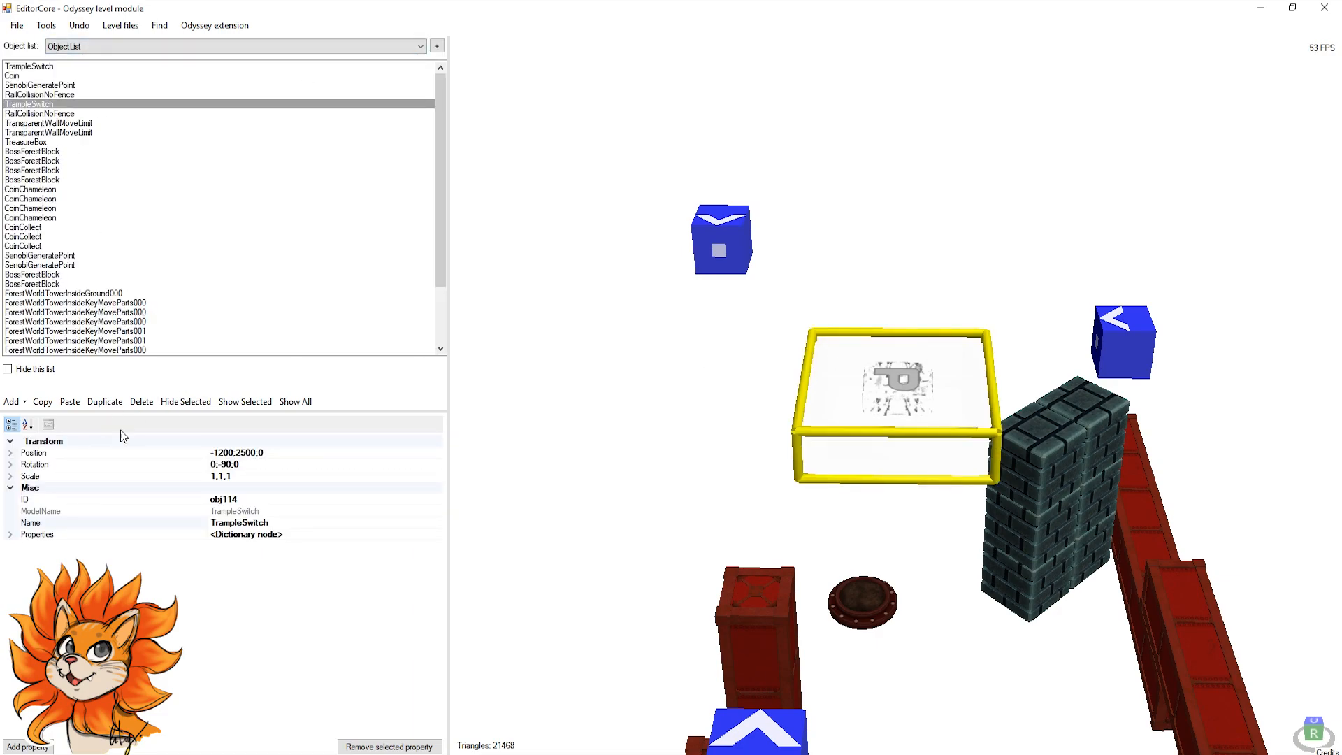
{"action": "key", "text": "c"}
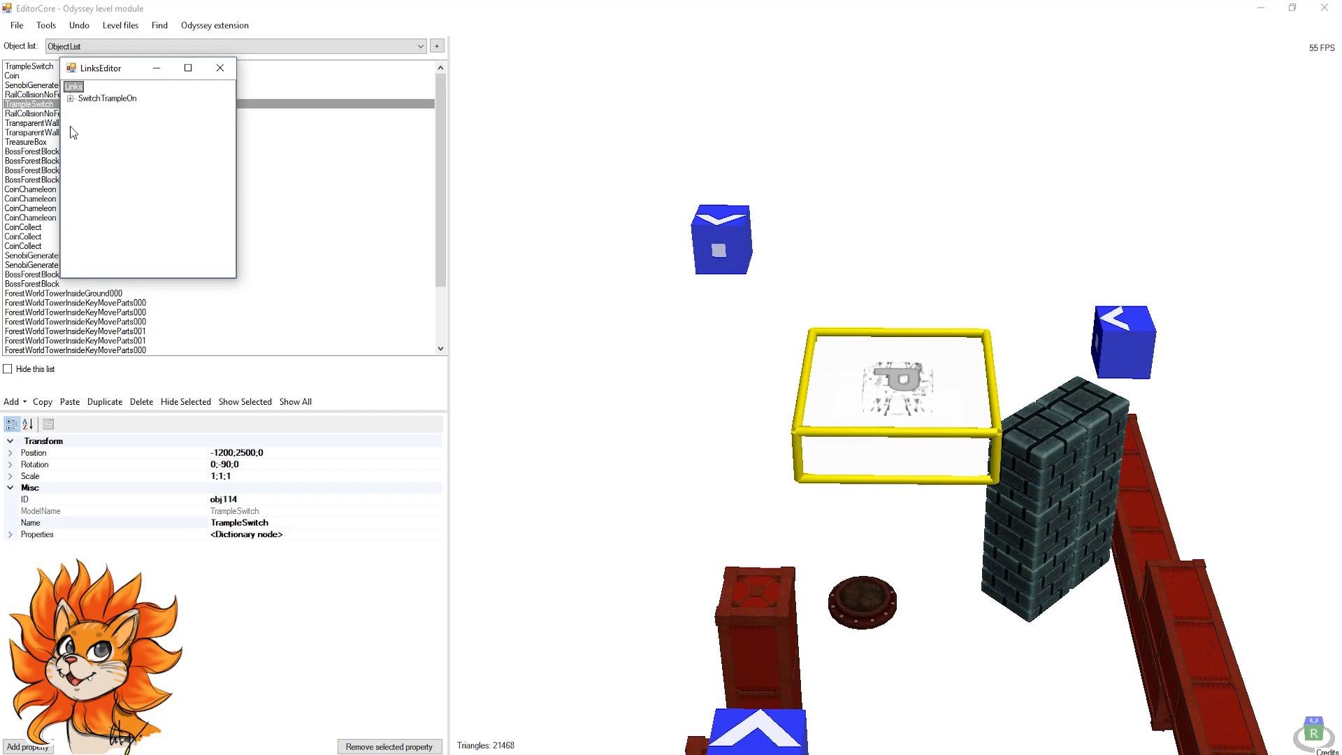
{"action": "double_click", "coordinate": [110, 99]}
{"action": "left_click", "coordinate": [585, 535]}
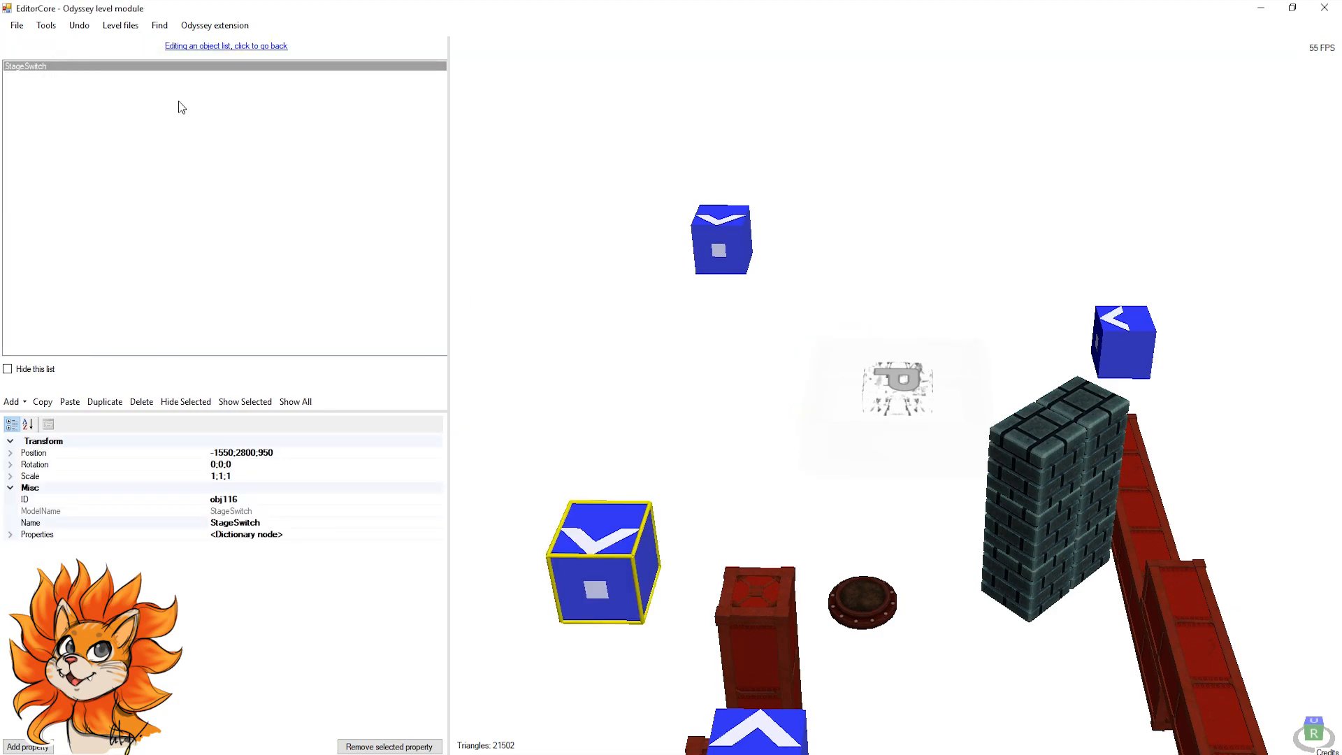
Step: Go back to the RailCollisionNoFence cube and recheck the StageSwitch under its SwitchAppear link
{"action": "left_click", "coordinate": [215, 47]}
{"action": "left_click", "coordinate": [751, 252]}
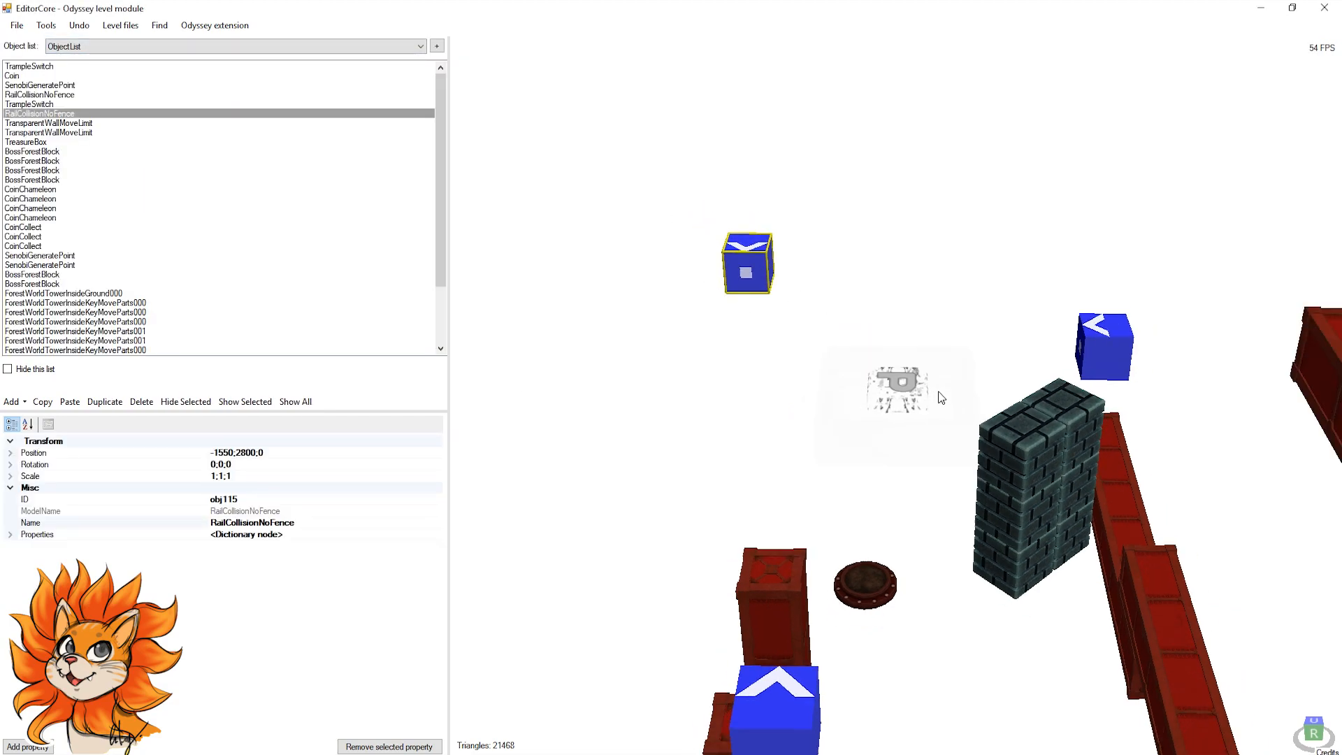
{"action": "scroll", "coordinate": [901, 356], "scroll_direction": "up", "scroll_amount": 2}
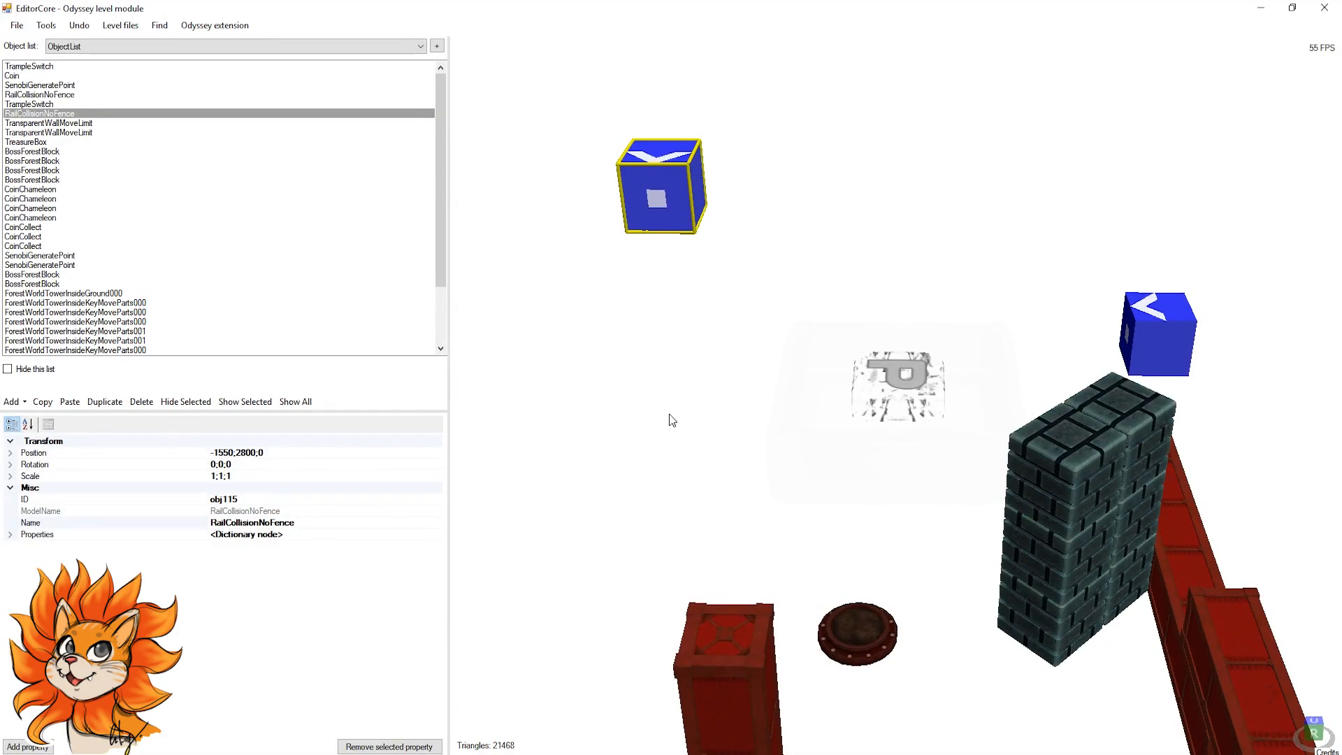
{"action": "key", "text": "ctrl+l"}
{"action": "double_click", "coordinate": [117, 129]}
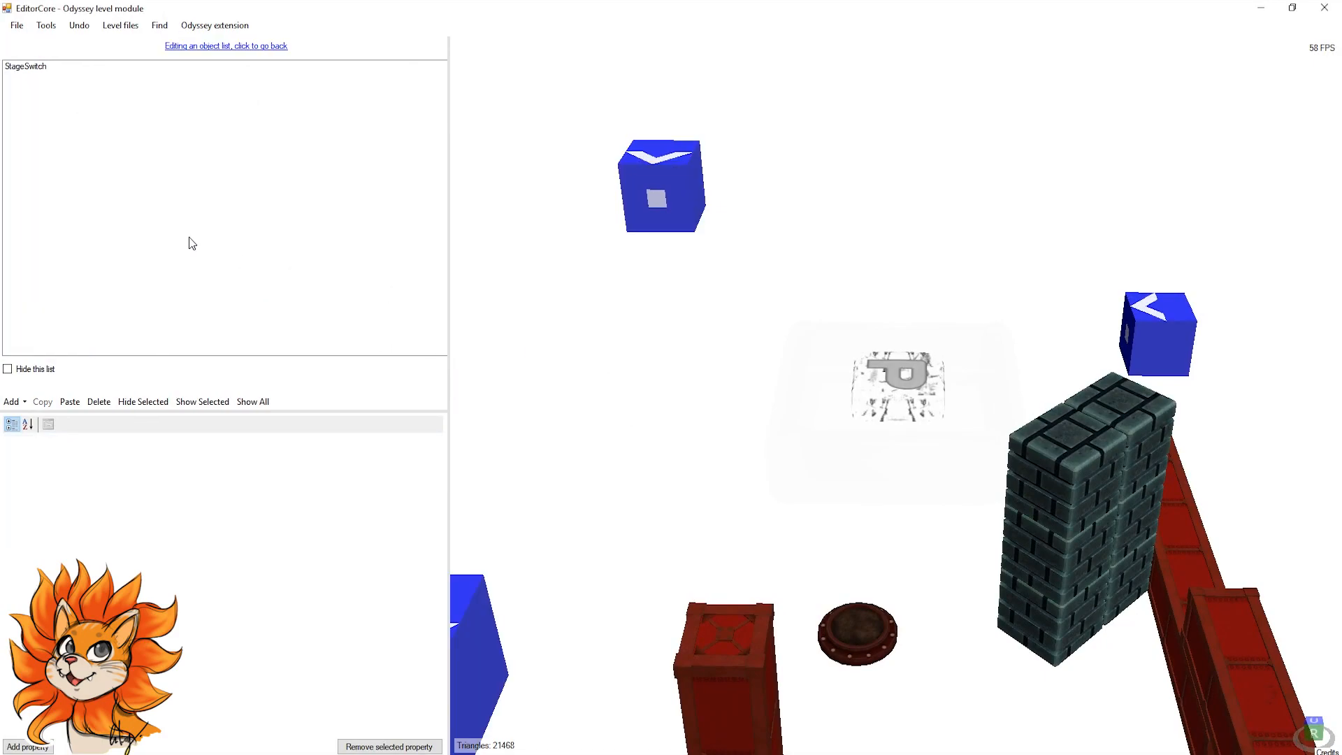
{"action": "scroll", "coordinate": [652, 532], "scroll_direction": "down", "scroll_amount": 3}
{"action": "left_click", "coordinate": [709, 501]}
{"action": "scroll", "coordinate": [786, 327], "scroll_direction": "up", "scroll_amount": 2}
Step: Copy the RailCollisionNoFence cube from the main object list and paste it onto the grey platform in the other EditorCore window
{"action": "left_click", "coordinate": [196, 47]}
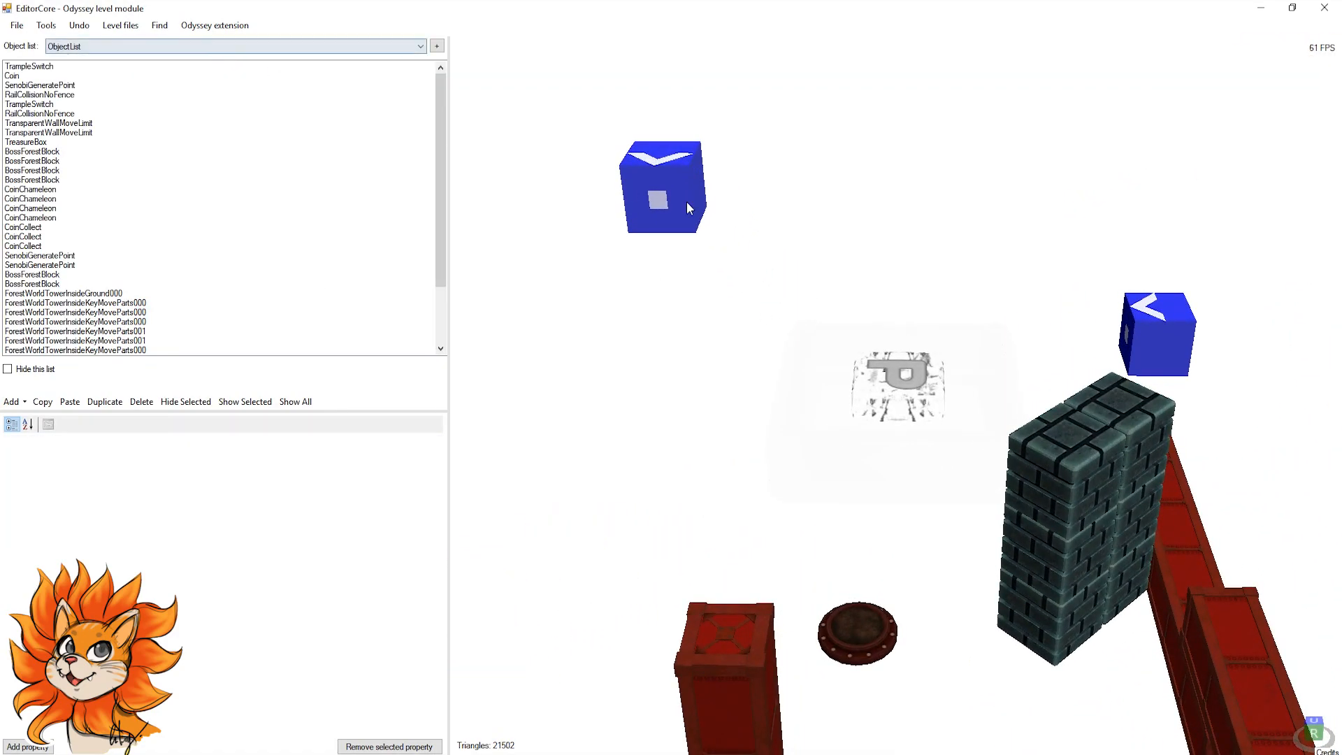
{"action": "left_click", "coordinate": [668, 211]}
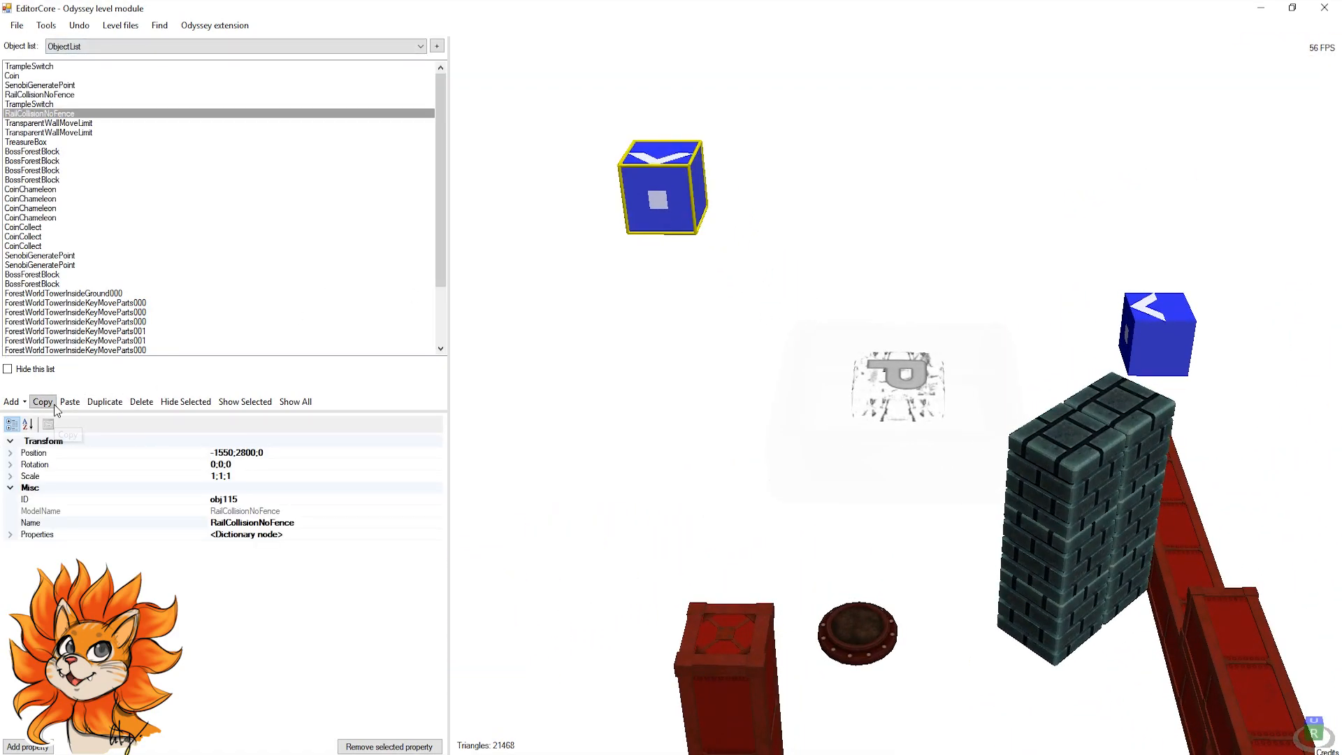
{"action": "left_click", "coordinate": [326, 753]}
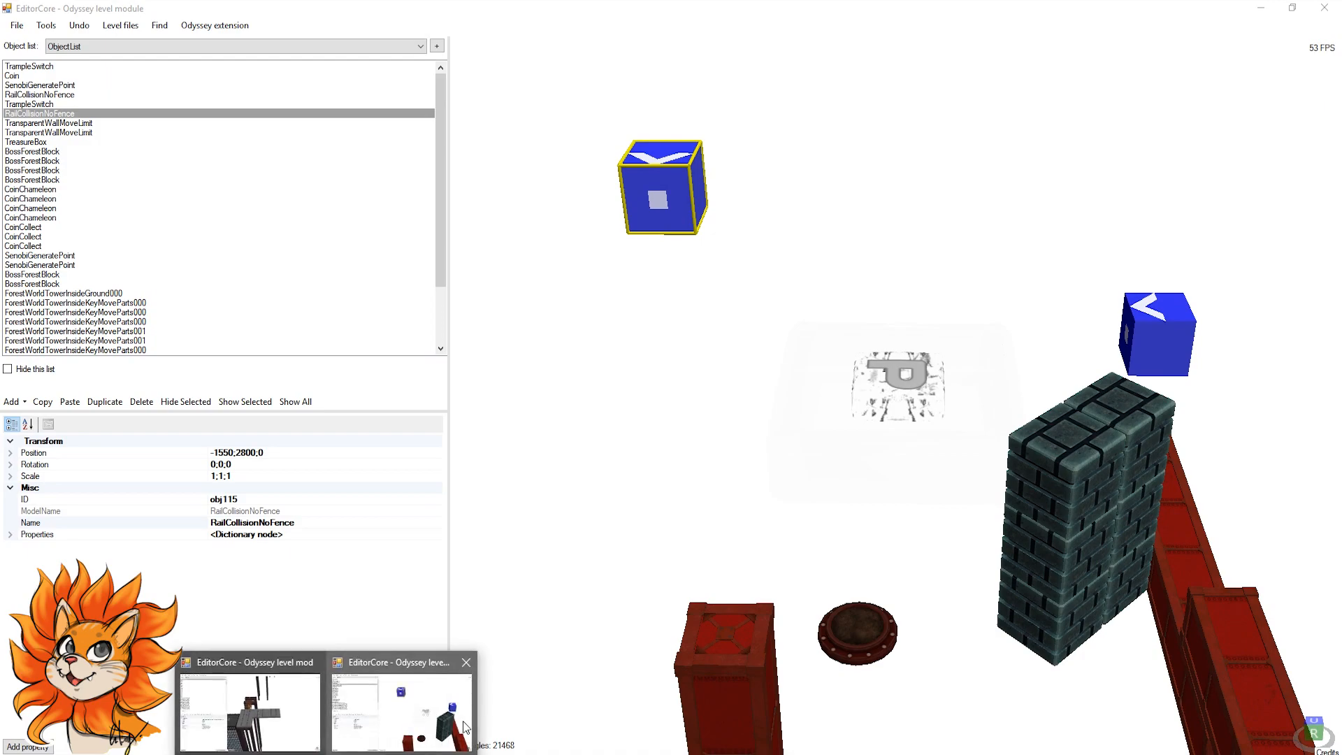
{"action": "left_click", "coordinate": [290, 704]}
{"action": "scroll", "coordinate": [966, 392], "scroll_direction": "up", "scroll_amount": 5}
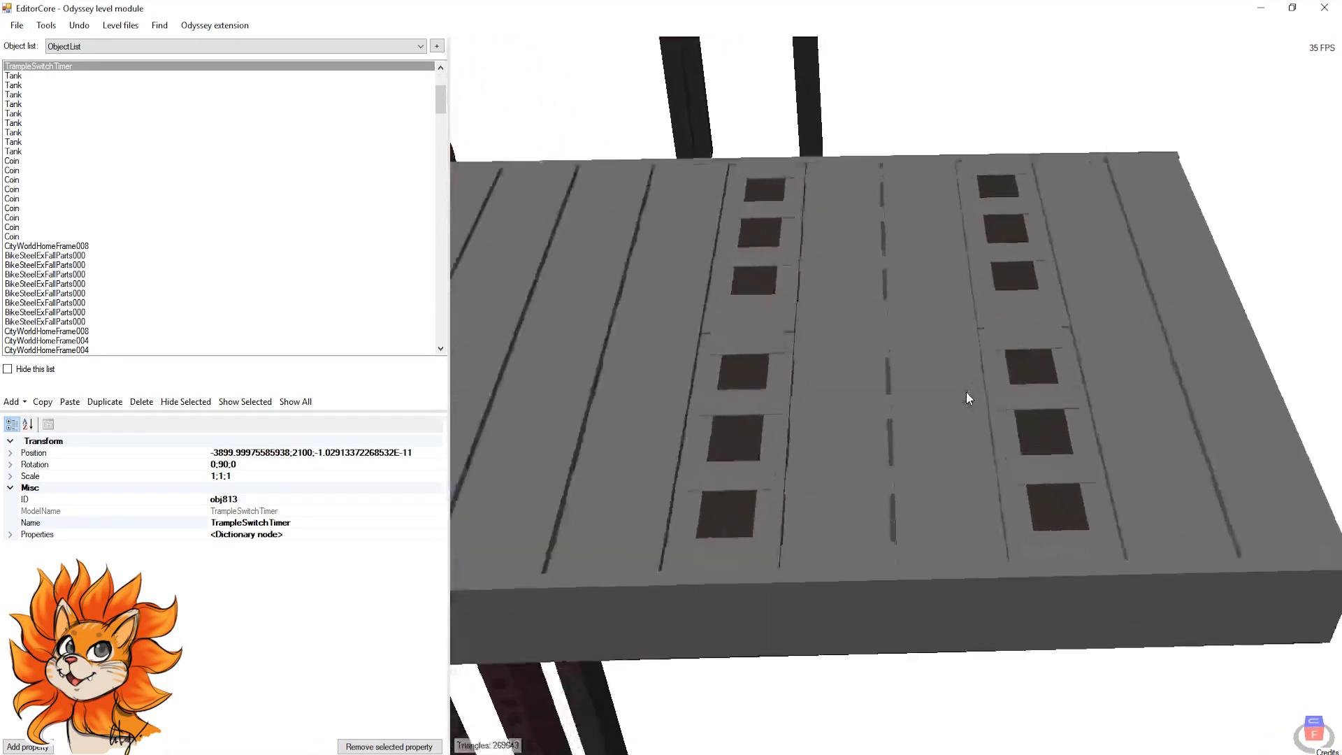
{"action": "left_click", "coordinate": [966, 393]}
{"action": "left_click", "coordinate": [70, 402]}
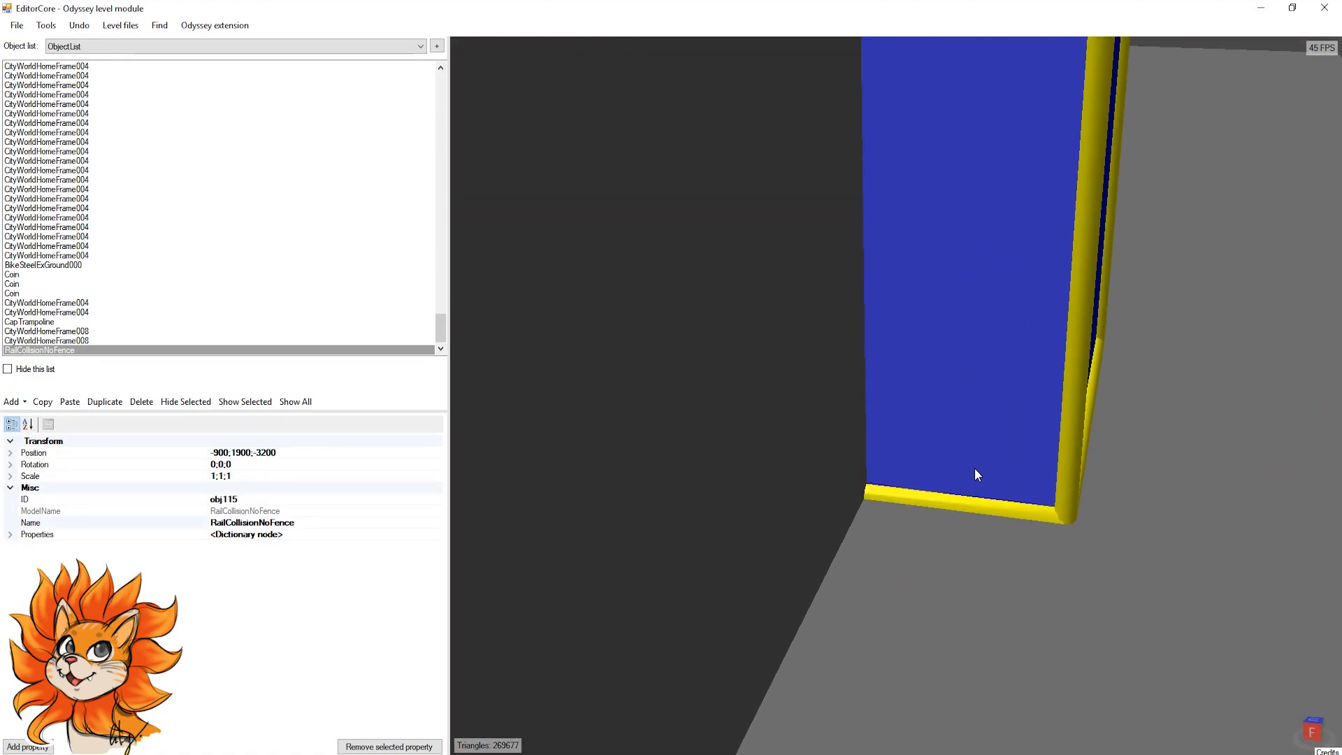
Step: Raise the pasted RailCollisionNoFence cube onto the platform's surface at position -900;2100;-3200
{"action": "left_click_drag", "start_coordinate": [974, 467], "coordinate": [986, 224], "text": "ctrl+alt"}
{"action": "scroll", "coordinate": [987, 225], "scroll_direction": "down", "scroll_amount": 10}
{"action": "right_click_drag", "start_coordinate": [867, 435], "coordinate": [889, 417]}
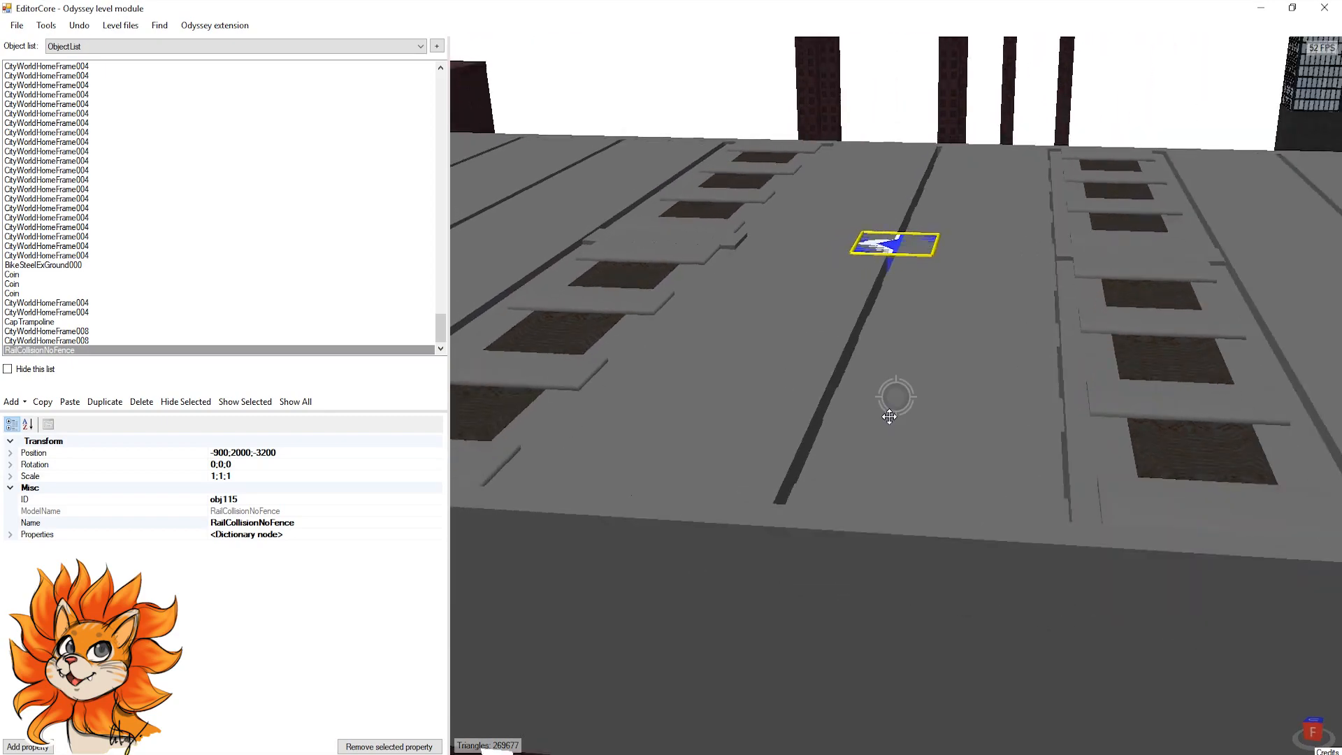
{"action": "left_click", "coordinate": [893, 250]}
{"action": "left_click", "coordinate": [892, 246]}
{"action": "left_click_drag", "start_coordinate": [892, 248], "coordinate": [889, 247], "text": "ctrl+alt"}
{"action": "scroll", "coordinate": [997, 313], "scroll_direction": "down", "scroll_amount": 5}
{"action": "right_click_drag", "start_coordinate": [965, 291], "coordinate": [833, 338]}
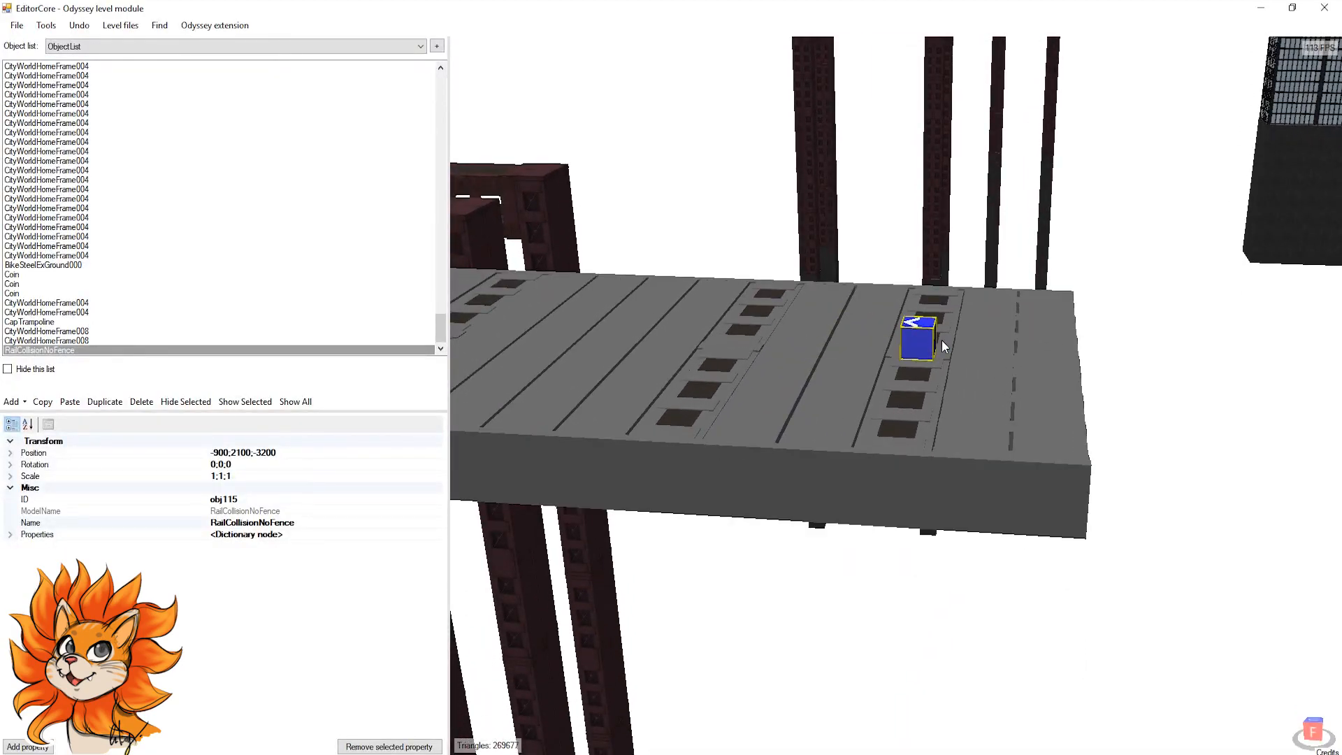
Step: Move the RailCollisionNoFence cube along the platform to its outer end at position -900;2100;-3900
{"action": "right_click_drag", "start_coordinate": [1110, 503], "coordinate": [929, 433]}
{"action": "left_click_drag", "start_coordinate": [901, 424], "coordinate": [896, 423], "text": "ctrl"}
{"action": "scroll", "coordinate": [765, 281], "scroll_direction": "down", "scroll_amount": 5}
{"action": "scroll", "coordinate": [770, 292], "scroll_direction": "up", "scroll_amount": 5}
{"action": "right_click_drag", "start_coordinate": [771, 292], "coordinate": [862, 318]}
{"action": "scroll", "coordinate": [861, 318], "scroll_direction": "down", "scroll_amount": 6}
{"action": "scroll", "coordinate": [902, 475], "scroll_direction": "up", "scroll_amount": 10}
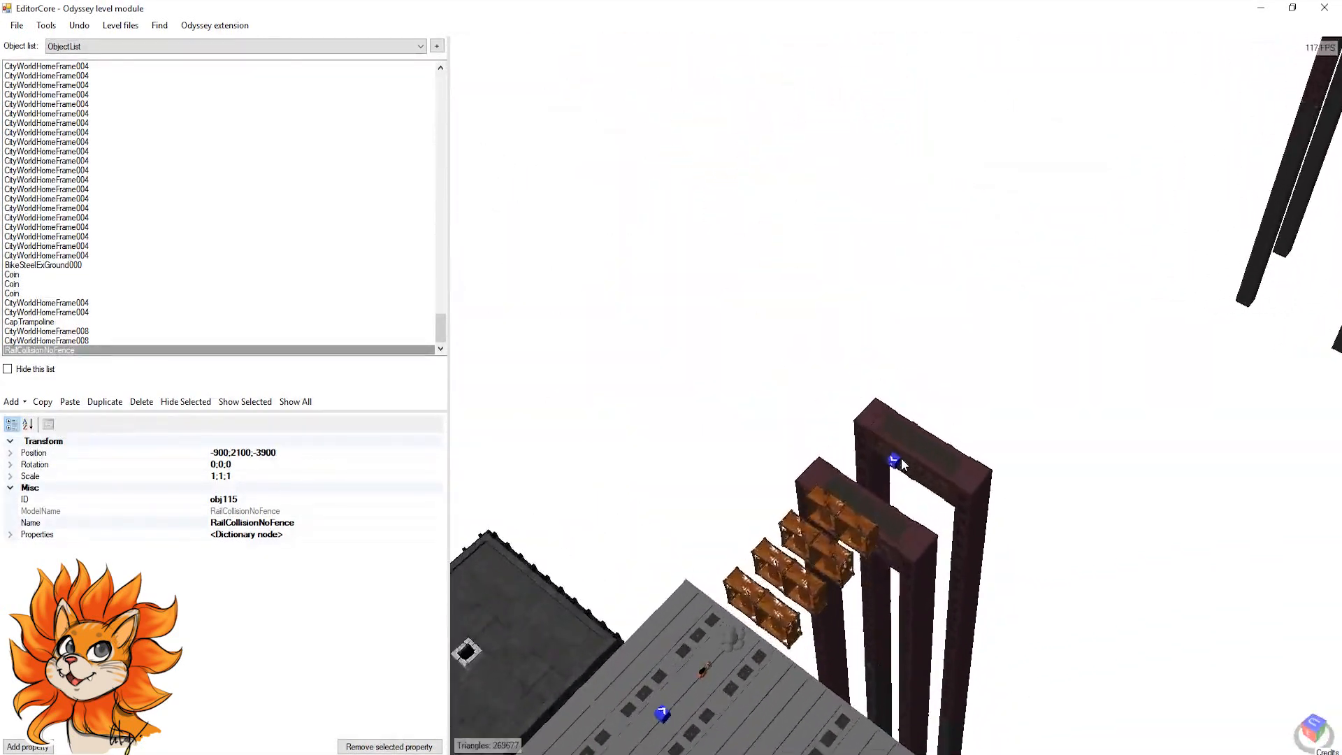
Step: Select the existing TrampleSwitchTimer and view the level's overall layout around the platform
{"action": "left_click", "coordinate": [875, 599]}
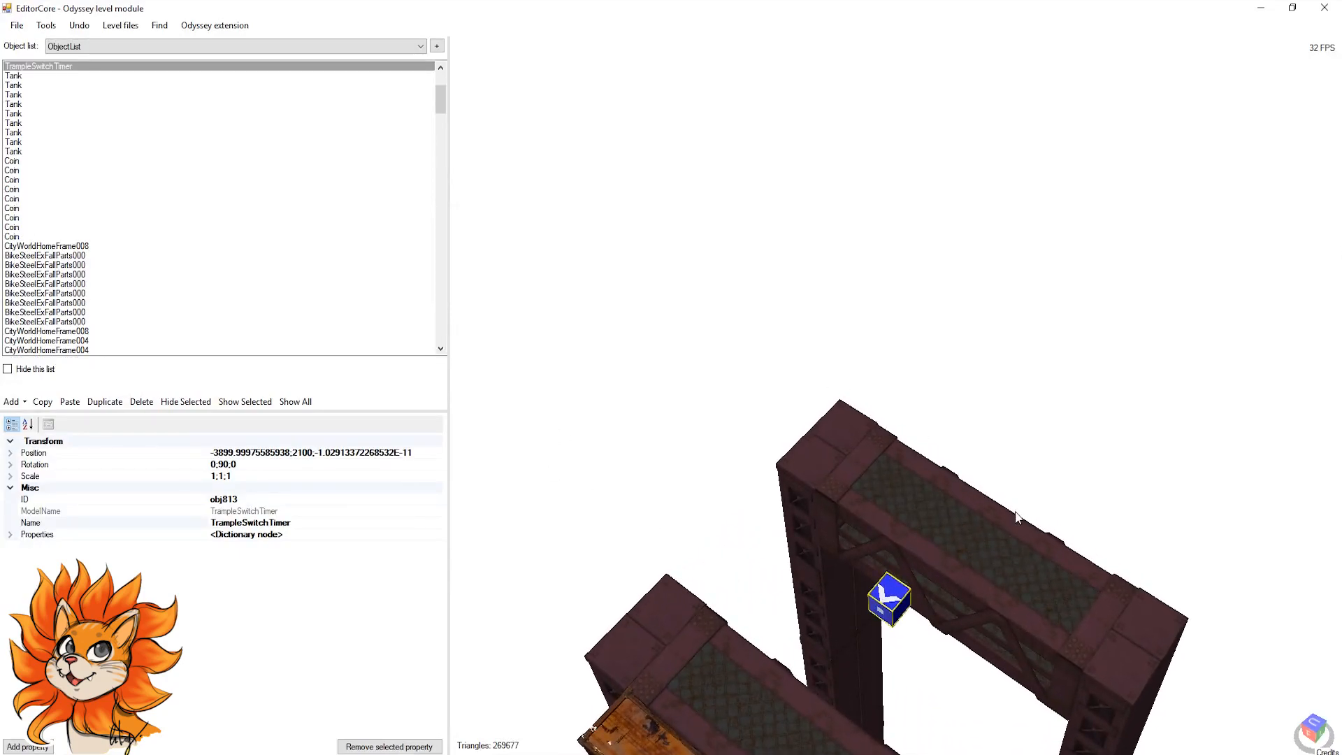
{"action": "scroll", "coordinate": [1000, 547], "scroll_direction": "down", "scroll_amount": 10}
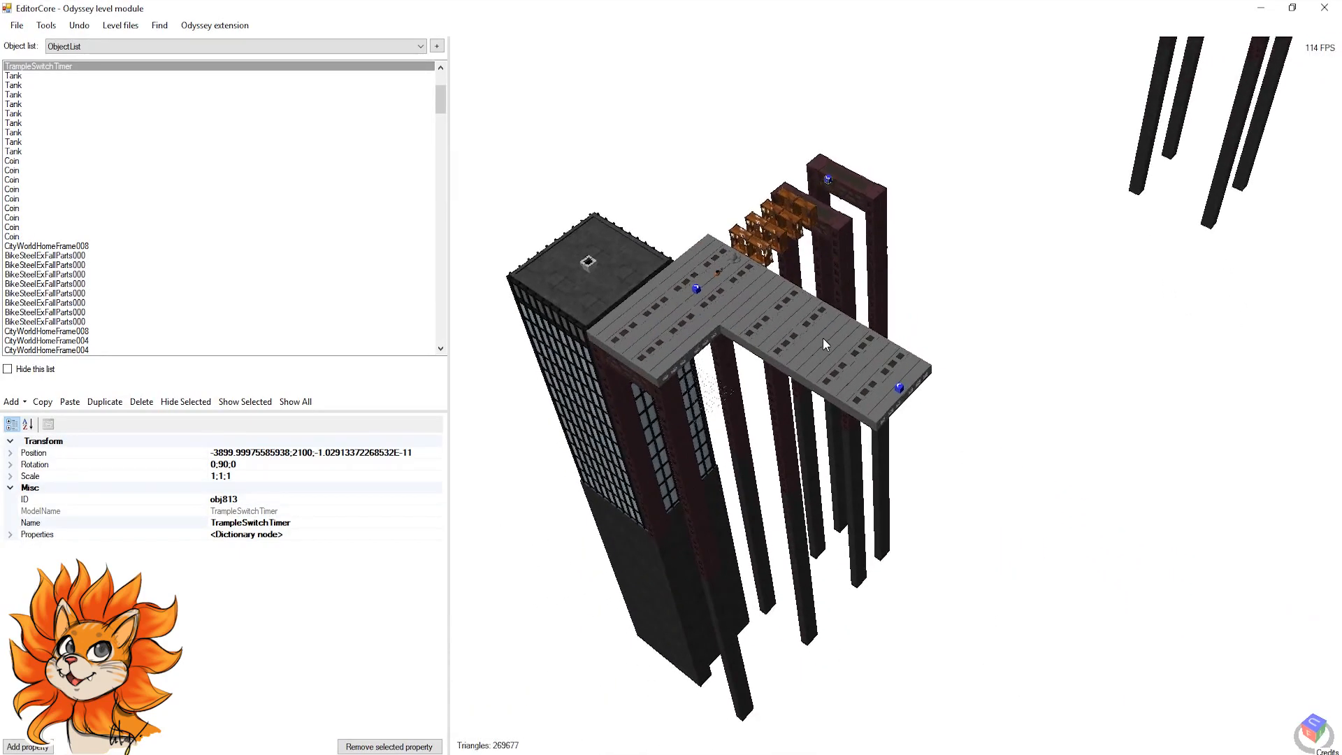
{"action": "scroll", "coordinate": [825, 349], "scroll_direction": "up", "scroll_amount": 3}
Step: Copy the TrampleSwitch from the first level's window and paste it at the RailCollisionNoFence cube on the grey platform
{"action": "key", "text": "alt+Tab"}
{"action": "scroll", "coordinate": [987, 418], "scroll_direction": "down", "scroll_amount": 2}
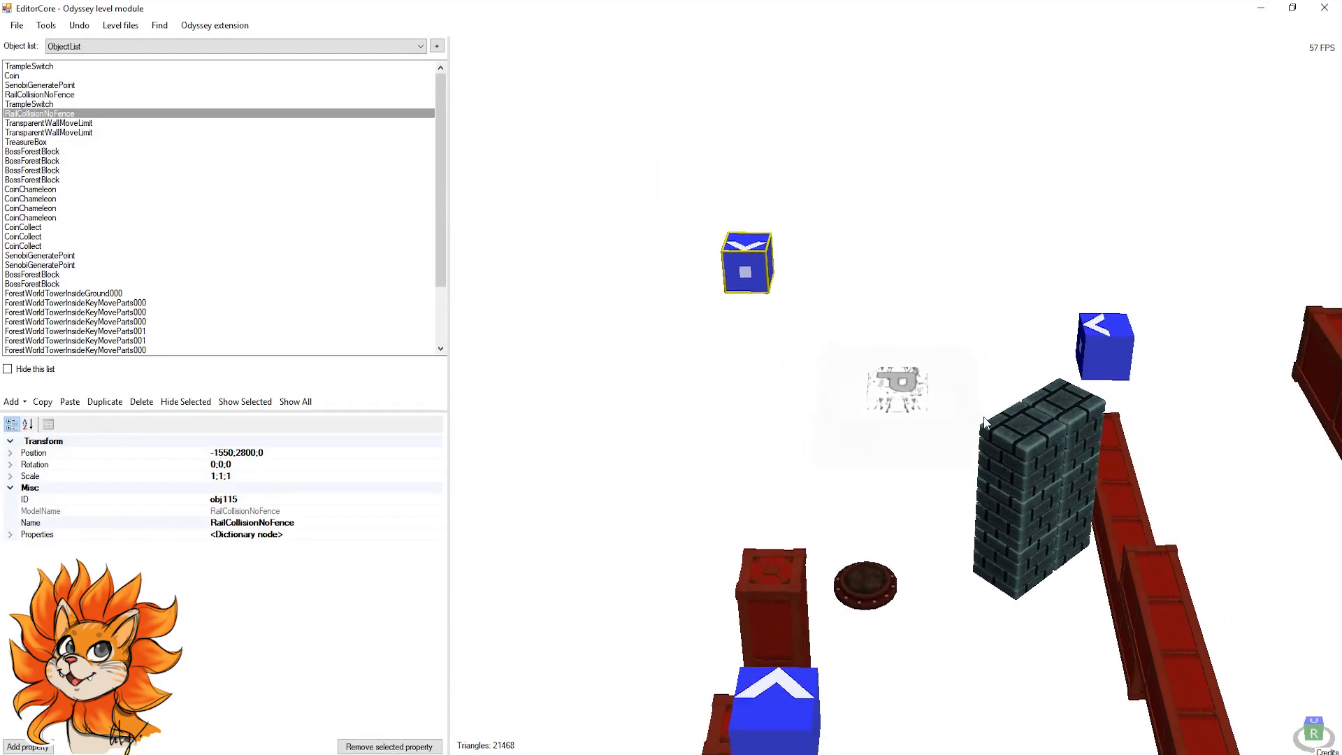
{"action": "left_click", "coordinate": [911, 396]}
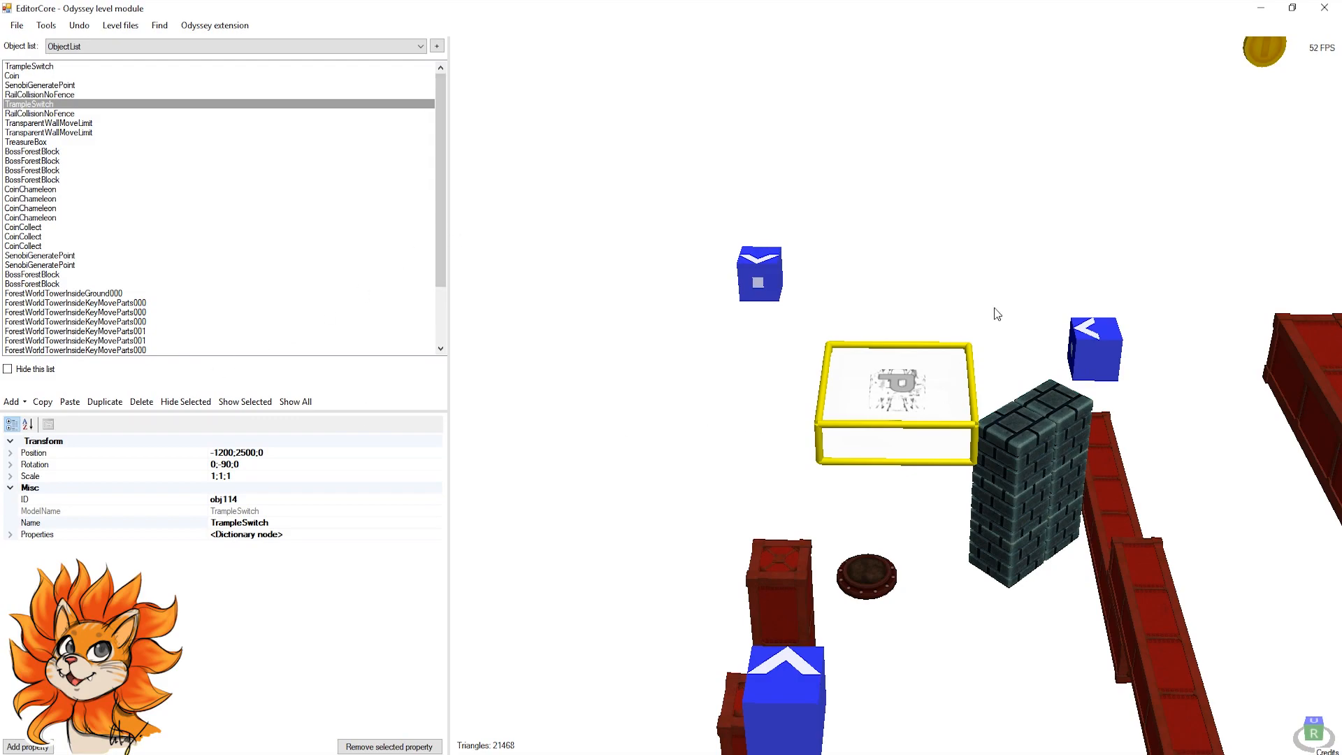
{"action": "left_click", "coordinate": [46, 402]}
{"action": "key", "text": "alt+Tab"}
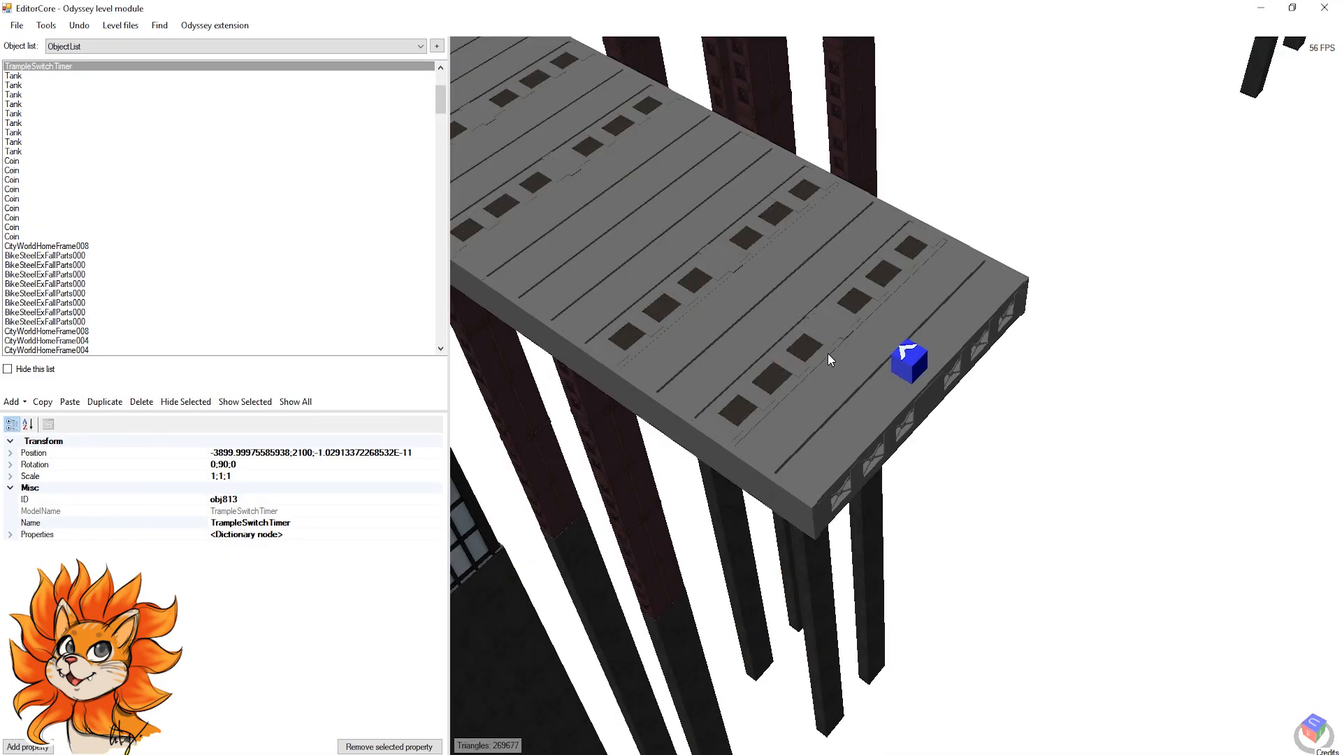
{"action": "left_click", "coordinate": [907, 369]}
{"action": "left_click", "coordinate": [70, 402]}
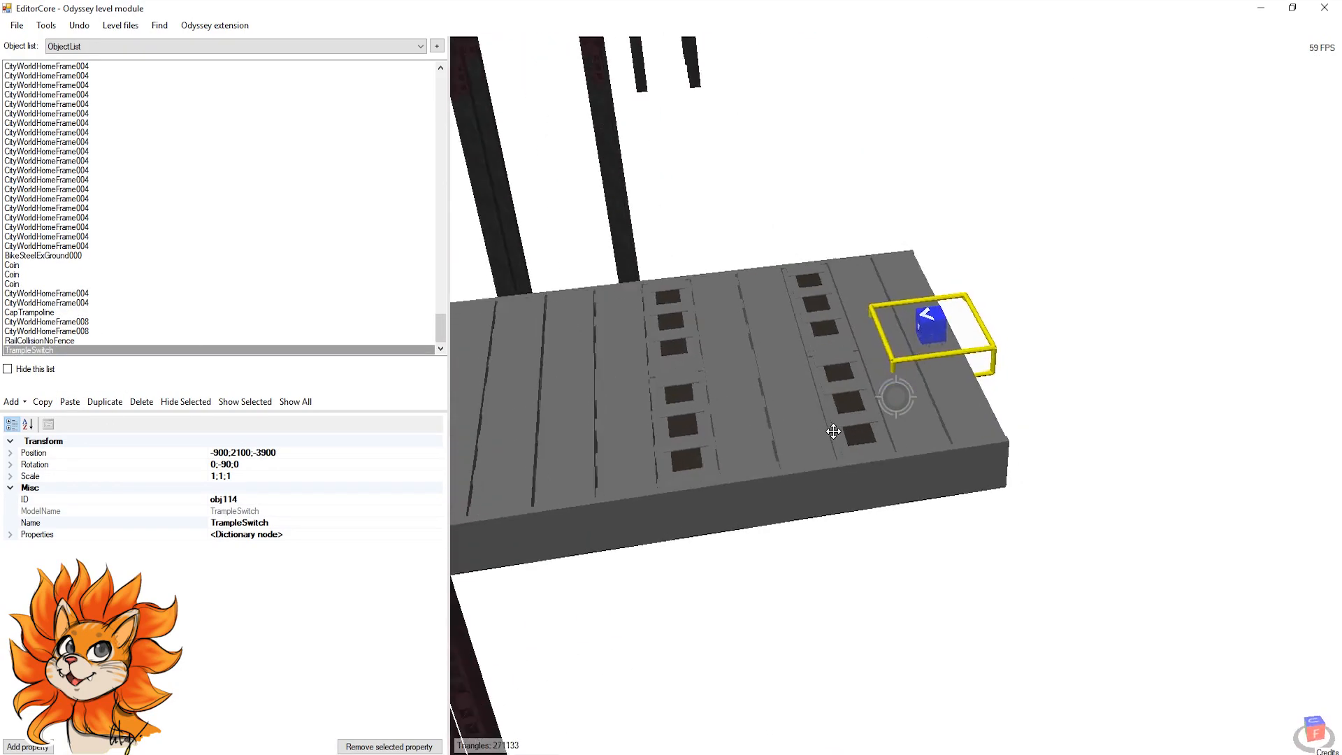
Step: Move the pasted TrampleSwitch inward along the platform to position -900;2100;-3500 and check its placement
{"action": "left_click_drag", "start_coordinate": [926, 353], "coordinate": [830, 353]}
{"action": "scroll", "coordinate": [830, 353], "scroll_direction": "up", "scroll_amount": 5}
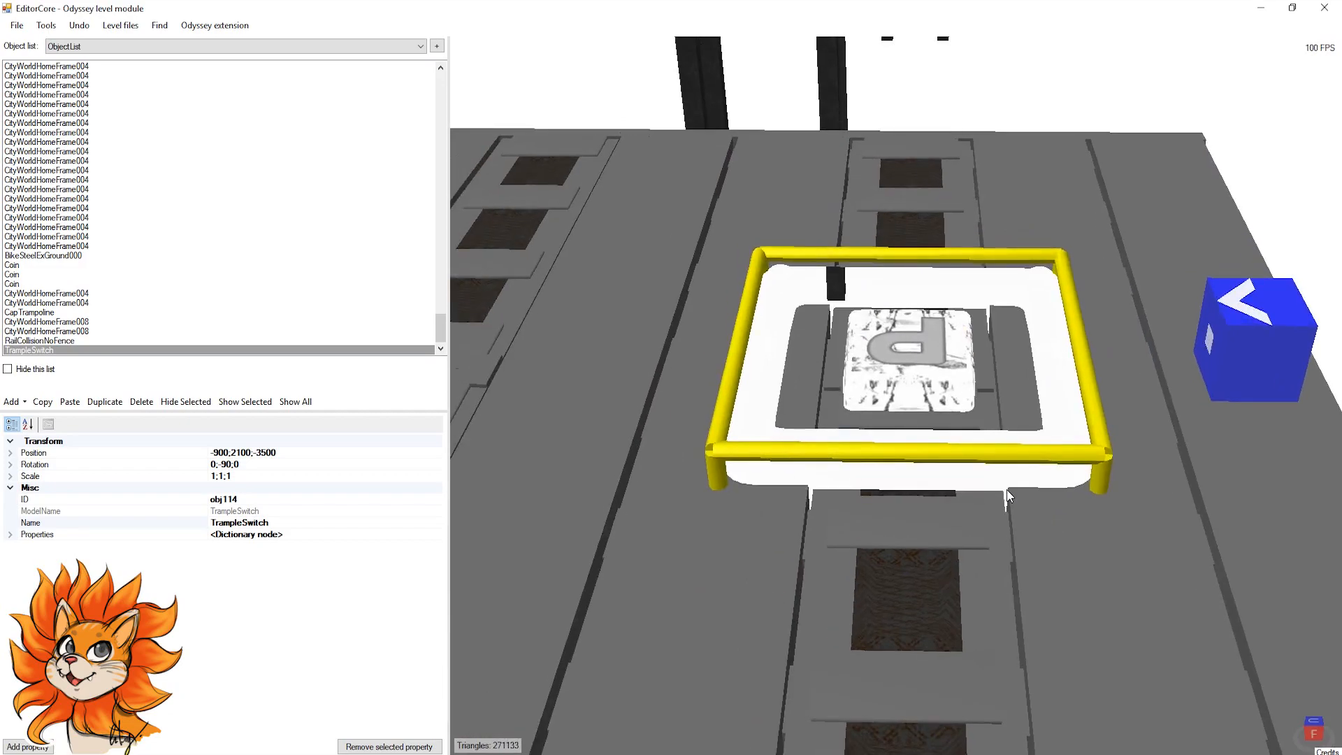
{"action": "right_click_drag", "start_coordinate": [1006, 491], "coordinate": [971, 537]}
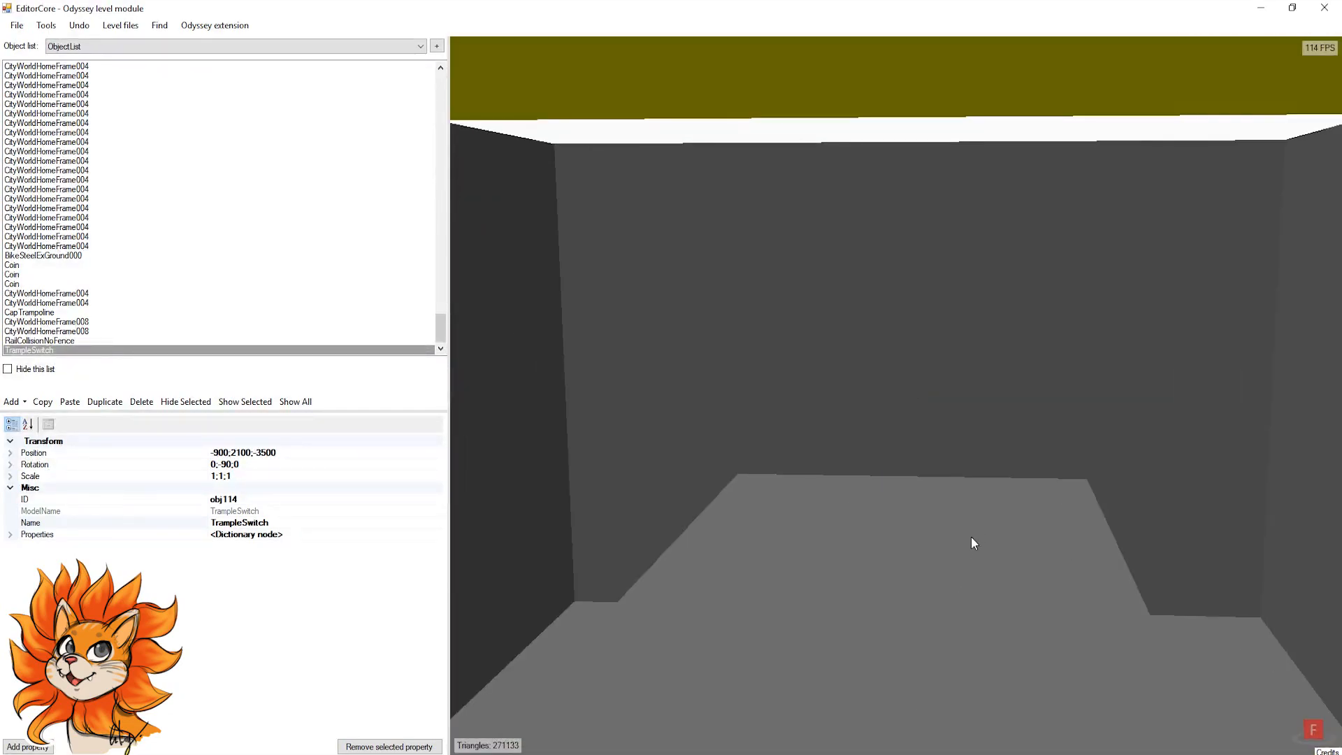
{"action": "scroll", "coordinate": [972, 537], "scroll_direction": "down", "scroll_amount": 5}
{"action": "middle_click_drag", "start_coordinate": [972, 372], "coordinate": [960, 600]}
{"action": "right_click_drag", "start_coordinate": [1082, 432], "coordinate": [1053, 475]}
{"action": "scroll", "coordinate": [1087, 458], "scroll_direction": "down", "scroll_amount": 7}
{"action": "left_click", "coordinate": [773, 447]}
{"action": "left_click", "coordinate": [882, 432]}
{"action": "scroll", "coordinate": [882, 432], "scroll_direction": "up", "scroll_amount": 5}
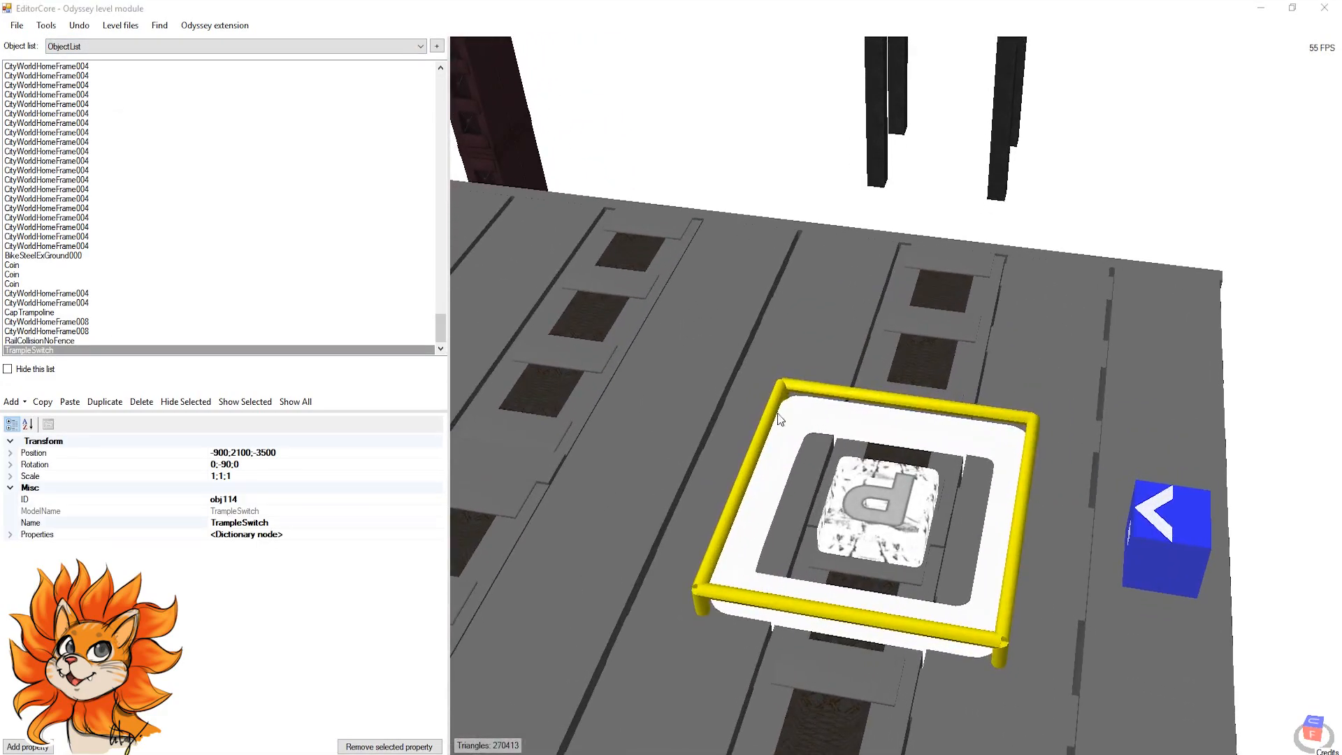
Step: Open the pasted TrampleSwitch's SwitchTrampleOn link, inspect the linked StageSwitch's ID, and return to the main list
{"action": "double_click", "coordinate": [819, 417]}
{"action": "double_click", "coordinate": [190, 151]}
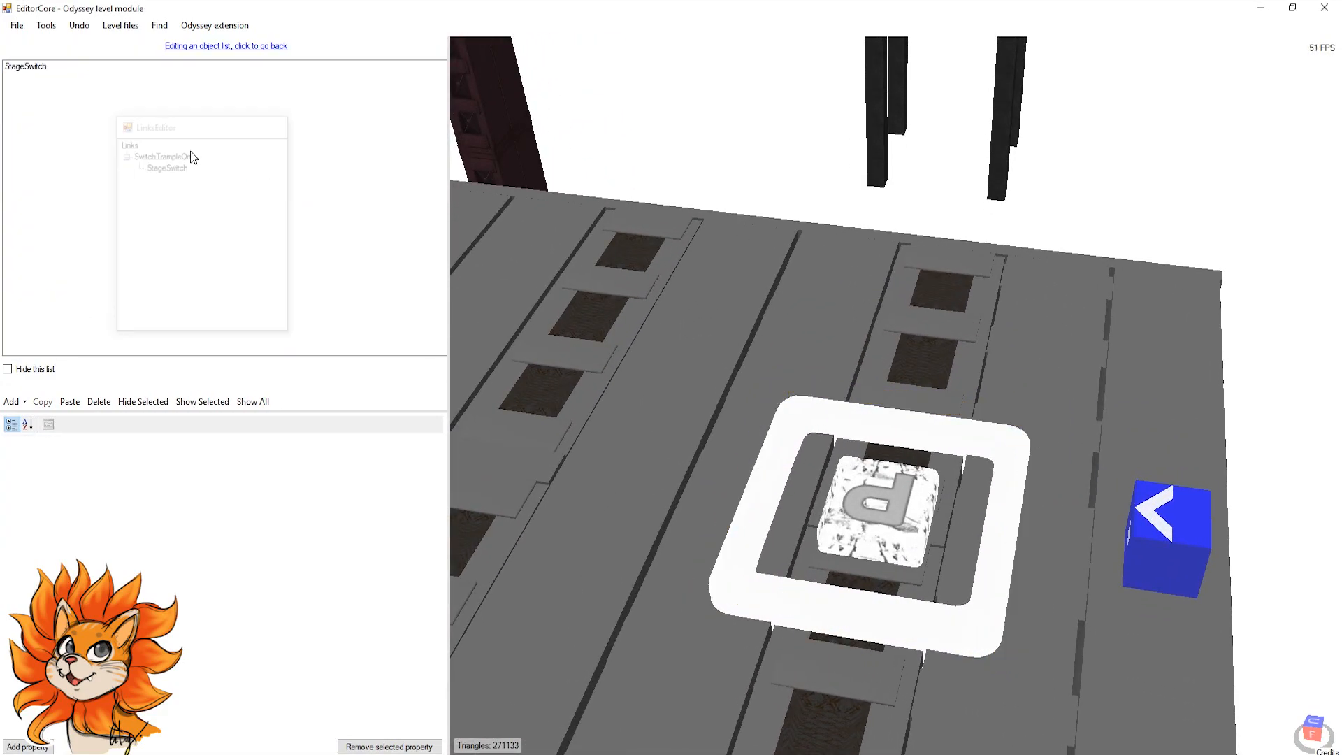
{"action": "left_click", "coordinate": [25, 65]}
{"action": "left_click", "coordinate": [244, 498]}
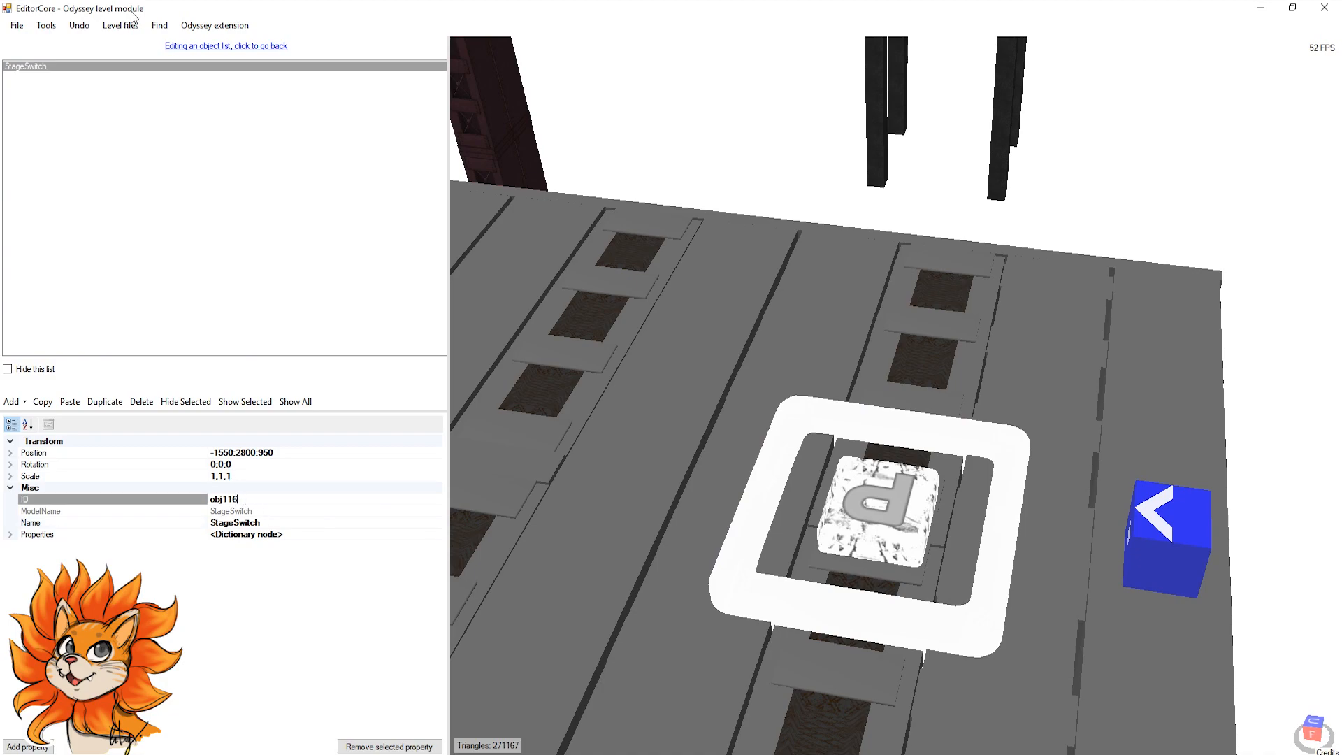
{"action": "left_click", "coordinate": [242, 51]}
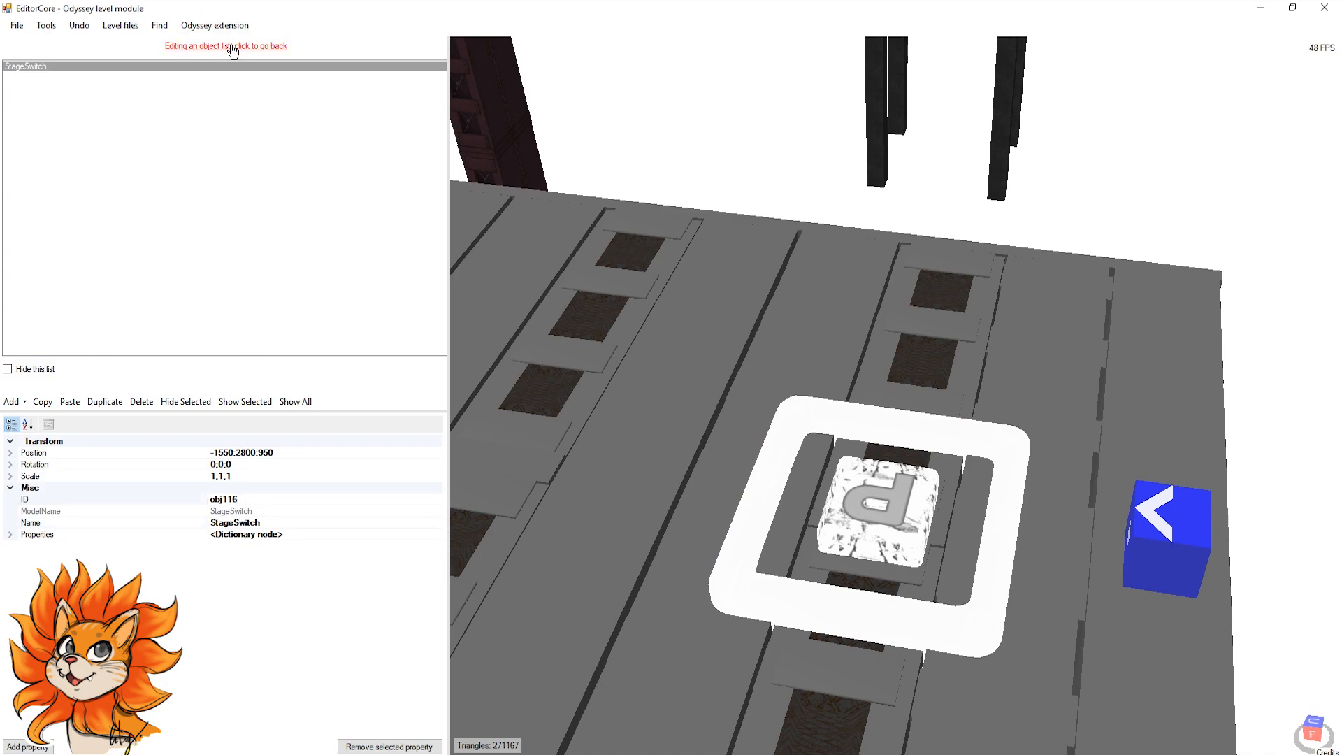
Step: Open the pasted RailCollisionNoFence cube's SwitchAppear link, check its StageSwitch for comparison, and return to the main list
{"action": "double_click", "coordinate": [1181, 546]}
{"action": "double_click", "coordinate": [160, 185]}
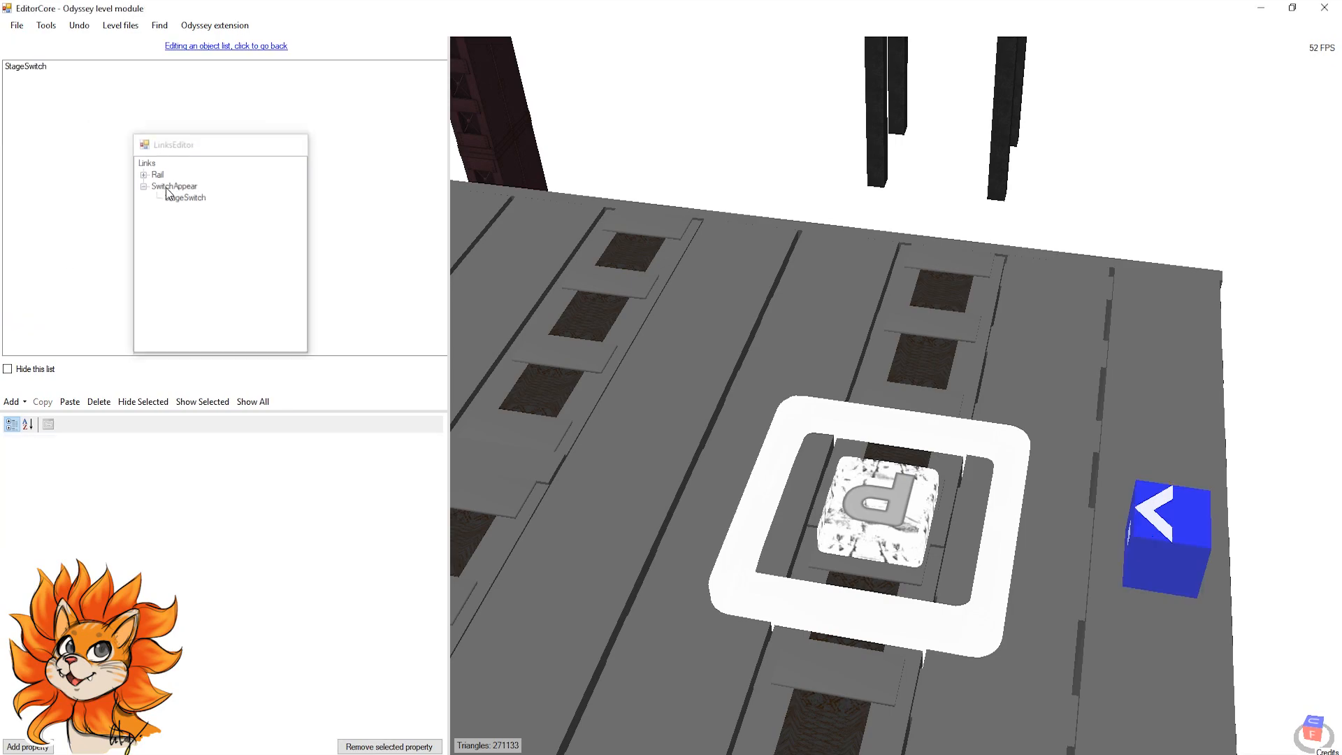
{"action": "left_click", "coordinate": [40, 67]}
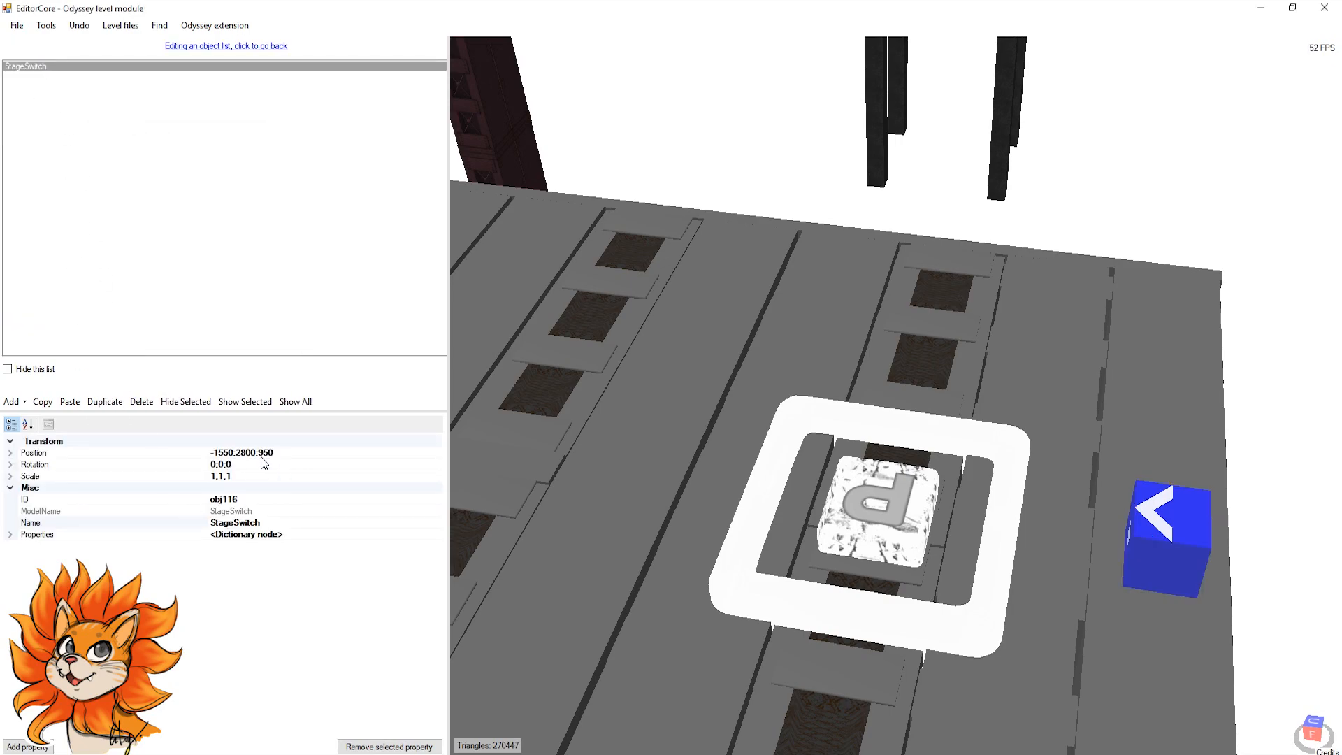
{"action": "left_click", "coordinate": [222, 46]}
Step: Select the pasted TrampleSwitch and the RailCollisionNoFence cube in turn and examine their placement on the platform
{"action": "left_click", "coordinate": [912, 517]}
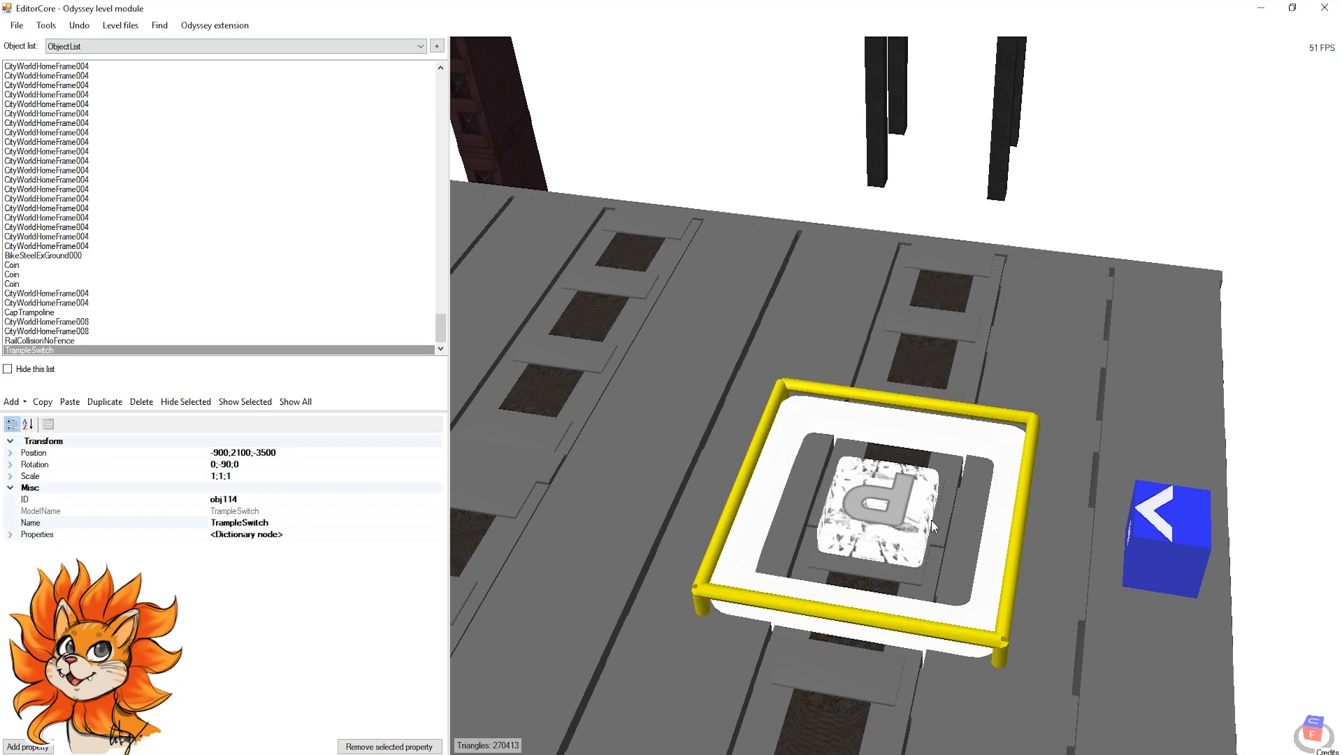
{"action": "left_click", "coordinate": [1206, 547]}
{"action": "scroll", "coordinate": [1145, 552], "scroll_direction": "down", "scroll_amount": 5}
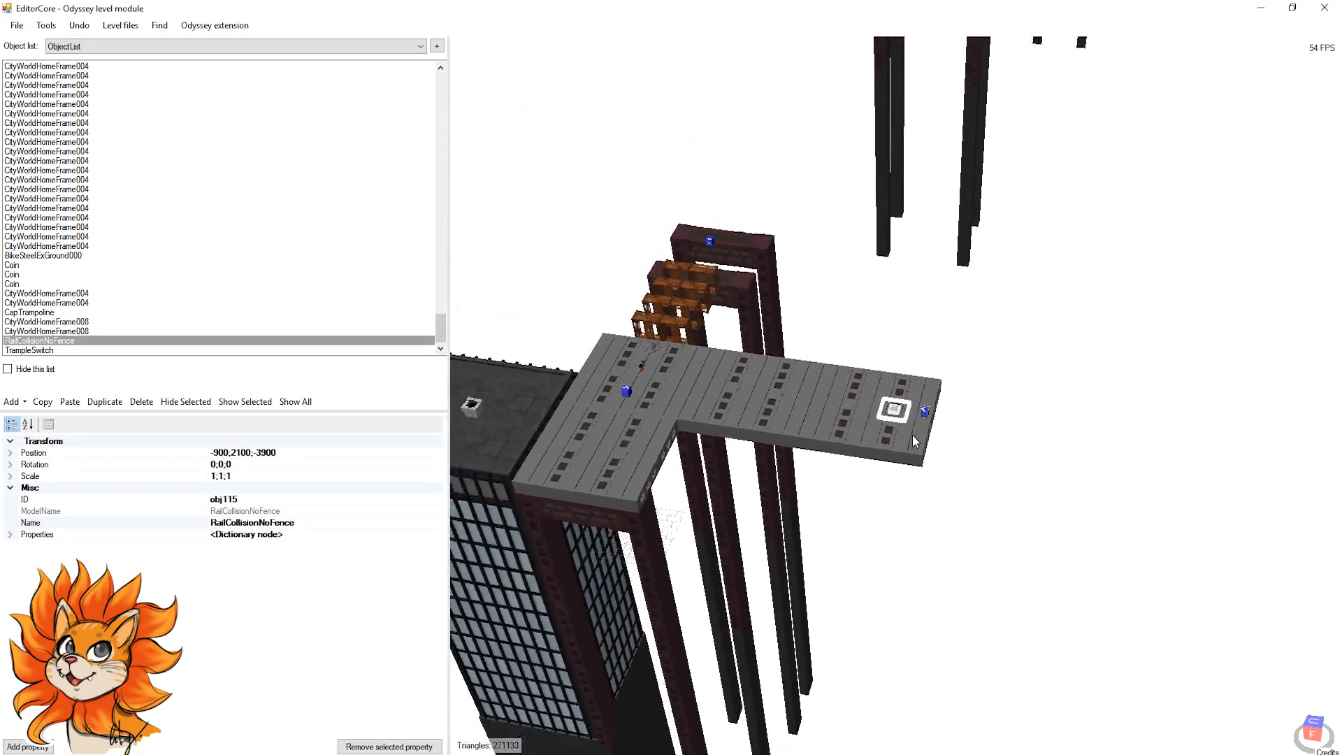
{"action": "scroll", "coordinate": [912, 434], "scroll_direction": "up", "scroll_amount": 6}
{"action": "scroll", "coordinate": [858, 332], "scroll_direction": "down", "scroll_amount": 5}
{"action": "right_click_drag", "start_coordinate": [1174, 350], "coordinate": [920, 306]}
{"action": "scroll", "coordinate": [895, 294], "scroll_direction": "down", "scroll_amount": 3}
{"action": "scroll", "coordinate": [849, 362], "scroll_direction": "up", "scroll_amount": 7}
Step: Open the RailCollisionNoFence cube's Rail link, select the rail, and open its list of points
{"action": "key", "text": "c"}
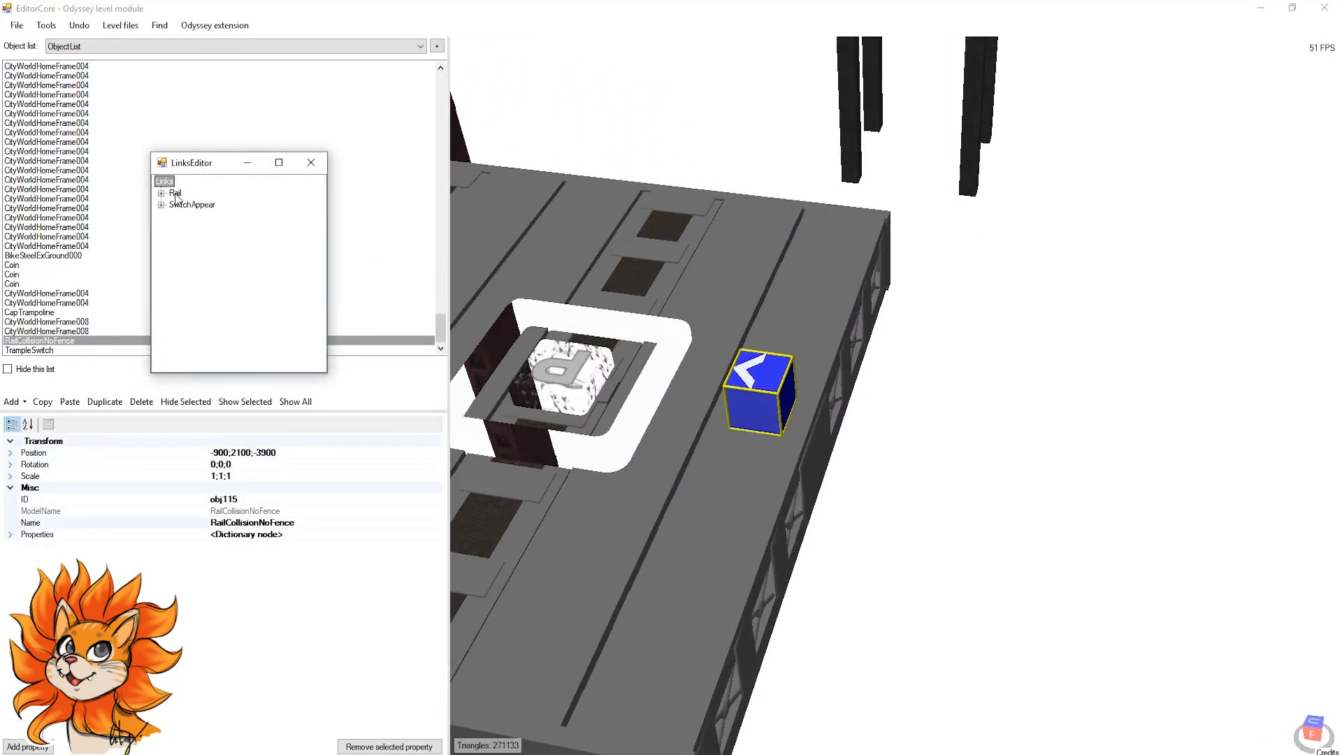
{"action": "double_click", "coordinate": [174, 195]}
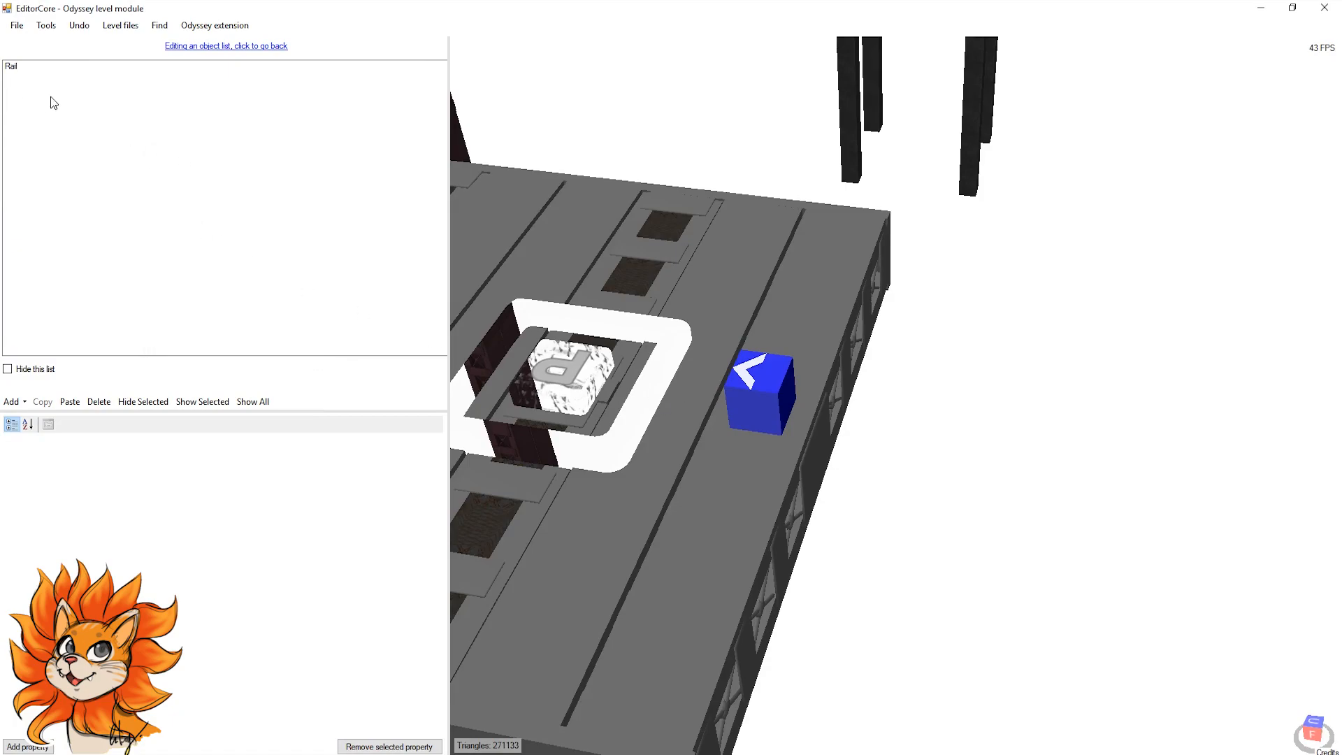
{"action": "double_click", "coordinate": [28, 66]}
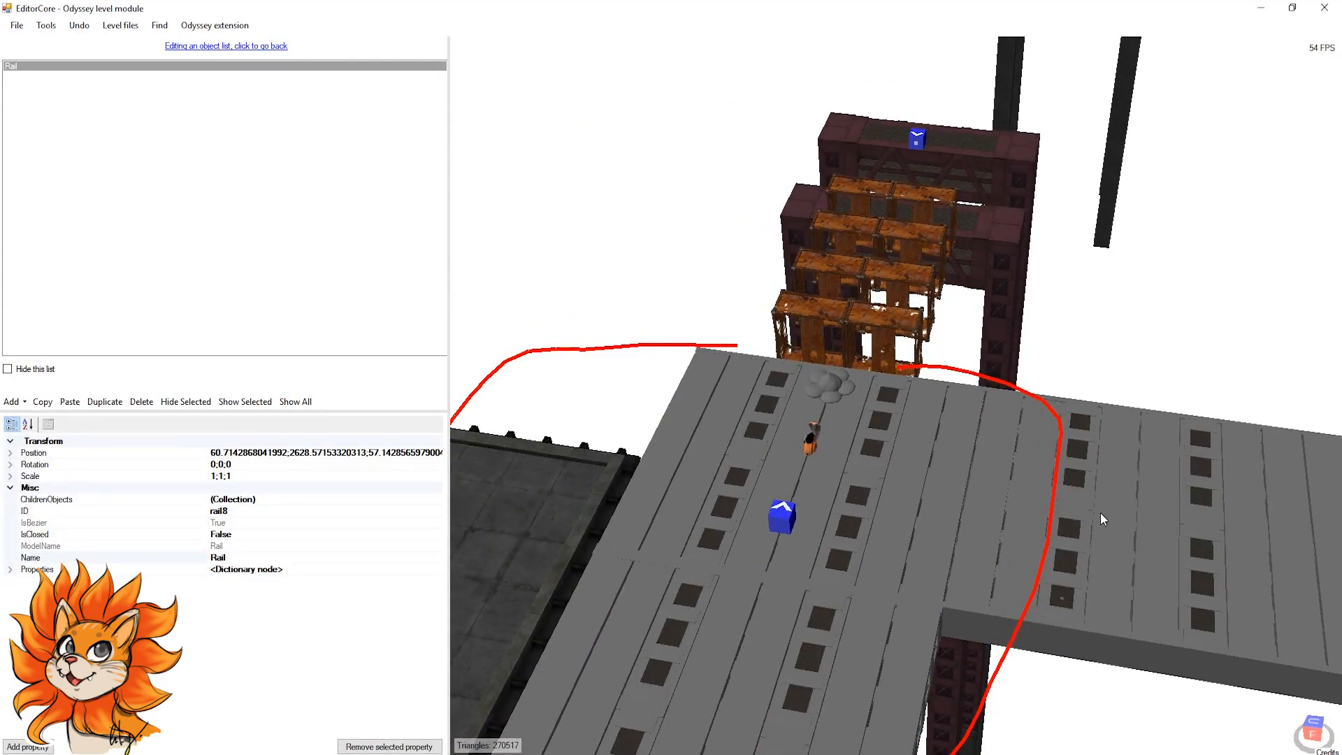
{"action": "scroll", "coordinate": [1099, 513], "scroll_direction": "down", "scroll_amount": 5}
{"action": "scroll", "coordinate": [916, 452], "scroll_direction": "up", "scroll_amount": 4}
{"action": "key", "text": "c"}
{"action": "right_click_drag", "start_coordinate": [898, 381], "coordinate": [1004, 485]}
{"action": "scroll", "coordinate": [1003, 485], "scroll_direction": "down", "scroll_amount": 5}
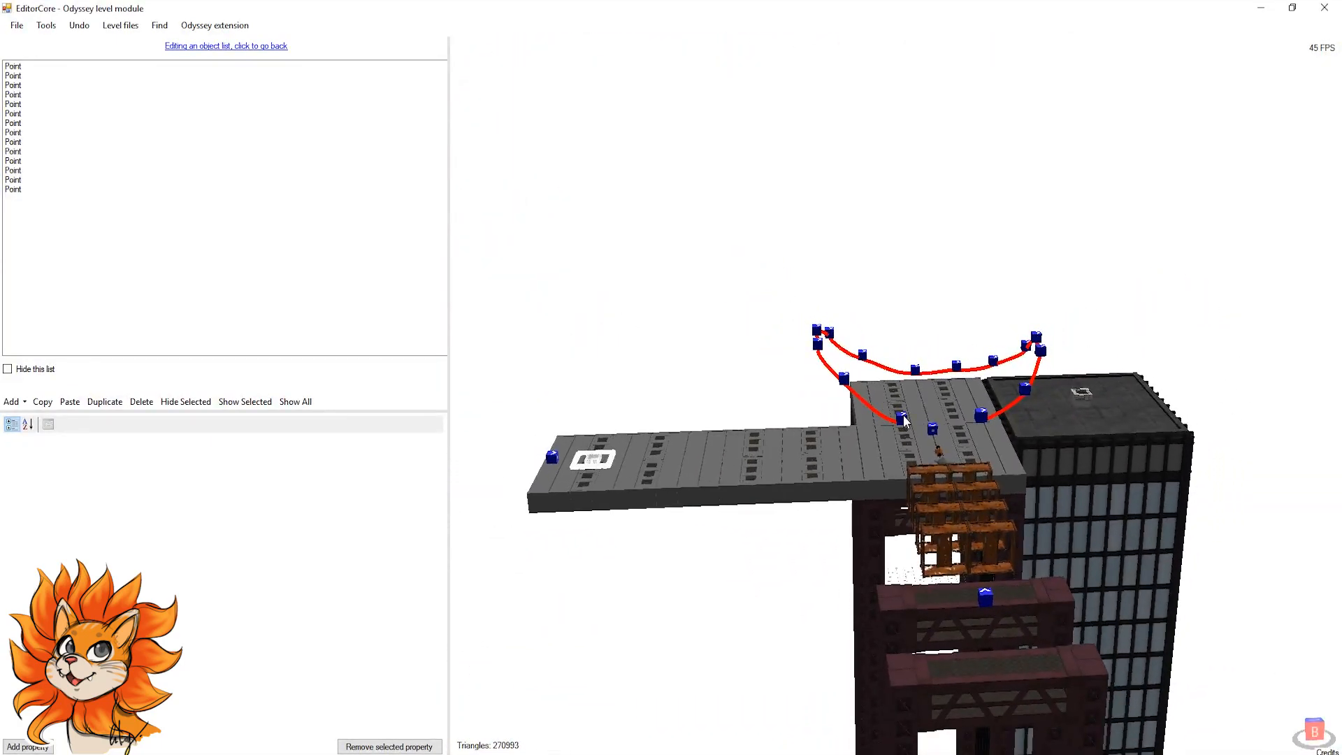
Step: Move the rail's last point, rail8/13, to position -700;3100;-1500
{"action": "left_click", "coordinate": [901, 418]}
{"action": "scroll", "coordinate": [904, 434], "scroll_direction": "up", "scroll_amount": 6}
{"action": "left_click_drag", "start_coordinate": [908, 470], "coordinate": [643, 175]}
{"action": "right_click_drag", "start_coordinate": [671, 402], "coordinate": [719, 368]}
{"action": "scroll", "coordinate": [874, 381], "scroll_direction": "down", "scroll_amount": 6}
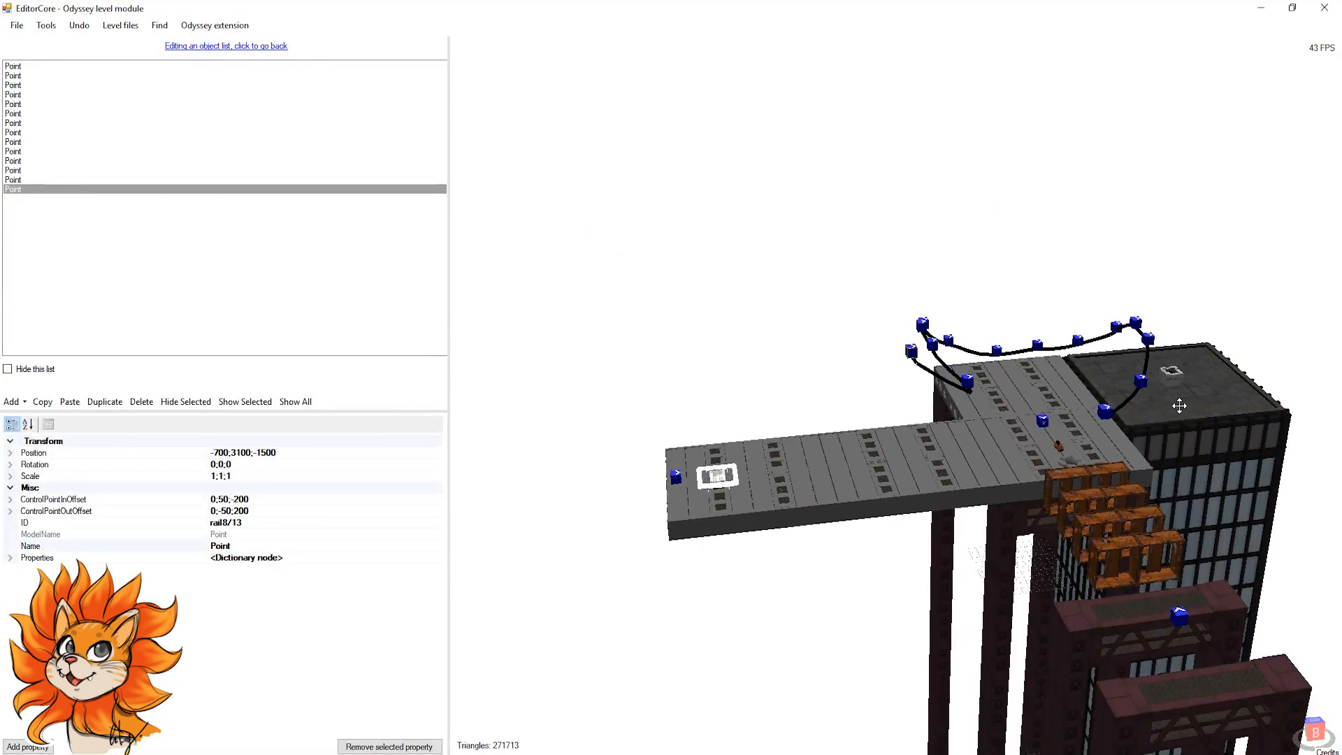
{"action": "right_click_drag", "start_coordinate": [1183, 405], "coordinate": [1165, 409]}
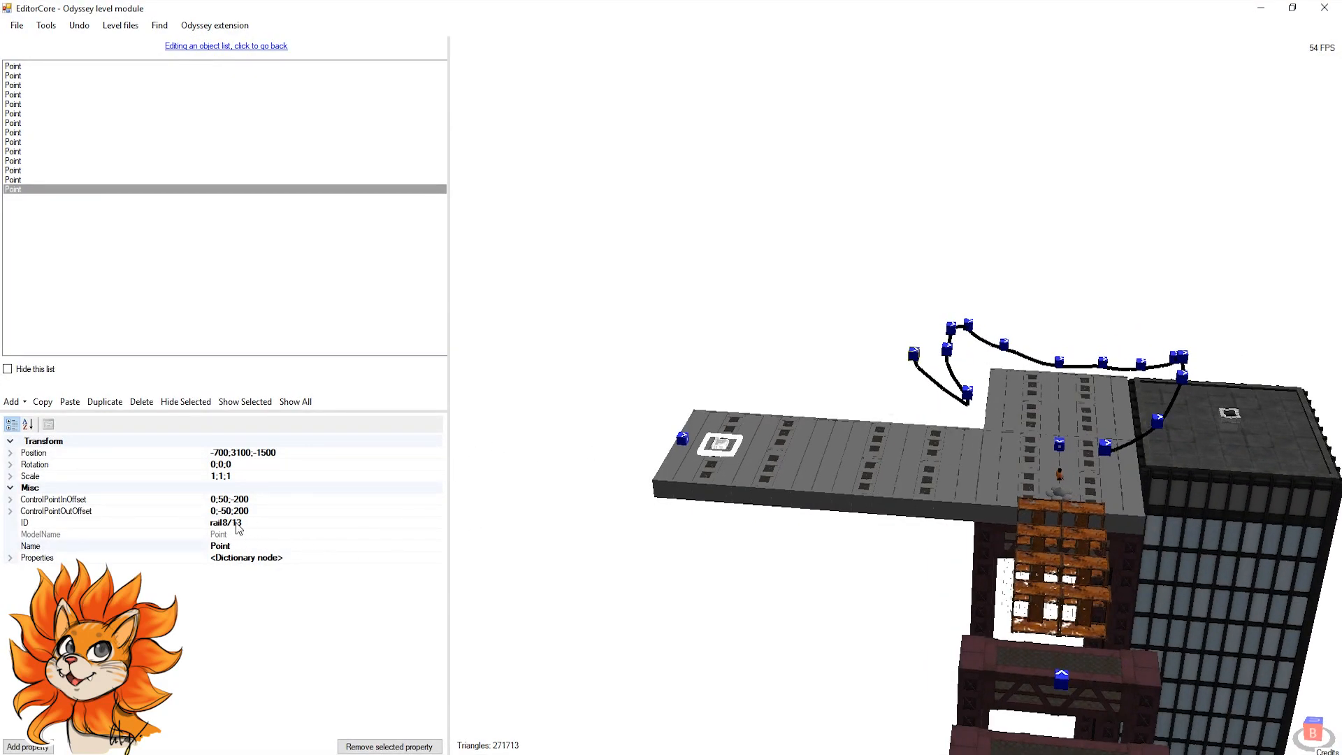
Step: Move the rail's first point, rail8/0, over the long platform arm to position -1600;2600;-3200
{"action": "left_click", "coordinate": [1104, 453]}
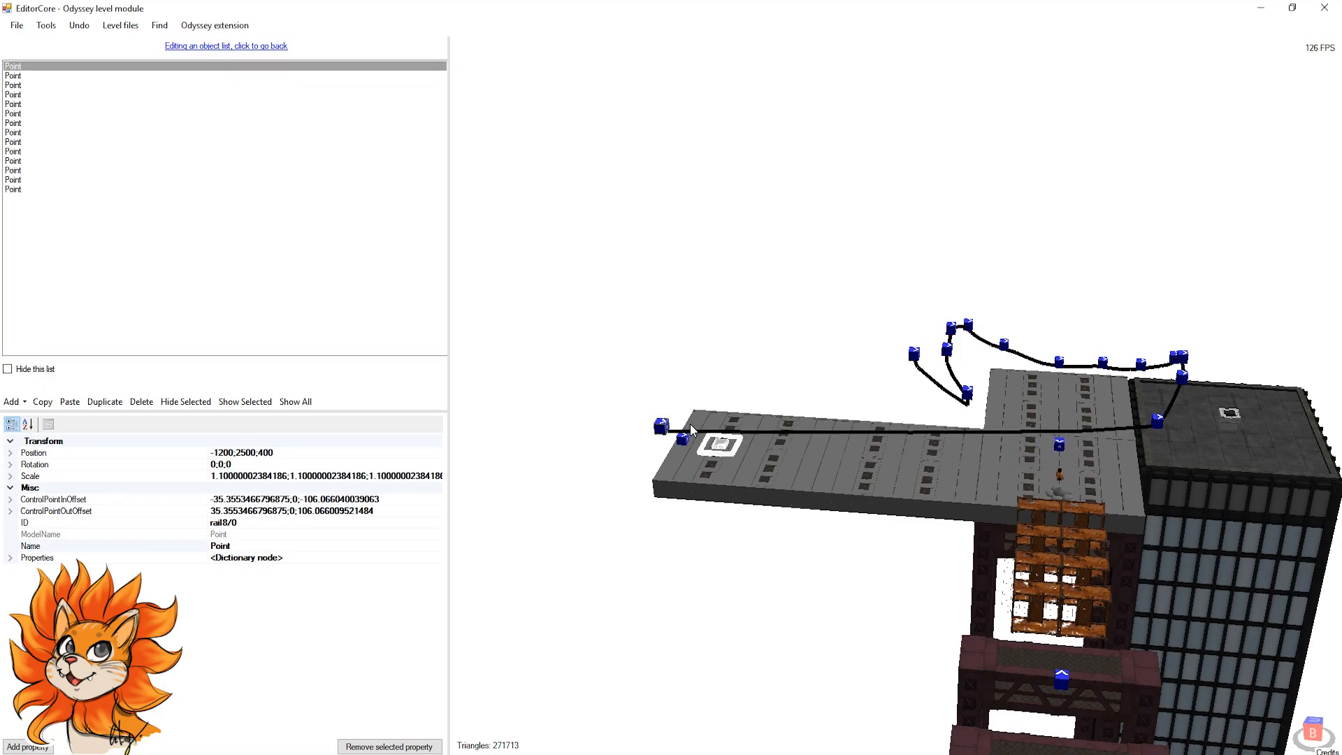
{"action": "left_click_drag", "start_coordinate": [688, 428], "coordinate": [731, 439], "text": "ctrl+alt"}
{"action": "scroll", "coordinate": [731, 440], "scroll_direction": "up", "scroll_amount": 4}
{"action": "right_click_drag", "start_coordinate": [730, 440], "coordinate": [893, 486]}
{"action": "scroll", "coordinate": [794, 509], "scroll_direction": "down", "scroll_amount": 4}
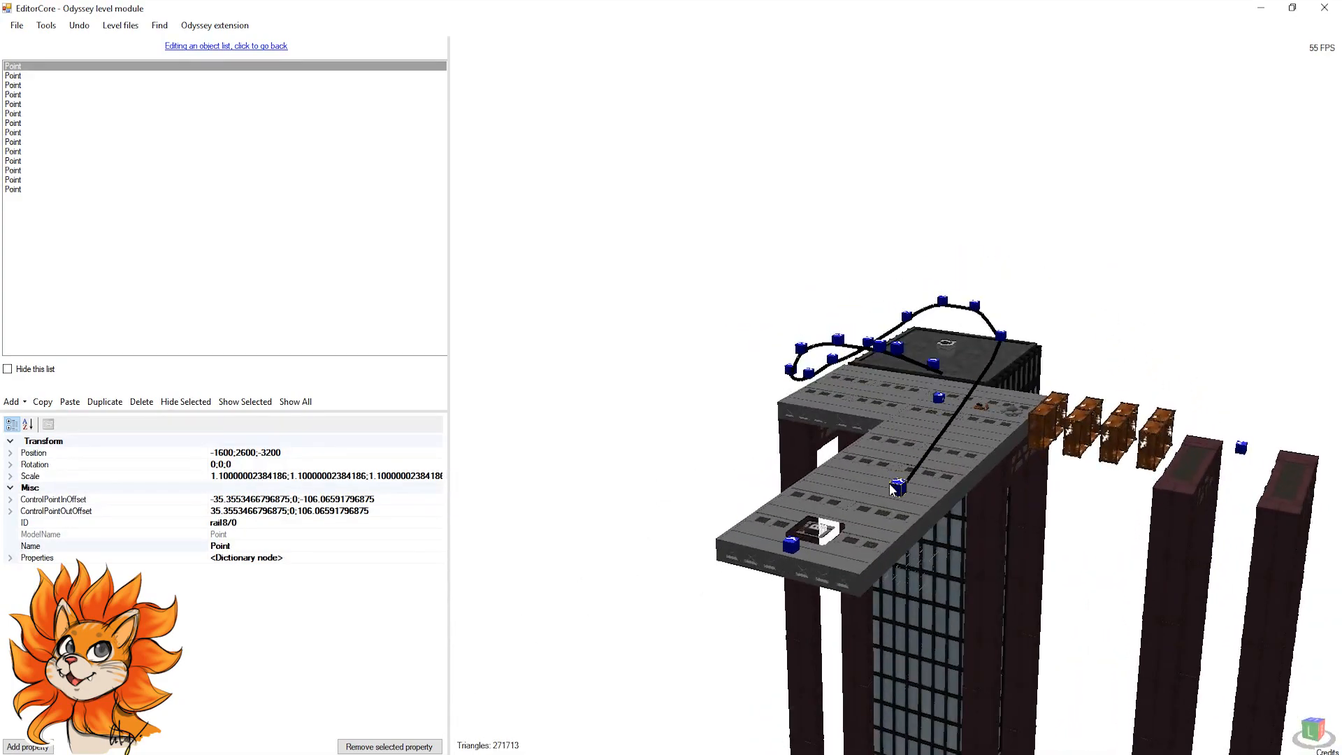
Step: Bring the rail's first point down beside the cube at the platform's end, at position -800;2000;-4100
{"action": "left_click_drag", "start_coordinate": [786, 547], "coordinate": [793, 532], "text": "ctrl+alt"}
{"action": "right_click_drag", "start_coordinate": [792, 532], "coordinate": [779, 453]}
{"action": "key", "text": "space"}
{"action": "scroll", "coordinate": [779, 453], "scroll_direction": "down", "scroll_amount": 5}
{"action": "right_click_drag", "start_coordinate": [857, 489], "coordinate": [767, 397]}
{"action": "key", "text": "ctrl+z"}
{"action": "scroll", "coordinate": [737, 416], "scroll_direction": "down", "scroll_amount": 5}
{"action": "right_click_drag", "start_coordinate": [882, 436], "coordinate": [1082, 380]}
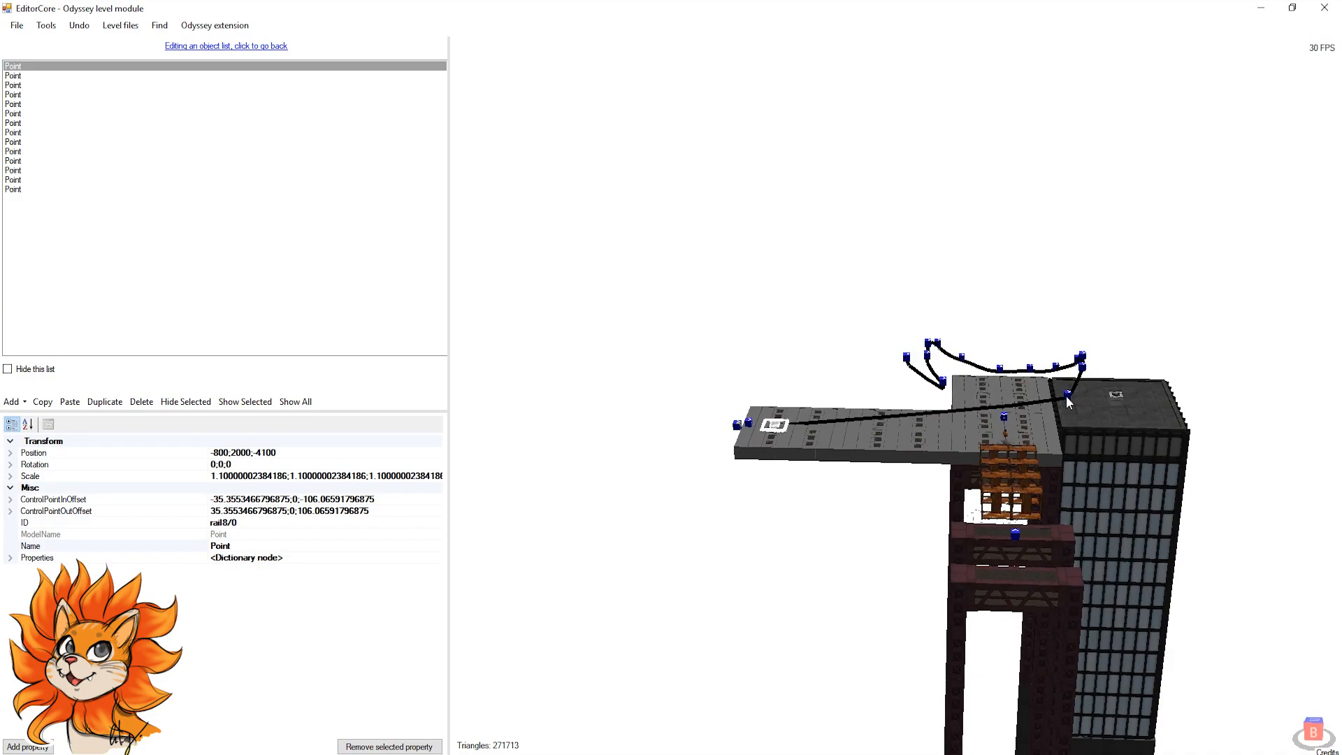
Step: Move the rail's second point to position -1300;2500;-5200 and its third point to -700;3200;-5300, beyond the platform's end
{"action": "left_click", "coordinate": [1067, 396]}
{"action": "left_click_drag", "start_coordinate": [1067, 395], "coordinate": [658, 413]}
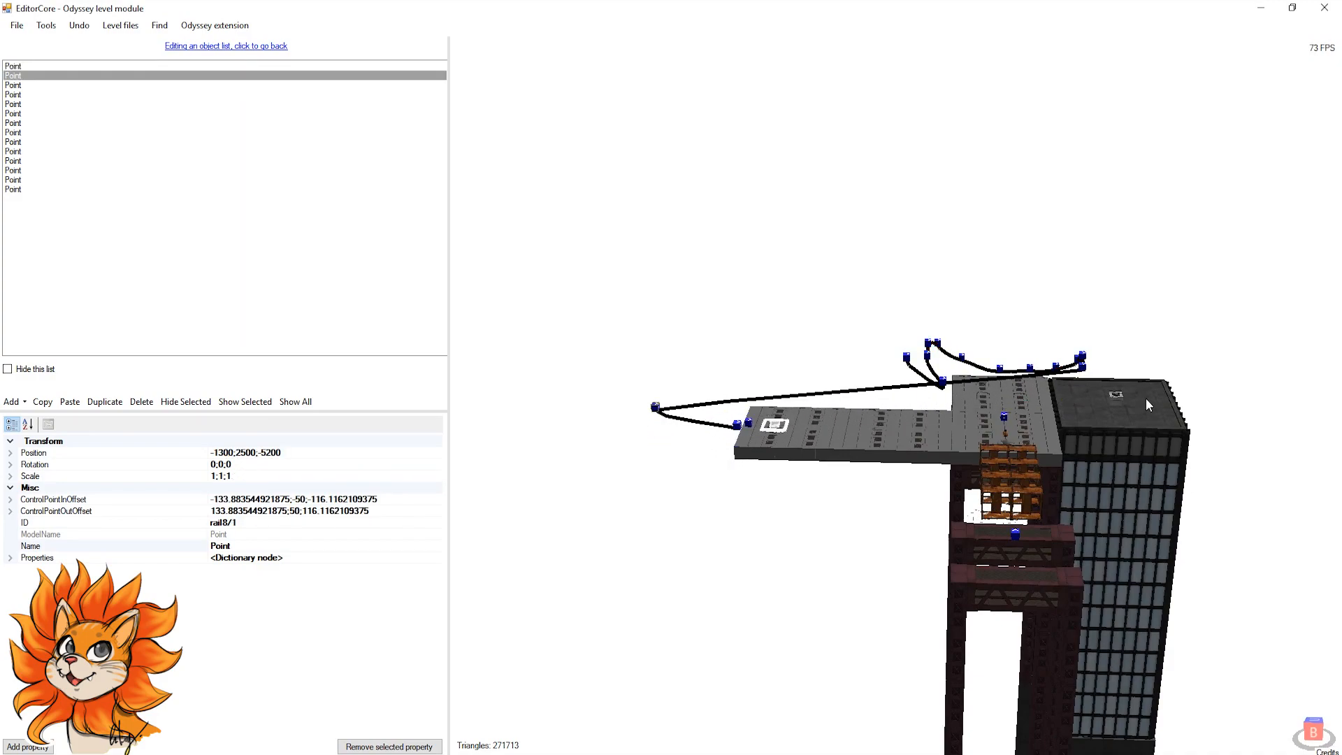
{"action": "right_click_drag", "start_coordinate": [1146, 405], "coordinate": [1049, 420]}
{"action": "scroll", "coordinate": [1048, 421], "scroll_direction": "up", "scroll_amount": 4}
{"action": "scroll", "coordinate": [1118, 412], "scroll_direction": "down", "scroll_amount": 2}
{"action": "left_click", "coordinate": [1241, 385]}
{"action": "left_click_drag", "start_coordinate": [1241, 386], "coordinate": [504, 321]}
{"action": "scroll", "coordinate": [504, 323], "scroll_direction": "up", "scroll_amount": 4}
{"action": "right_click_drag", "start_coordinate": [506, 349], "coordinate": [708, 445]}
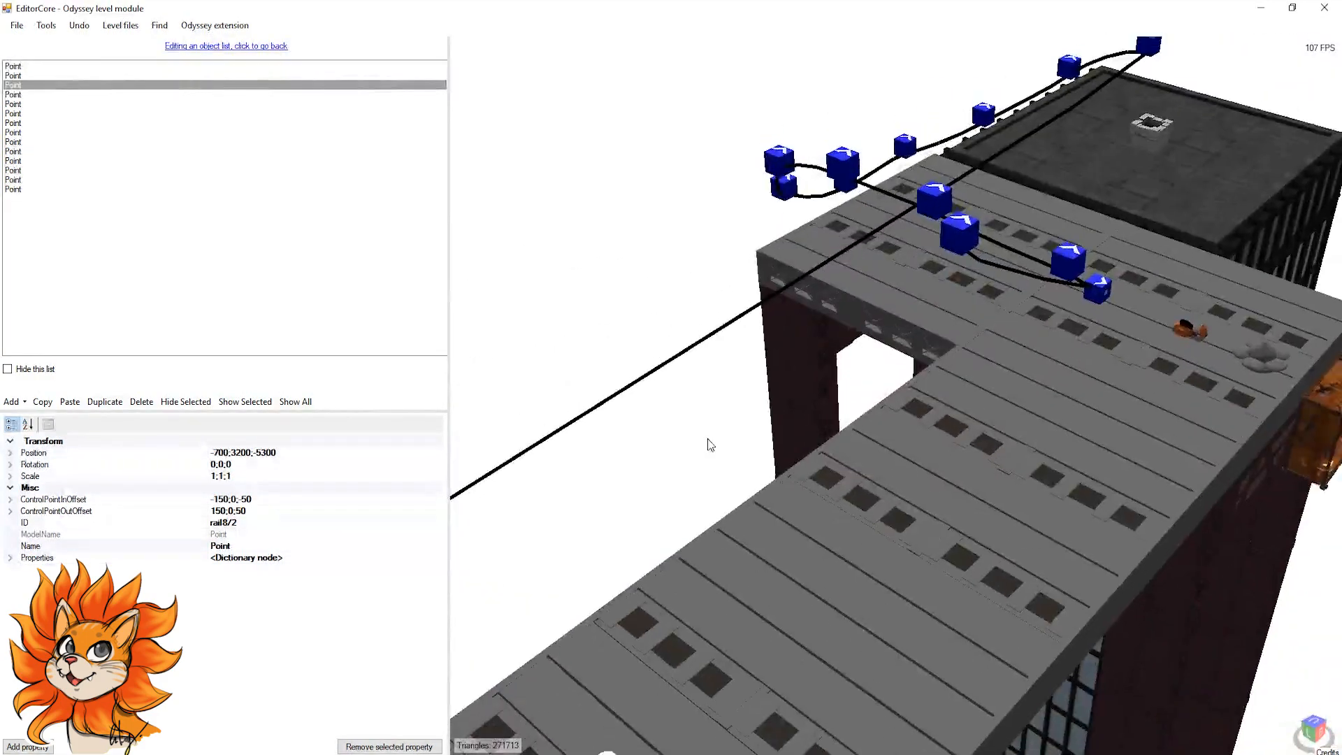
Step: Move the rail's fourth point, rail8/3, to position 400;3600;-4100, off the side of the long platform arm
{"action": "scroll", "coordinate": [707, 444], "scroll_direction": "down", "scroll_amount": 5}
{"action": "right_click_drag", "start_coordinate": [722, 329], "coordinate": [1005, 378]}
{"action": "left_click", "coordinate": [1005, 377]}
{"action": "right_click_drag", "start_coordinate": [928, 421], "coordinate": [839, 294]}
{"action": "scroll", "coordinate": [816, 260], "scroll_direction": "up", "scroll_amount": 5}
{"action": "middle_click_drag", "start_coordinate": [815, 259], "coordinate": [1048, 370]}
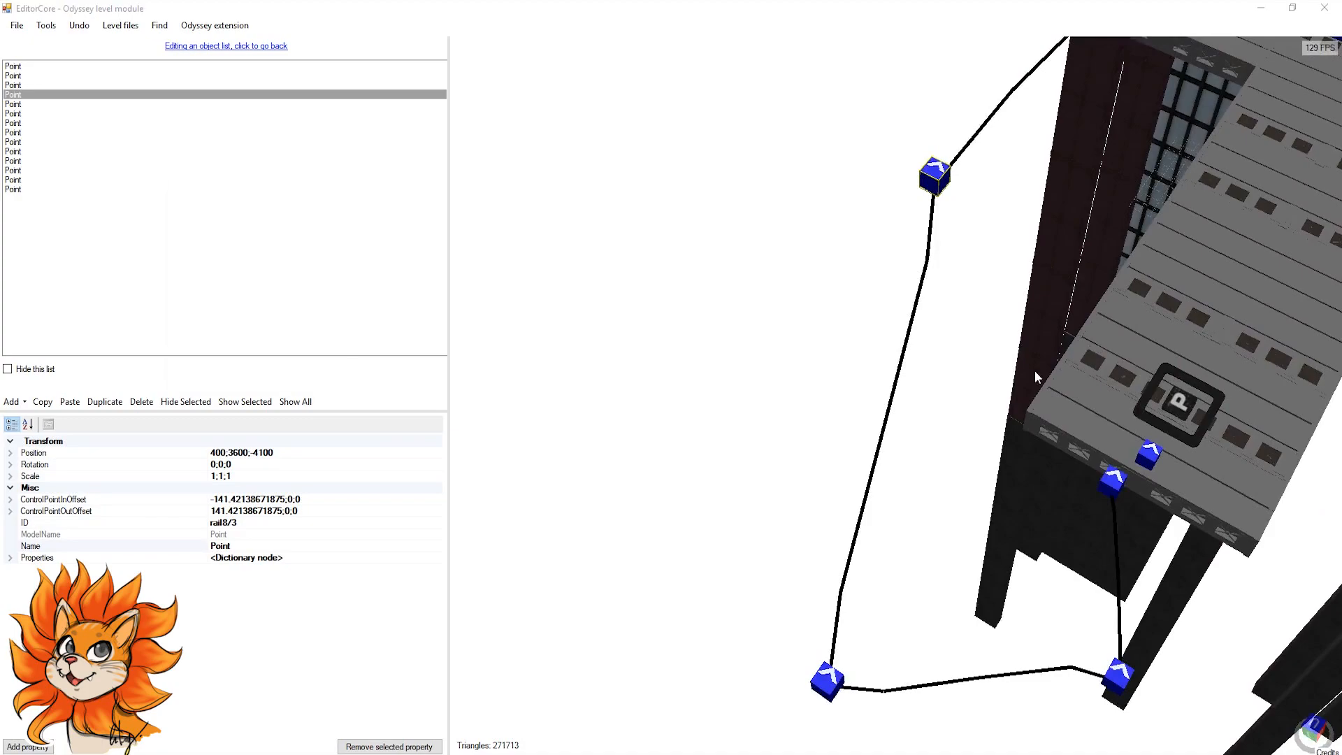
Step: Move the rail's fourth point to position 100;3400;-4300 and set its ControlPointInOffset to -2000;1000;0
{"action": "key", "text": "c"}
{"action": "left_click", "coordinate": [338, 180]}
{"action": "right_click_drag", "start_coordinate": [1101, 217], "coordinate": [858, 504]}
{"action": "scroll", "coordinate": [797, 545], "scroll_direction": "up", "scroll_amount": 6}
{"action": "scroll", "coordinate": [799, 545], "scroll_direction": "down", "scroll_amount": 4}
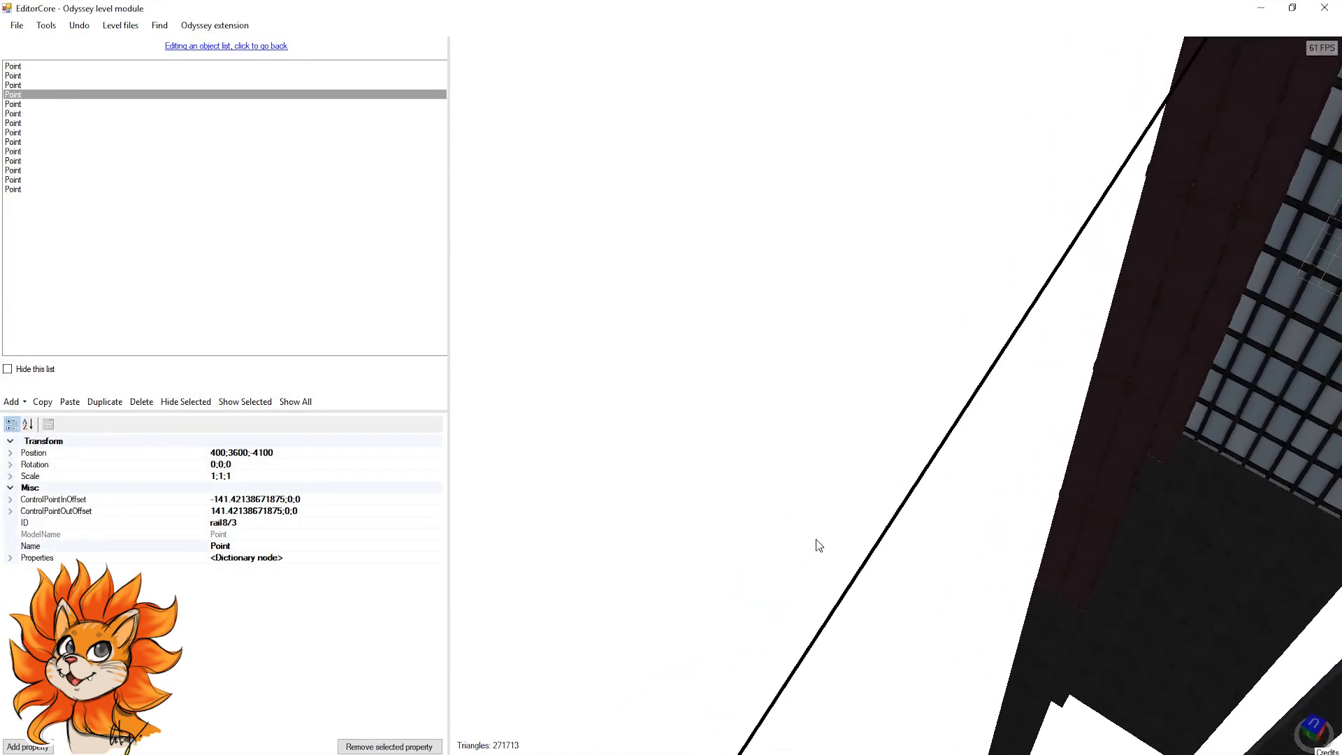
{"action": "scroll", "coordinate": [858, 457], "scroll_direction": "up", "scroll_amount": 2}
{"action": "scroll", "coordinate": [859, 457], "scroll_direction": "up", "scroll_amount": 2}
{"action": "scroll", "coordinate": [858, 456], "scroll_direction": "down", "scroll_amount": 2}
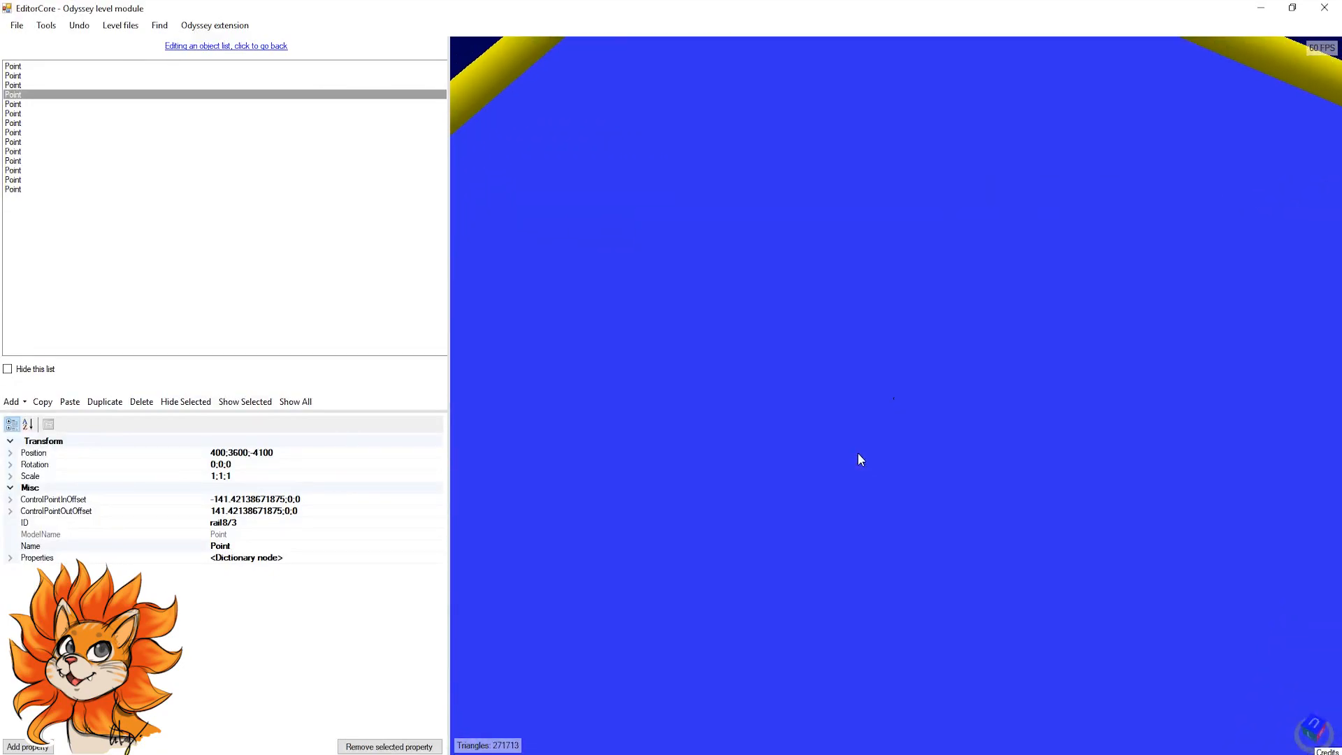
{"action": "scroll", "coordinate": [859, 459], "scroll_direction": "down", "scroll_amount": 3}
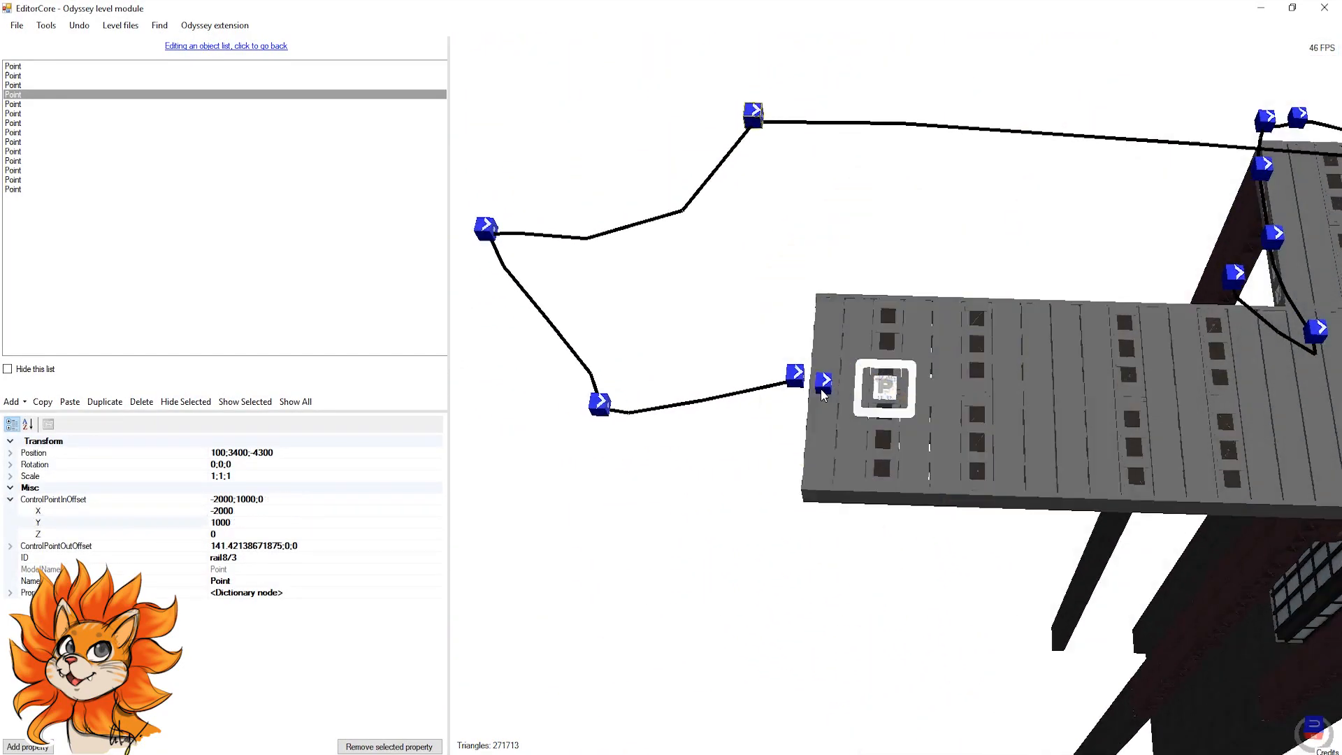
Step: Set the Y value of the fourth point's ControlPointInOffset to -1000
{"action": "scroll", "coordinate": [858, 325], "scroll_direction": "up", "scroll_amount": 2}
{"action": "right_click_drag", "start_coordinate": [857, 325], "coordinate": [1114, 373]}
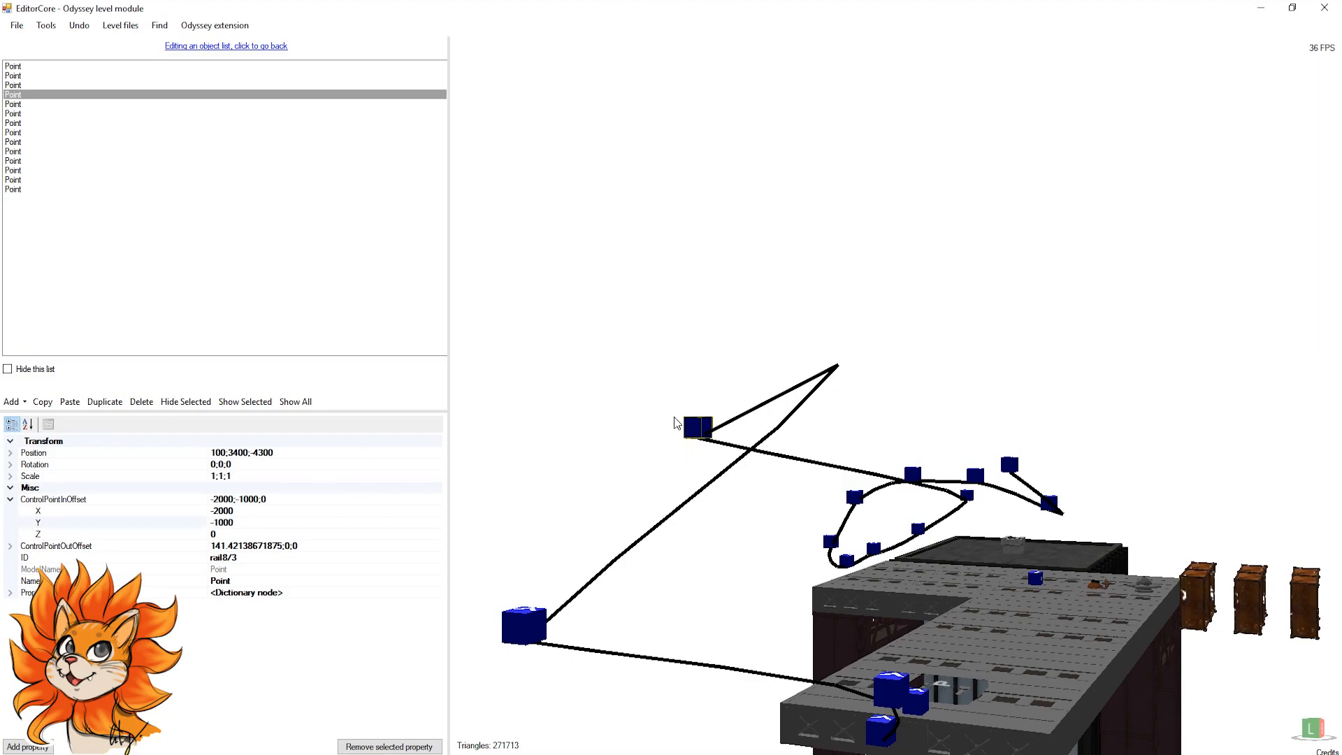
{"action": "mouse_move", "coordinate": [695, 439]}
{"action": "left_mouse_down"}
{"action": "mouse_move", "coordinate": [695, 455]}
{"action": "mouse_move", "coordinate": [695, 423]}
{"action": "left_mouse_up"}
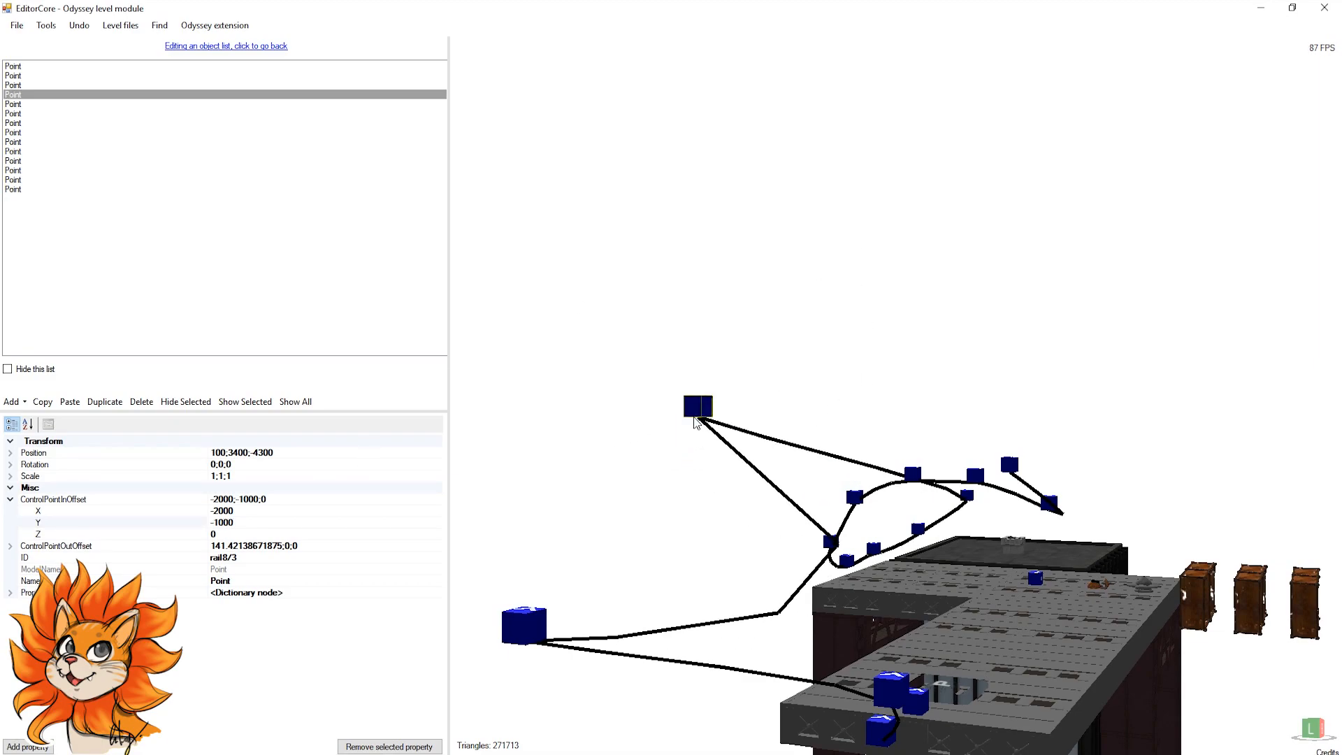
Step: Move the rail's third point, rail8/2, farther out from the platform's end to position -300;2800;-6000
{"action": "right_click_drag", "start_coordinate": [780, 455], "coordinate": [899, 610]}
{"action": "scroll", "coordinate": [920, 547], "scroll_direction": "down", "scroll_amount": 3}
{"action": "scroll", "coordinate": [828, 633], "scroll_direction": "up", "scroll_amount": 3}
{"action": "middle_click_drag", "start_coordinate": [782, 644], "coordinate": [869, 332]}
{"action": "left_click", "coordinate": [875, 269]}
{"action": "right_click_drag", "start_coordinate": [1003, 337], "coordinate": [944, 378]}
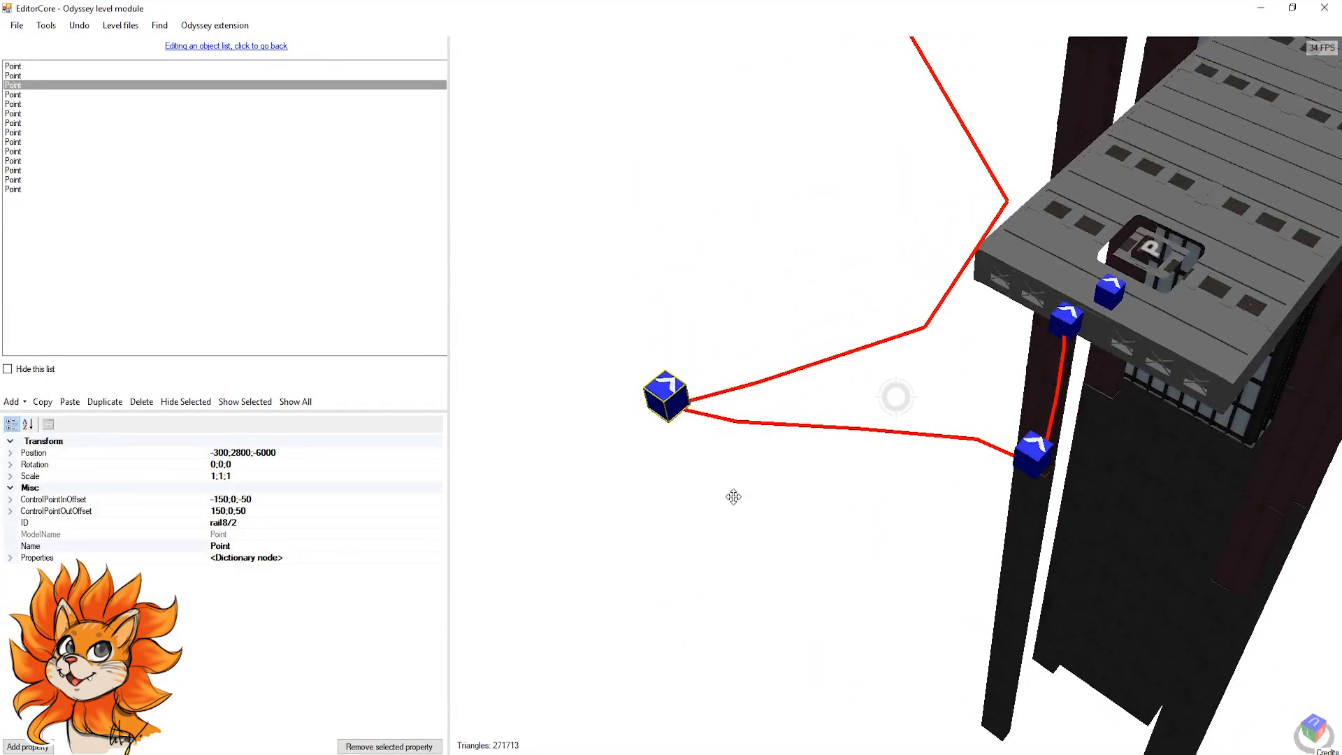
{"action": "right_click_drag", "start_coordinate": [733, 496], "coordinate": [720, 498]}
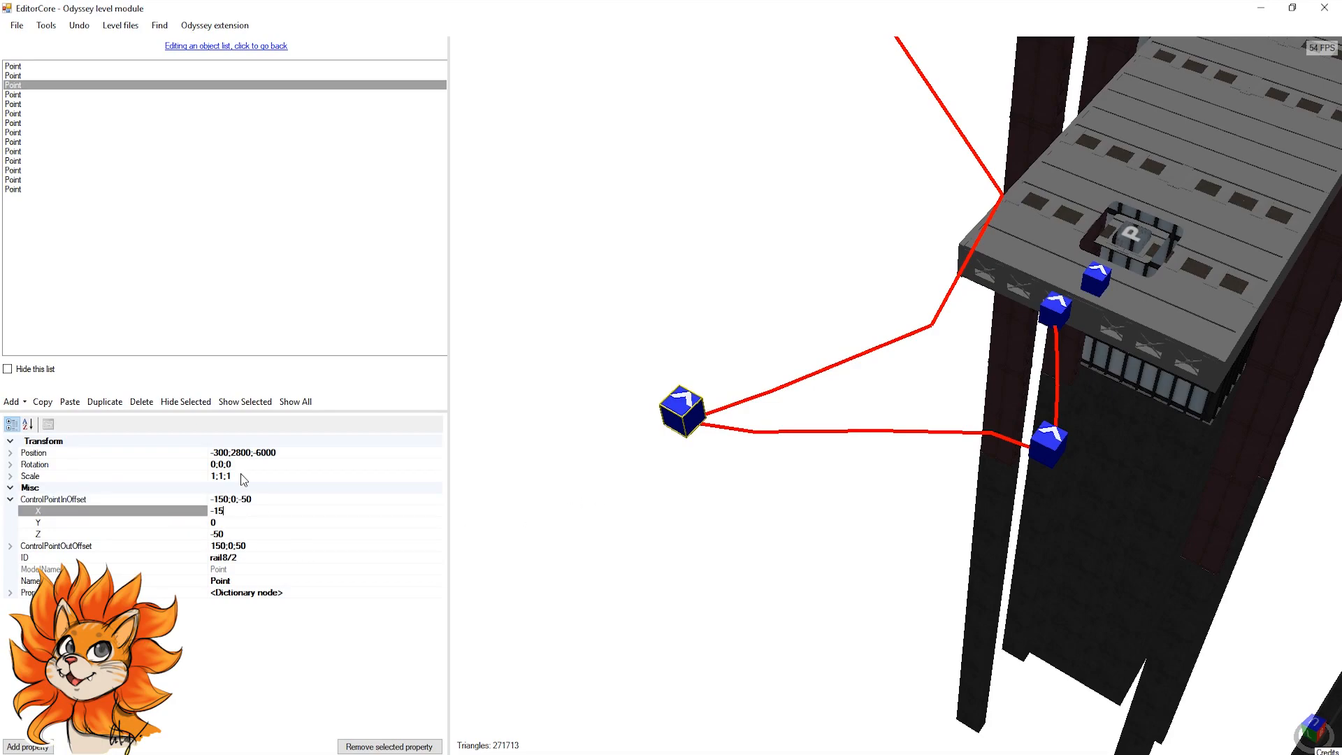
Step: Set the X value of the third point's ControlPointInOffset to -1000
{"action": "key", "text": "BackSpace"}
{"action": "type", "text": "000"}
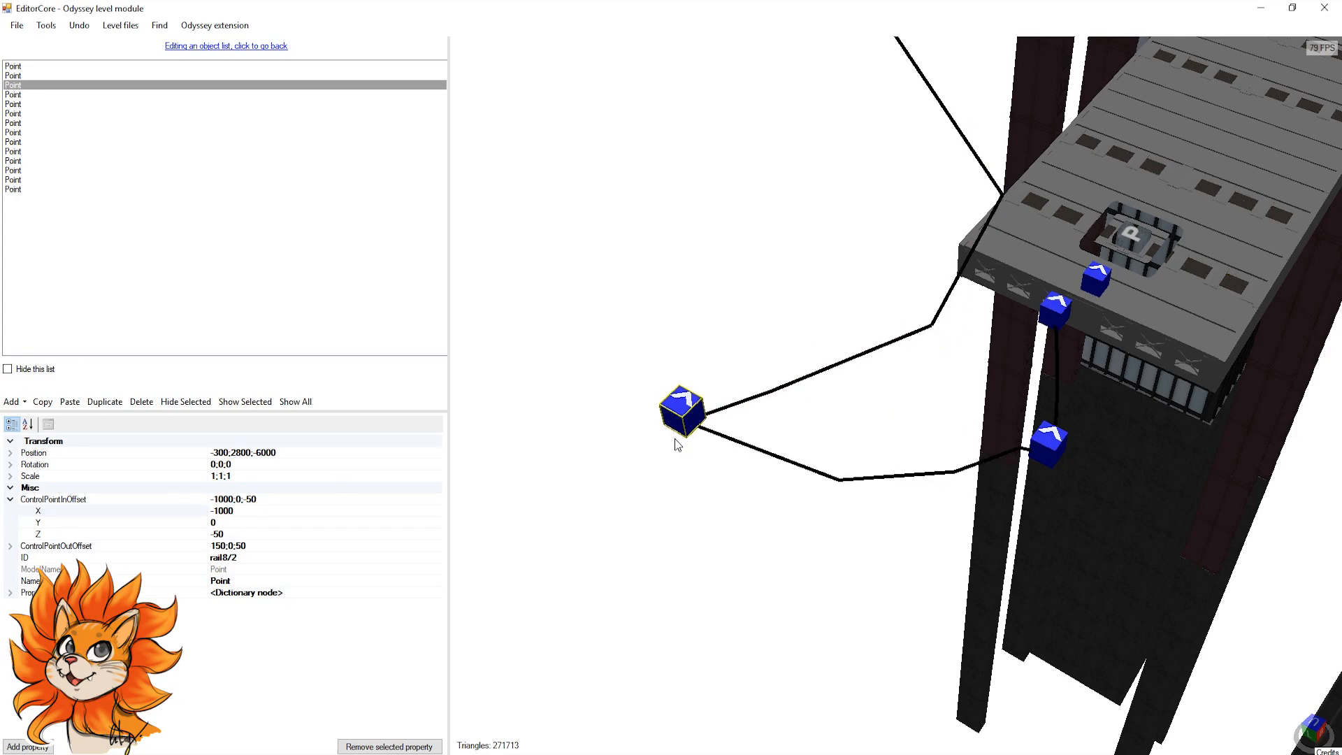
{"action": "right_click_drag", "start_coordinate": [782, 509], "coordinate": [843, 509]}
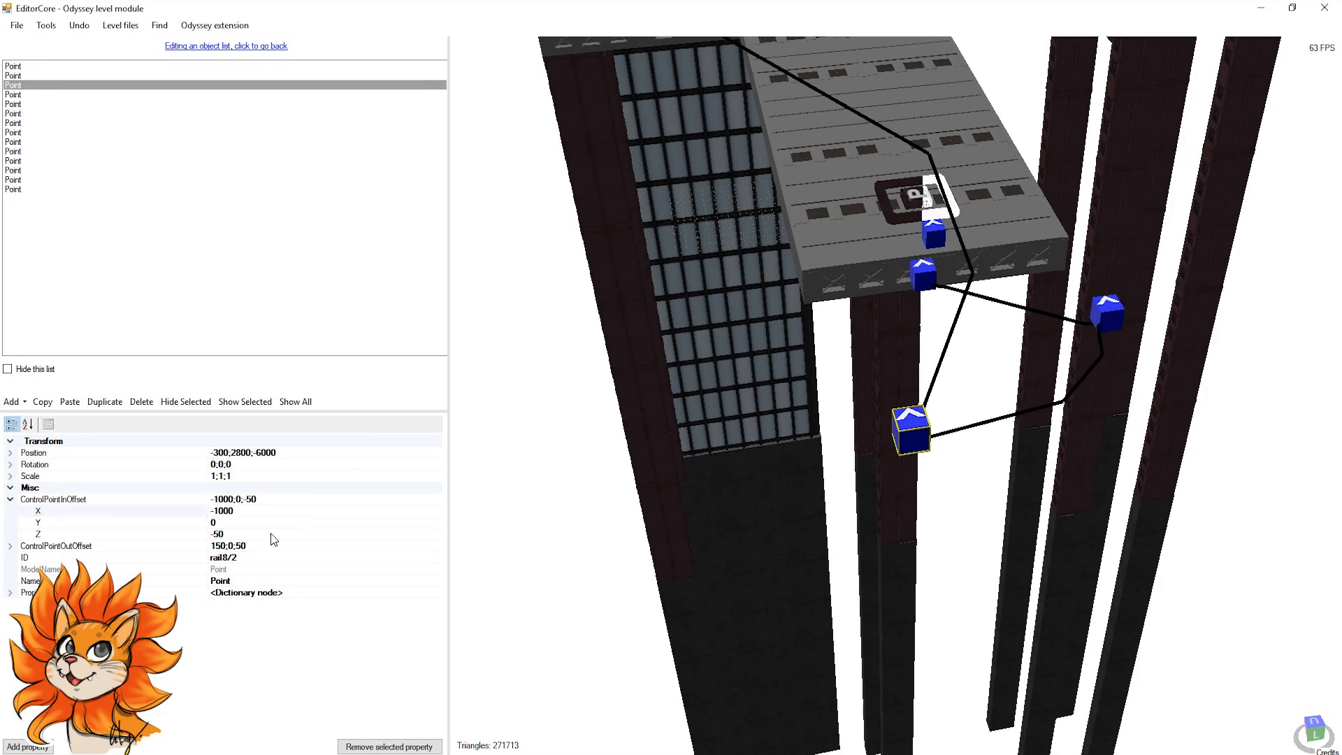
Step: Move the rail's third point to position -200;2800;-6000 and set its ControlPointInOffset X to -5000
{"action": "left_click_drag", "start_coordinate": [903, 430], "coordinate": [879, 461]}
{"action": "scroll", "coordinate": [935, 466], "scroll_direction": "down", "scroll_amount": 8}
{"action": "right_click_drag", "start_coordinate": [1016, 443], "coordinate": [965, 510]}
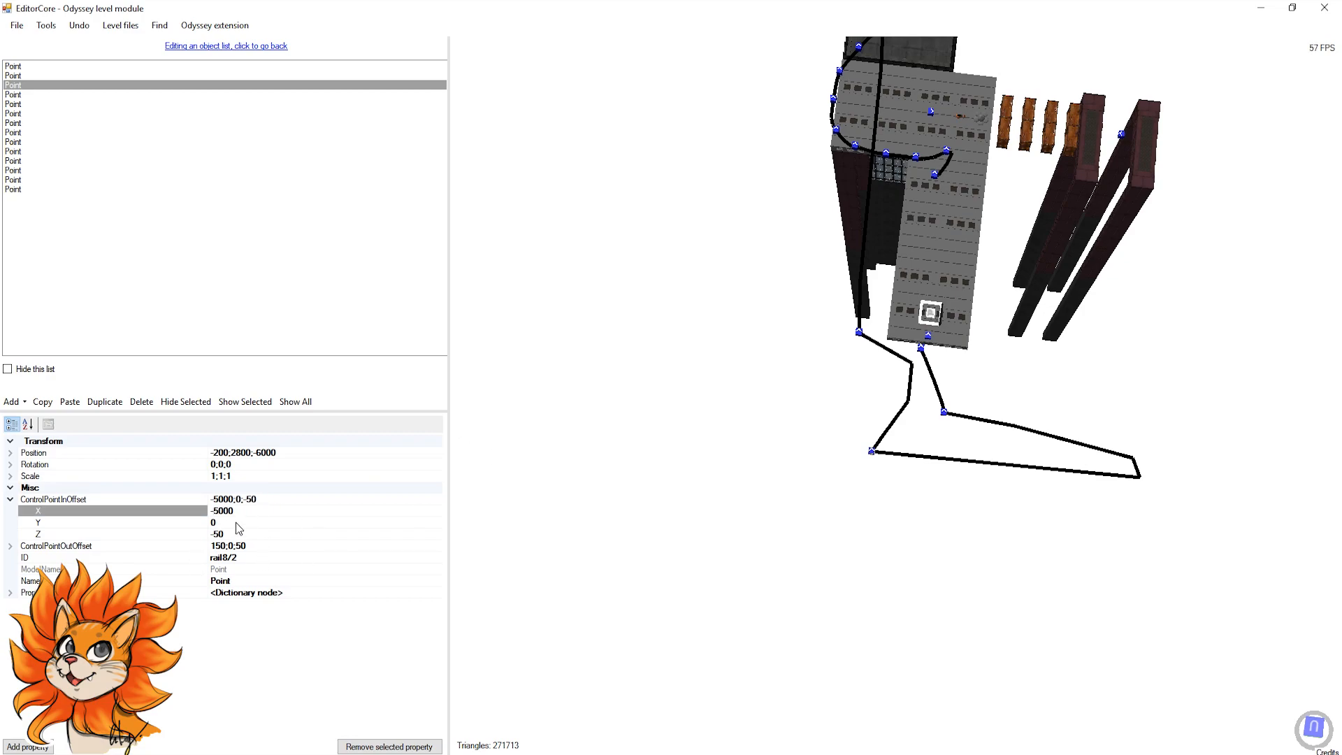
Step: Move the rail's third point to position -200;2900;-5900 and set its ControlPointInOffset to -1000;0;2000
{"action": "scroll", "coordinate": [924, 531], "scroll_direction": "up", "scroll_amount": 6}
{"action": "right_click_drag", "start_coordinate": [924, 559], "coordinate": [913, 475]}
{"action": "scroll", "coordinate": [912, 483], "scroll_direction": "down", "scroll_amount": 3}
{"action": "left_click_drag", "start_coordinate": [802, 522], "coordinate": [805, 471], "text": "alt"}
{"action": "scroll", "coordinate": [924, 491], "scroll_direction": "down", "scroll_amount": 4}
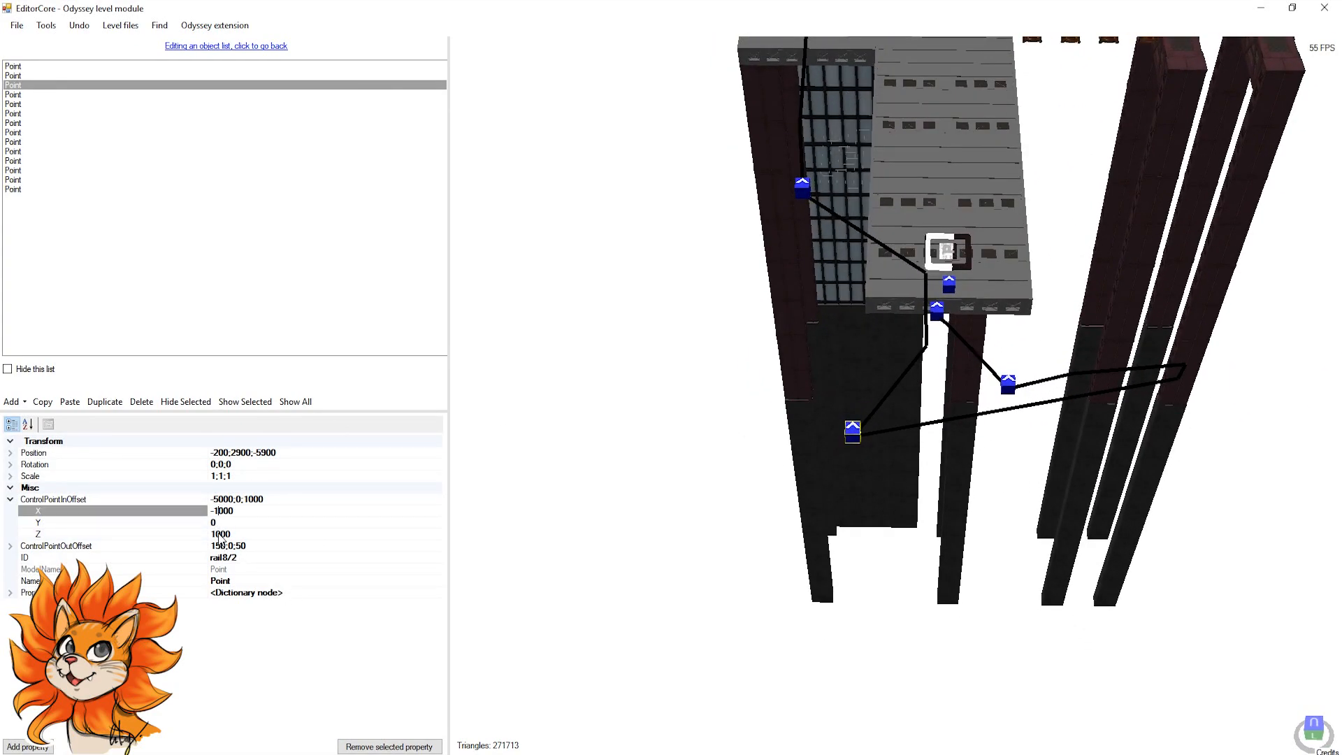
{"action": "scroll", "coordinate": [905, 336], "scroll_direction": "up", "scroll_amount": 4}
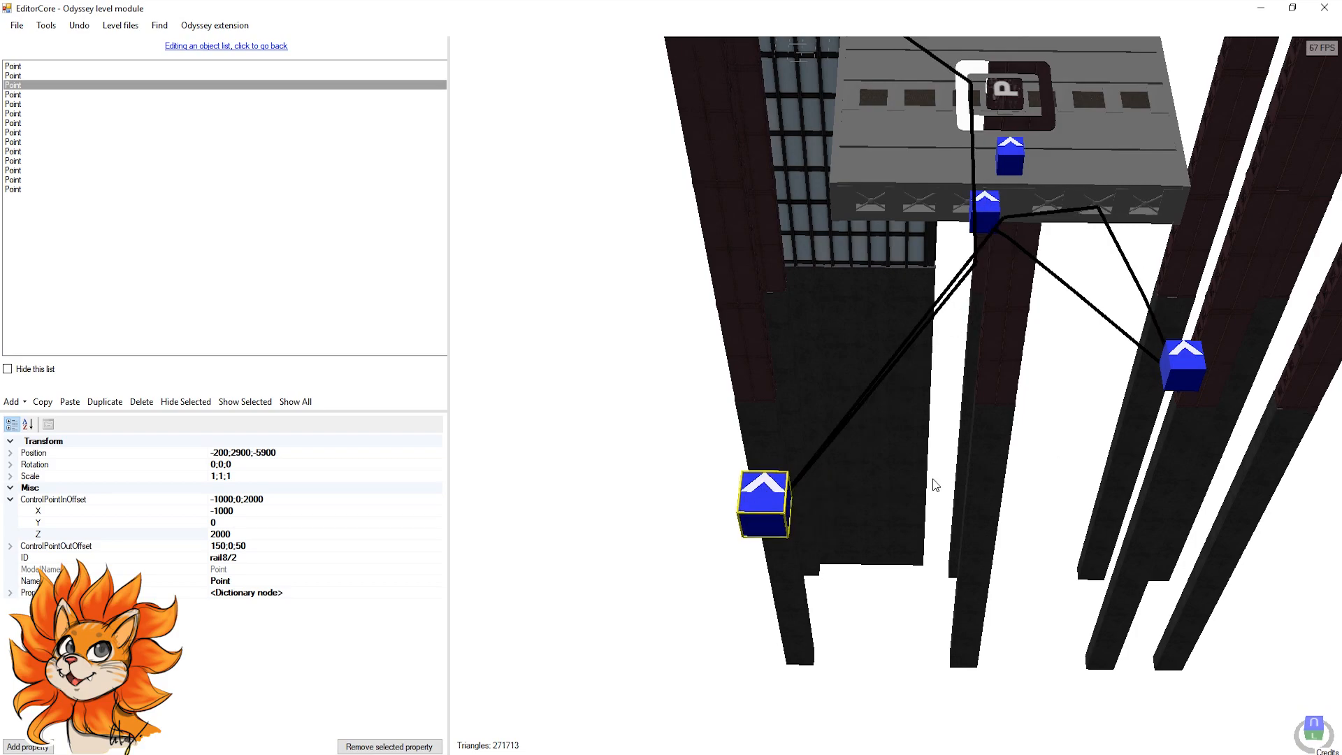
Step: Move the rail's fifth point, rail8/4, high above the platform to position 1100;5000;-2200
{"action": "right_click_drag", "start_coordinate": [934, 480], "coordinate": [584, 467]}
{"action": "left_click", "coordinate": [987, 390]}
{"action": "right_click_drag", "start_coordinate": [1134, 386], "coordinate": [1024, 344]}
{"action": "left_click", "coordinate": [1081, 297]}
{"action": "right_click_drag", "start_coordinate": [1082, 296], "coordinate": [949, 591]}
{"action": "scroll", "coordinate": [999, 608], "scroll_direction": "up", "scroll_amount": 5}
{"action": "right_click_drag", "start_coordinate": [1058, 629], "coordinate": [1193, 584]}
{"action": "left_click_drag", "start_coordinate": [1193, 610], "coordinate": [854, 190]}
{"action": "right_click_drag", "start_coordinate": [886, 529], "coordinate": [870, 485]}
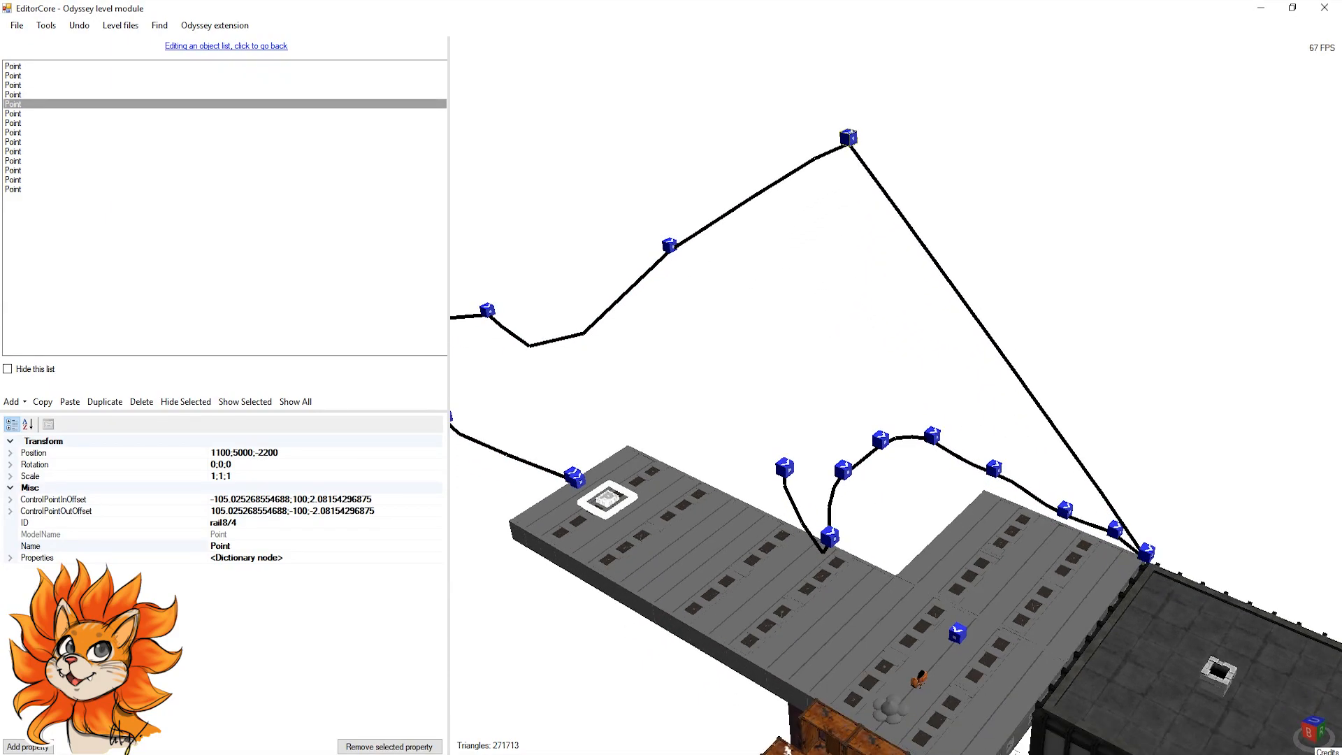
Step: Copy the position value of the rail's last point, rail8/13
{"action": "scroll", "coordinate": [865, 338], "scroll_direction": "up", "scroll_amount": 5}
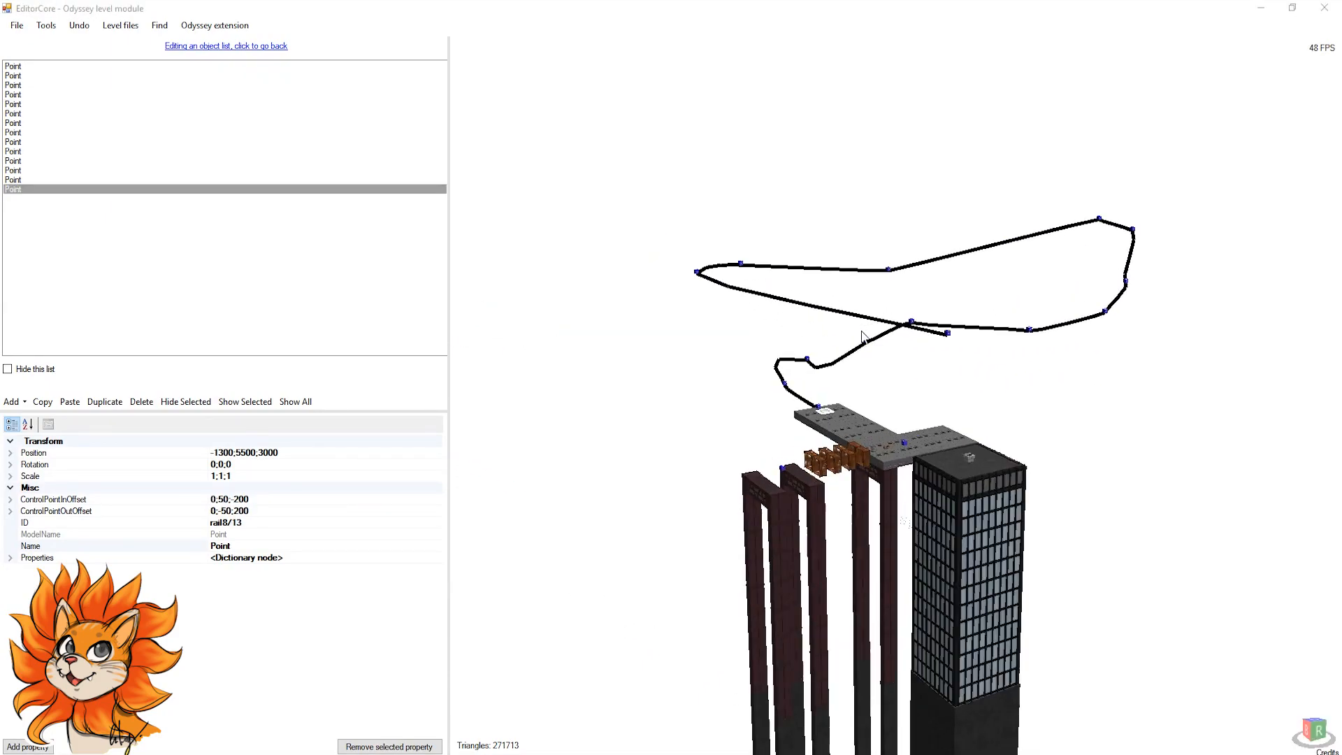
{"action": "mouse_move", "coordinate": [895, 396]}
{"action": "right_mouse_down"}
{"action": "mouse_move", "coordinate": [911, 372]}
{"action": "mouse_move", "coordinate": [1019, 351]}
{"action": "mouse_move", "coordinate": [1054, 322]}
{"action": "mouse_move", "coordinate": [958, 315]}
{"action": "mouse_move", "coordinate": [881, 405]}
{"action": "right_mouse_up"}
{"action": "scroll", "coordinate": [882, 481], "scroll_direction": "up", "scroll_amount": 5}
{"action": "scroll", "coordinate": [887, 471], "scroll_direction": "down", "scroll_amount": 5}
{"action": "right_click_drag", "start_coordinate": [936, 475], "coordinate": [804, 513]}
{"action": "scroll", "coordinate": [700, 404], "scroll_direction": "up", "scroll_amount": 8}
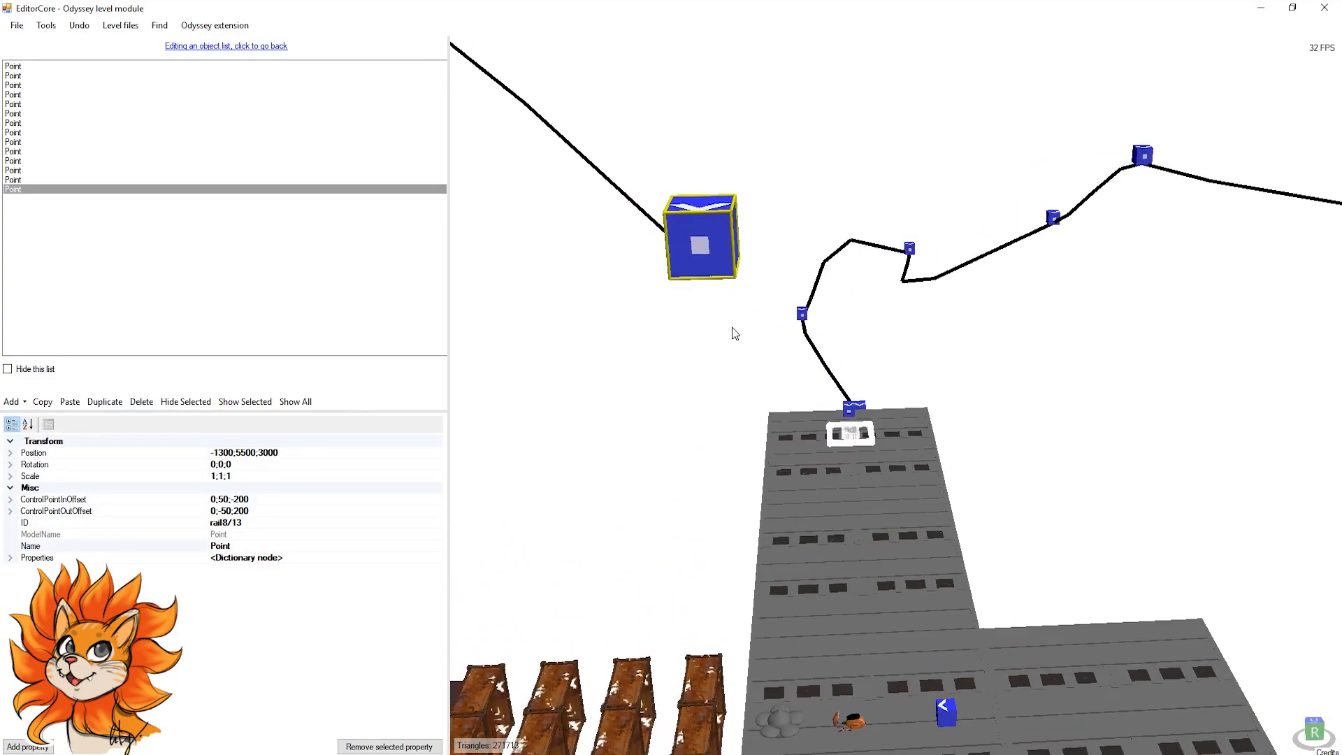
{"action": "scroll", "coordinate": [514, 418], "scroll_direction": "down", "scroll_amount": 4}
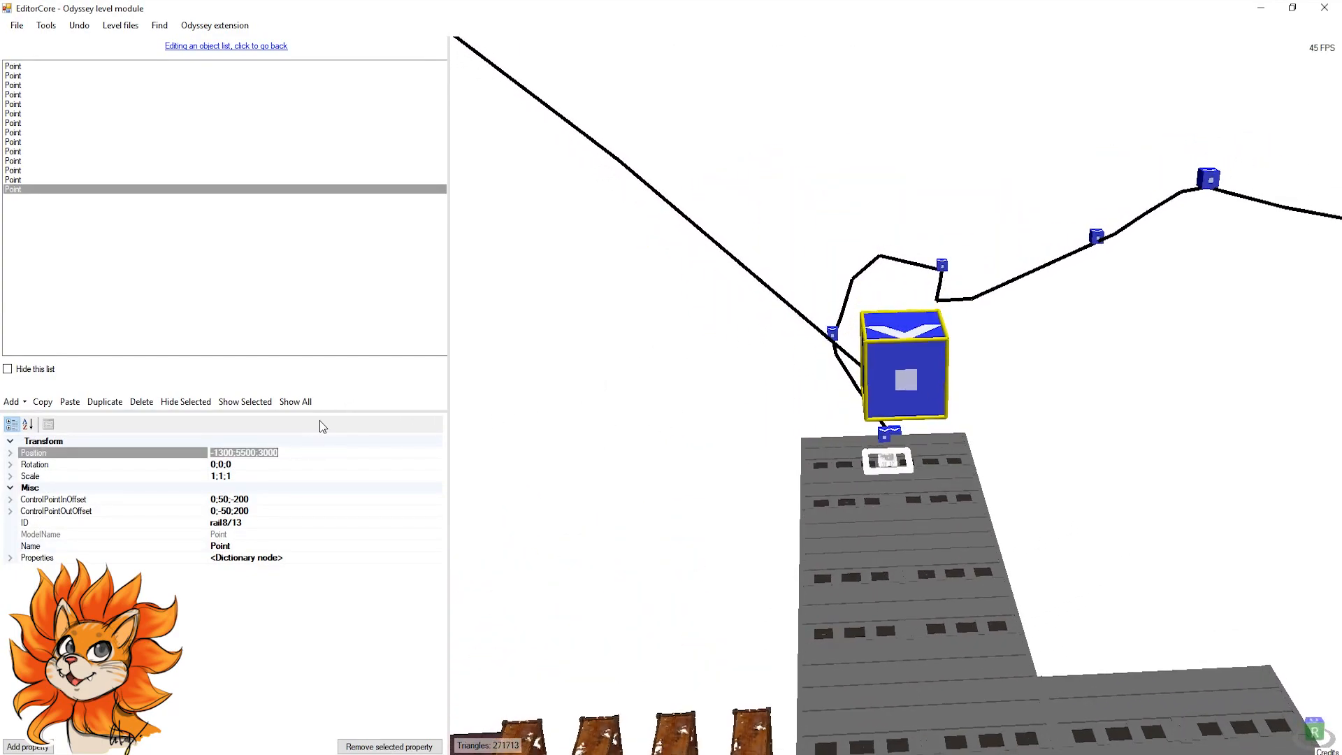
Step: Return to the main object list and paste the copied position -1300;5500;3000 into a rusty BikeSteelExFallParts000 object beside the platform
{"action": "left_click", "coordinate": [198, 46]}
{"action": "scroll", "coordinate": [758, 563], "scroll_direction": "down", "scroll_amount": 6}
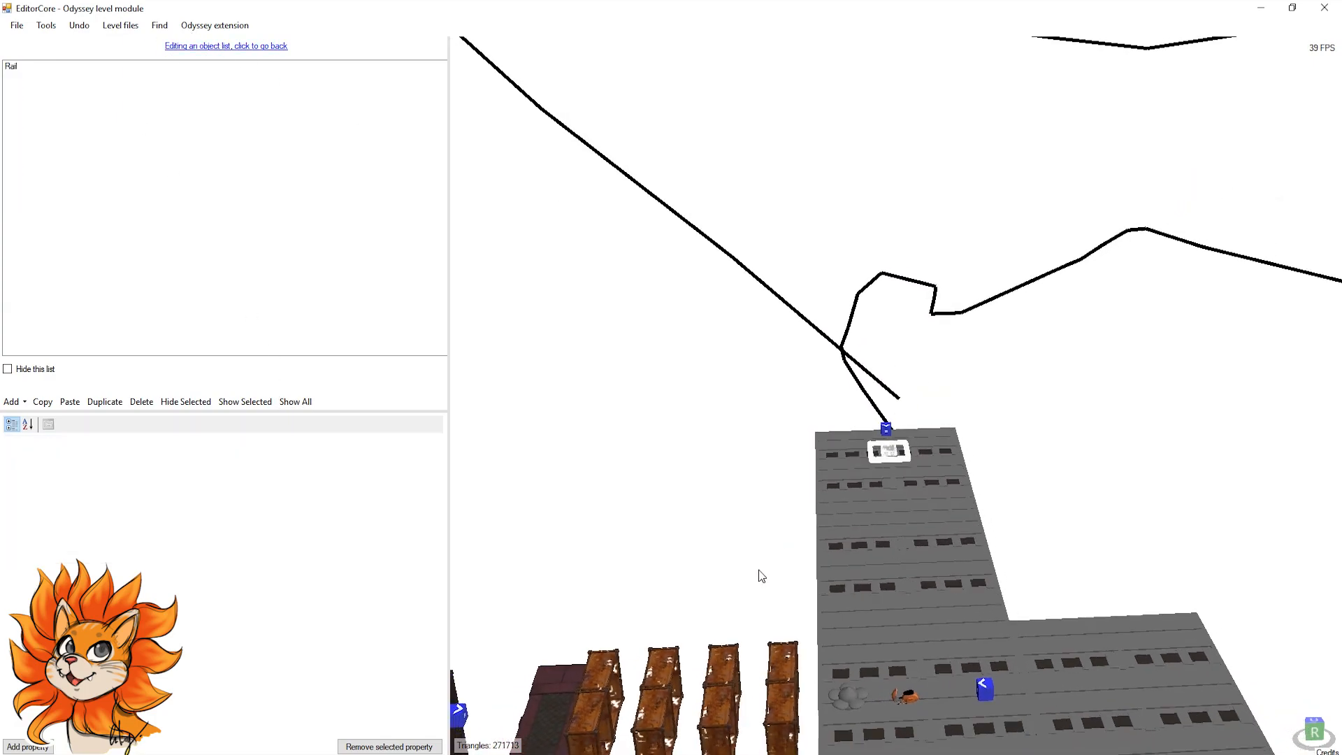
{"action": "scroll", "coordinate": [773, 628], "scroll_direction": "up", "scroll_amount": 1}
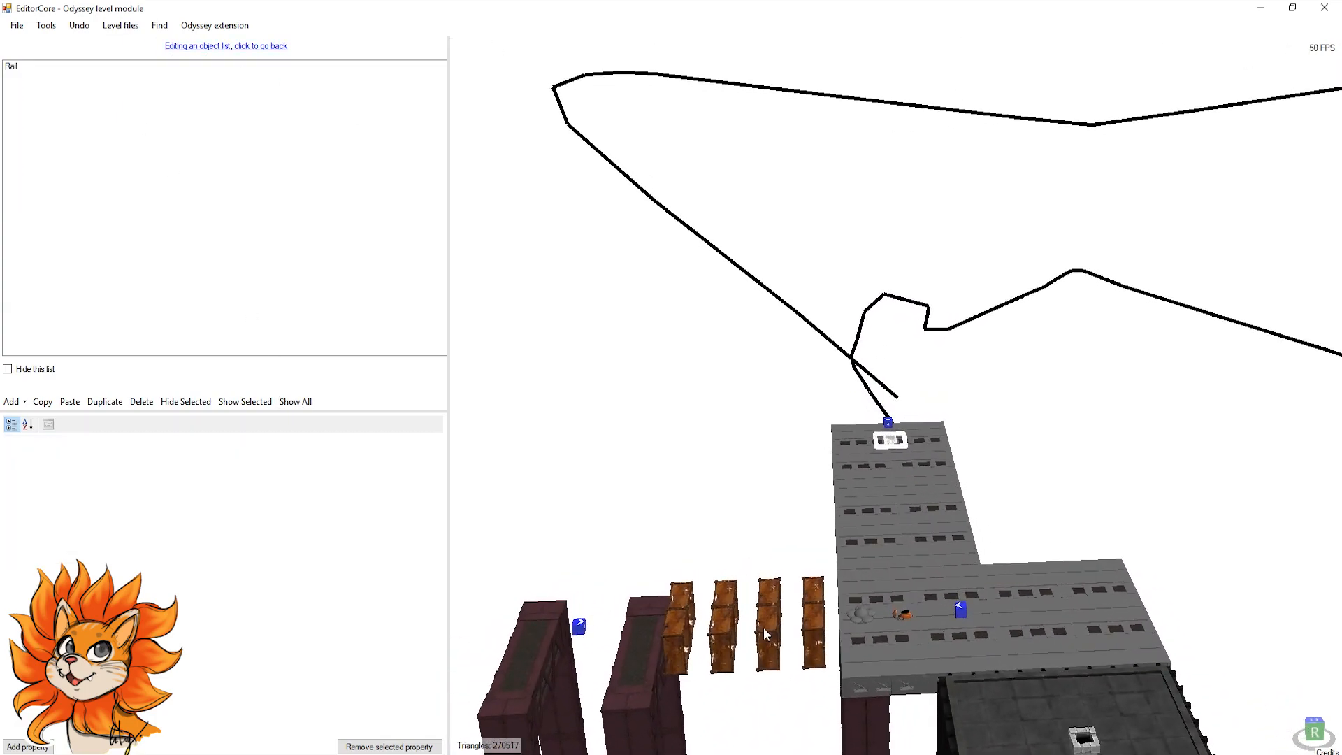
{"action": "left_click", "coordinate": [236, 47]}
{"action": "left_click", "coordinate": [769, 662]}
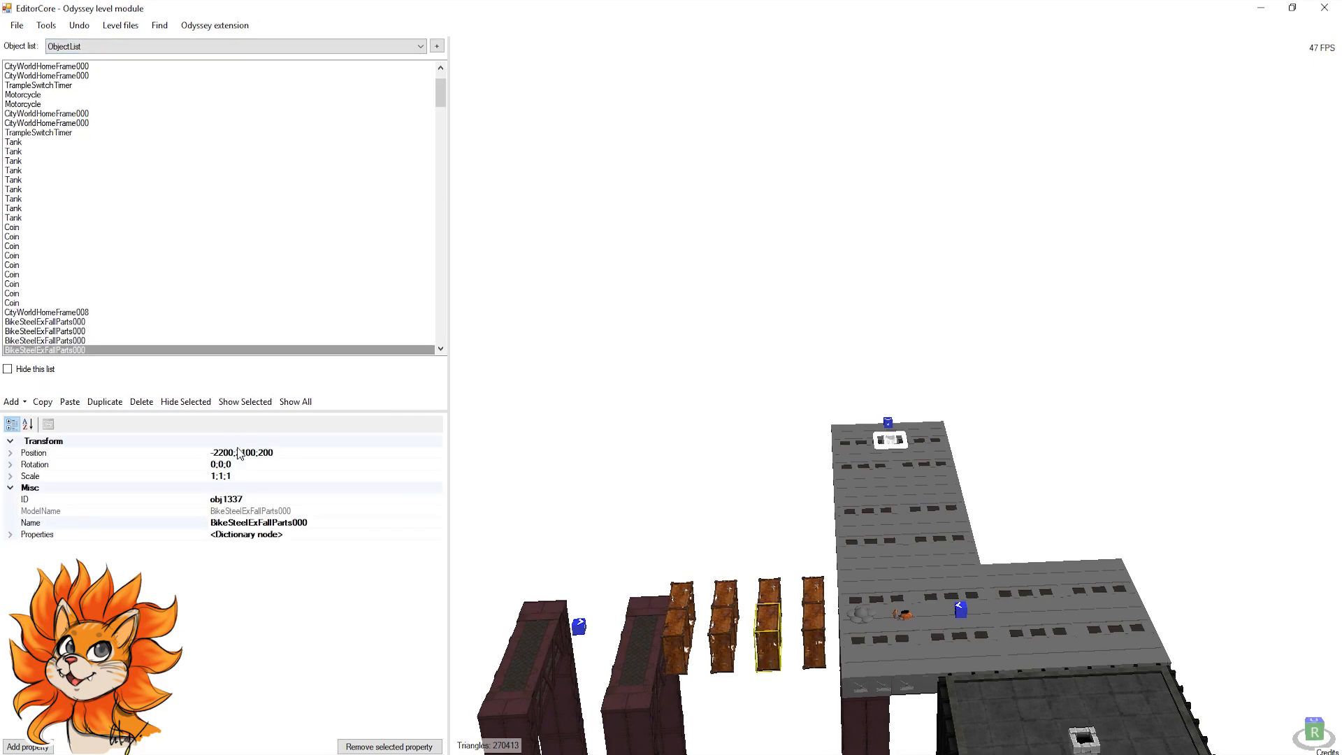
{"action": "key", "text": "ctrl+v"}
{"action": "key", "text": "Return"}
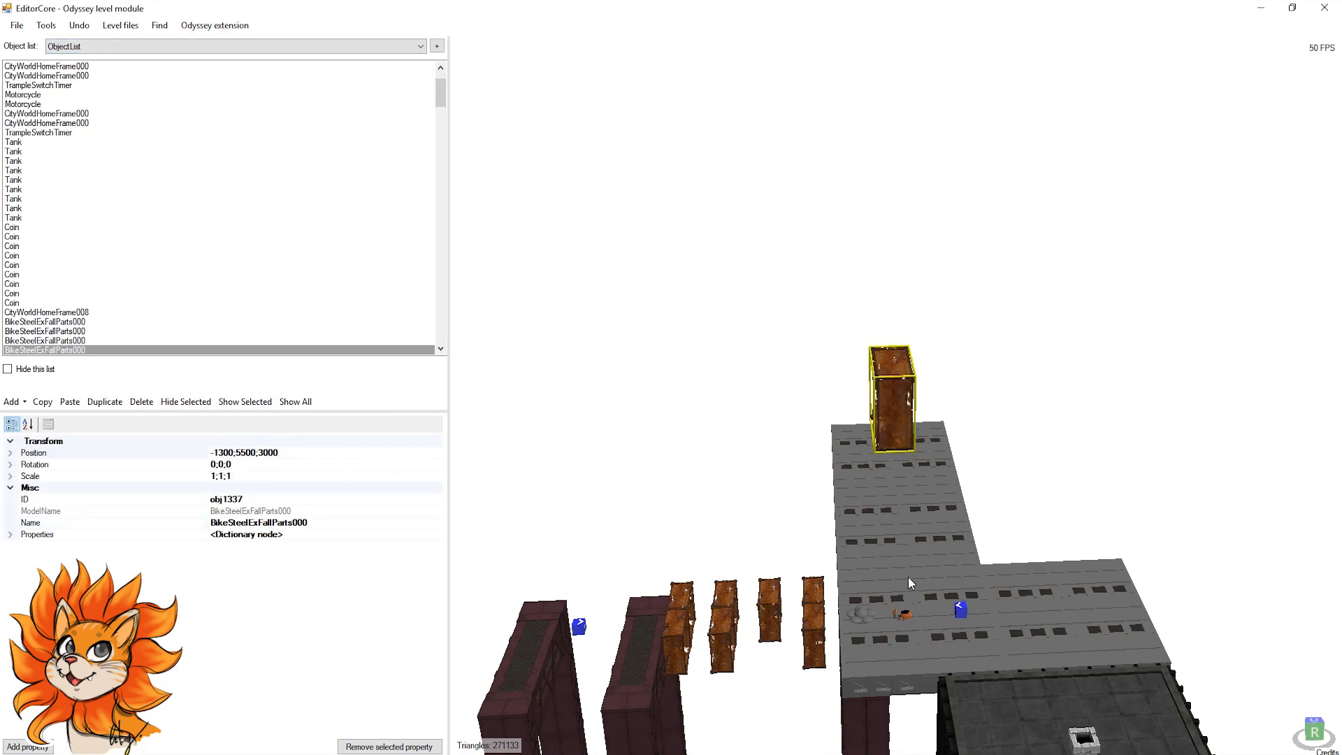
Step: Examine the relocated BikeSteelExFallParts000 object's placement relative to the platform and building from several angles
{"action": "left_click", "coordinate": [979, 619]}
{"action": "left_click", "coordinate": [902, 395]}
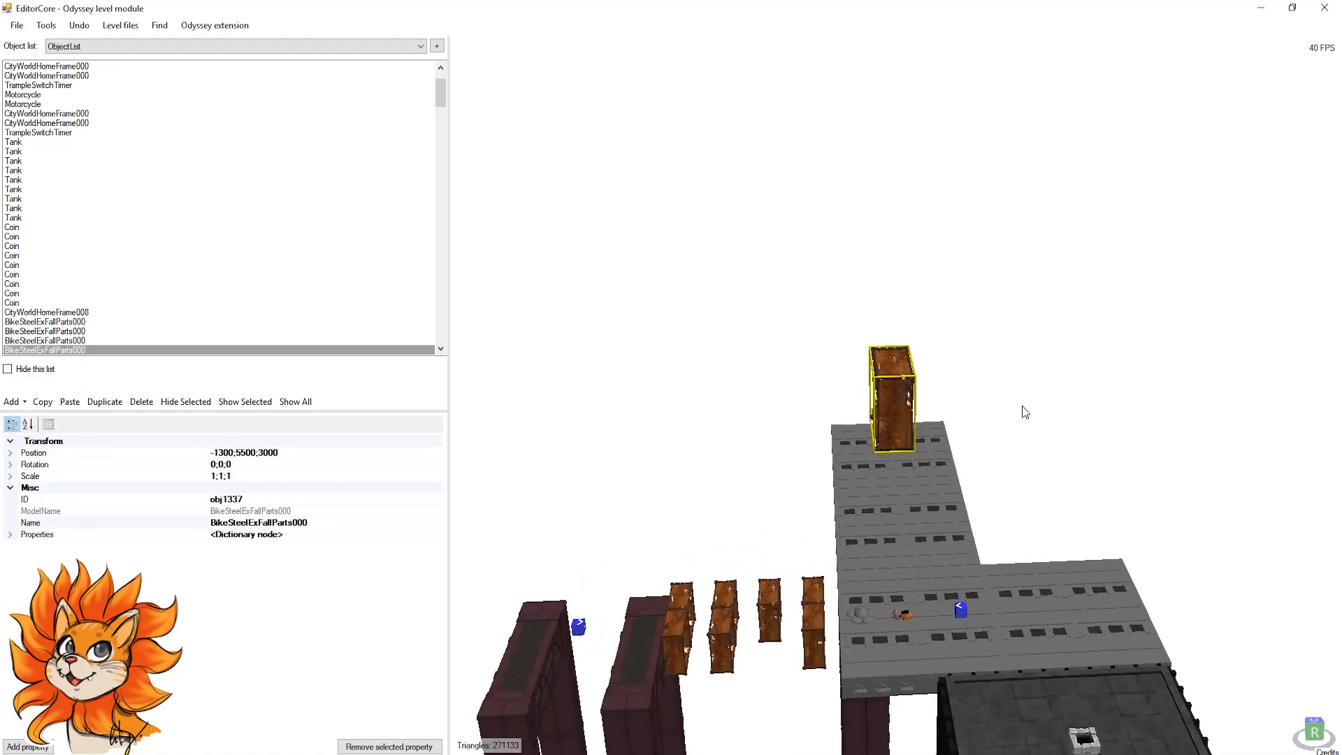
{"action": "key", "text": "space"}
{"action": "right_click_drag", "start_coordinate": [931, 338], "coordinate": [875, 374]}
{"action": "scroll", "coordinate": [950, 383], "scroll_direction": "down", "scroll_amount": 10}
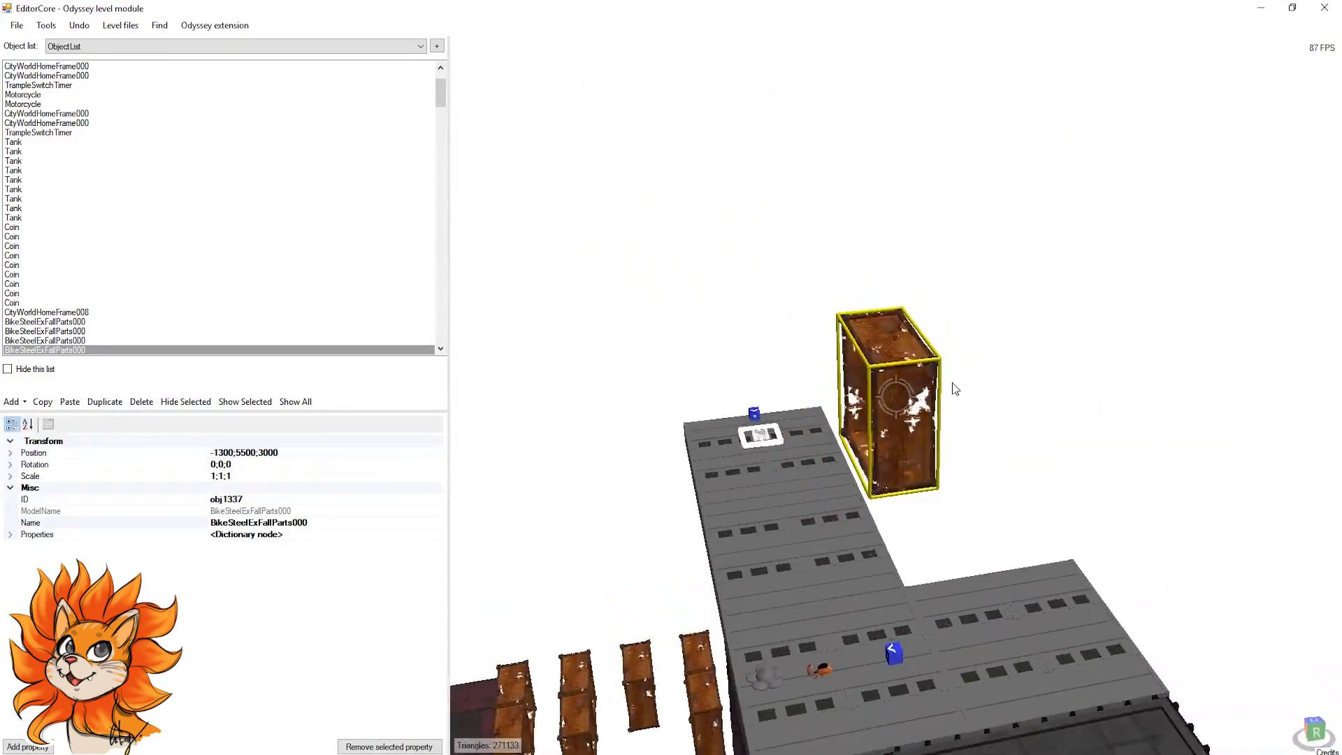
{"action": "scroll", "coordinate": [928, 449], "scroll_direction": "up", "scroll_amount": 6}
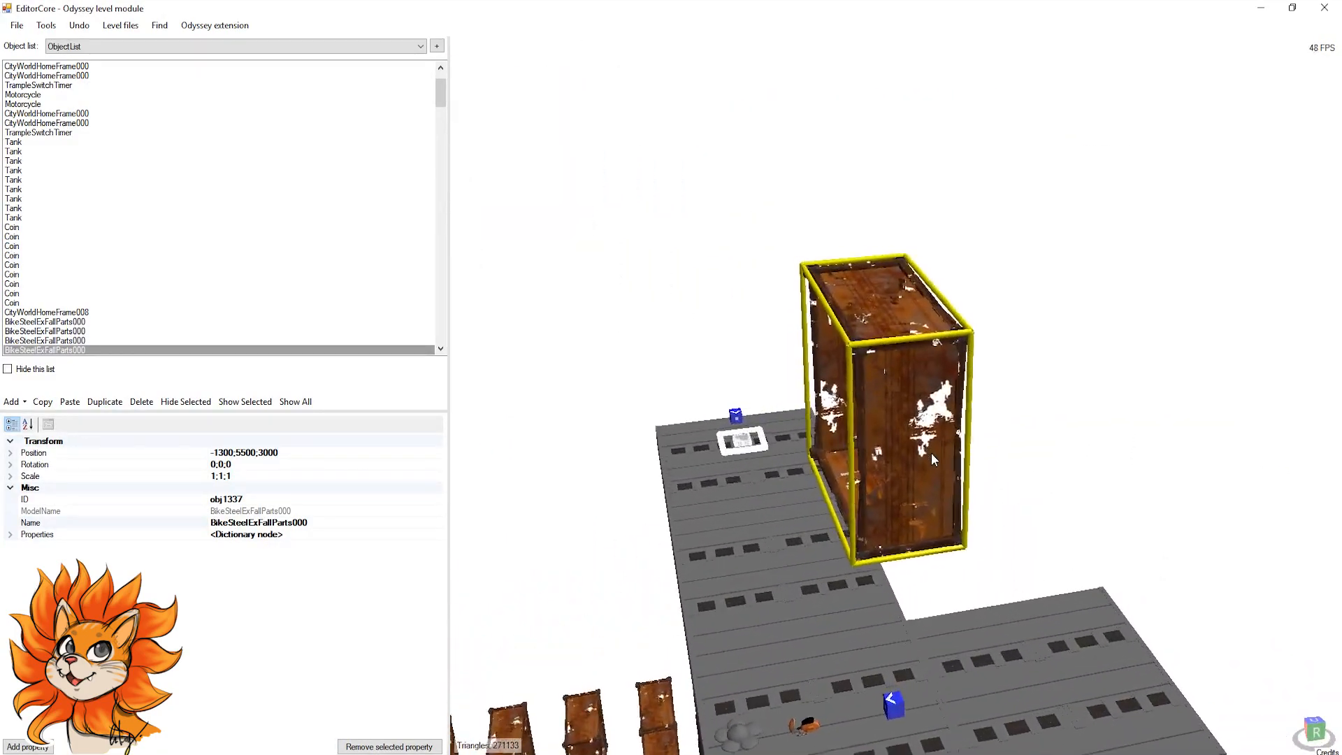
{"action": "scroll", "coordinate": [936, 450], "scroll_direction": "down", "scroll_amount": 6}
{"action": "right_click_drag", "start_coordinate": [945, 448], "coordinate": [873, 467]}
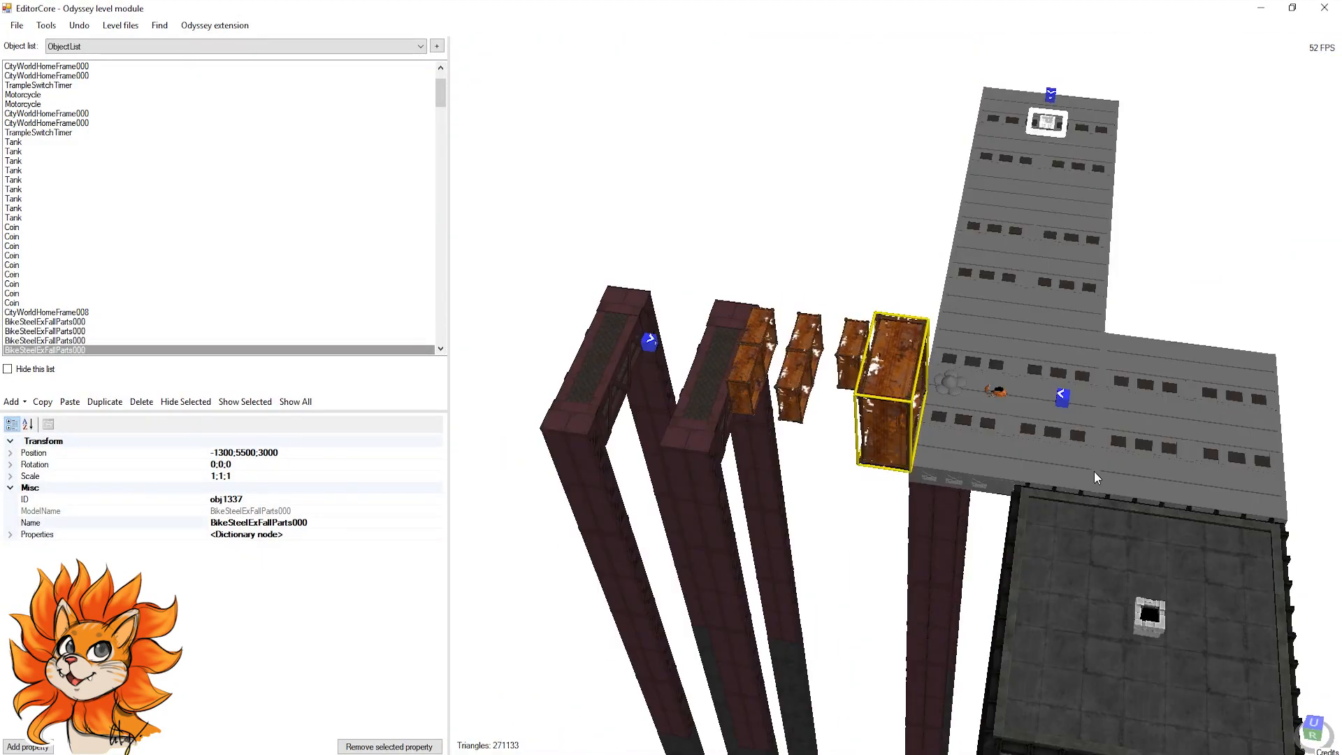
{"action": "scroll", "coordinate": [976, 433], "scroll_direction": "down", "scroll_amount": 4}
{"action": "scroll", "coordinate": [952, 434], "scroll_direction": "up", "scroll_amount": 6}
{"action": "right_click_drag", "start_coordinate": [952, 435], "coordinate": [811, 433]}
Step: Move a CityWorldHomeFrame004 pillar up into the air away from the building, to position -1500;4700;-3900
{"action": "left_click_drag", "start_coordinate": [739, 469], "coordinate": [901, 395], "text": "ctrl"}
{"action": "right_click_drag", "start_coordinate": [902, 395], "coordinate": [362, 365]}
{"action": "right_click_drag", "start_coordinate": [511, 452], "coordinate": [706, 447]}
{"action": "key", "text": "space"}
{"action": "scroll", "coordinate": [902, 427], "scroll_direction": "down", "scroll_amount": 4}
{"action": "right_click_drag", "start_coordinate": [909, 426], "coordinate": [1062, 420]}
{"action": "left_click_drag", "start_coordinate": [863, 500], "coordinate": [653, 501], "text": "ctrl"}
{"action": "scroll", "coordinate": [818, 492], "scroll_direction": "down", "scroll_amount": 4}
{"action": "right_click_drag", "start_coordinate": [819, 492], "coordinate": [815, 397]}
{"action": "left_click_drag", "start_coordinate": [815, 397], "coordinate": [552, 594], "text": "ctrl"}
{"action": "right_click_drag", "start_coordinate": [736, 471], "coordinate": [1006, 384]}
{"action": "left_click_drag", "start_coordinate": [864, 475], "coordinate": [1149, 400], "text": "ctrl"}
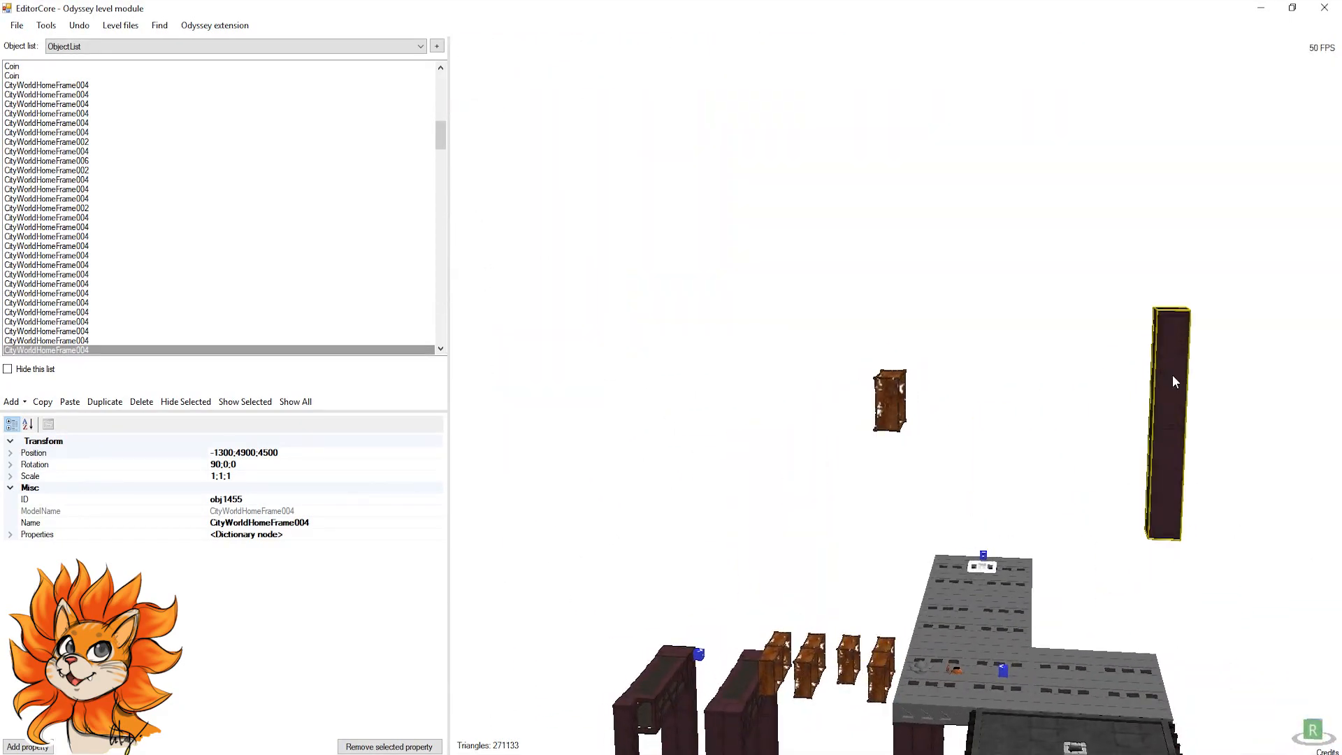
{"action": "right_click_drag", "start_coordinate": [1149, 400], "coordinate": [902, 401]}
{"action": "scroll", "coordinate": [902, 402], "scroll_direction": "down", "scroll_amount": 4}
{"action": "right_click_drag", "start_coordinate": [1162, 521], "coordinate": [1036, 608]}
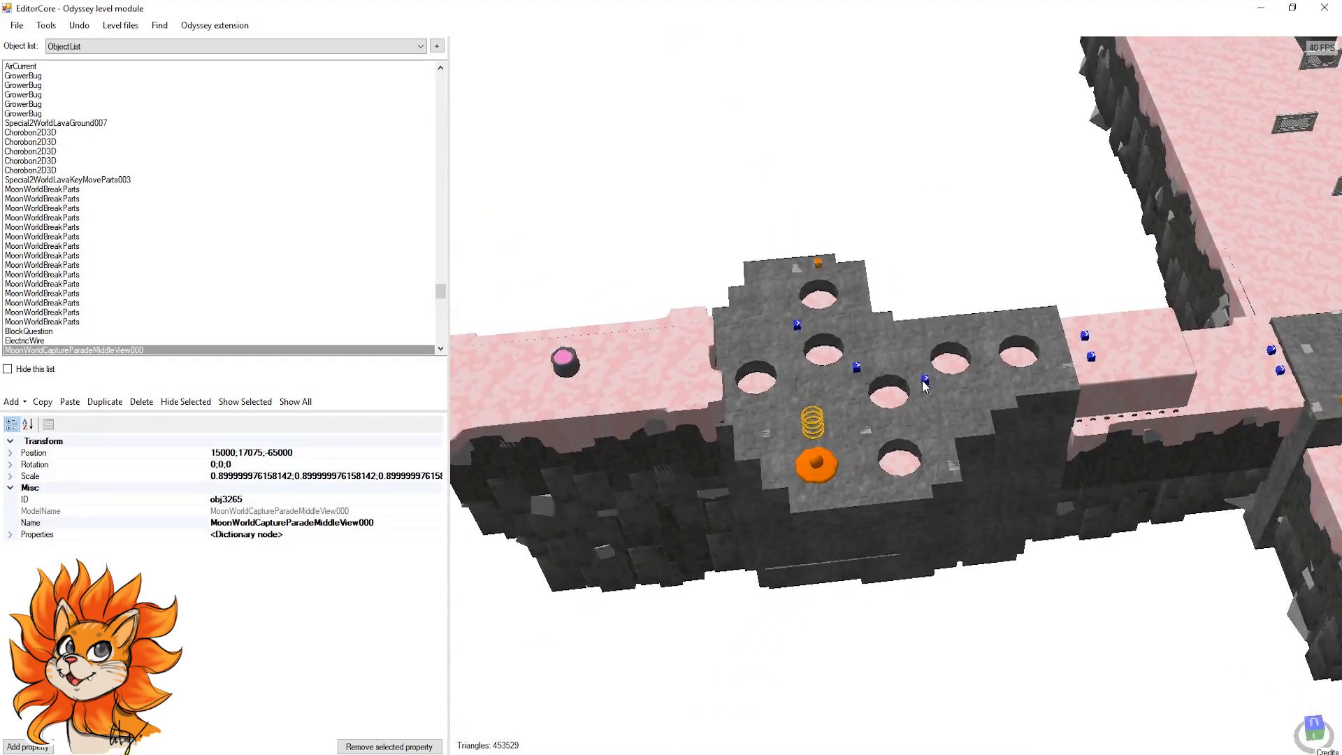
Step: In the lava level's editor window, select the Gunetter object between the floor holes and copy it
{"action": "left_click", "coordinate": [922, 379]}
{"action": "double_click", "coordinate": [922, 380]}
{"action": "scroll", "coordinate": [921, 381], "scroll_direction": "down", "scroll_amount": 3}
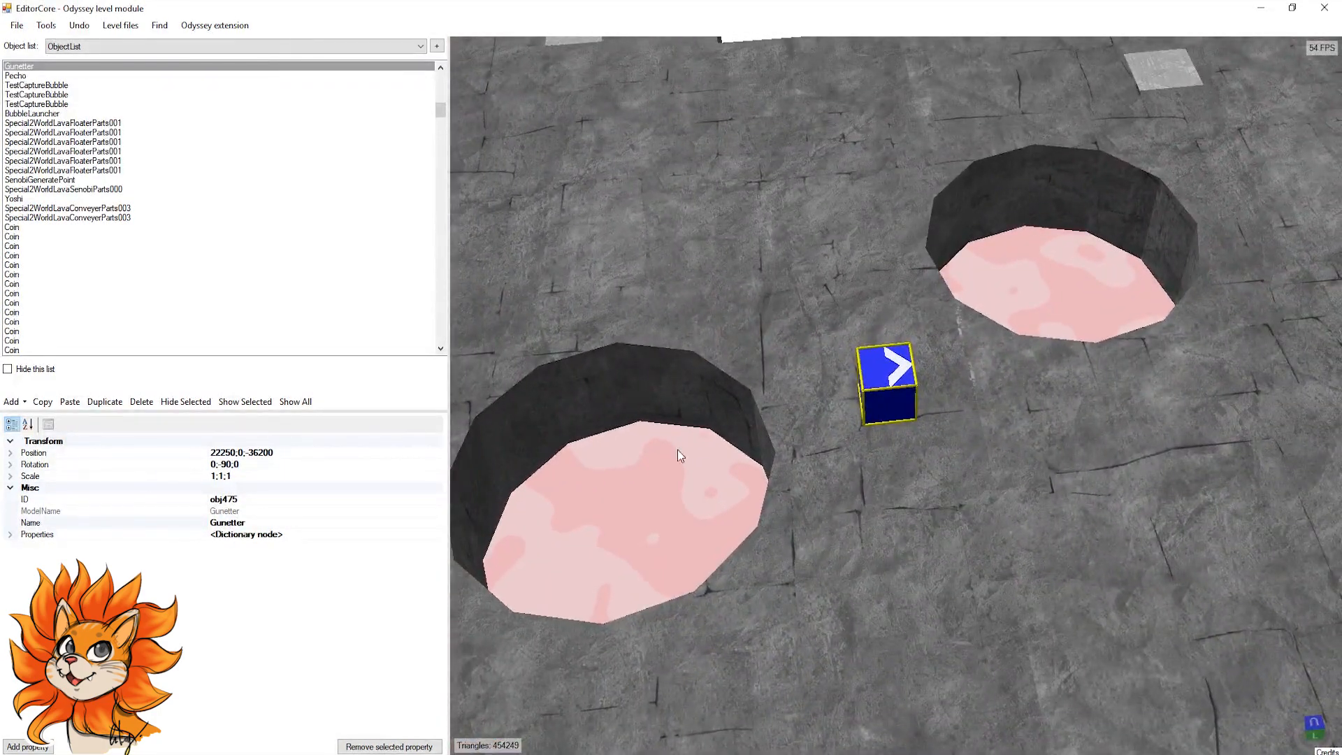
{"action": "scroll", "coordinate": [976, 461], "scroll_direction": "down", "scroll_amount": 6}
{"action": "scroll", "coordinate": [972, 461], "scroll_direction": "up", "scroll_amount": 5}
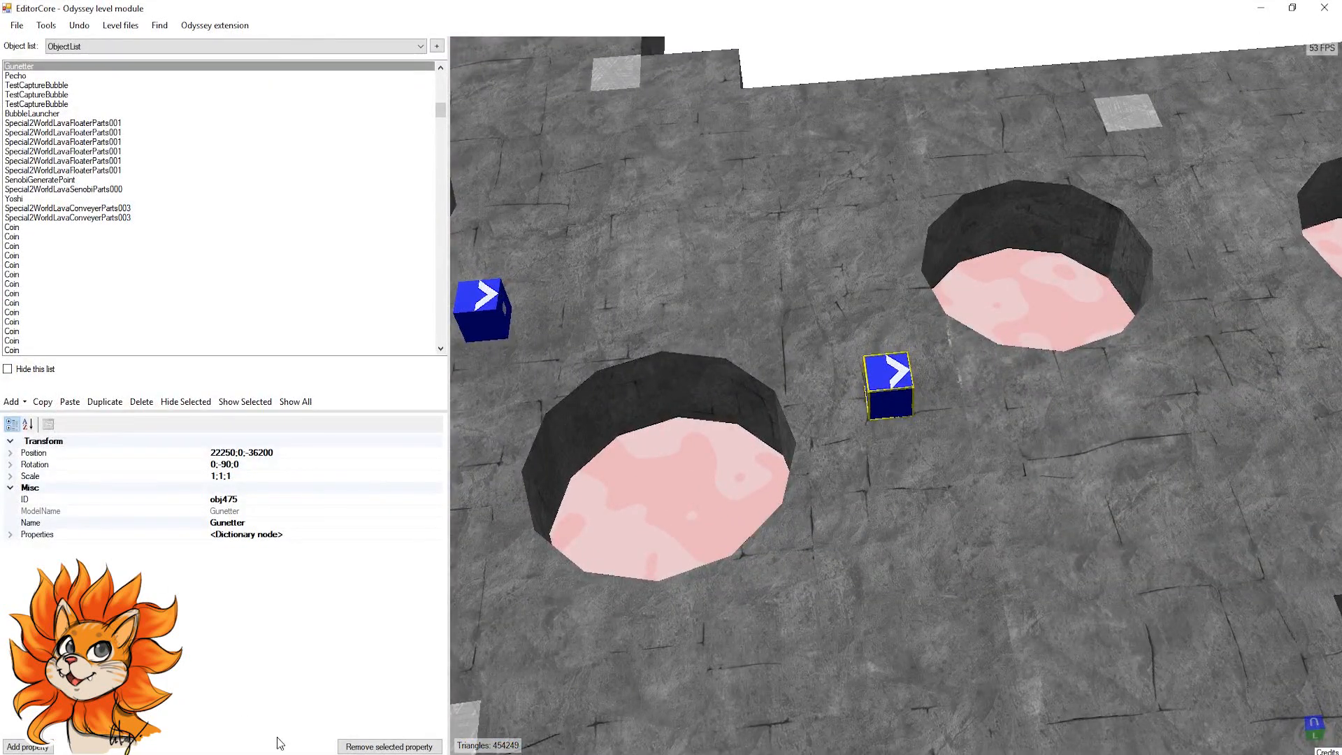
Step: Switch back to the city level's editor window, paste the Gunetter and give it the pillar's position, -1500;4700;-3900
{"action": "left_click", "coordinate": [405, 716]}
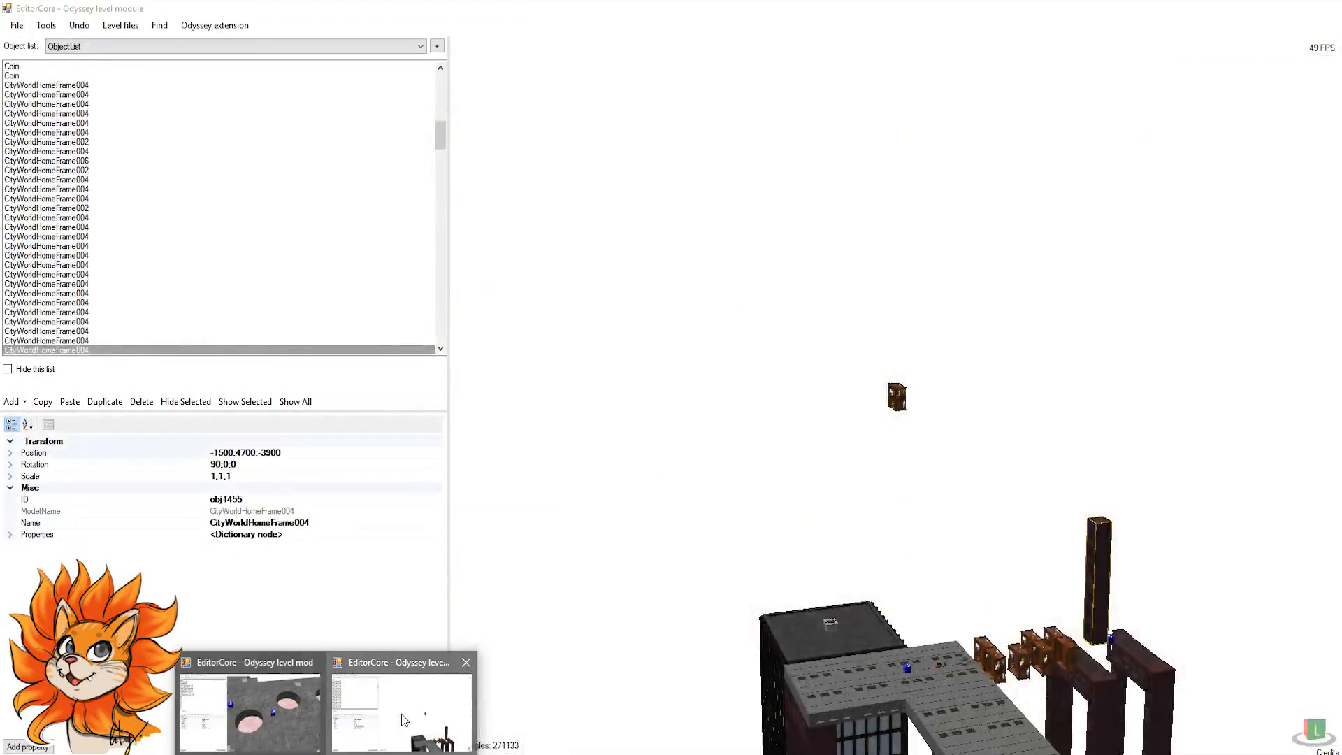
{"action": "right_click_drag", "start_coordinate": [873, 484], "coordinate": [901, 494]}
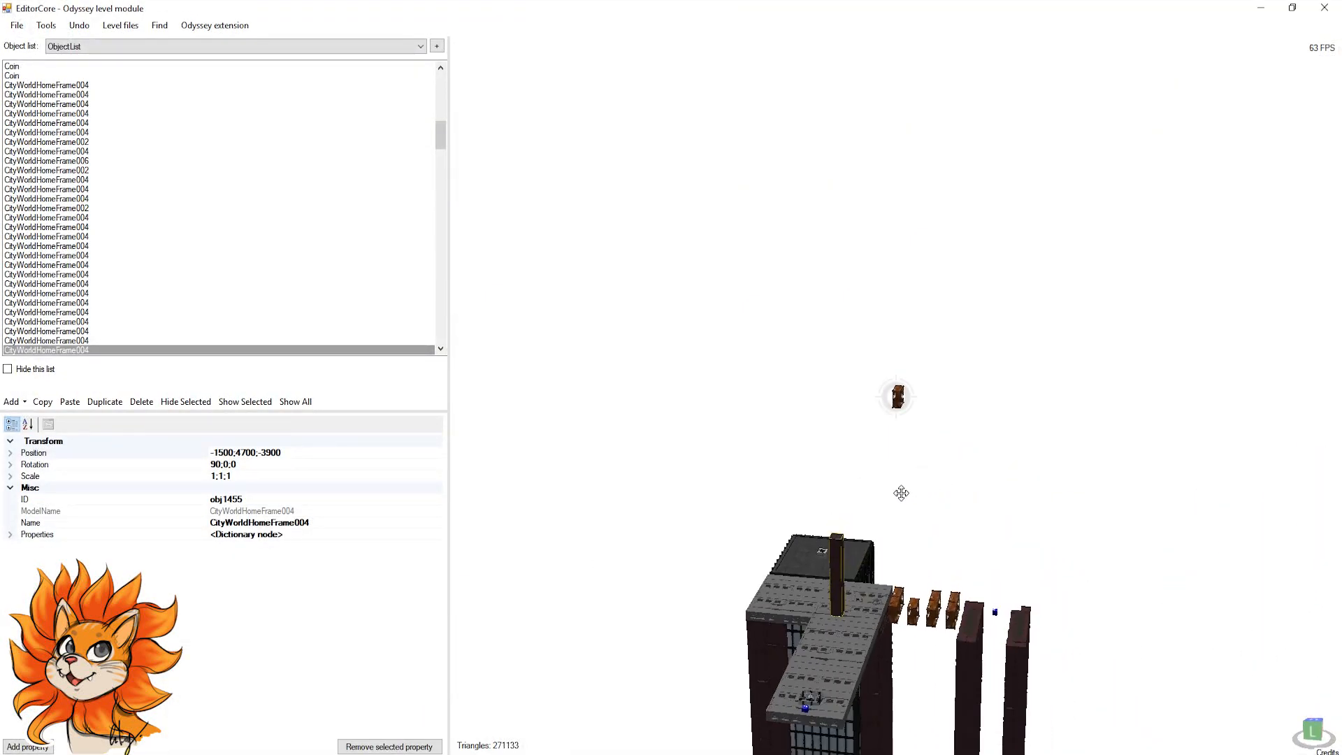
{"action": "left_click", "coordinate": [69, 403]}
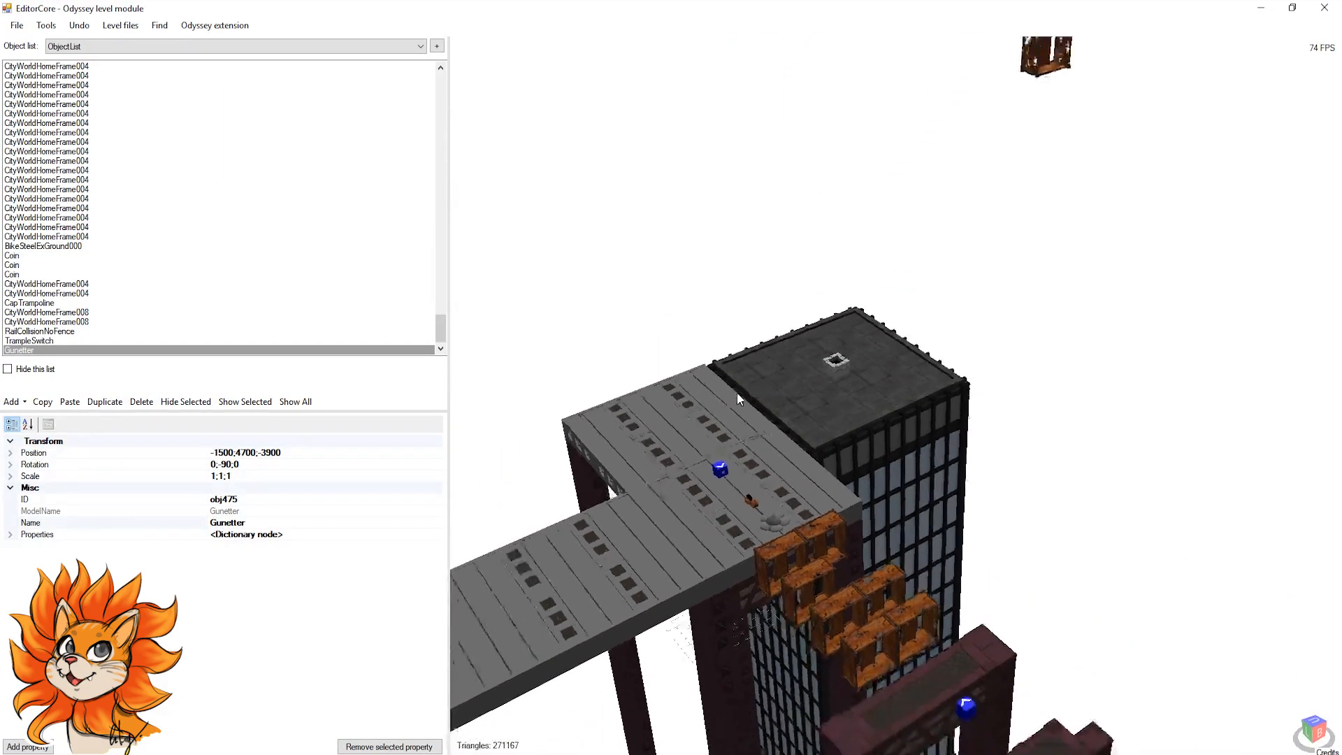
Step: Move the Gunetter to the top of the floating pillar, to position -1500;5400;-3800
{"action": "scroll", "coordinate": [836, 367], "scroll_direction": "down", "scroll_amount": 5}
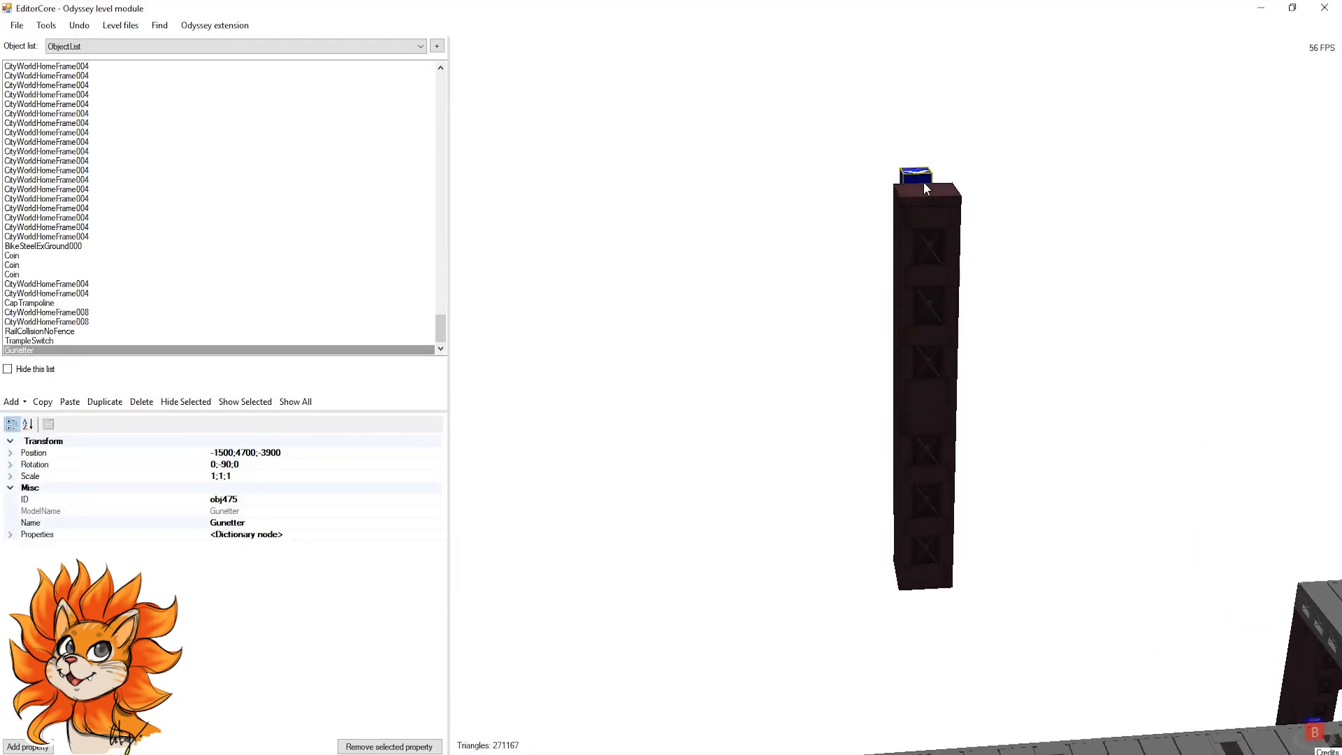
{"action": "right_click_drag", "start_coordinate": [926, 188], "coordinate": [897, 225]}
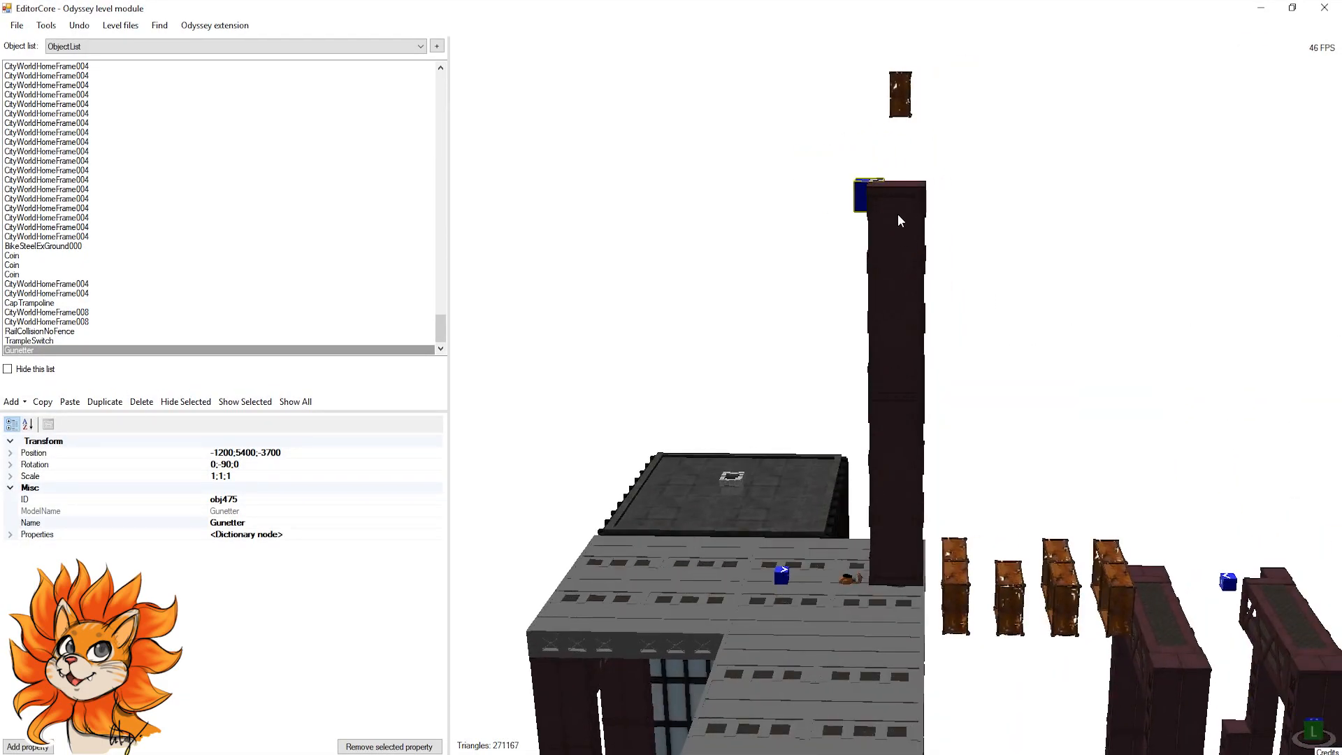
{"action": "left_click_drag", "start_coordinate": [900, 169], "coordinate": [883, 234]}
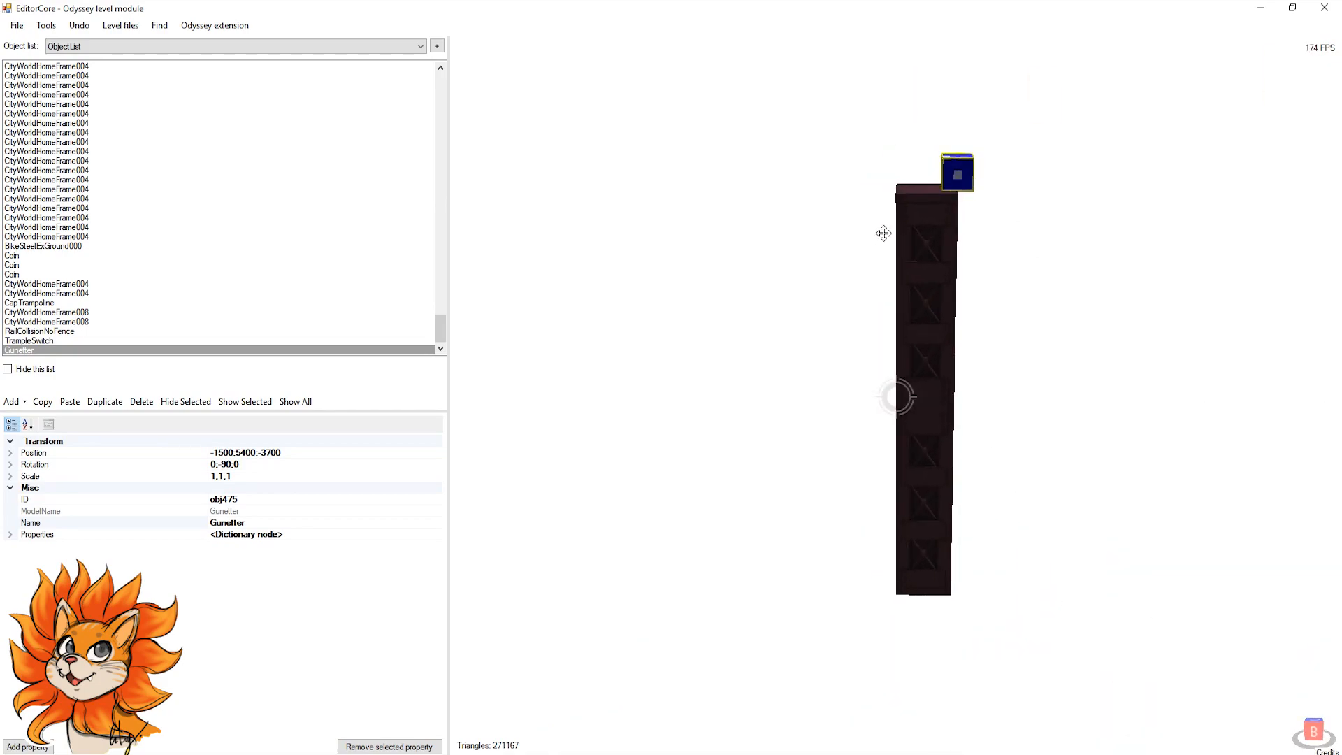
{"action": "left_click_drag", "start_coordinate": [933, 176], "coordinate": [936, 181]}
{"action": "scroll", "coordinate": [955, 187], "scroll_direction": "down", "scroll_amount": 3}
{"action": "right_click_drag", "start_coordinate": [954, 187], "coordinate": [858, 379]}
{"action": "scroll", "coordinate": [861, 385], "scroll_direction": "up", "scroll_amount": 5}
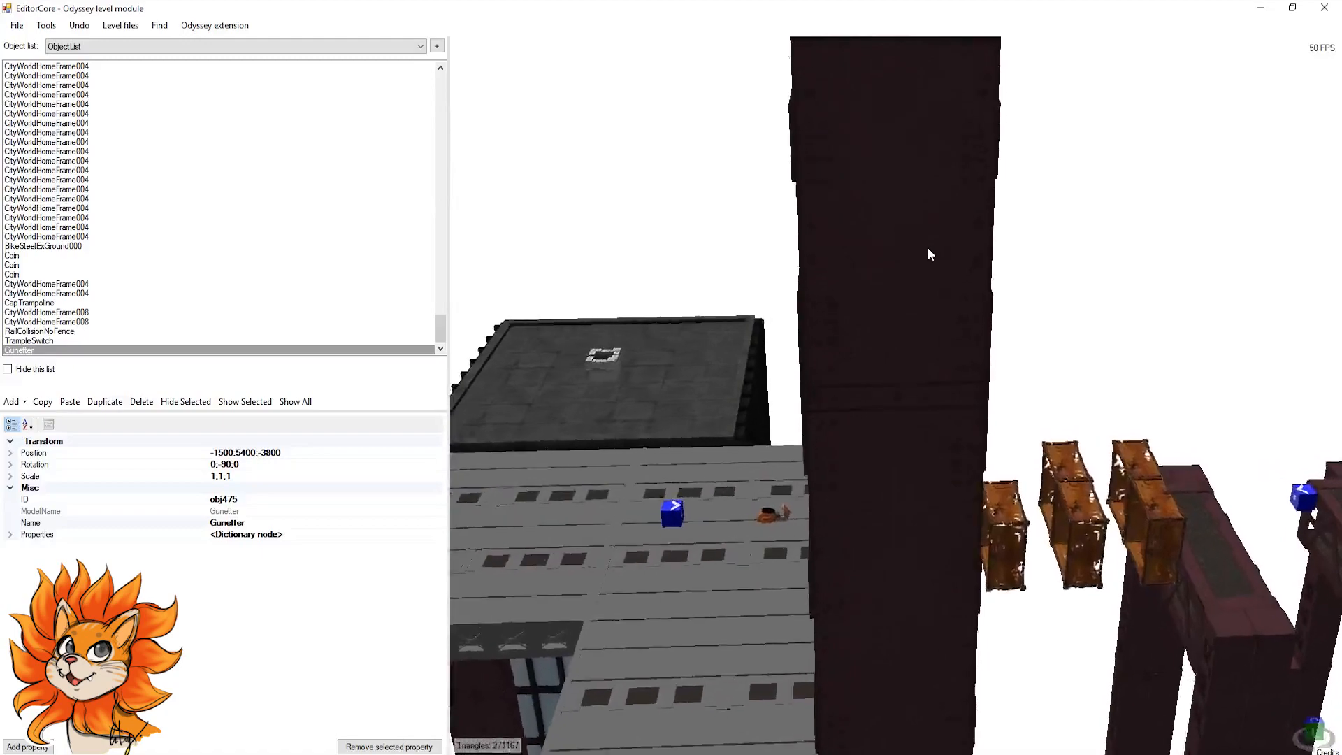
{"action": "scroll", "coordinate": [899, 300], "scroll_direction": "down", "scroll_amount": 3}
{"action": "right_click_drag", "start_coordinate": [899, 301], "coordinate": [664, 715]}
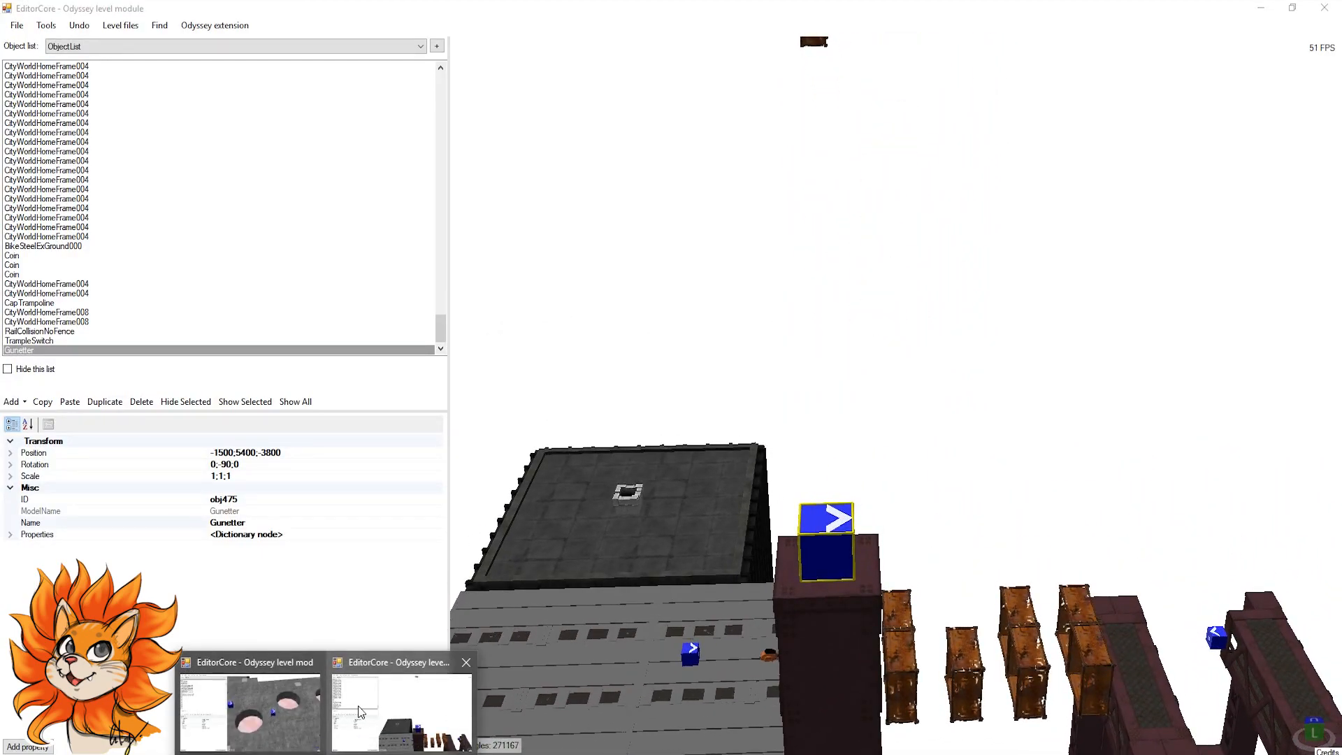
Step: In the lava level's editor window, select the BubbleLauncher cauldron and open its TargetPos linked object list
{"action": "left_click", "coordinate": [292, 717]}
{"action": "scroll", "coordinate": [724, 452], "scroll_direction": "down", "scroll_amount": 3}
{"action": "scroll", "coordinate": [719, 417], "scroll_direction": "up", "scroll_amount": 5}
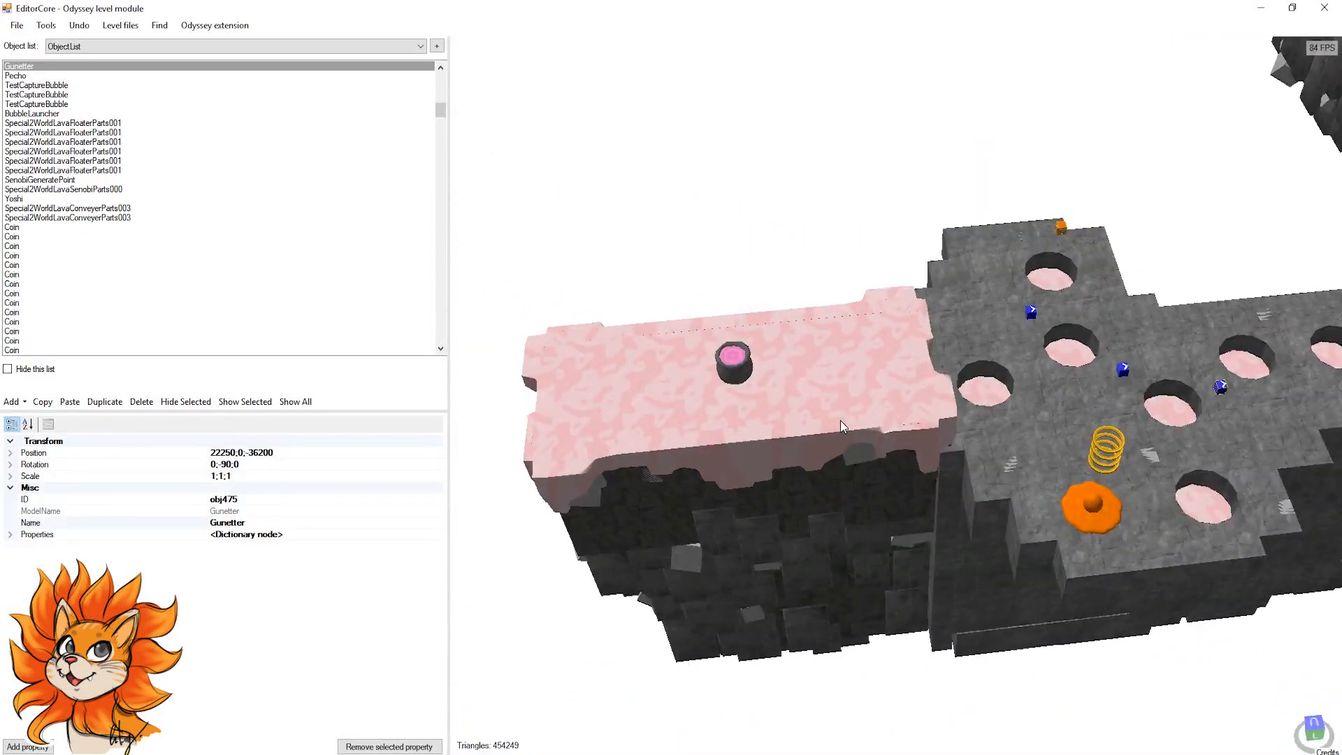
{"action": "left_click", "coordinate": [882, 308]}
{"action": "scroll", "coordinate": [872, 299], "scroll_direction": "up", "scroll_amount": 2}
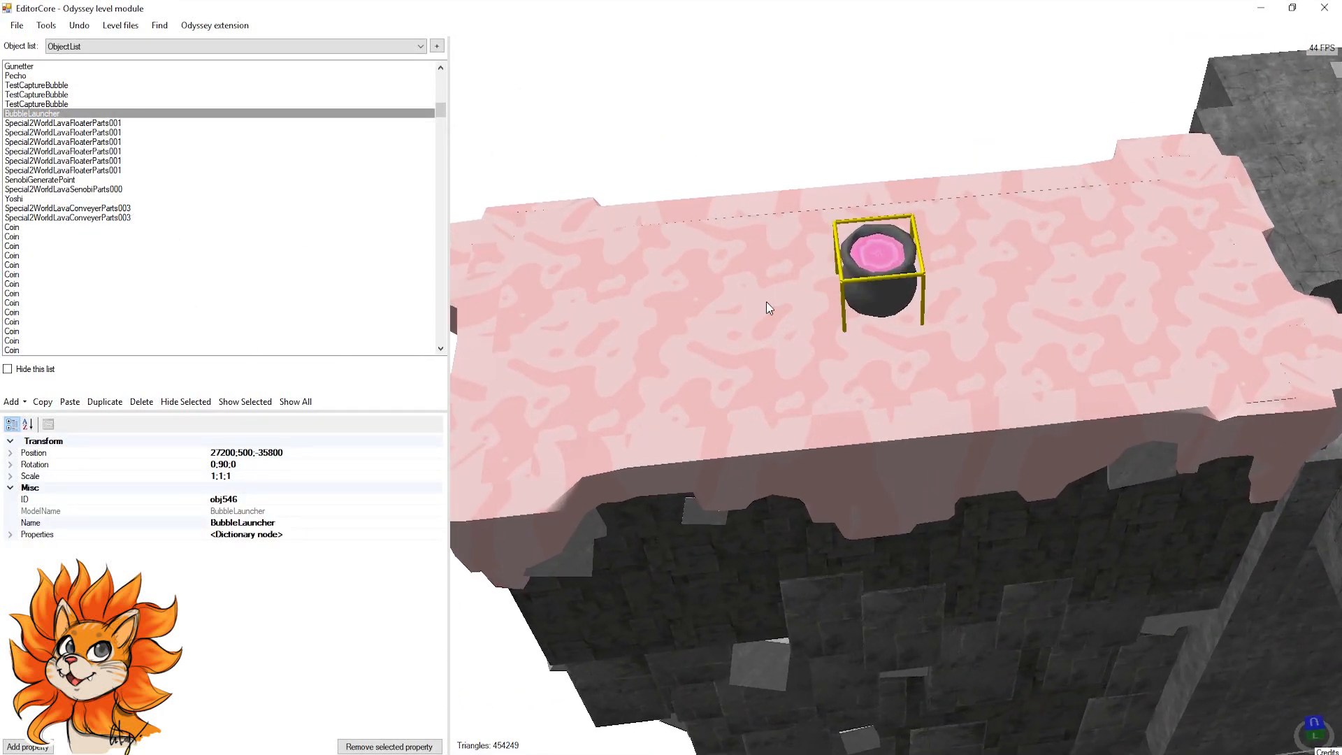
{"action": "key", "text": "c"}
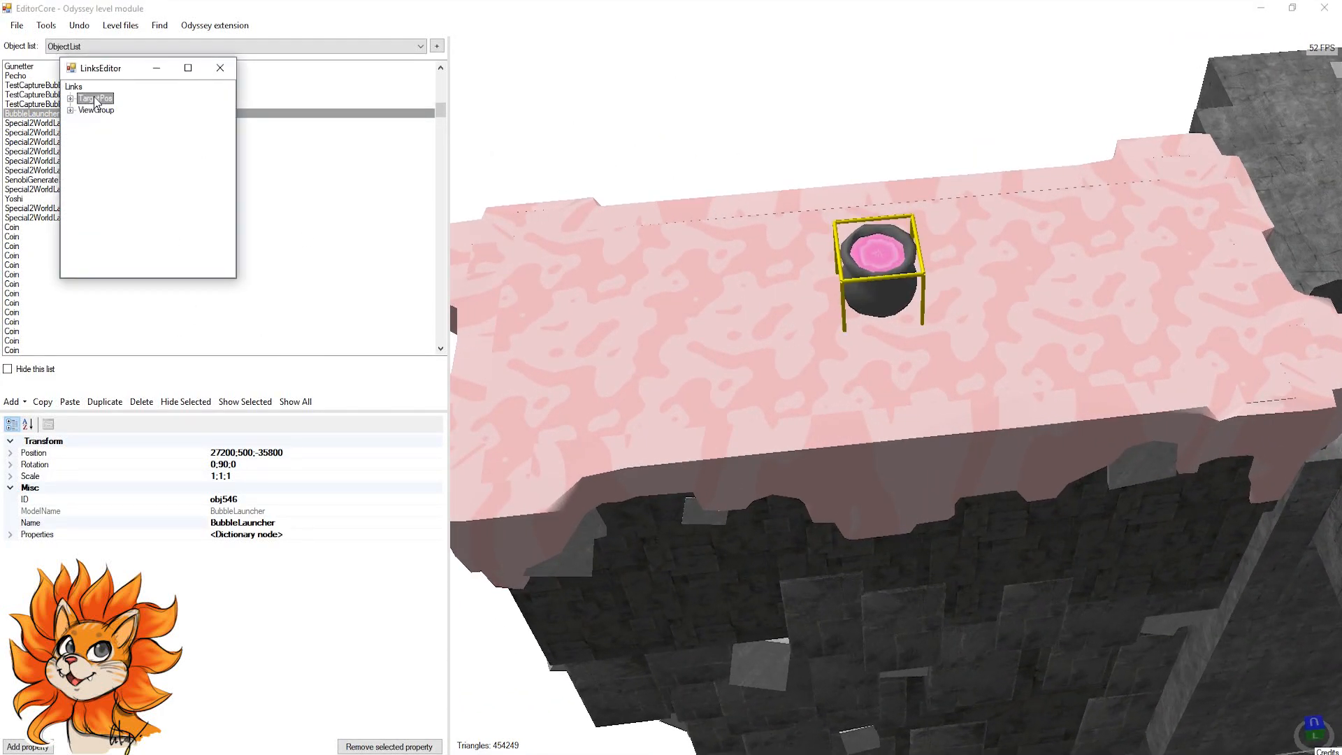
{"action": "double_click", "coordinate": [95, 98]}
Step: Examine where the launcher's linked TestCaptureBubble target sits in the lava level and select it
{"action": "scroll", "coordinate": [737, 290], "scroll_direction": "down", "scroll_amount": 10}
{"action": "middle_click_drag", "start_coordinate": [729, 313], "coordinate": [675, 293]}
{"action": "scroll", "coordinate": [913, 392], "scroll_direction": "up", "scroll_amount": 10}
{"action": "middle_click_drag", "start_coordinate": [925, 332], "coordinate": [790, 476]}
{"action": "right_click_drag", "start_coordinate": [841, 440], "coordinate": [755, 470]}
{"action": "scroll", "coordinate": [580, 312], "scroll_direction": "up", "scroll_amount": 6}
{"action": "middle_click_drag", "start_coordinate": [556, 311], "coordinate": [816, 376]}
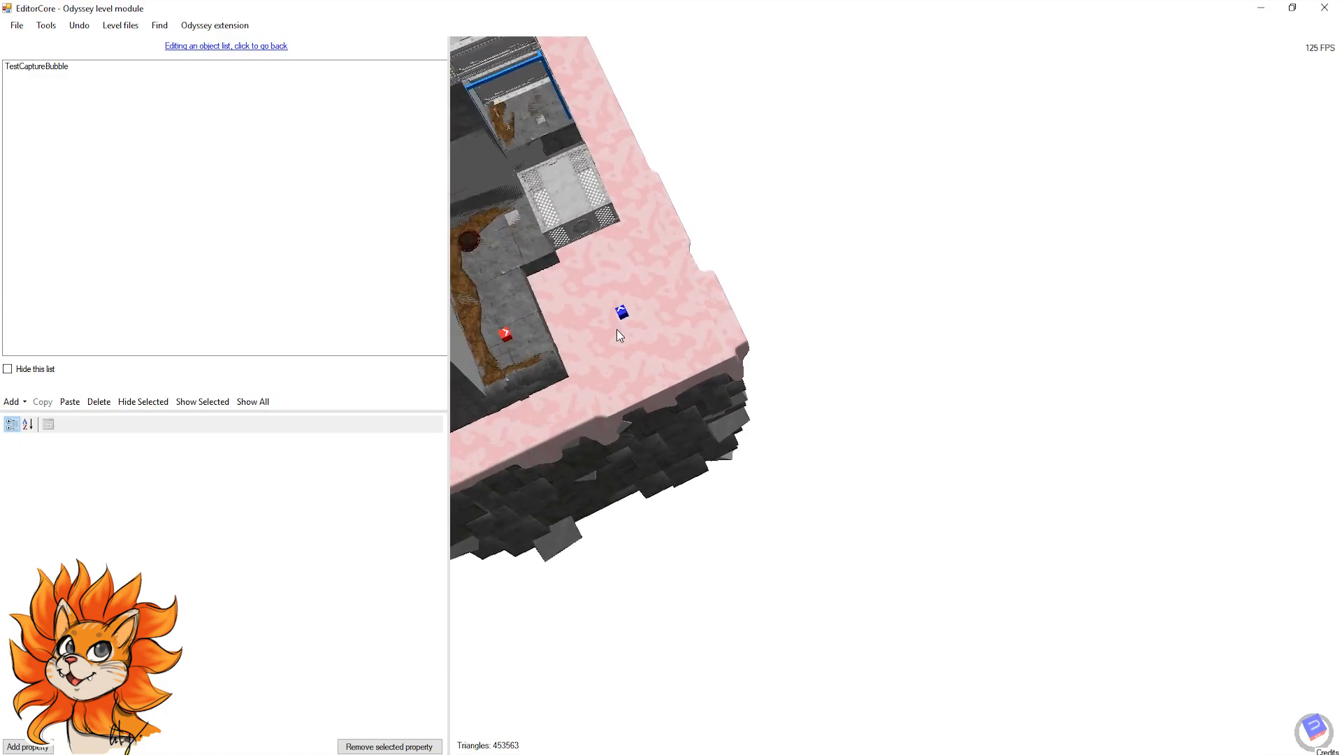
{"action": "left_click", "coordinate": [623, 315]}
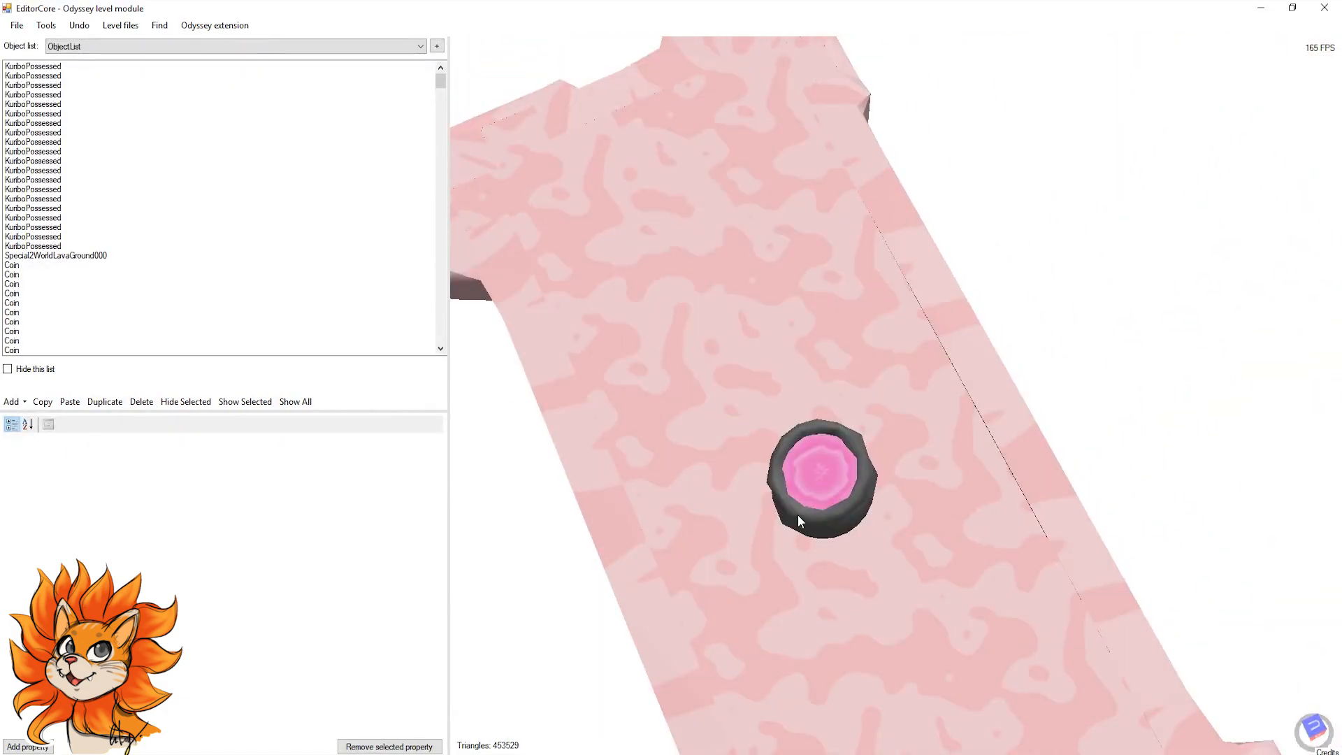
Step: Copy the BubbleLauncher from the main object list, paste it in the city level's editor window and move it to -400;5500;3000
{"action": "left_click", "coordinate": [798, 514]}
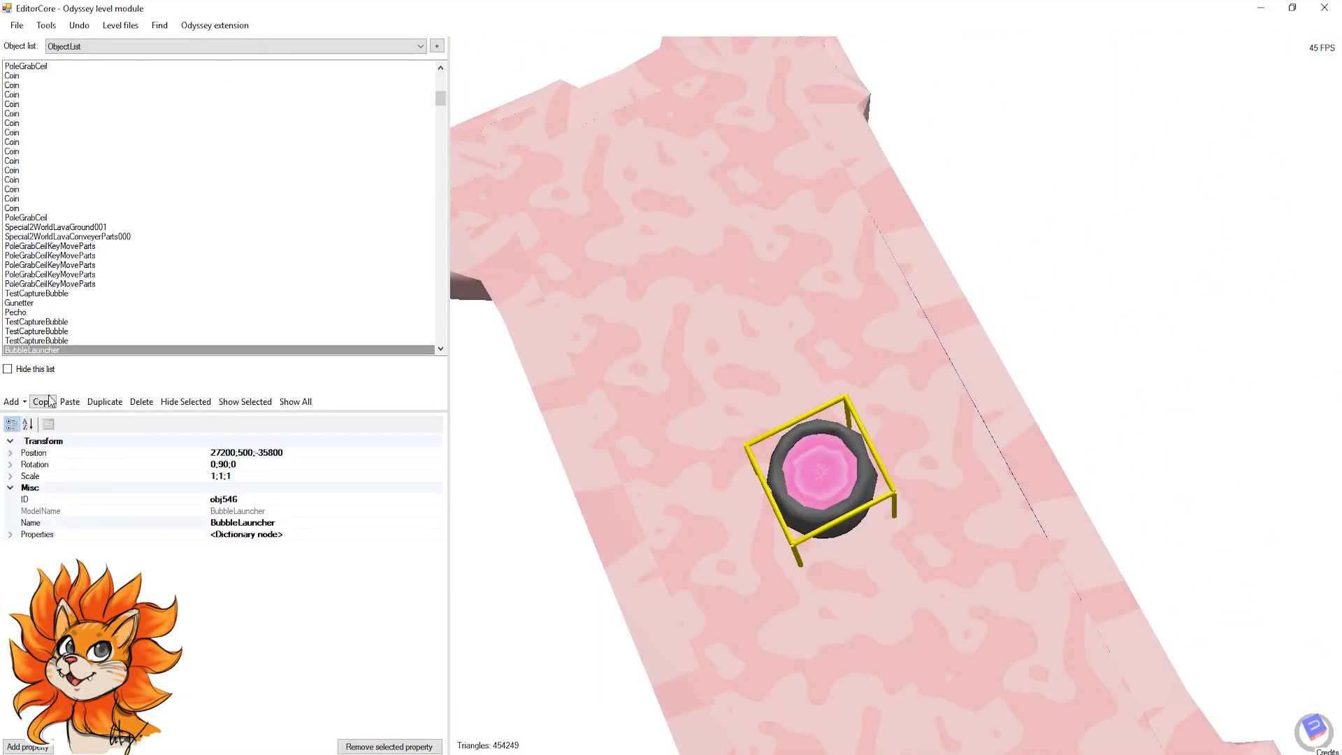
{"action": "left_click", "coordinate": [326, 754]}
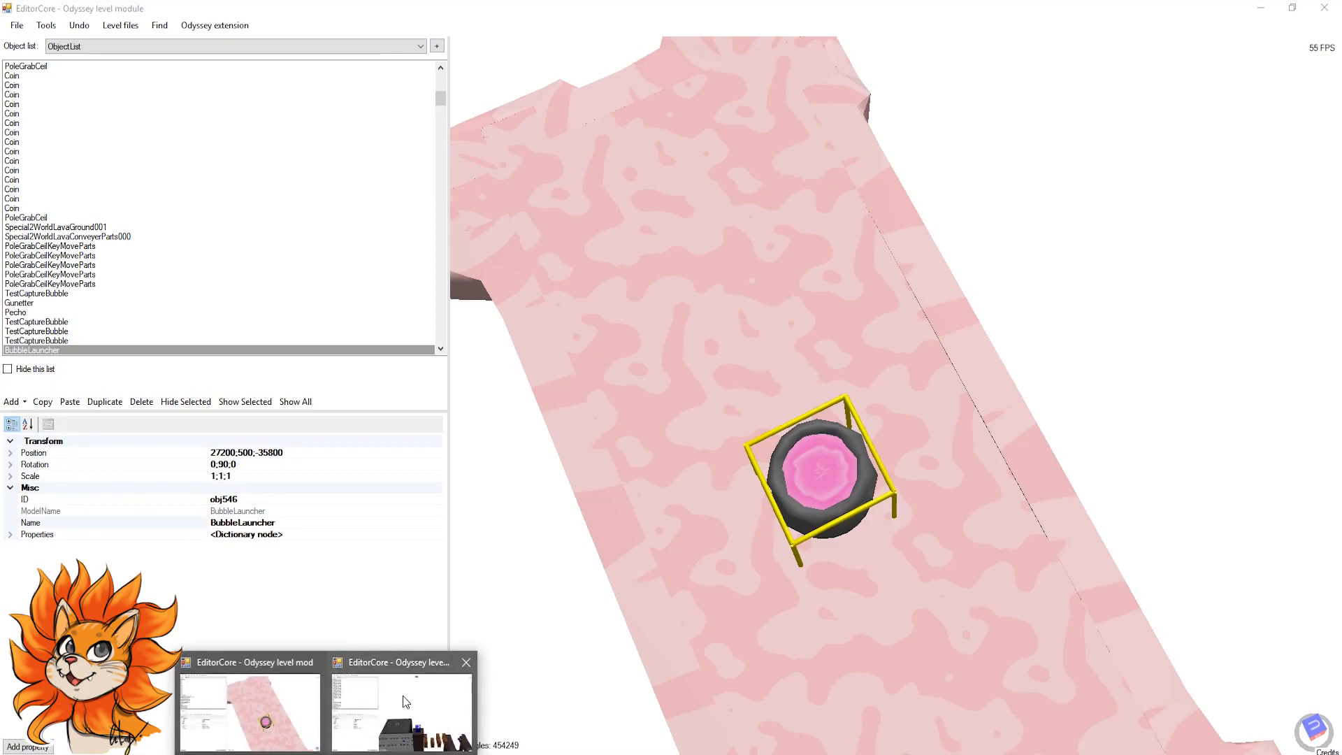
{"action": "left_click", "coordinate": [404, 701]}
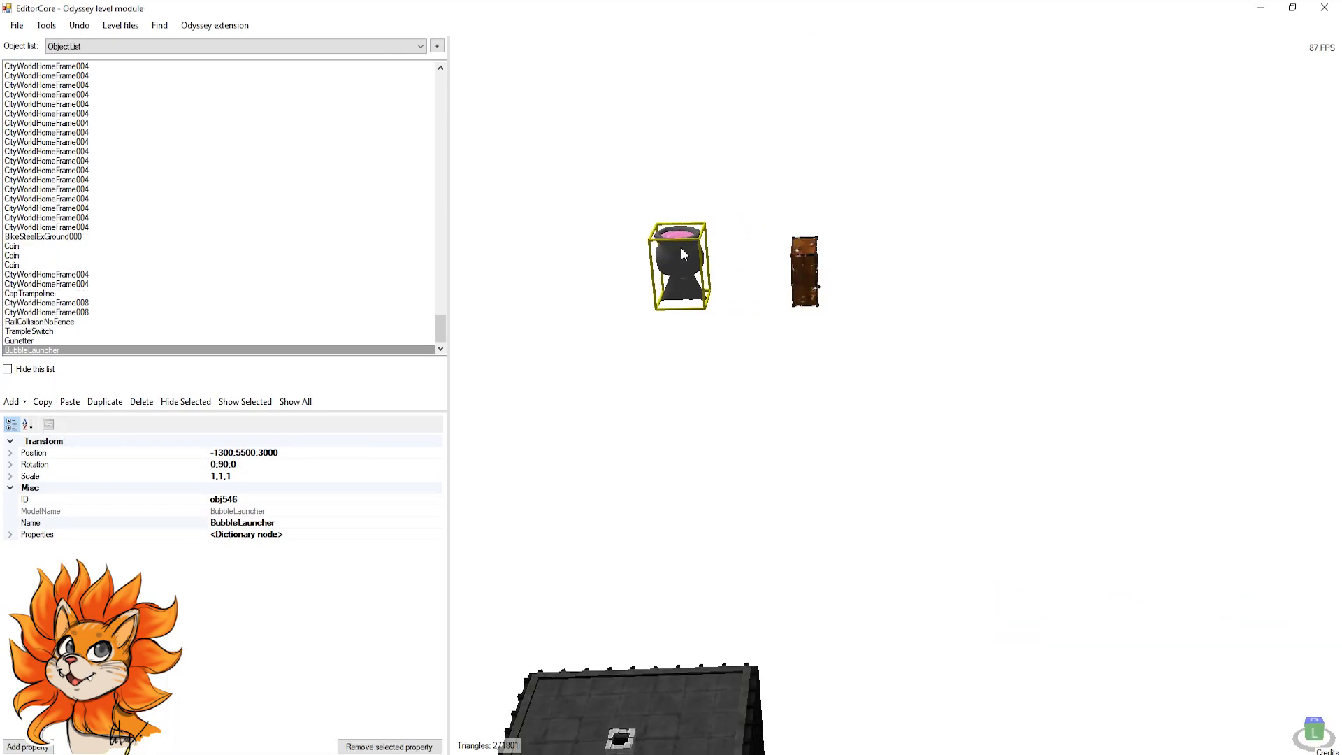
Step: Switch back to the lava level's editor window and open LavaWorldCaveZoneMap.szs from the StageData folder instead
{"action": "left_click", "coordinate": [326, 754]}
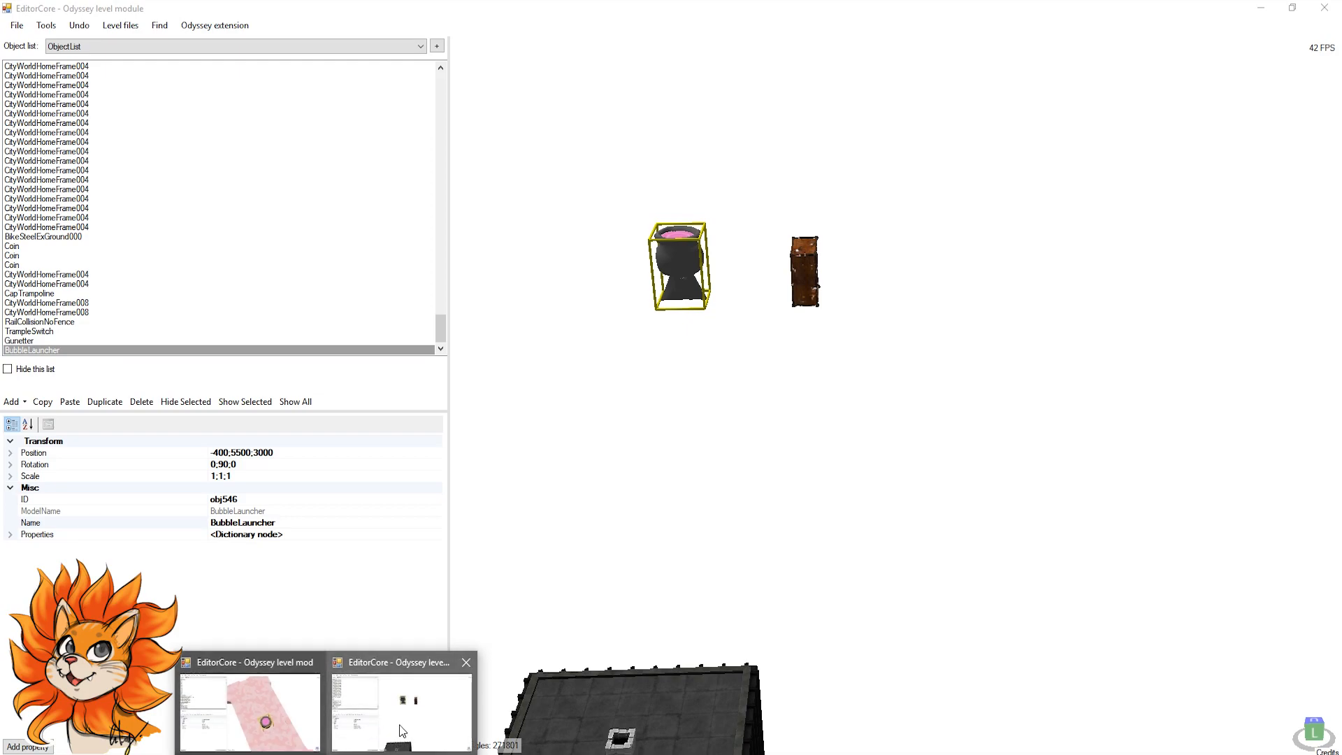
{"action": "left_click", "coordinate": [318, 711]}
{"action": "scroll", "coordinate": [1051, 349], "scroll_direction": "down", "scroll_amount": 10}
{"action": "middle_click_drag", "start_coordinate": [1051, 350], "coordinate": [763, 525]}
{"action": "scroll", "coordinate": [816, 517], "scroll_direction": "down", "scroll_amount": 3}
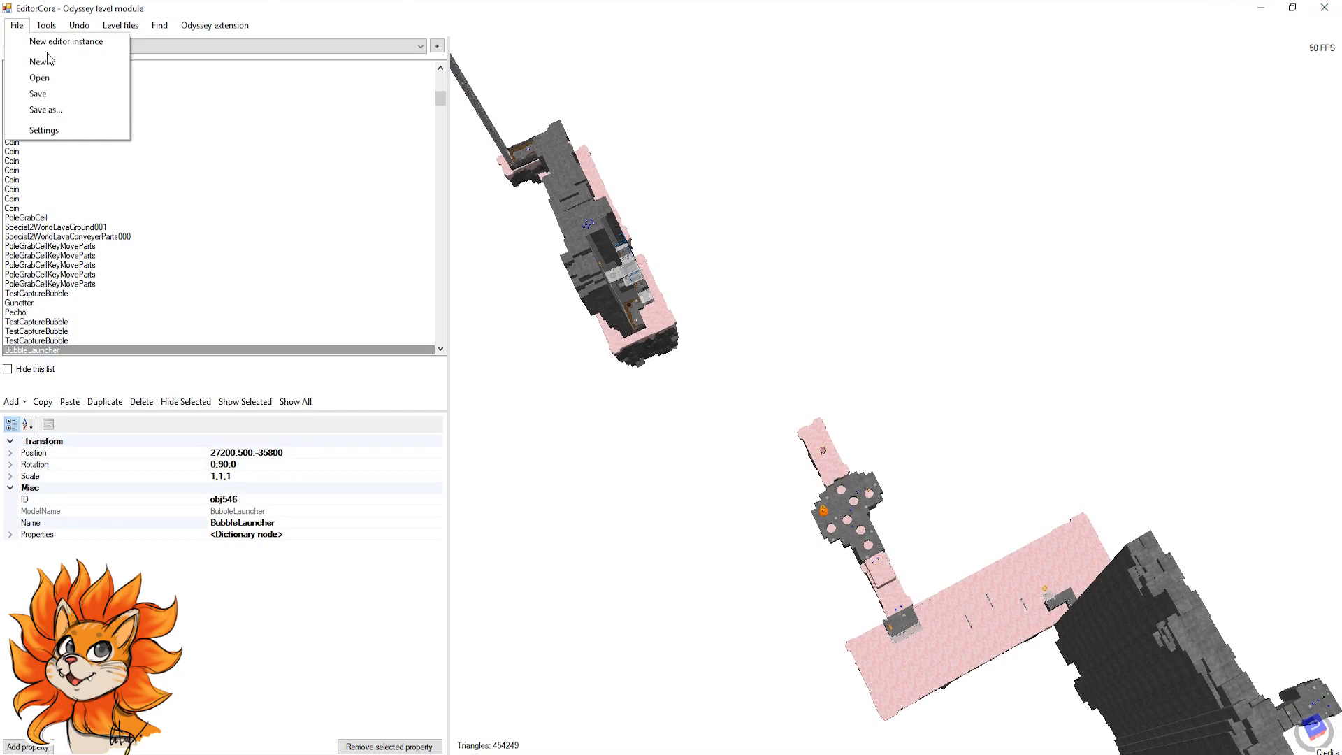
{"action": "left_click", "coordinate": [63, 78]}
{"action": "double_click", "coordinate": [292, 208]}
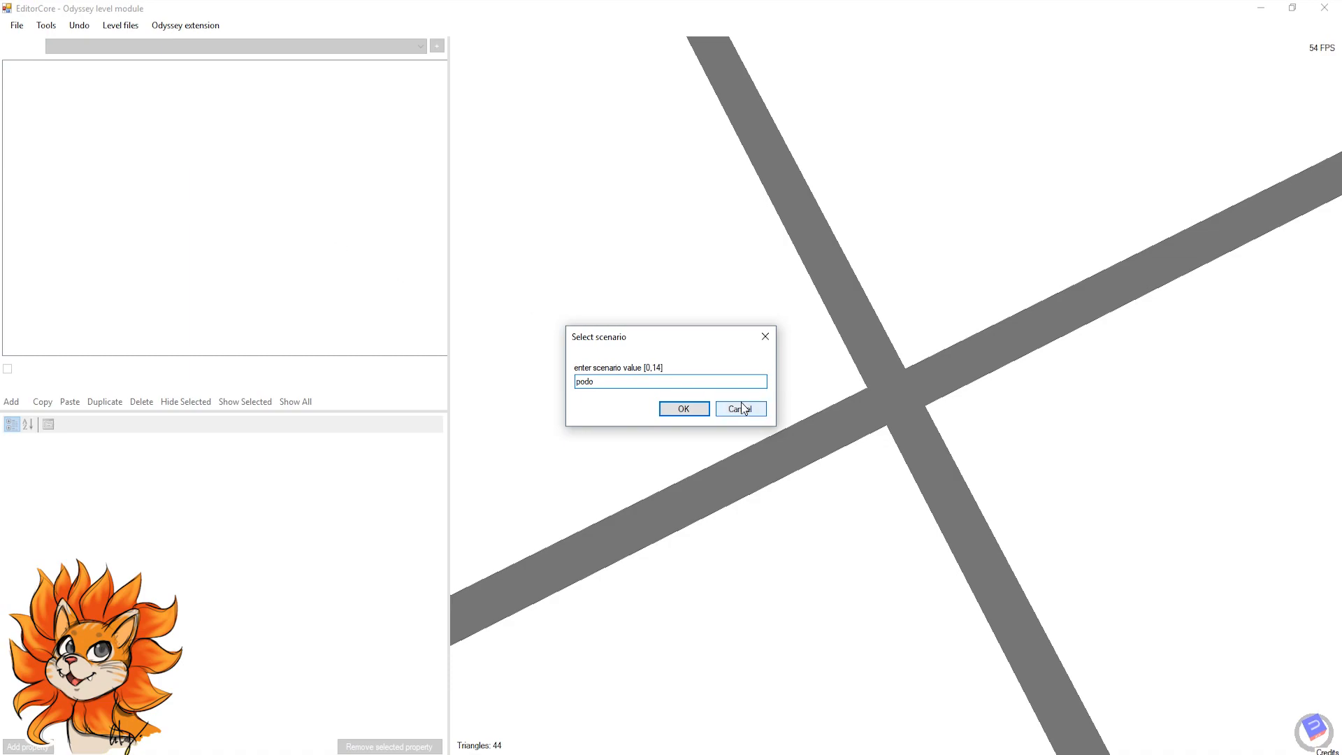
{"action": "left_click", "coordinate": [741, 409]}
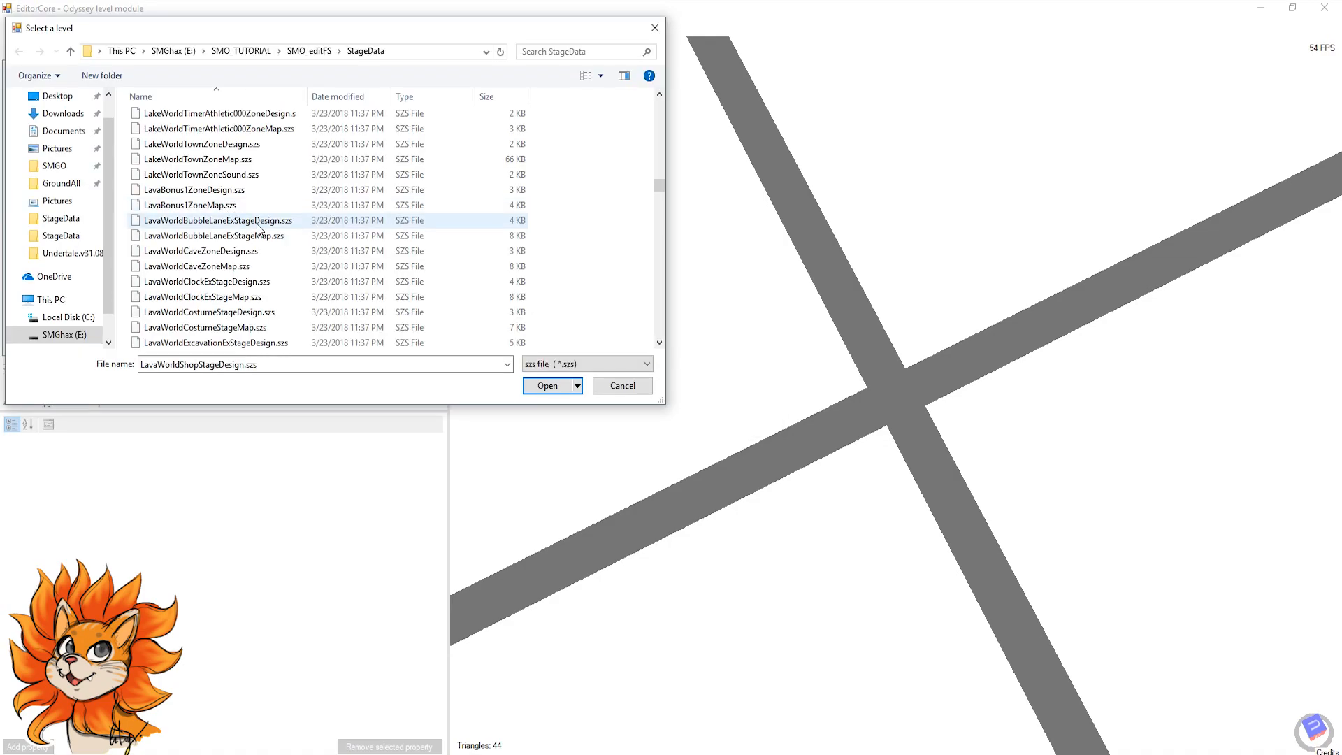
{"action": "double_click", "coordinate": [252, 265]}
{"action": "left_click", "coordinate": [690, 406]}
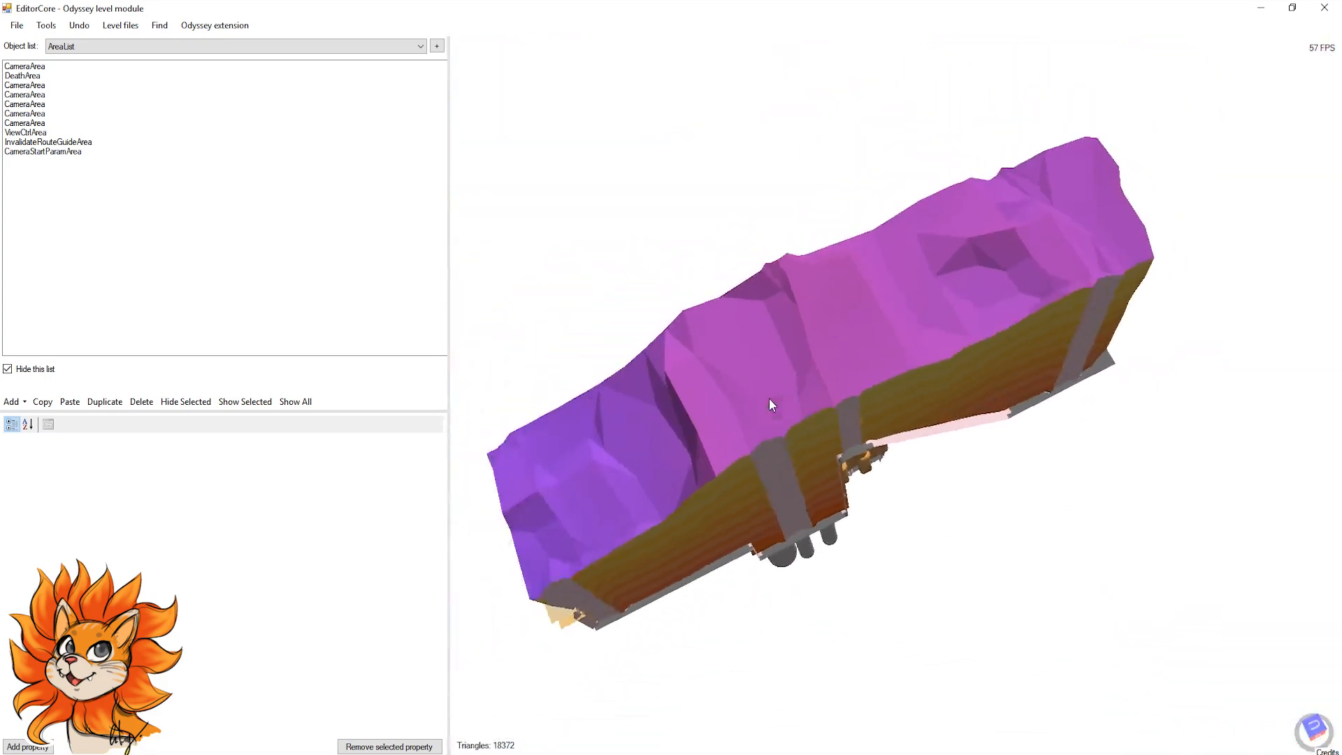
Step: Select the TestCaptureBubble beside the orange platform in the cave zone and copy it
{"action": "scroll", "coordinate": [775, 398], "scroll_direction": "down", "scroll_amount": 2}
{"action": "scroll", "coordinate": [832, 399], "scroll_direction": "up", "scroll_amount": 8}
{"action": "scroll", "coordinate": [909, 407], "scroll_direction": "down", "scroll_amount": 2}
{"action": "right_click_drag", "start_coordinate": [921, 409], "coordinate": [847, 330]}
{"action": "left_click", "coordinate": [794, 206]}
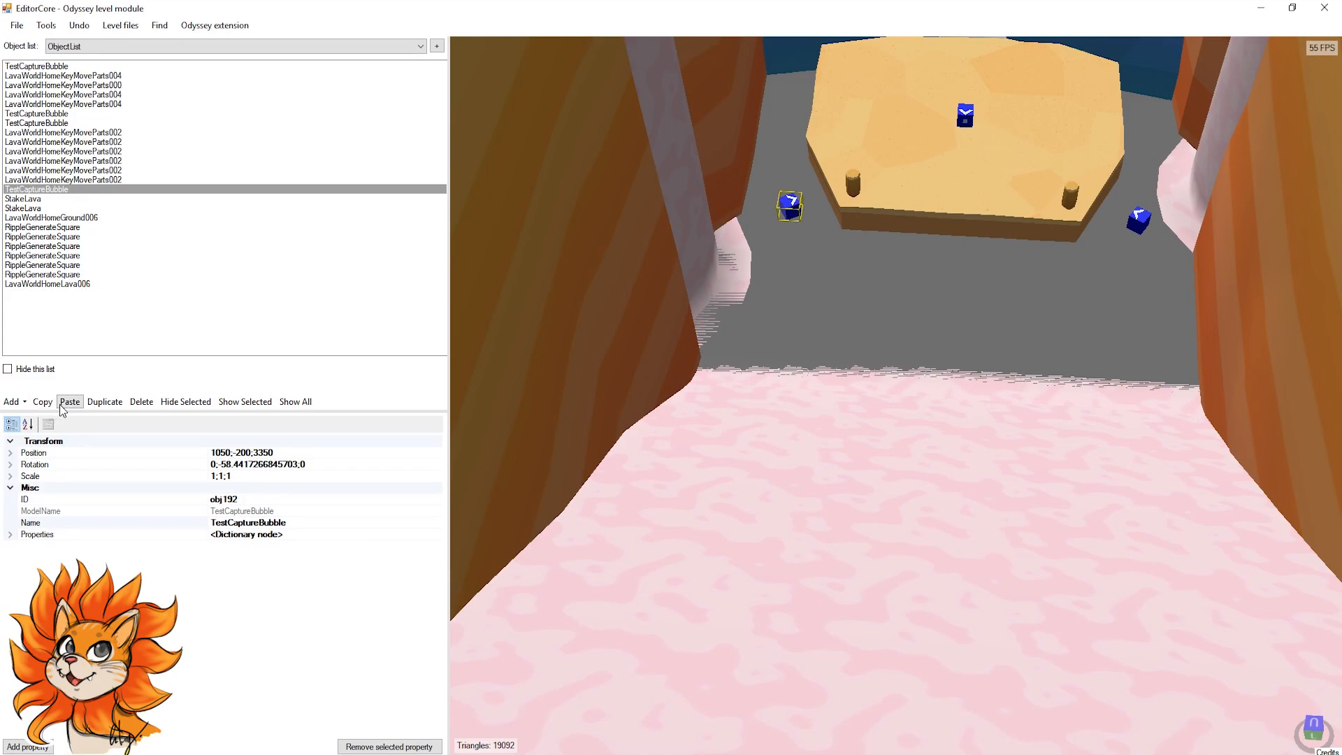
Step: Switch to the city level, paste the TestCaptureBubble and move it beside the BubbleLauncher, to position -900;5600;3200
{"action": "key", "text": "alt+Tab"}
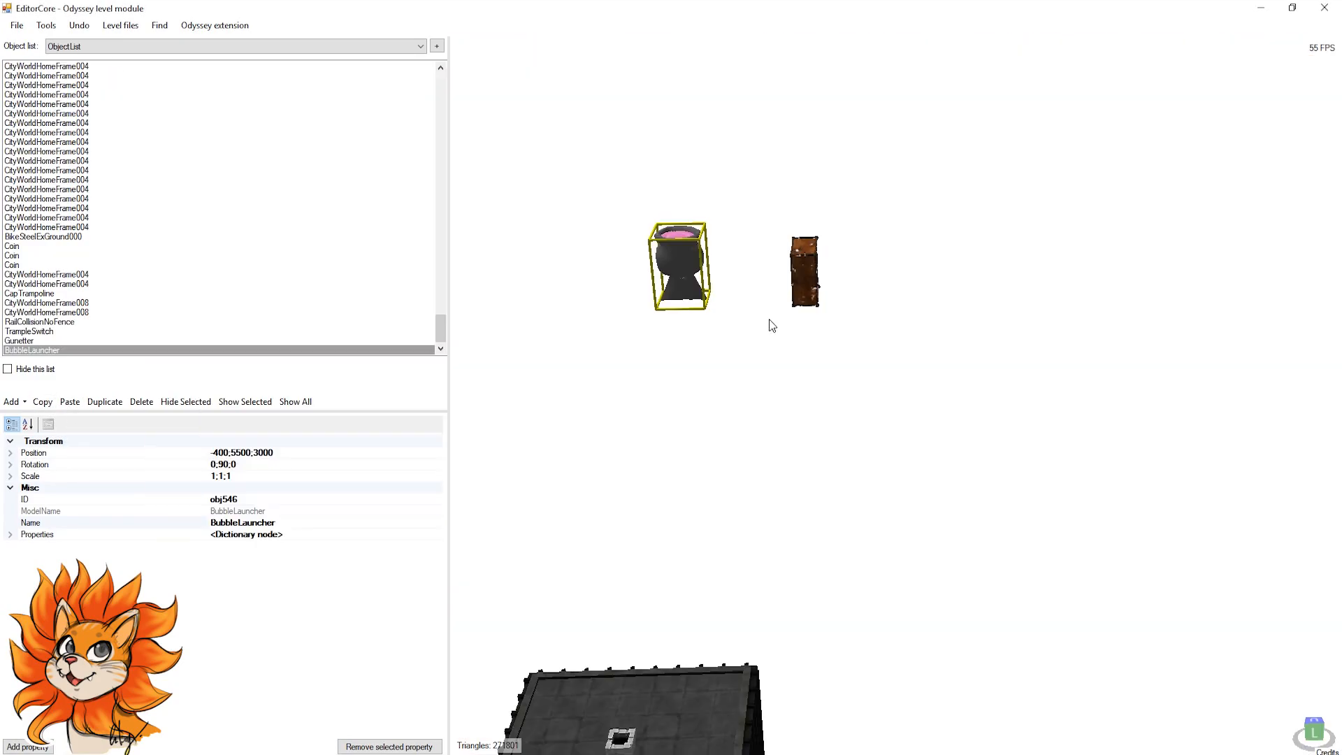
{"action": "left_click", "coordinate": [70, 401]}
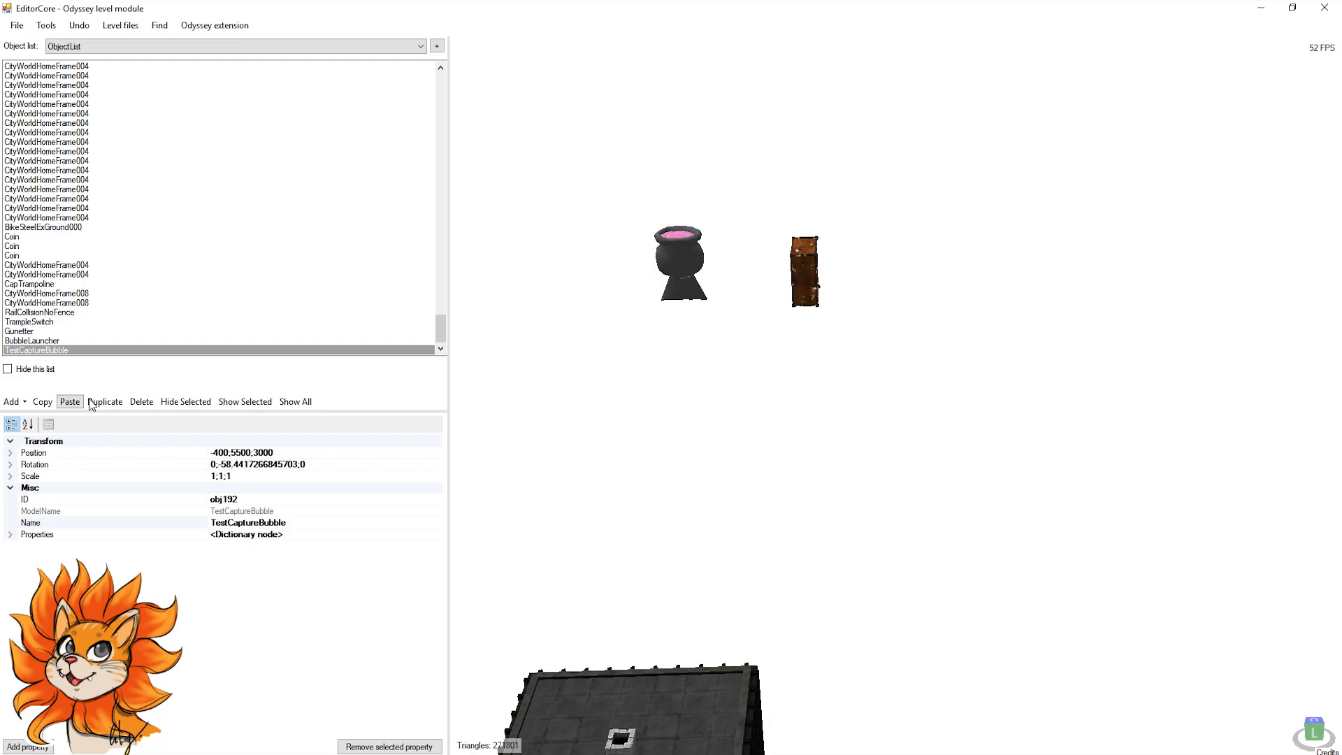
{"action": "right_click_drag", "start_coordinate": [704, 296], "coordinate": [729, 258]}
{"action": "scroll", "coordinate": [718, 262], "scroll_direction": "up", "scroll_amount": 8}
{"action": "key", "text": "space"}
{"action": "right_click_drag", "start_coordinate": [787, 334], "coordinate": [886, 384]}
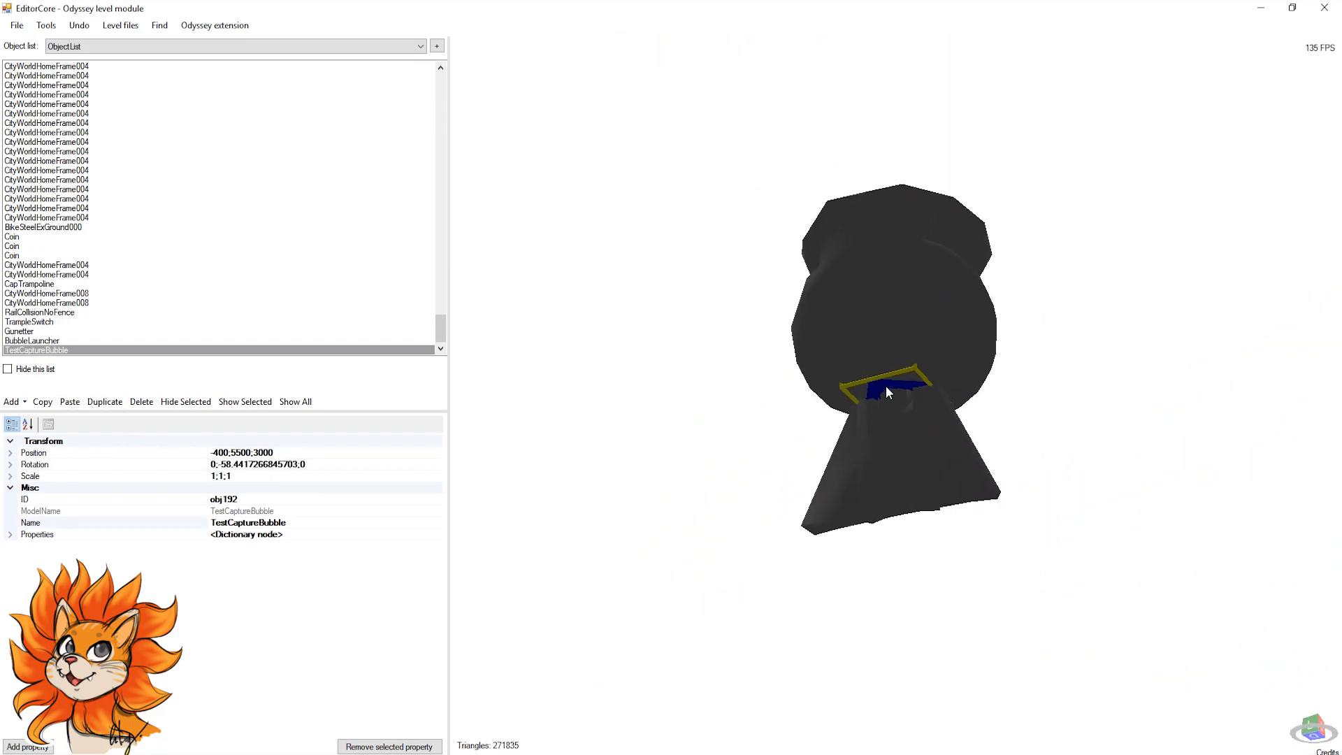
{"action": "left_click_drag", "start_coordinate": [879, 388], "coordinate": [1213, 351]}
{"action": "right_click_drag", "start_coordinate": [1213, 351], "coordinate": [1016, 189]}
{"action": "scroll", "coordinate": [1060, 290], "scroll_direction": "down", "scroll_amount": 3}
Step: Return to the cave zone's editor window, select a rounded LavaWorldHomeKeyMoveParts004 pillar and copy it
{"action": "key", "text": "alt+Tab"}
{"action": "scroll", "coordinate": [933, 352], "scroll_direction": "down", "scroll_amount": 5}
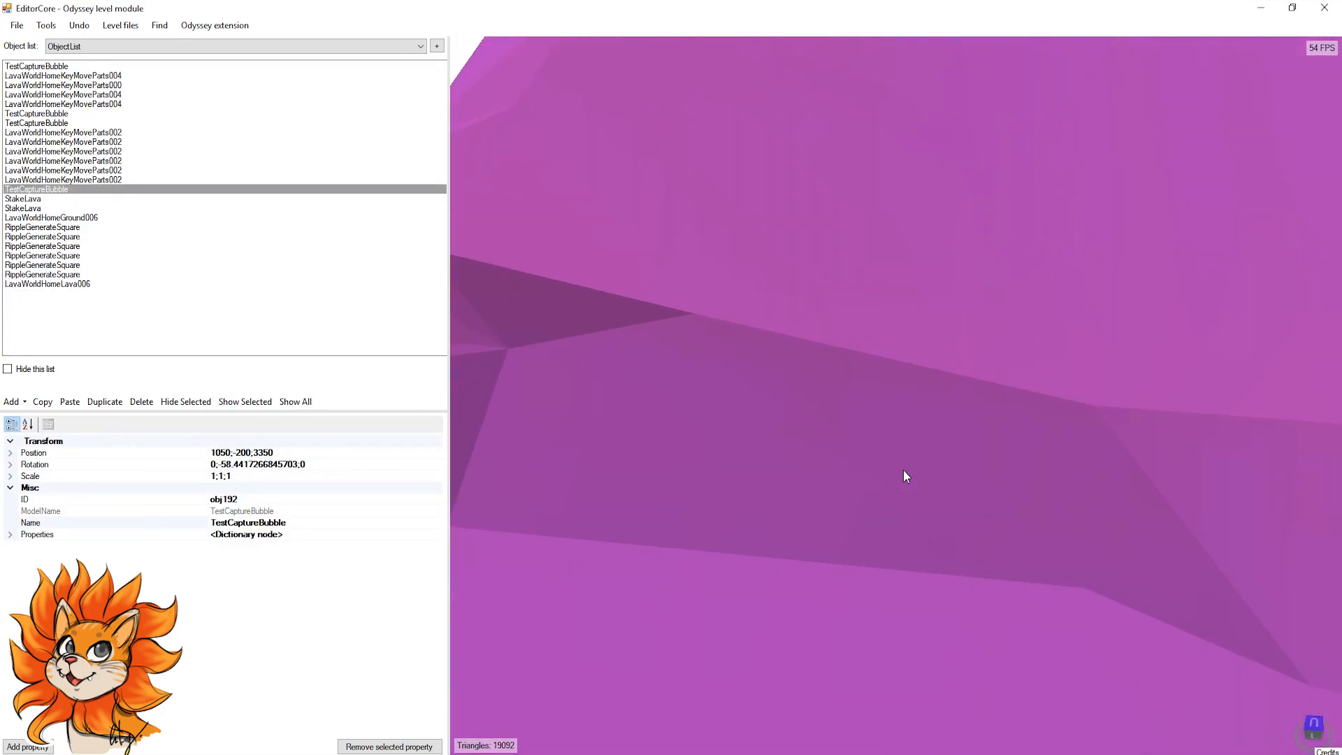
{"action": "scroll", "coordinate": [903, 469], "scroll_direction": "up", "scroll_amount": 6}
{"action": "right_click_drag", "start_coordinate": [954, 395], "coordinate": [884, 202]}
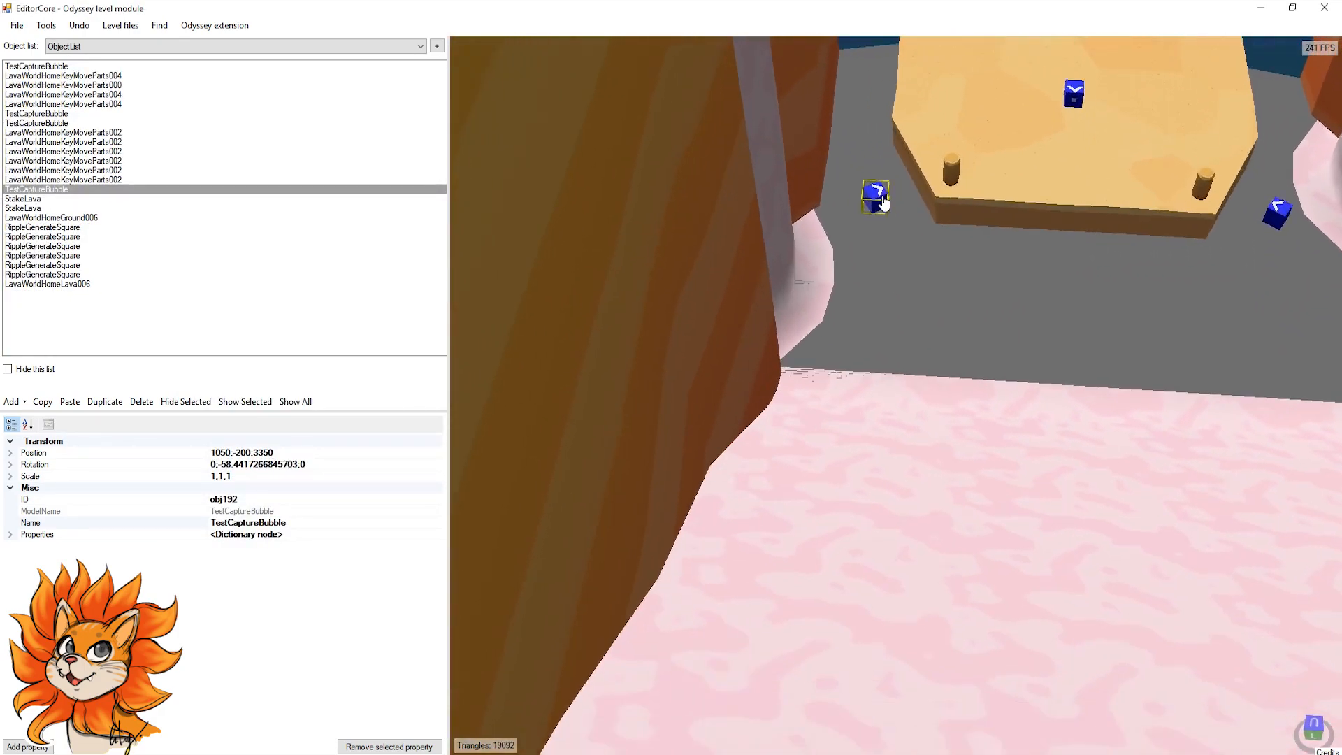
{"action": "left_click", "coordinate": [811, 242]}
{"action": "scroll", "coordinate": [890, 312], "scroll_direction": "down", "scroll_amount": 5}
{"action": "scroll", "coordinate": [955, 432], "scroll_direction": "down", "scroll_amount": 5}
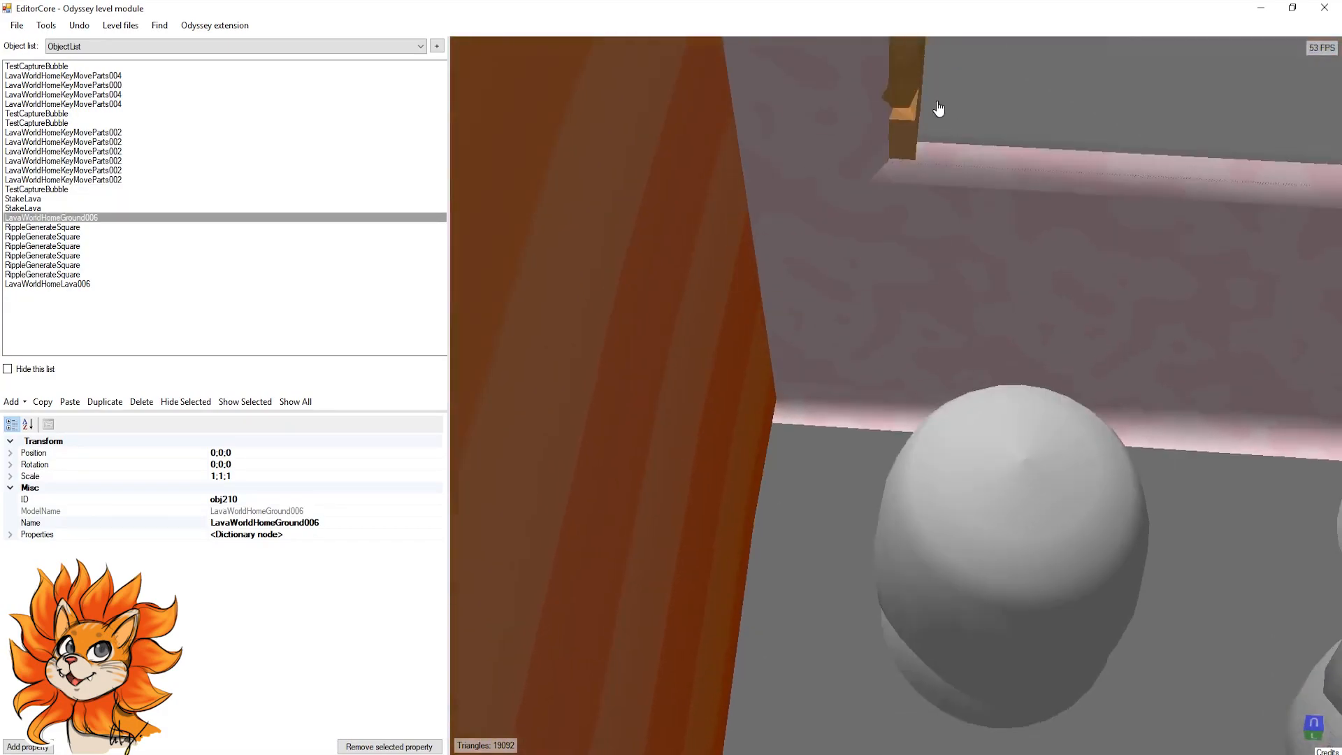
{"action": "left_click", "coordinate": [988, 363]}
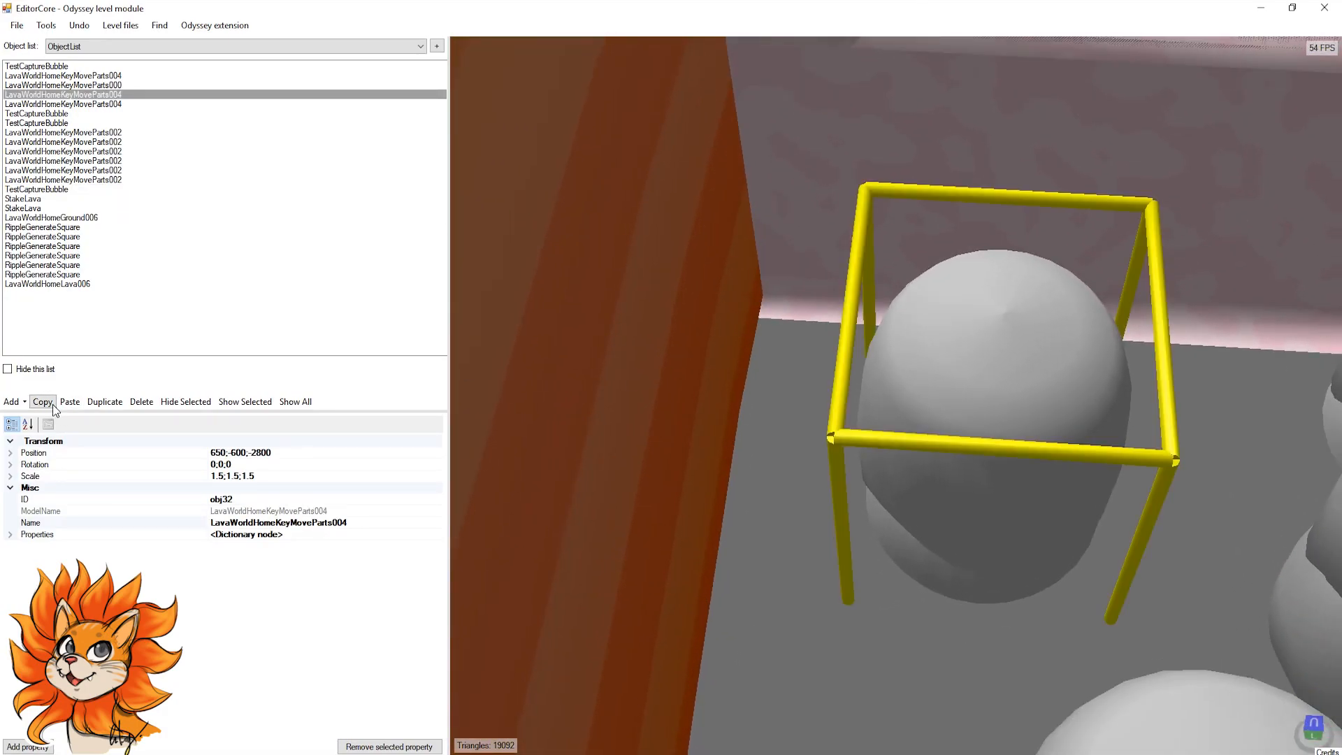
Step: Switch to the city level and paste the LavaWorldHomeKeyMoveParts004 at the bubble's position, -900;5600;3200
{"action": "key", "text": "alt+Tab"}
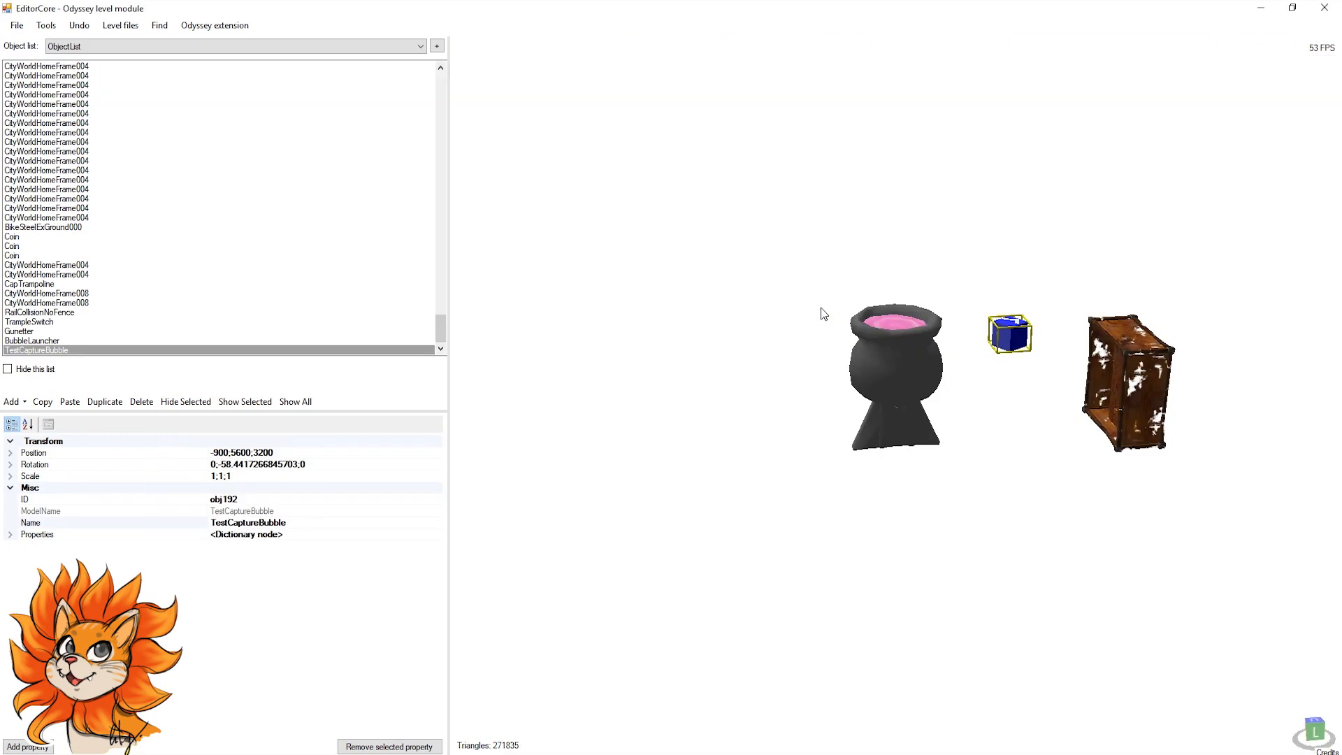
{"action": "middle_click_drag", "start_coordinate": [1056, 365], "coordinate": [960, 305]}
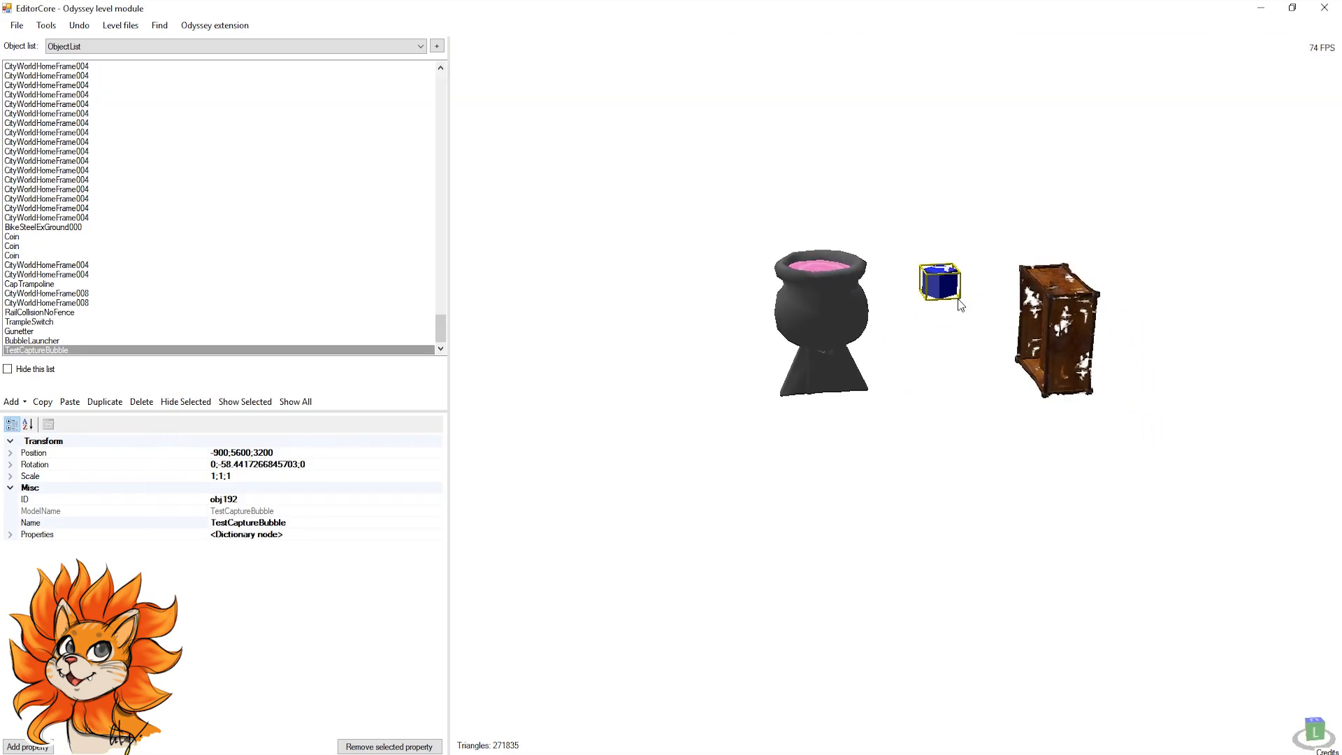
{"action": "left_click", "coordinate": [68, 403]}
{"action": "scroll", "coordinate": [1025, 479], "scroll_direction": "down", "scroll_amount": 5}
{"action": "right_click_drag", "start_coordinate": [977, 406], "coordinate": [910, 419]}
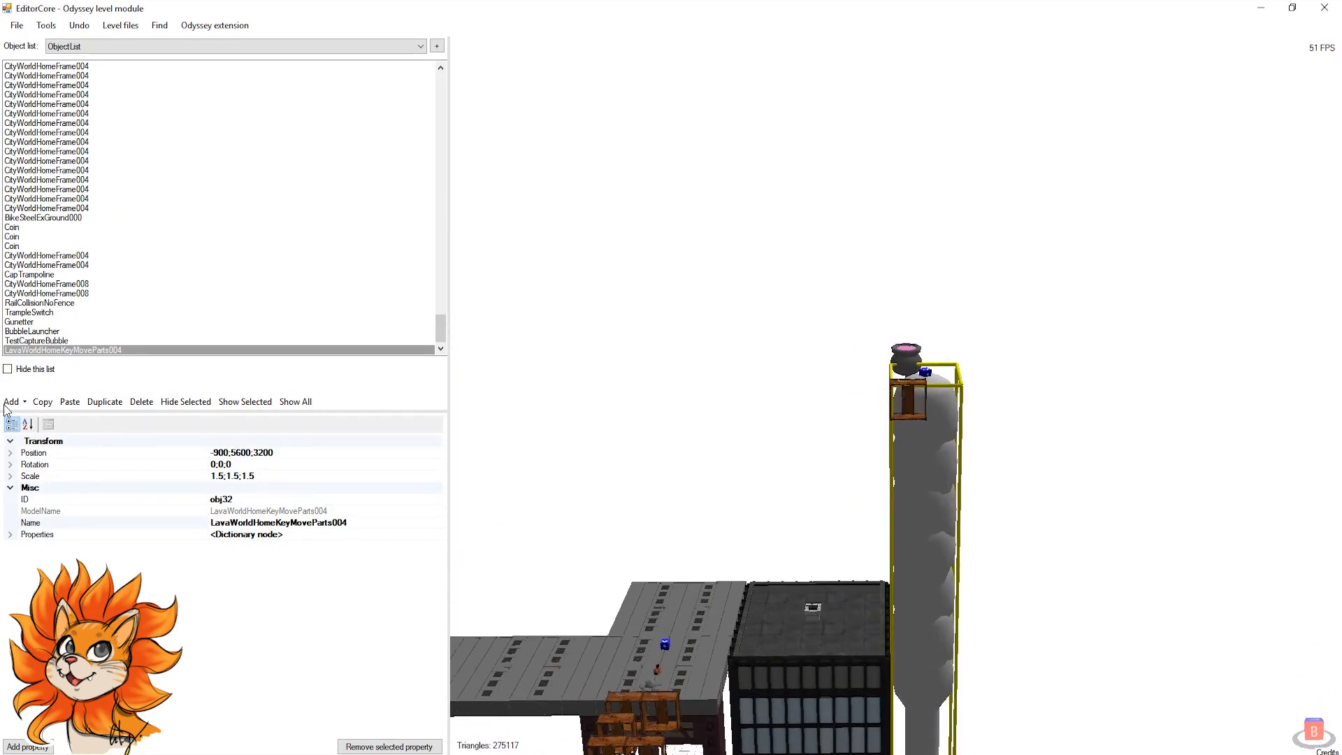
Step: Expand the pasted pillar's properties, open its linked object list and select the linked LavaWorldHomeKeyMoveParts004
{"action": "left_click", "coordinate": [11, 535]}
{"action": "scroll", "coordinate": [177, 590], "scroll_direction": "down", "scroll_amount": 3}
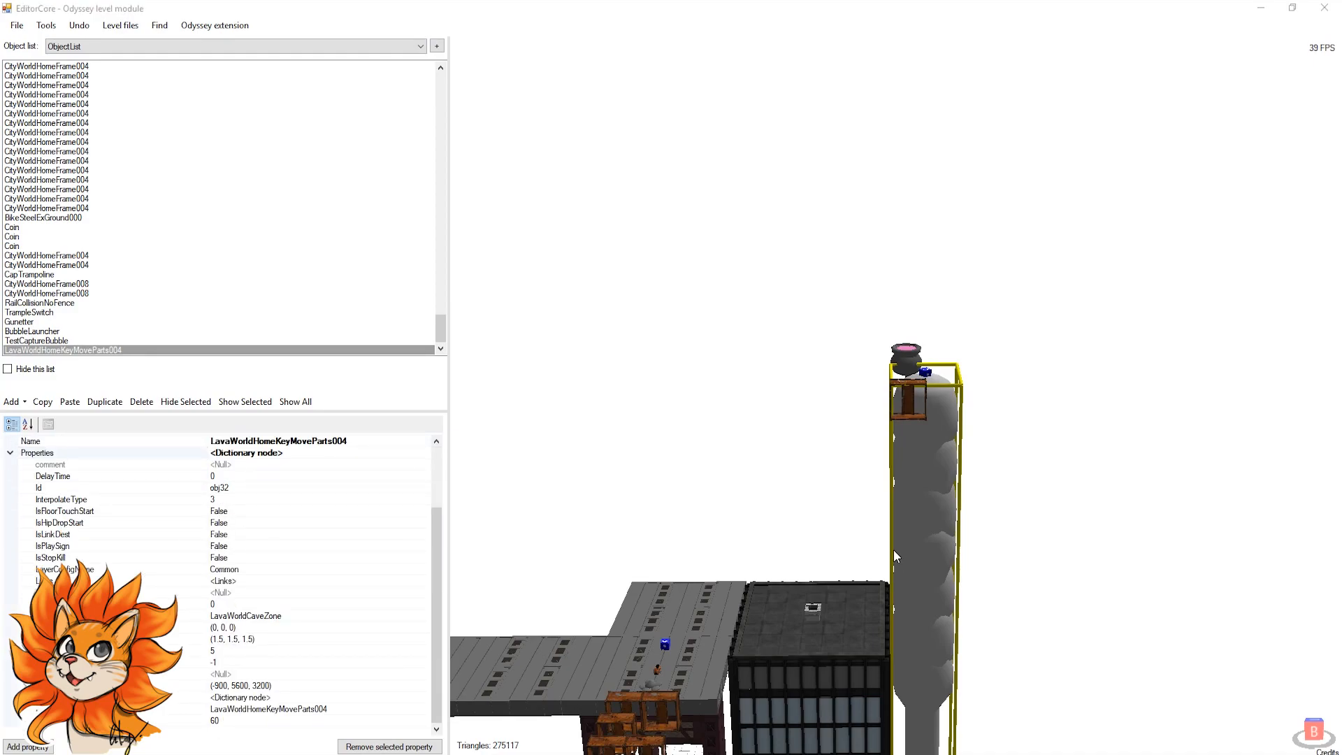
{"action": "key", "text": "c"}
{"action": "double_click", "coordinate": [131, 119]}
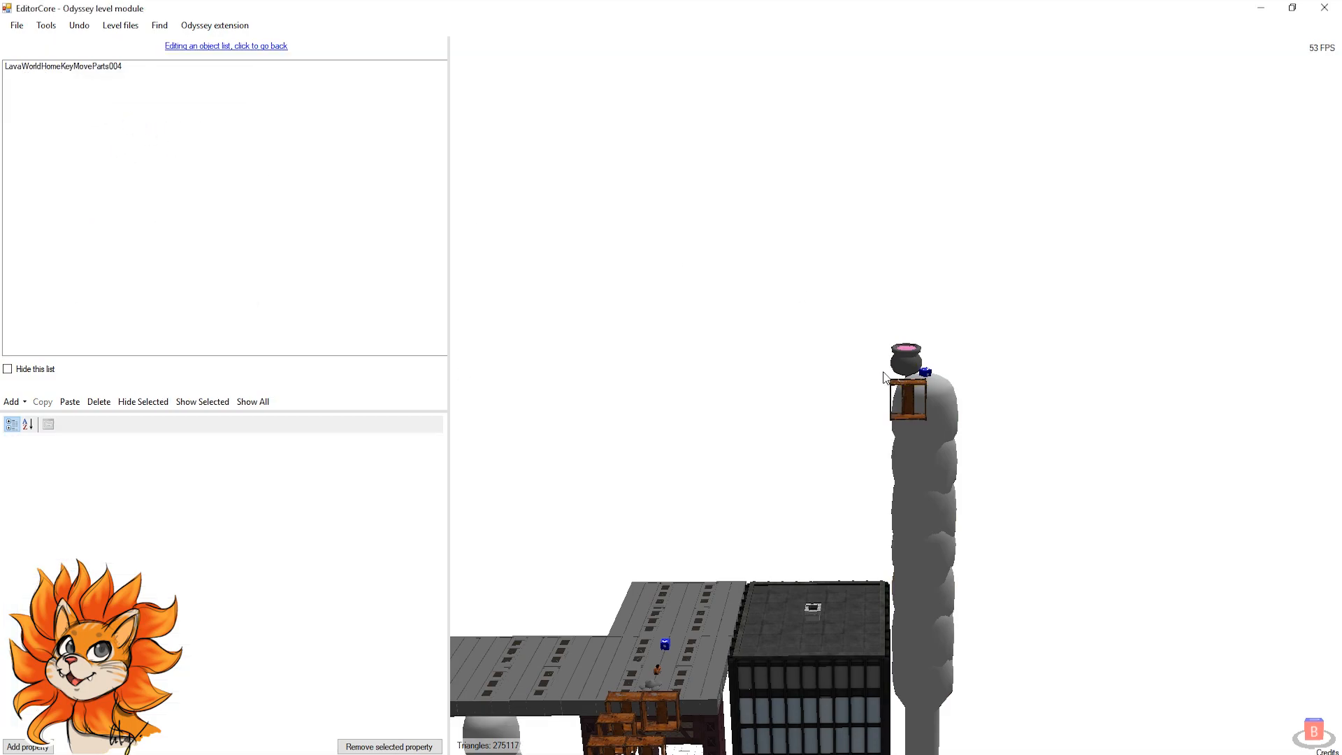
{"action": "double_click", "coordinate": [74, 67]}
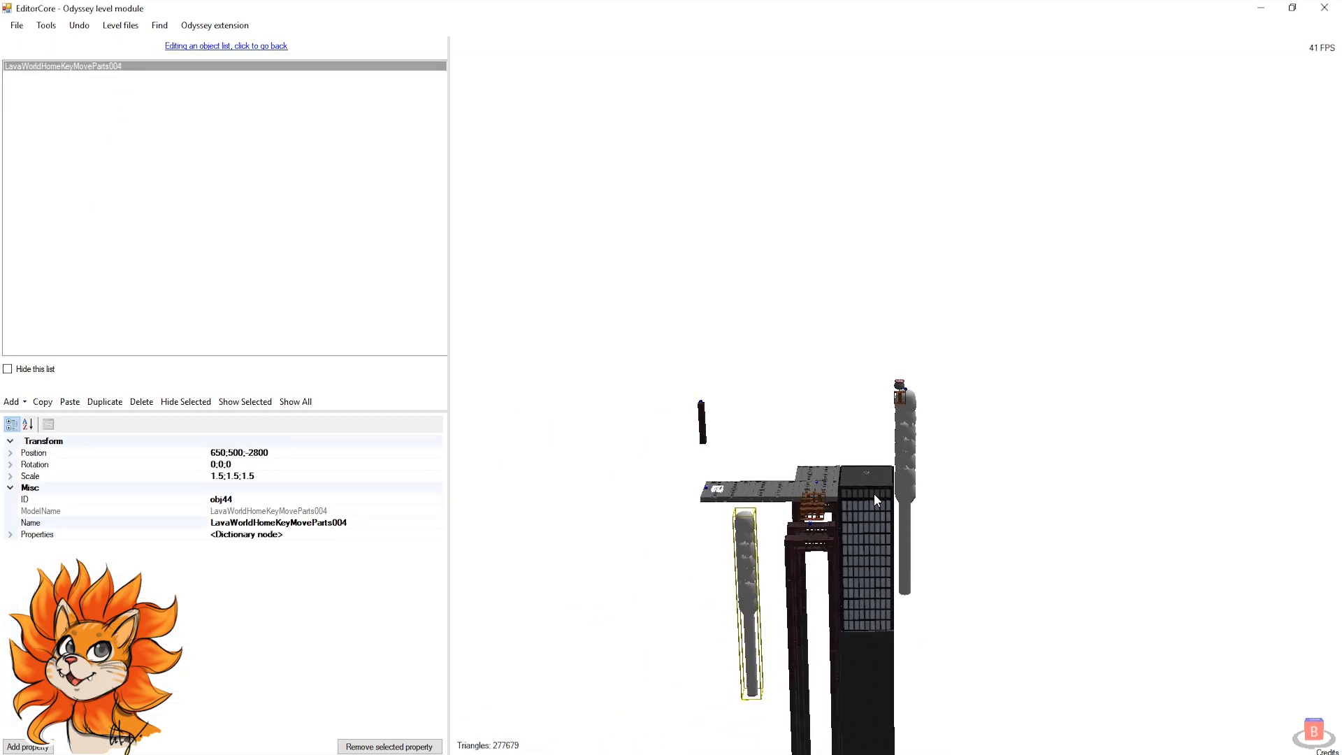
Step: Move the linked LavaWorldHomeKeyMoveParts004 next to the BubbleLauncher, to position -900;5500;3200
{"action": "left_click_drag", "start_coordinate": [723, 418], "coordinate": [930, 264]}
{"action": "left_click_drag", "start_coordinate": [889, 307], "coordinate": [902, 307]}
{"action": "mouse_move", "coordinate": [920, 306]}
{"action": "right_mouse_down"}
{"action": "mouse_move", "coordinate": [1054, 333]}
{"action": "mouse_move", "coordinate": [926, 318]}
{"action": "right_mouse_up"}
{"action": "left_click_drag", "start_coordinate": [926, 318], "coordinate": [946, 308]}
{"action": "right_click_drag", "start_coordinate": [968, 275], "coordinate": [928, 241]}
{"action": "left_click_drag", "start_coordinate": [933, 190], "coordinate": [931, 200]}
{"action": "right_click_drag", "start_coordinate": [833, 233], "coordinate": [952, 290]}
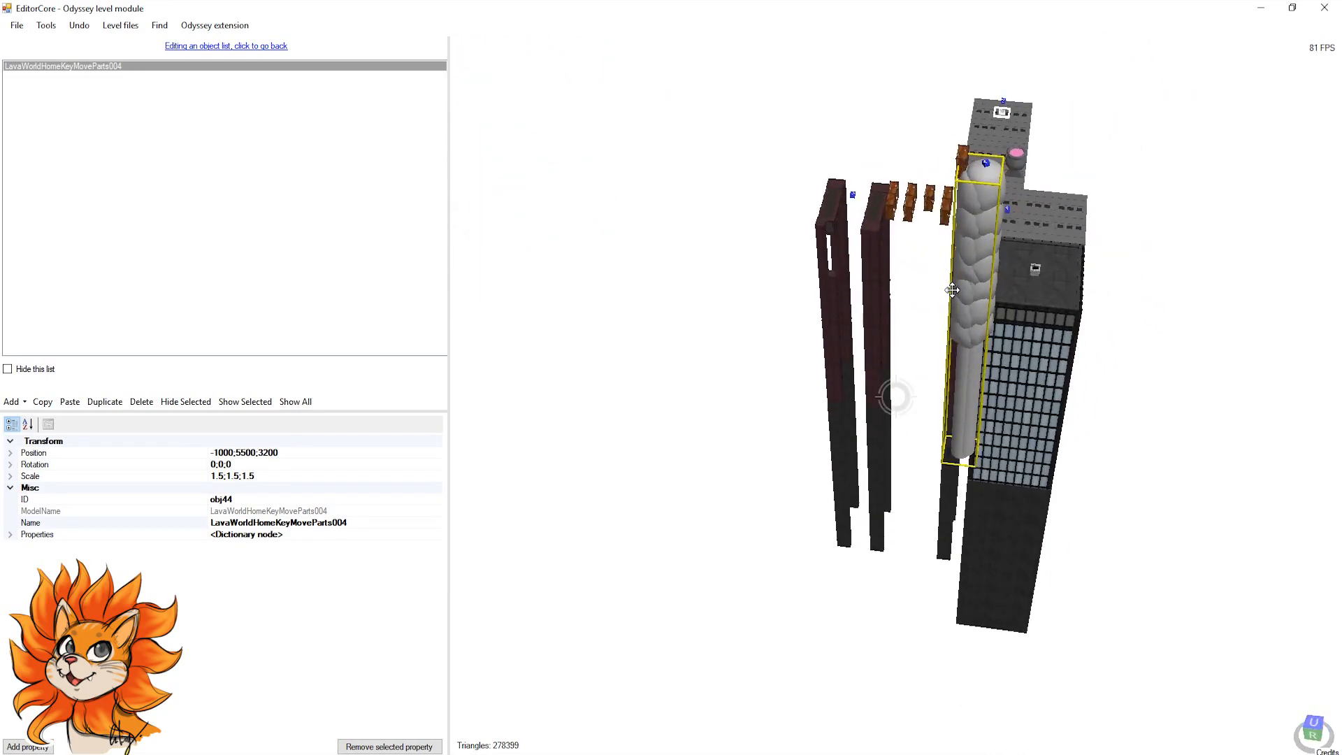
{"action": "left_click_drag", "start_coordinate": [968, 246], "coordinate": [977, 237]}
{"action": "right_click_drag", "start_coordinate": [977, 237], "coordinate": [893, 392]}
Step: Check the linked pillar's own links, close the links editor and return to the main object list
{"action": "key", "text": "ctrl+l"}
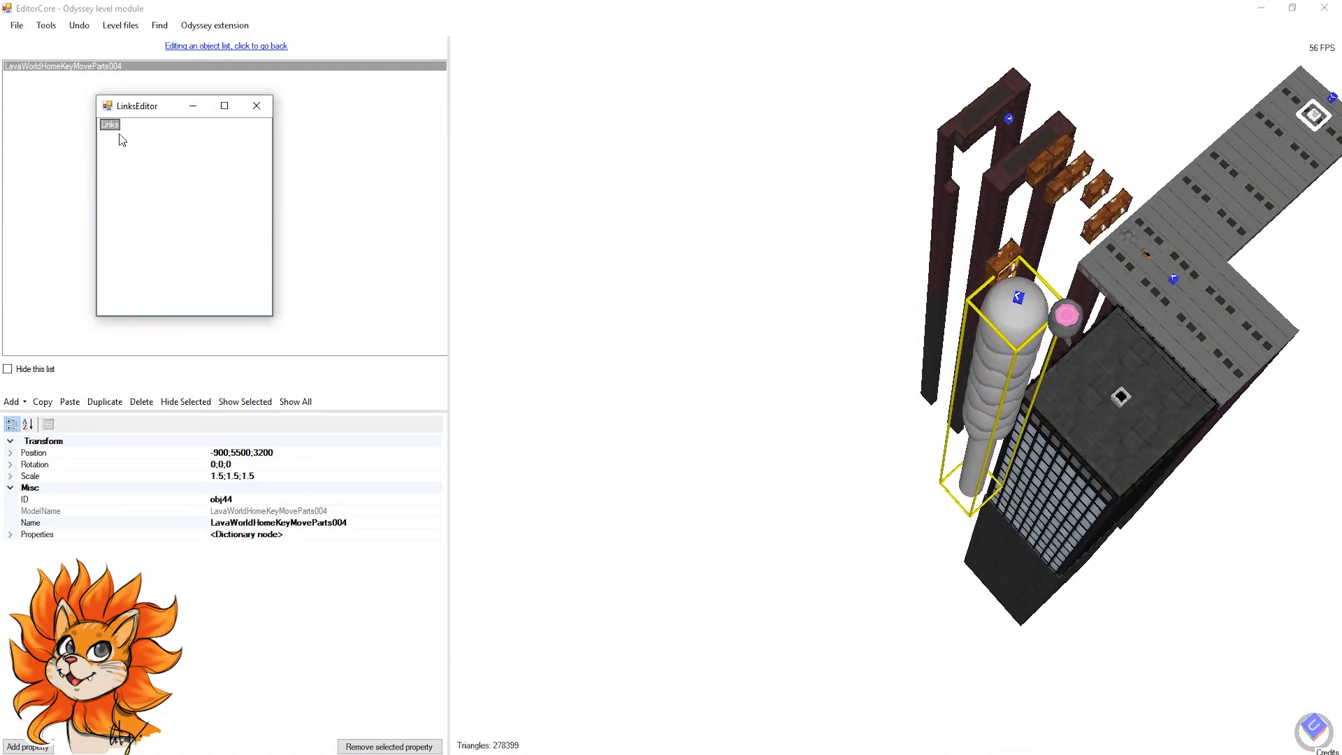
{"action": "left_click", "coordinate": [257, 106]}
{"action": "left_click", "coordinate": [227, 46]}
{"action": "scroll", "coordinate": [791, 436], "scroll_direction": "up", "scroll_amount": 5}
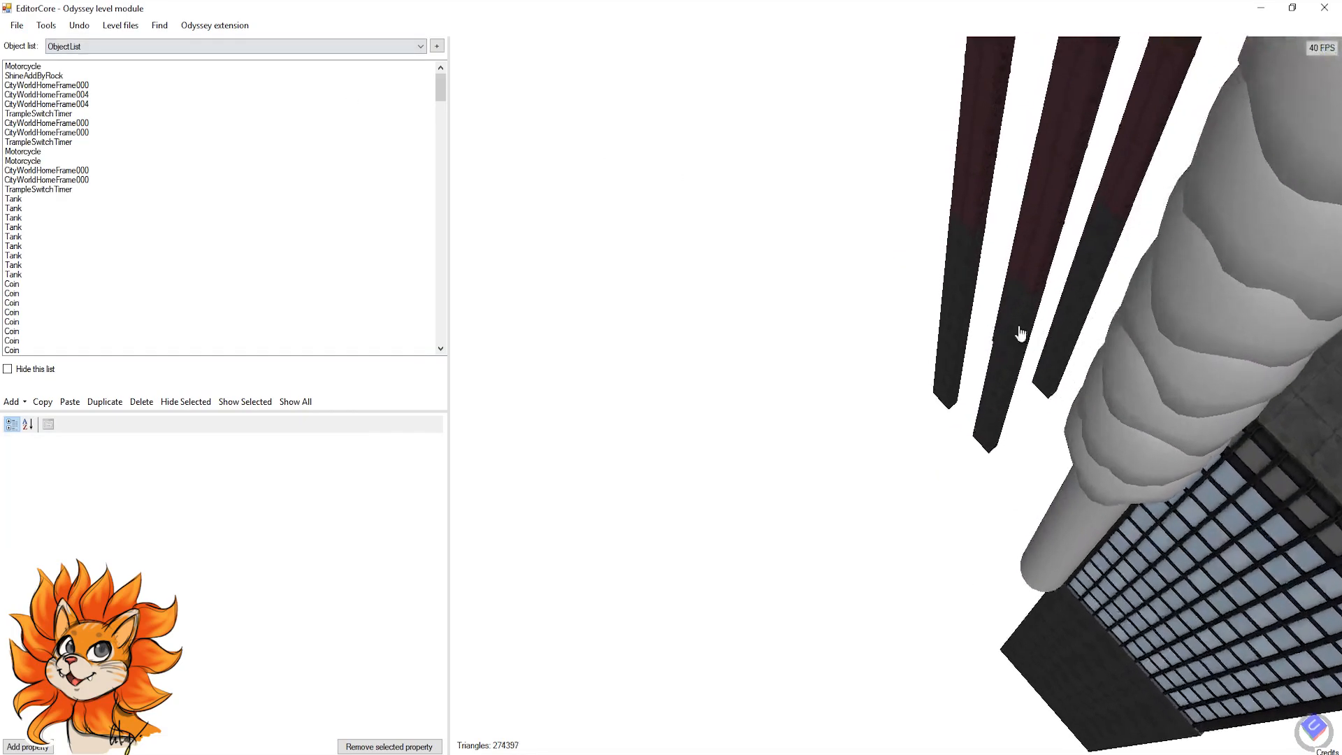
Step: Paste another LavaWorldHomeKeyMoveParts004 pillar and place it beneath the BubbleLauncher, at position -300;5600;3000
{"action": "scroll", "coordinate": [792, 437], "scroll_direction": "down", "scroll_amount": 8}
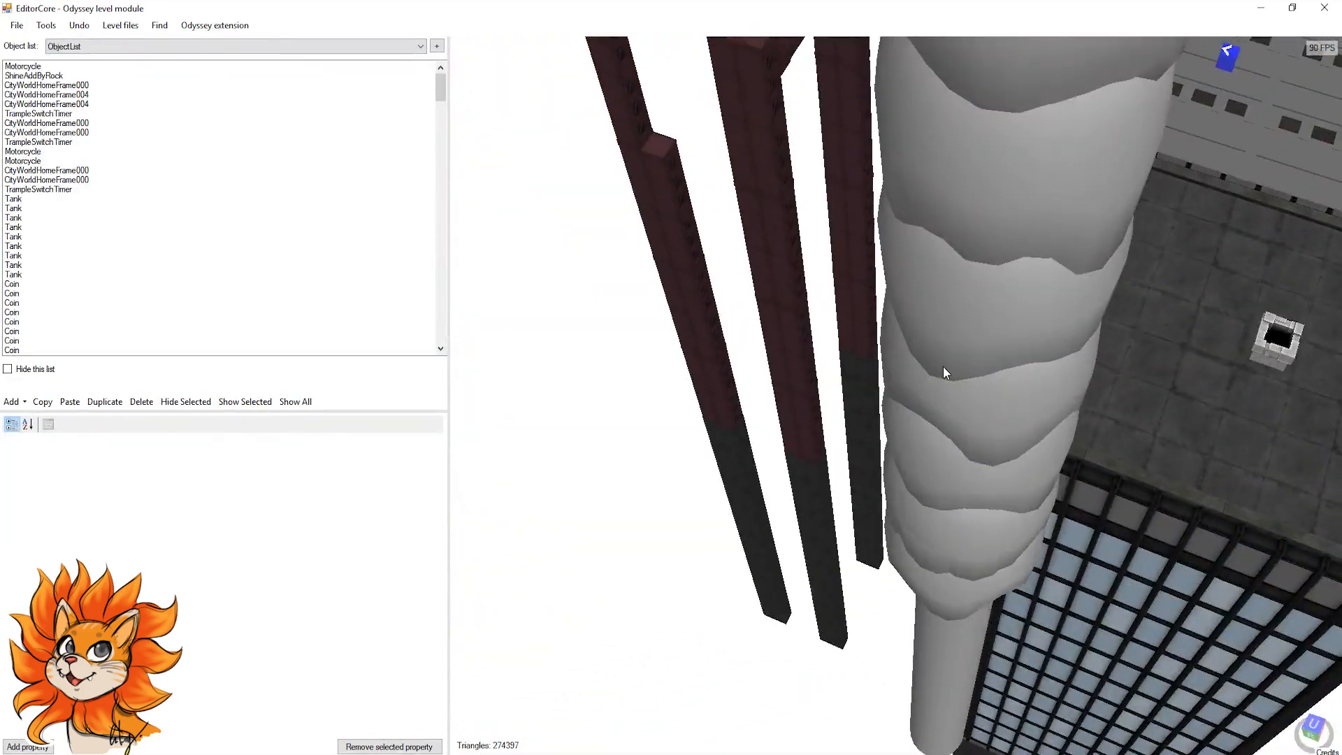
{"action": "scroll", "coordinate": [943, 371], "scroll_direction": "down", "scroll_amount": 3}
{"action": "left_click", "coordinate": [958, 324]}
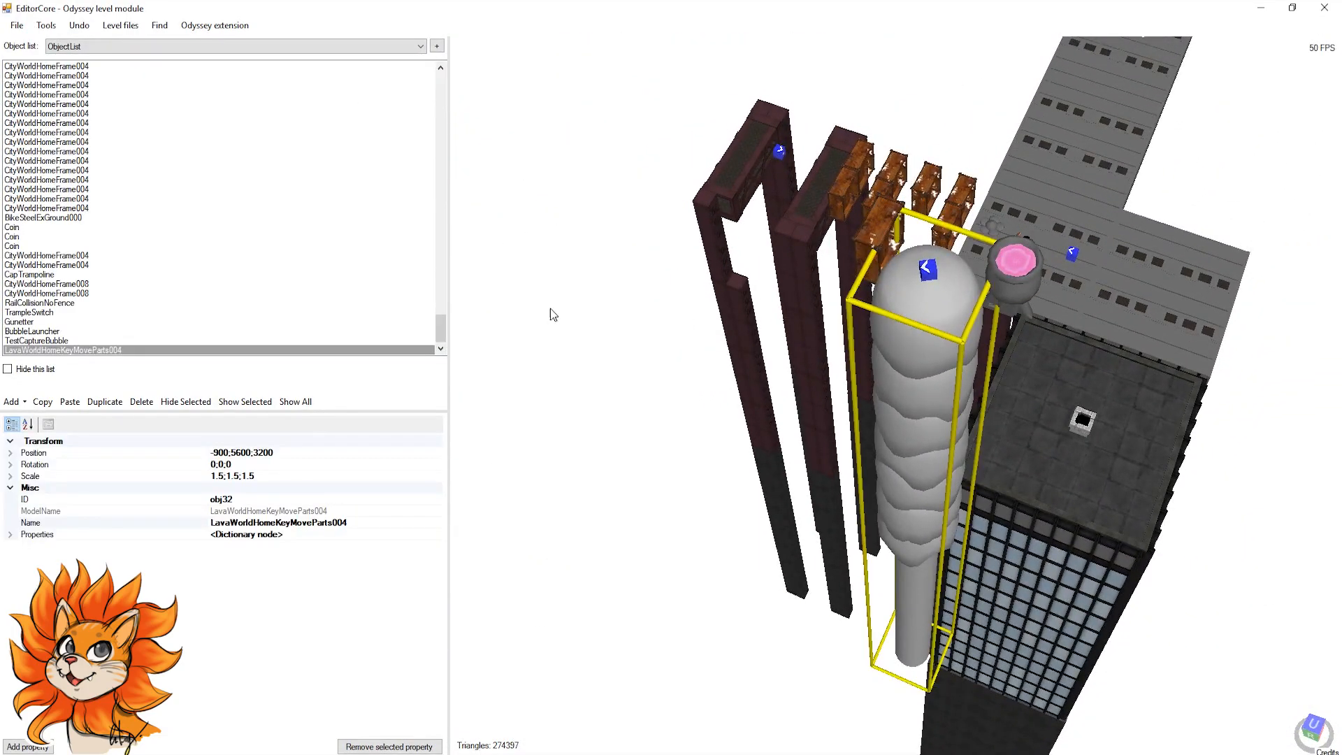
{"action": "left_click", "coordinate": [65, 407]}
{"action": "right_click_drag", "start_coordinate": [731, 411], "coordinate": [735, 363]}
{"action": "middle_click_drag", "start_coordinate": [987, 282], "coordinate": [952, 552]}
{"action": "left_click_drag", "start_coordinate": [952, 457], "coordinate": [1012, 447], "text": "ctrl+alt"}
{"action": "right_click_drag", "start_coordinate": [1012, 447], "coordinate": [649, 358]}
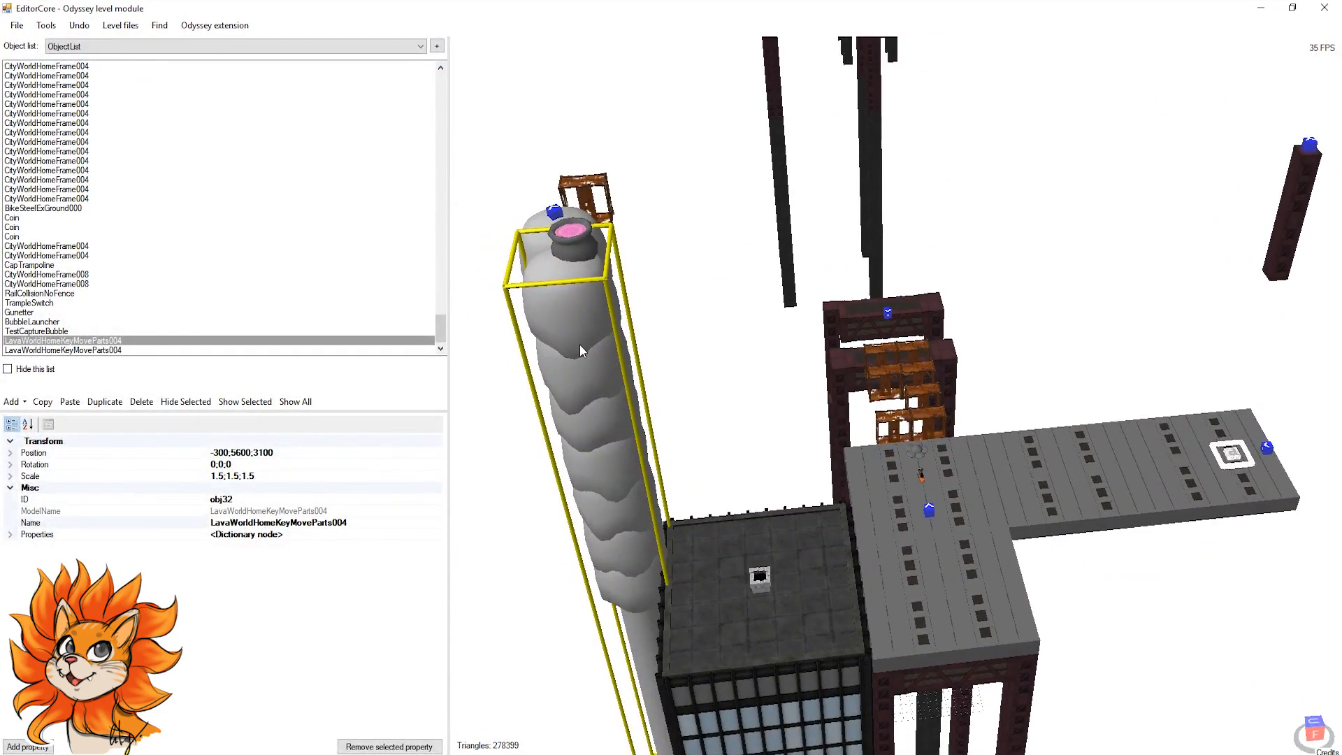
{"action": "left_click_drag", "start_coordinate": [581, 345], "coordinate": [590, 345], "text": "ctrl+alt"}
{"action": "right_click_drag", "start_coordinate": [660, 245], "coordinate": [757, 219]}
{"action": "scroll", "coordinate": [1022, 414], "scroll_direction": "up", "scroll_amount": 3}
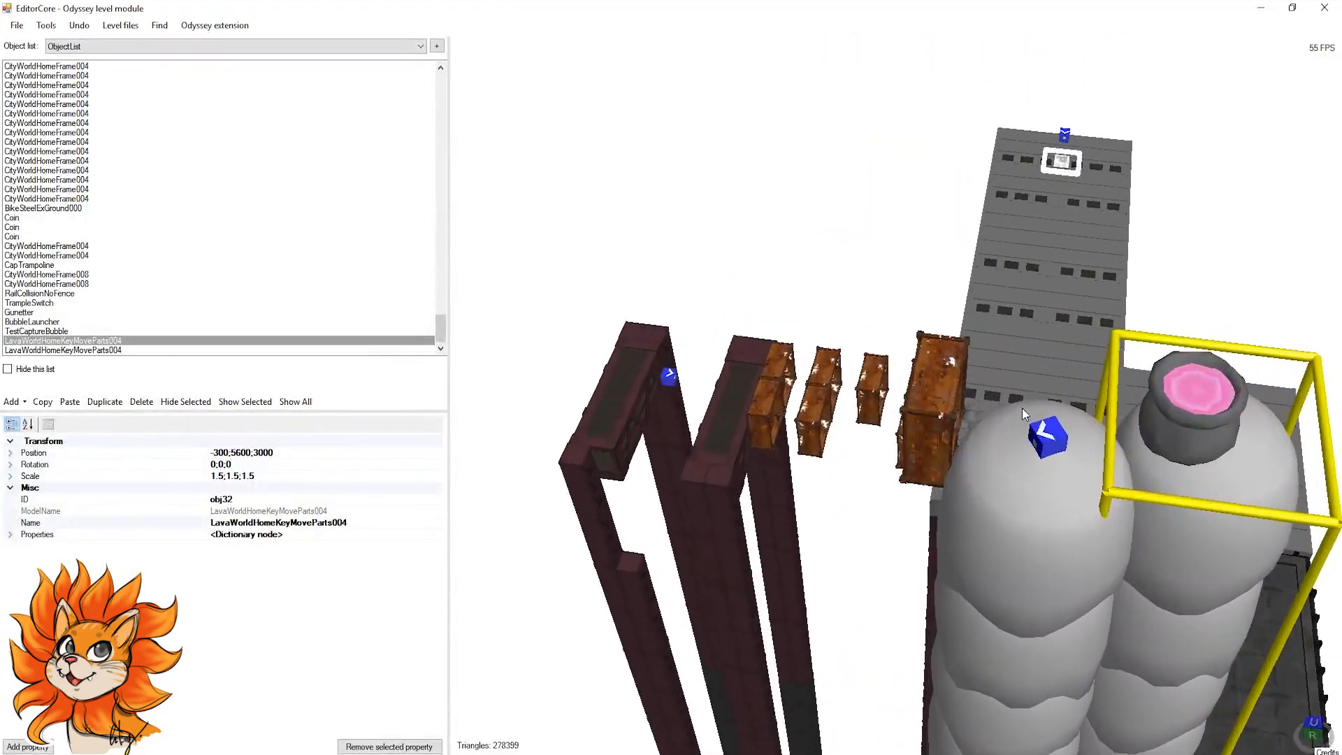
Step: Open the KeyMoveNext links of the pillar beneath the BubbleLauncher and select its linked LavaWorldHomeKeyMoveParts004
{"action": "key", "text": "c"}
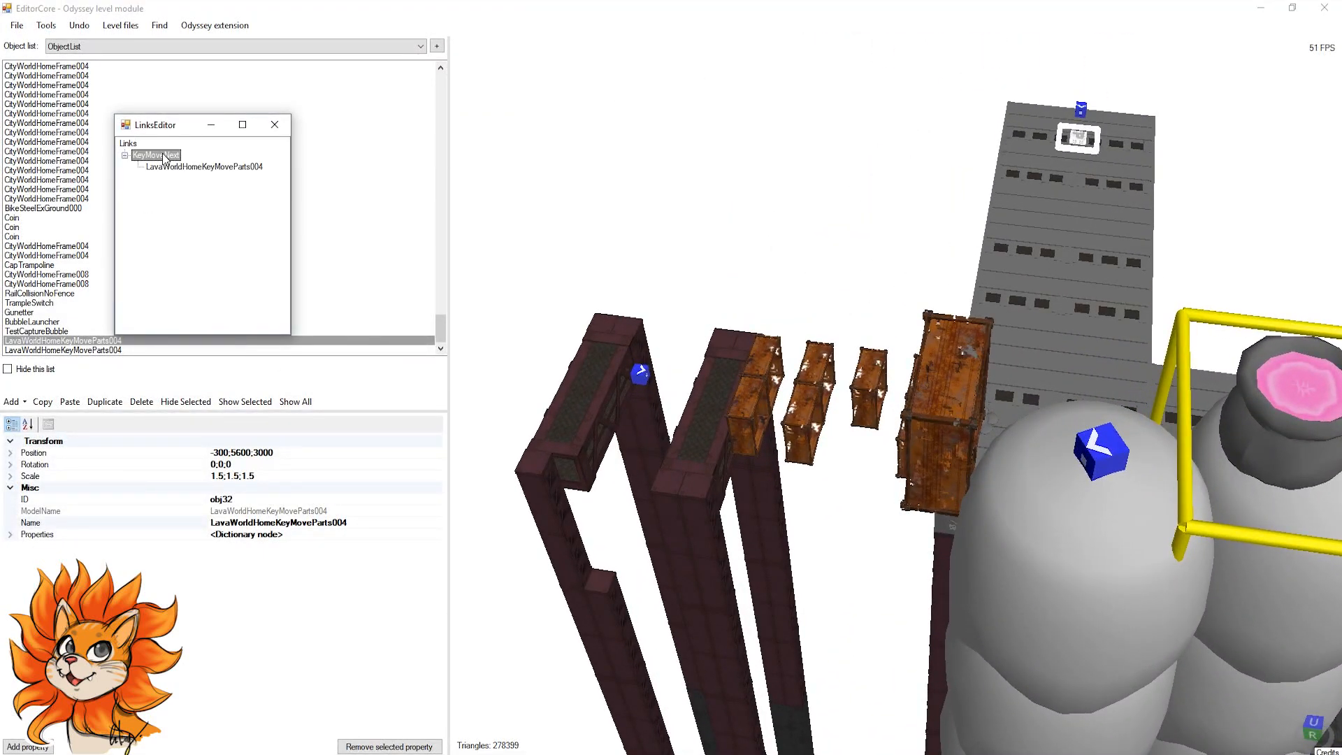
{"action": "double_click", "coordinate": [165, 154]}
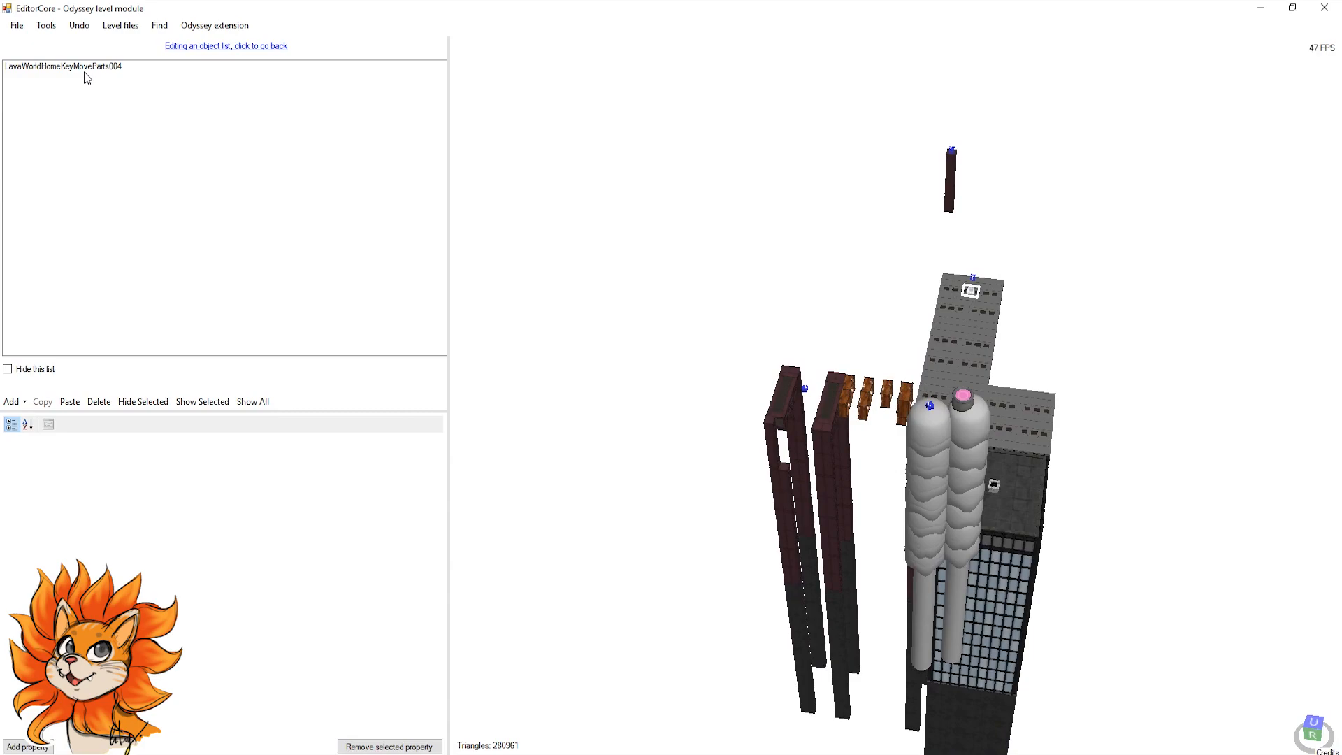
{"action": "left_click", "coordinate": [107, 67]}
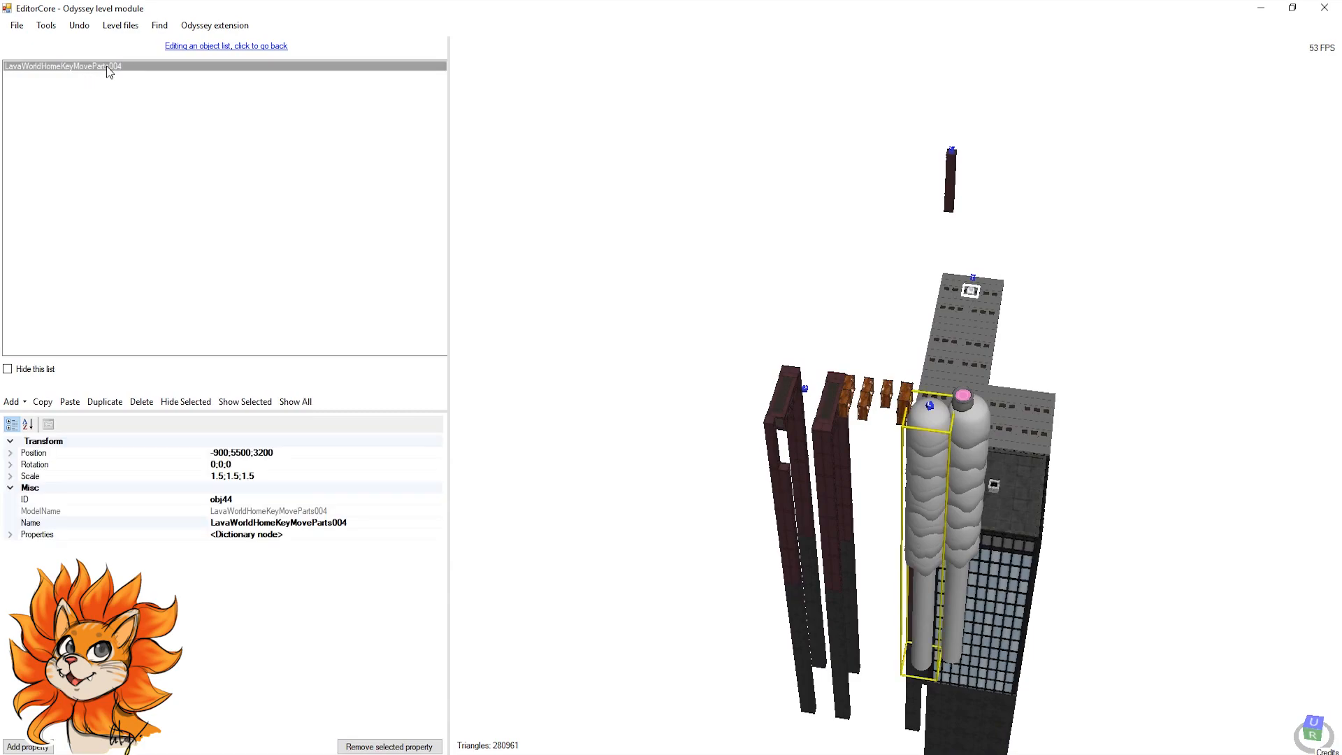
Step: Move the linked pillar beneath the BubbleLauncher, to position -200;5500;3000, and return to the main object list
{"action": "scroll", "coordinate": [887, 362], "scroll_direction": "down", "scroll_amount": 10}
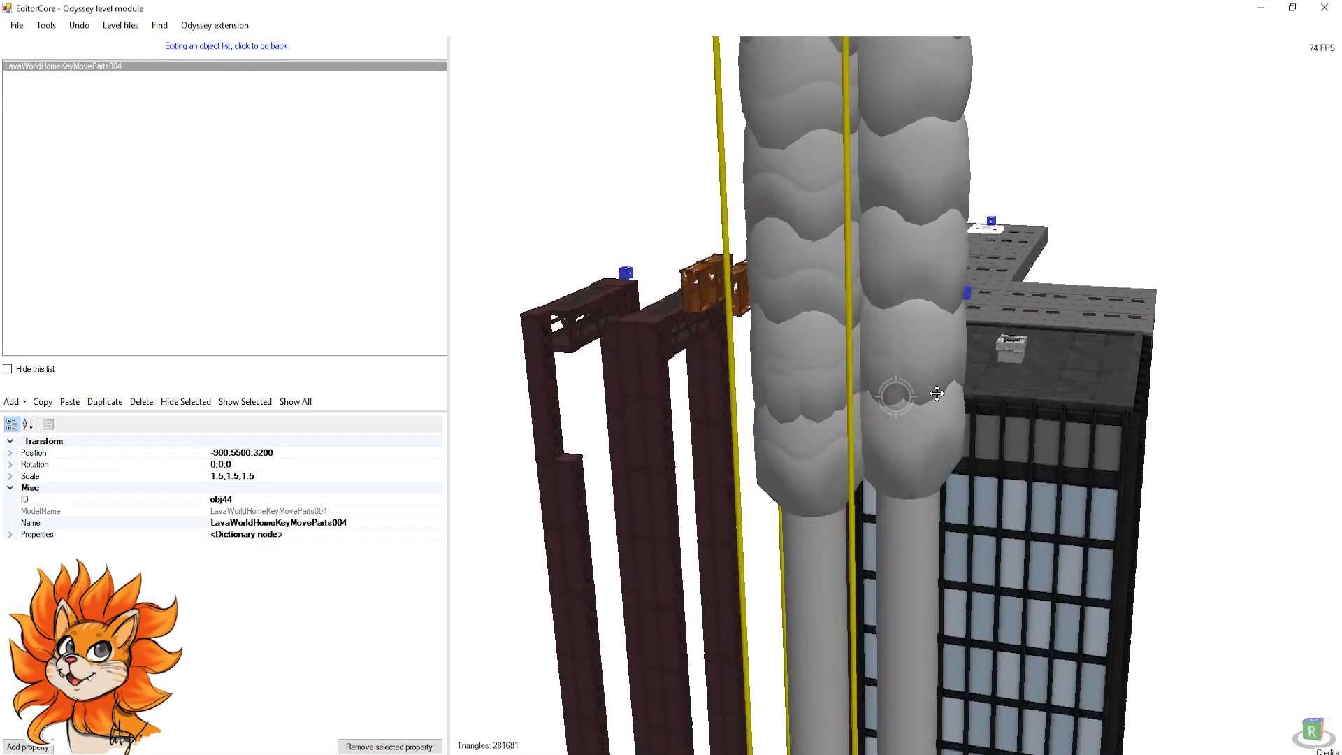
{"action": "left_click_drag", "start_coordinate": [800, 417], "coordinate": [921, 403]}
{"action": "right_click_drag", "start_coordinate": [921, 403], "coordinate": [1043, 342]}
{"action": "scroll", "coordinate": [740, 258], "scroll_direction": "up", "scroll_amount": 2}
{"action": "scroll", "coordinate": [740, 260], "scroll_direction": "down", "scroll_amount": 4}
{"action": "middle_click_drag", "start_coordinate": [742, 262], "coordinate": [945, 459]}
{"action": "right_click_drag", "start_coordinate": [942, 393], "coordinate": [923, 442]}
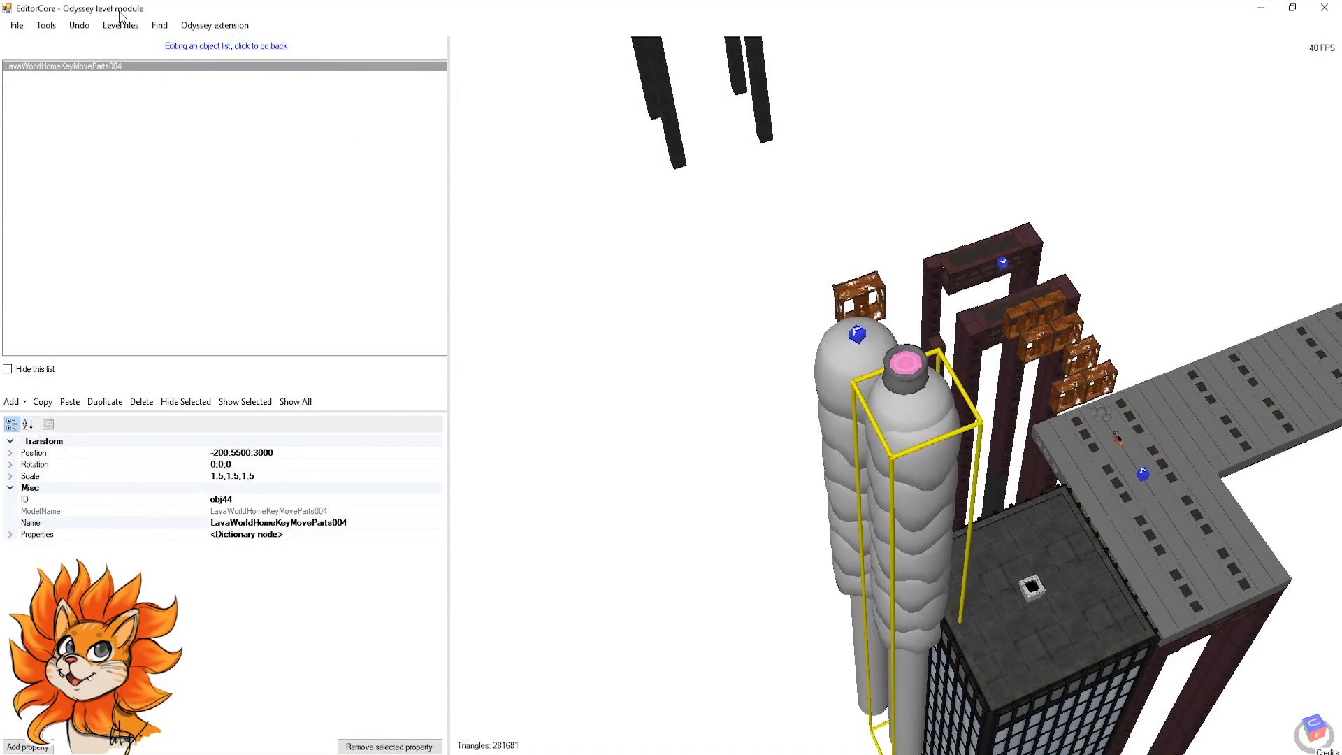
{"action": "right_click_drag", "start_coordinate": [939, 237], "coordinate": [982, 260]}
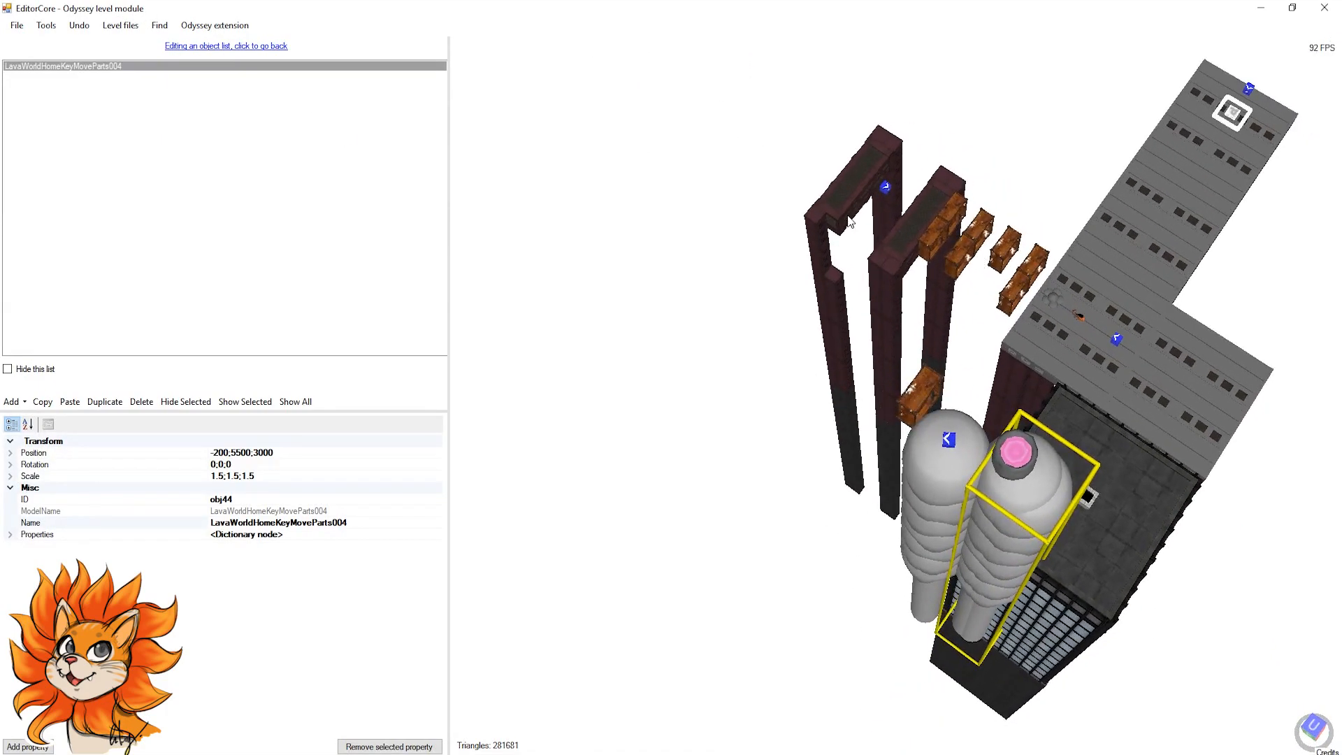
{"action": "left_click", "coordinate": [233, 46]}
{"action": "scroll", "coordinate": [959, 378], "scroll_direction": "up", "scroll_amount": 4}
{"action": "scroll", "coordinate": [959, 329], "scroll_direction": "down", "scroll_amount": 2}
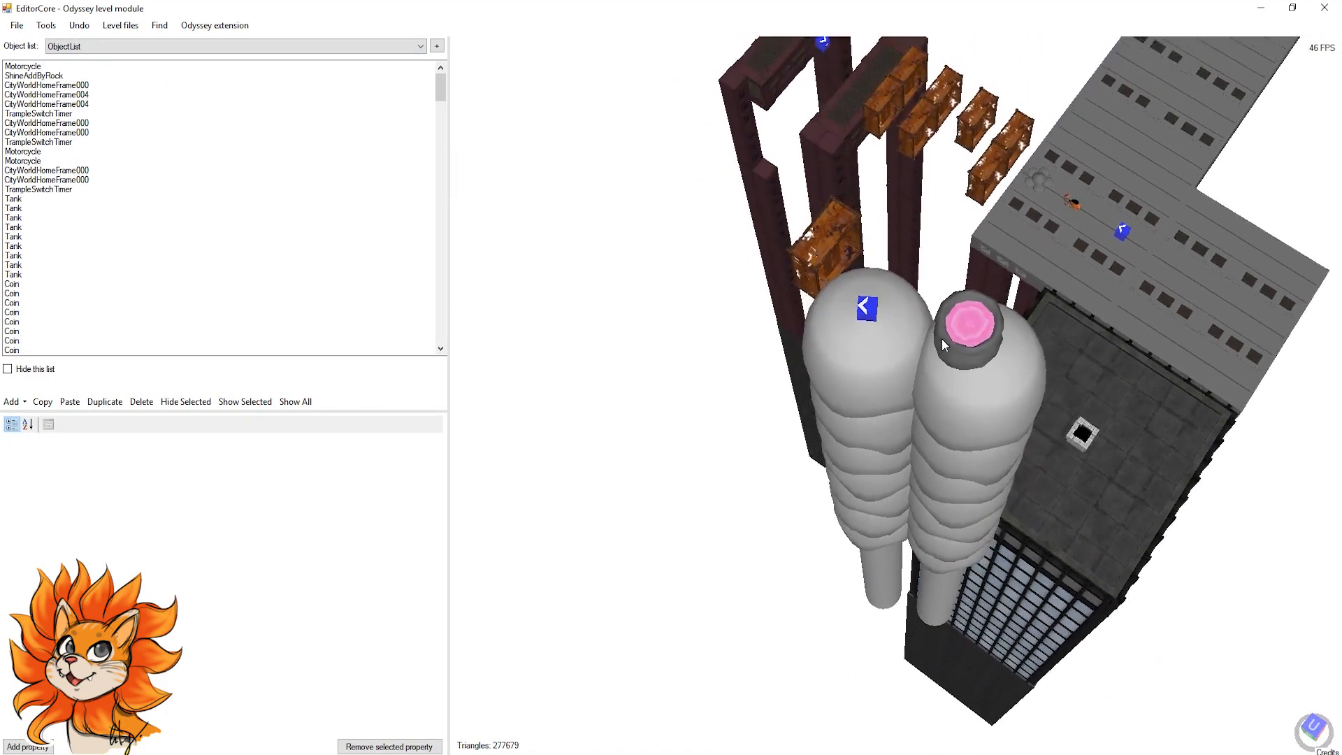
Step: Raise the main-list pillar beneath the BubbleLauncher to position -300;5700;3000
{"action": "left_click", "coordinate": [968, 329]}
{"action": "scroll", "coordinate": [977, 377], "scroll_direction": "down", "scroll_amount": 5}
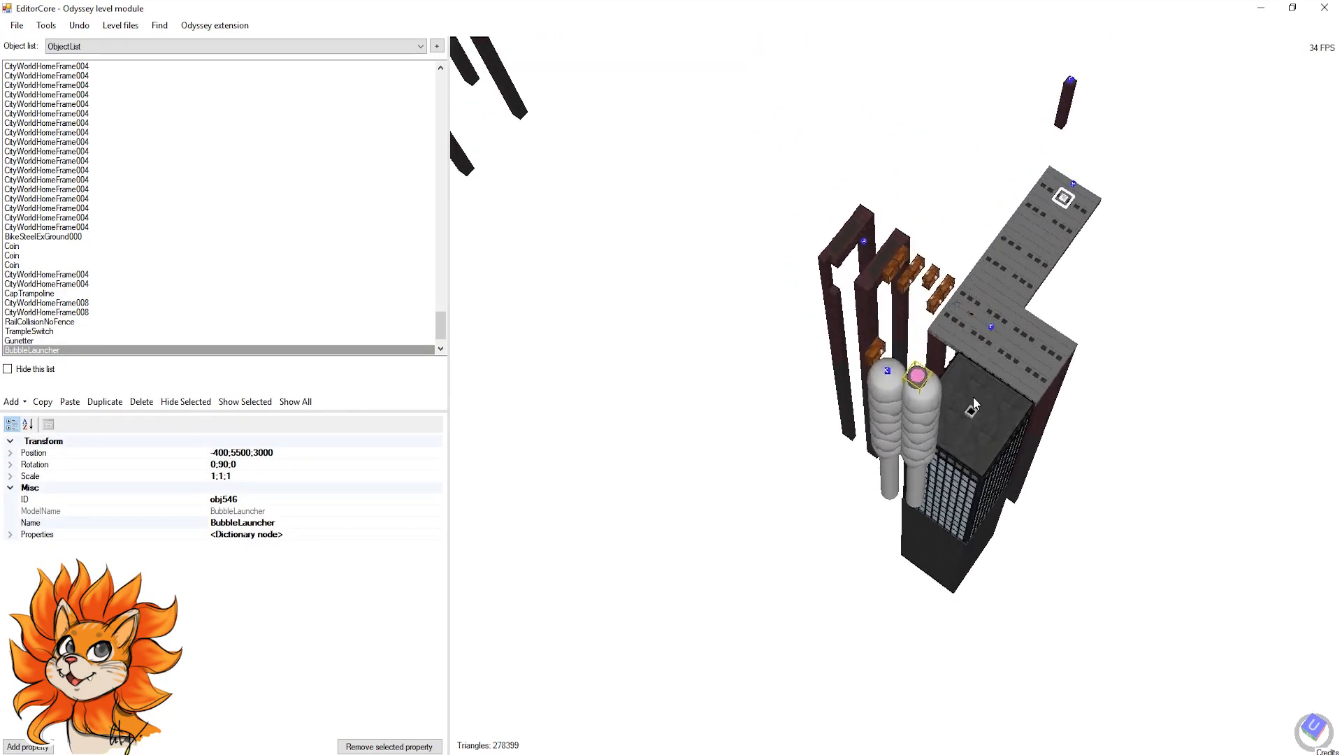
{"action": "scroll", "coordinate": [965, 401], "scroll_direction": "up", "scroll_amount": 4}
{"action": "left_click", "coordinate": [966, 401]}
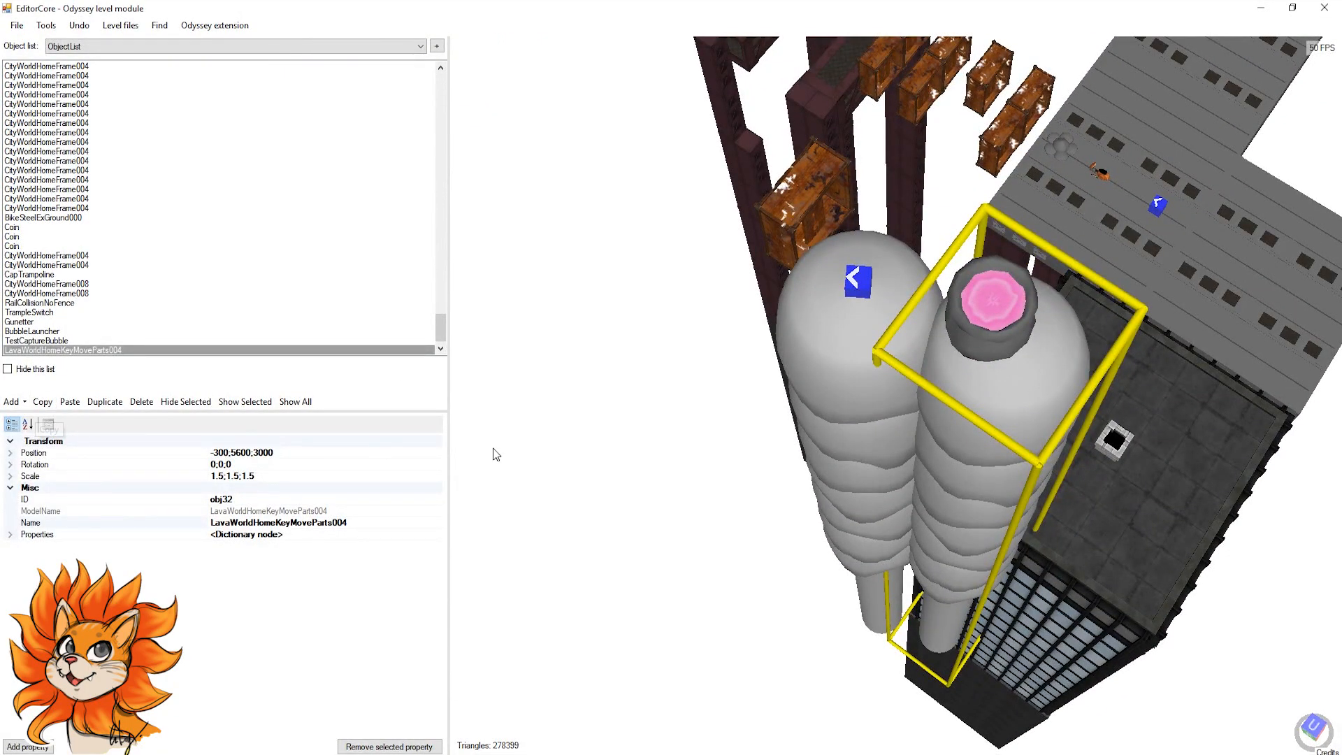
{"action": "right_click_drag", "start_coordinate": [748, 448], "coordinate": [807, 421]}
{"action": "scroll", "coordinate": [818, 391], "scroll_direction": "down", "scroll_amount": 5}
{"action": "right_click_drag", "start_coordinate": [823, 363], "coordinate": [816, 303]}
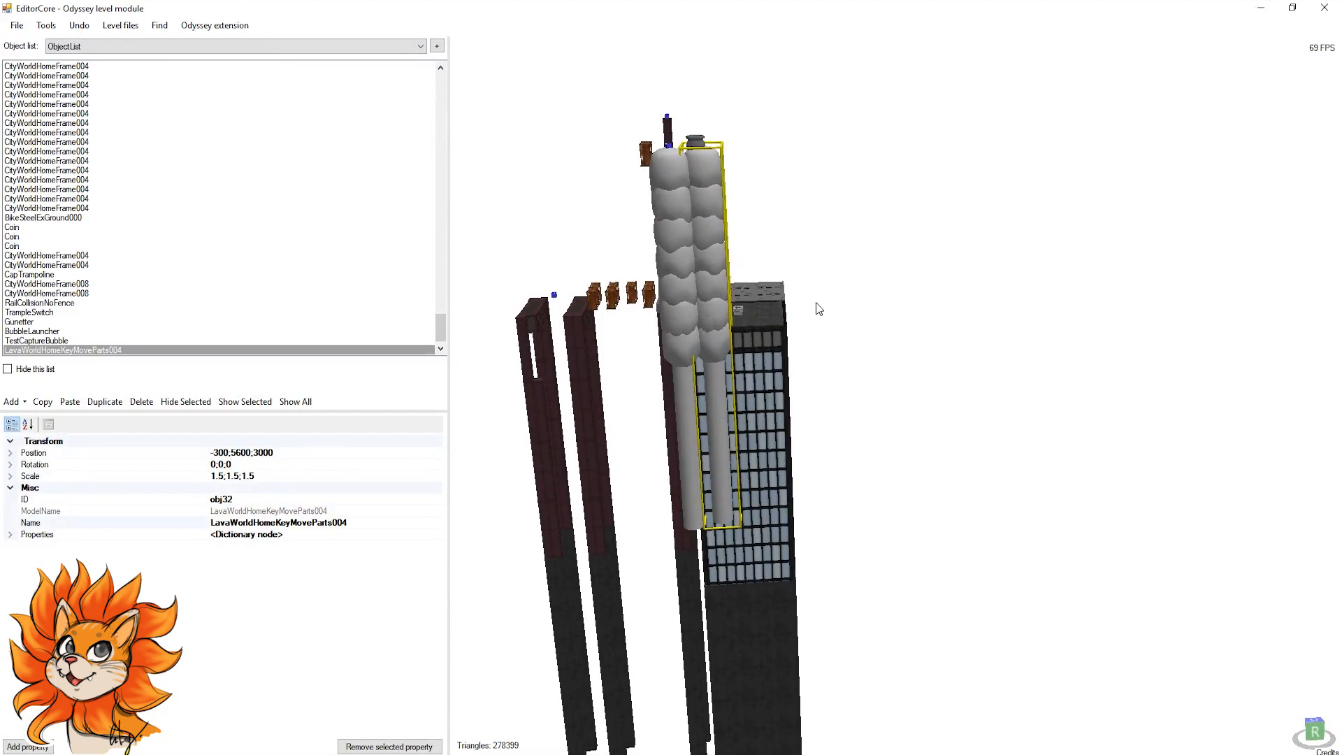
{"action": "mouse_move", "coordinate": [715, 258]}
{"action": "left_mouse_down"}
{"action": "mouse_move", "coordinate": [1237, 220]}
{"action": "mouse_move", "coordinate": [752, 266]}
{"action": "mouse_move", "coordinate": [720, 253]}
{"action": "left_mouse_up"}
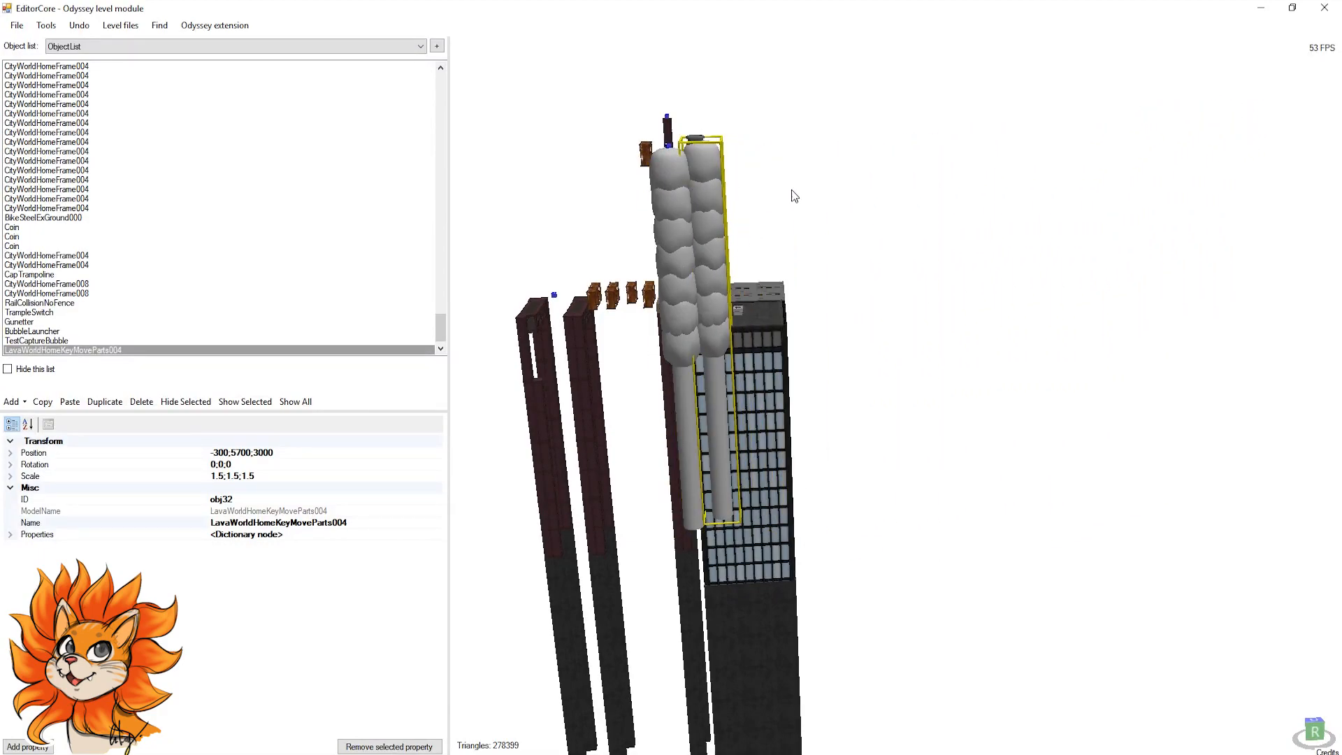
{"action": "right_click_drag", "start_coordinate": [769, 220], "coordinate": [487, 125]}
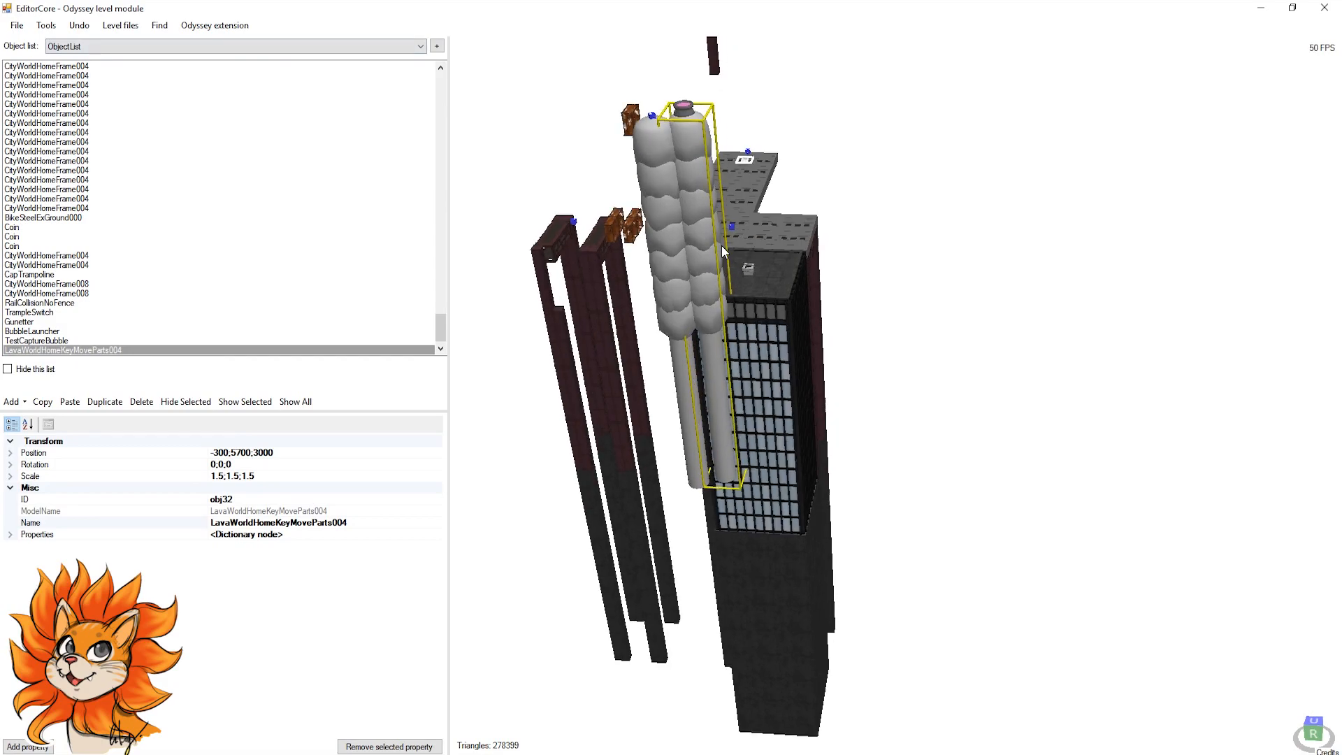
{"action": "scroll", "coordinate": [727, 245], "scroll_direction": "up", "scroll_amount": 5}
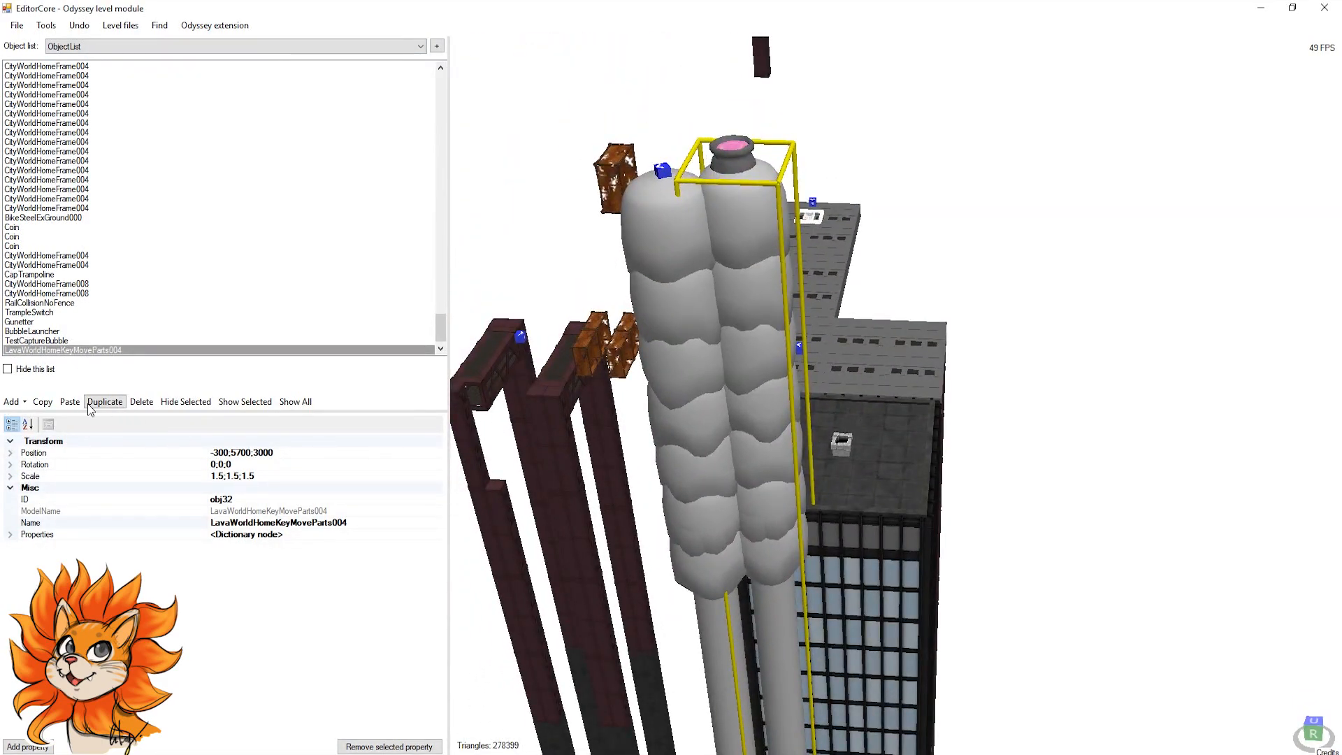
Step: Paste another LavaWorldHomeKeyMoveParts004 and move a pillar far away from the building, to position 15500;5900;1600
{"action": "left_click", "coordinate": [72, 402]}
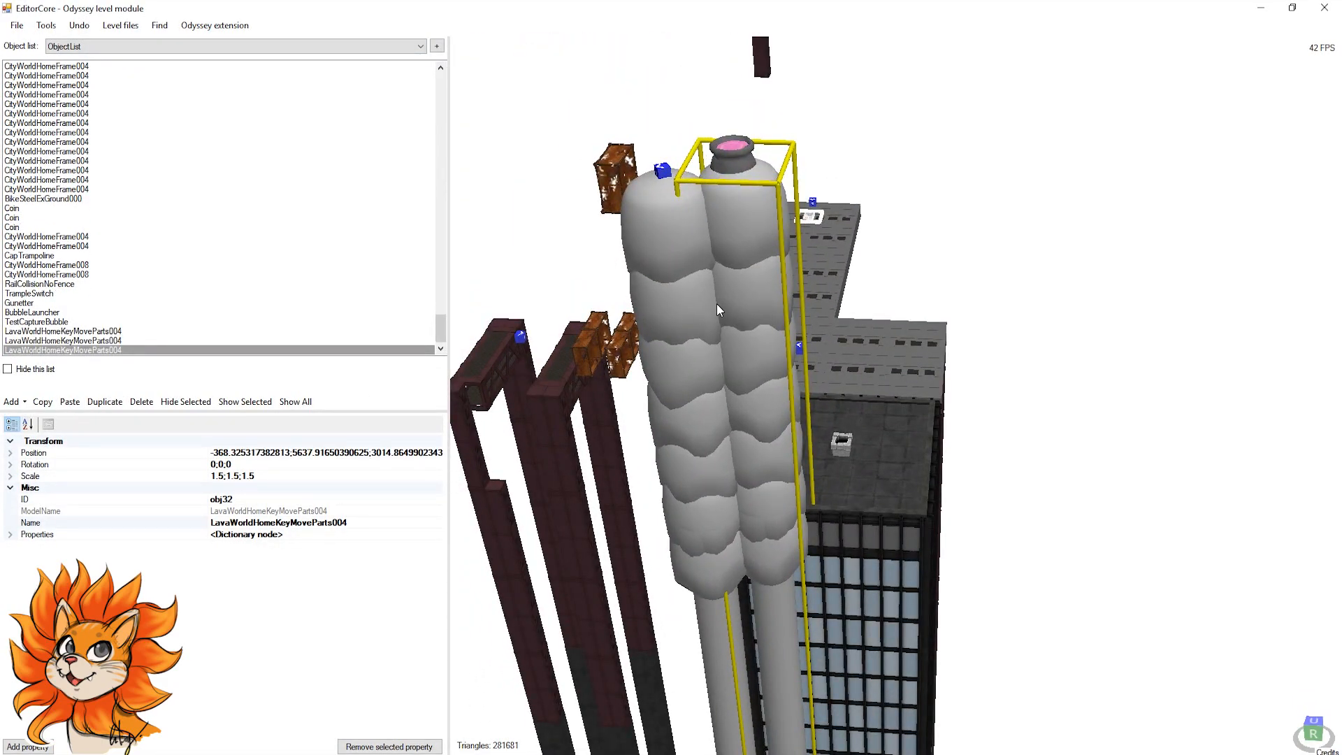
{"action": "left_click_drag", "start_coordinate": [742, 337], "coordinate": [1334, 314], "text": "alt"}
{"action": "scroll", "coordinate": [711, 370], "scroll_direction": "down", "scroll_amount": 8}
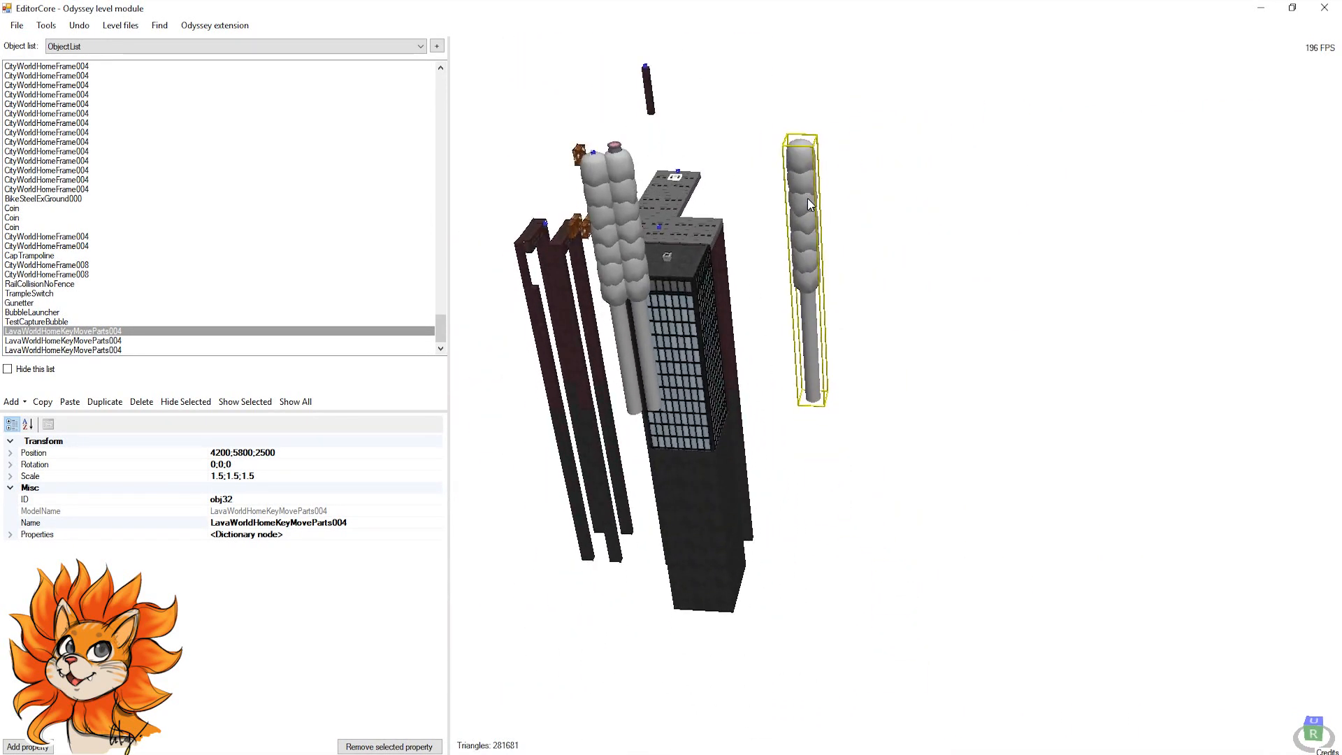
{"action": "left_click_drag", "start_coordinate": [1111, 237], "coordinate": [1248, 199], "text": "alt"}
{"action": "middle_click_drag", "start_coordinate": [1038, 273], "coordinate": [861, 344]}
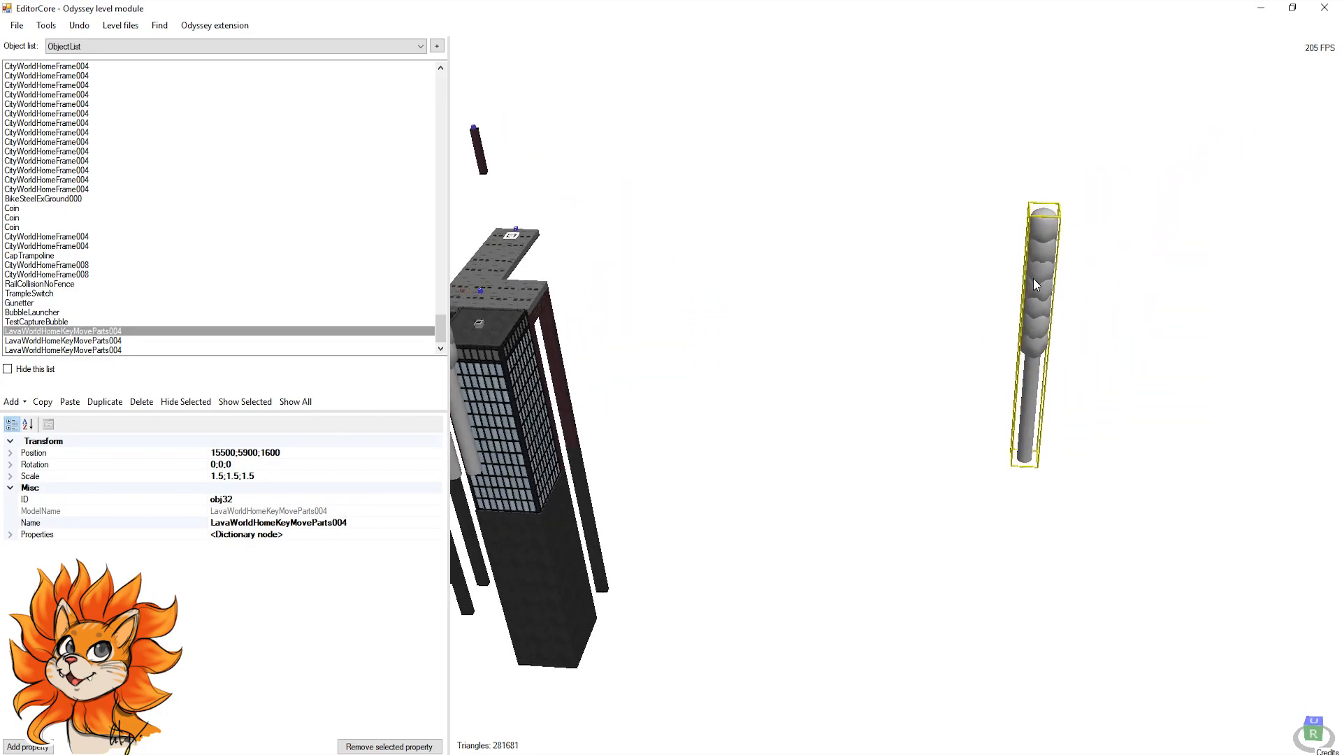
Step: Open the distant pillar's KeyMoveNext list and set its linked LavaWorldHomeKeyMoveParts004 to position 15500;5900;1600
{"action": "scroll", "coordinate": [956, 275], "scroll_direction": "up", "scroll_amount": 2}
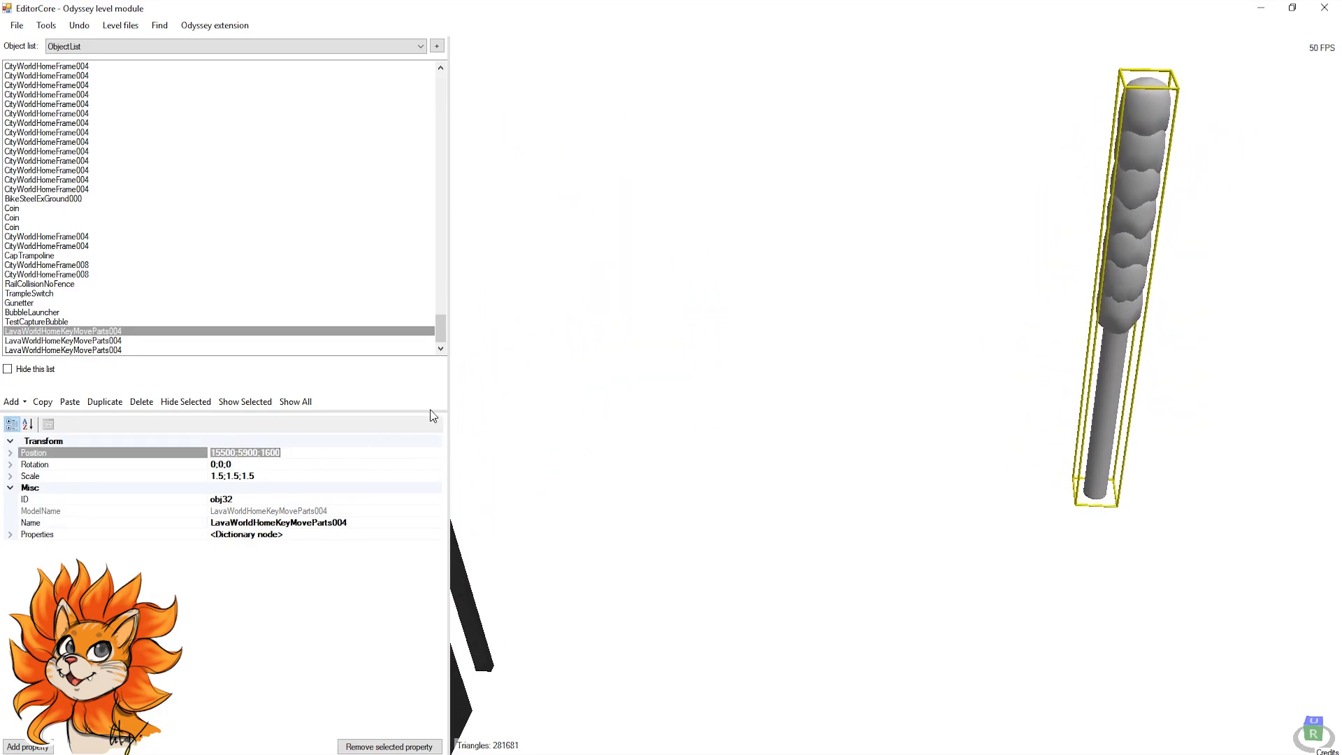
{"action": "double_click", "coordinate": [1121, 220]}
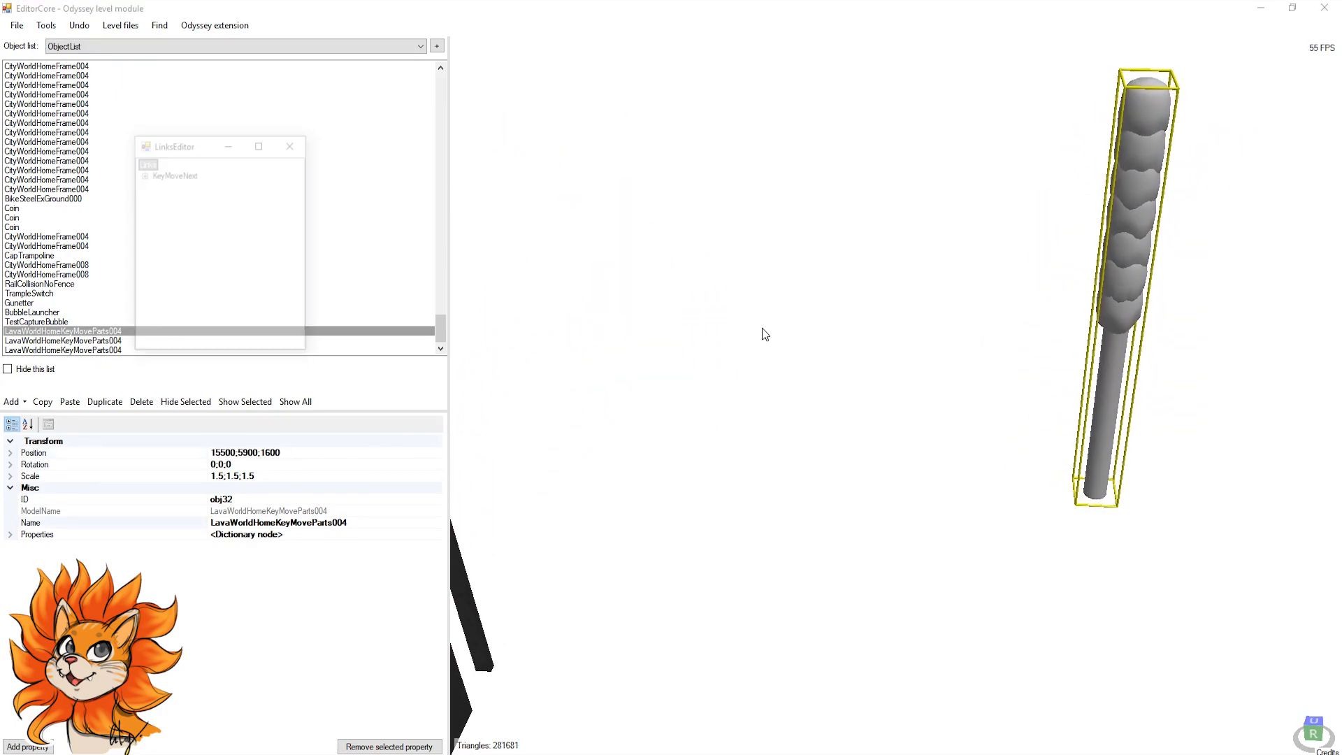
{"action": "double_click", "coordinate": [174, 174]}
{"action": "left_click", "coordinate": [78, 67]}
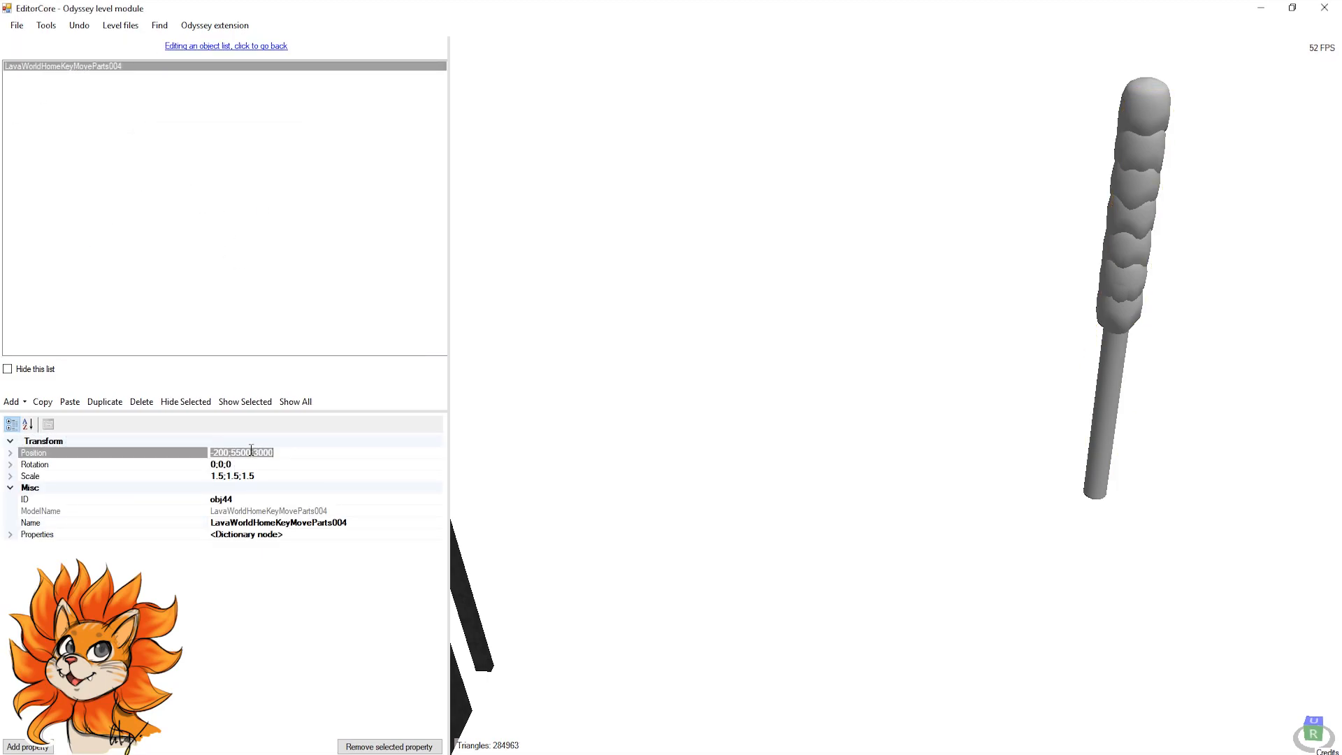
{"action": "type", "text": "15500;5900;1600"}
{"action": "key", "text": "Return"}
{"action": "left_click", "coordinate": [1087, 383]}
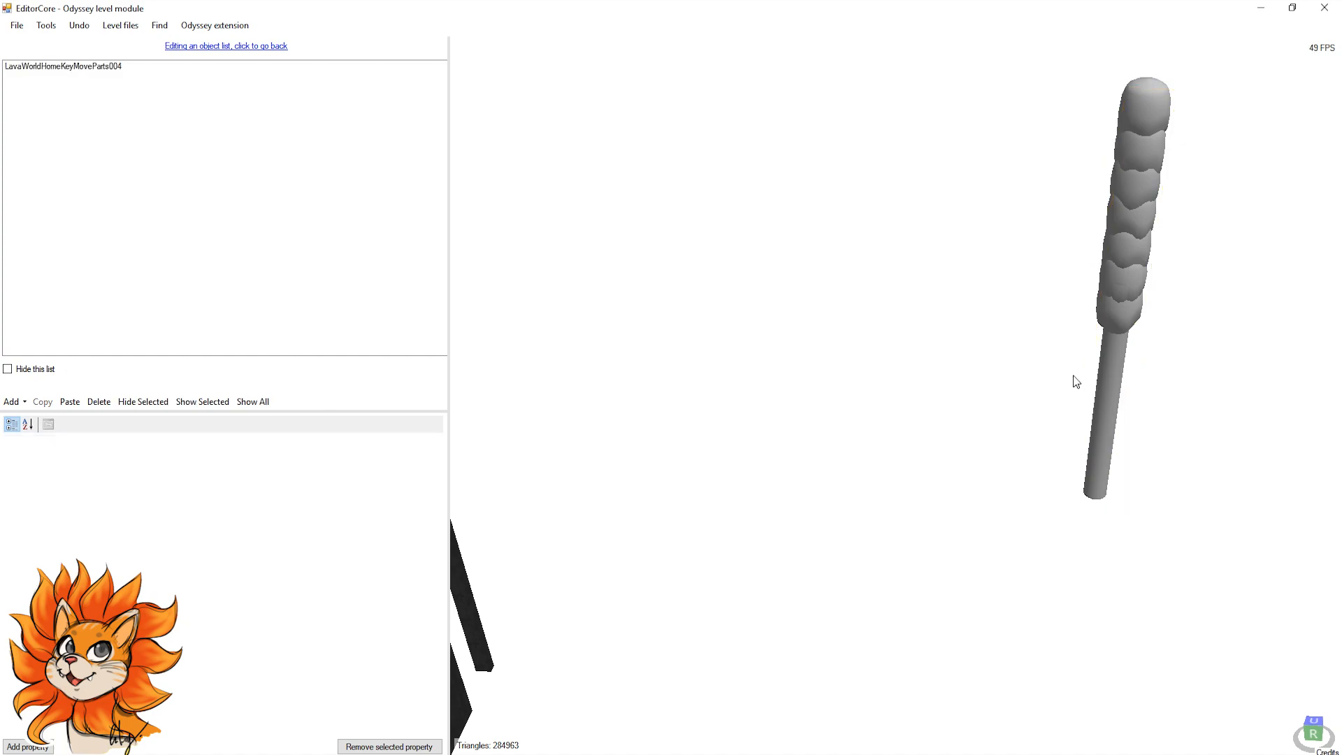
Step: Check the distant linked pillar's own links, close the links editor and return to the main object list
{"action": "left_click", "coordinate": [110, 66]}
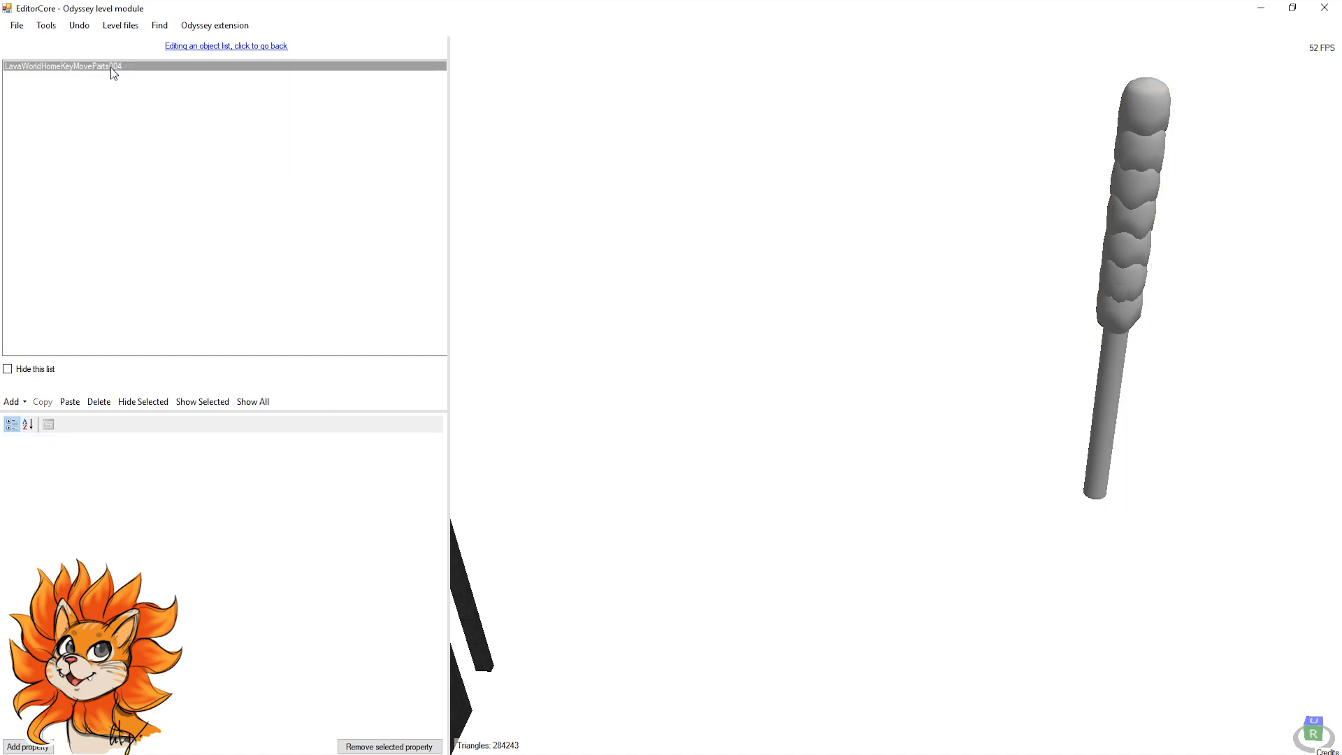
{"action": "key", "text": "ctrl+l"}
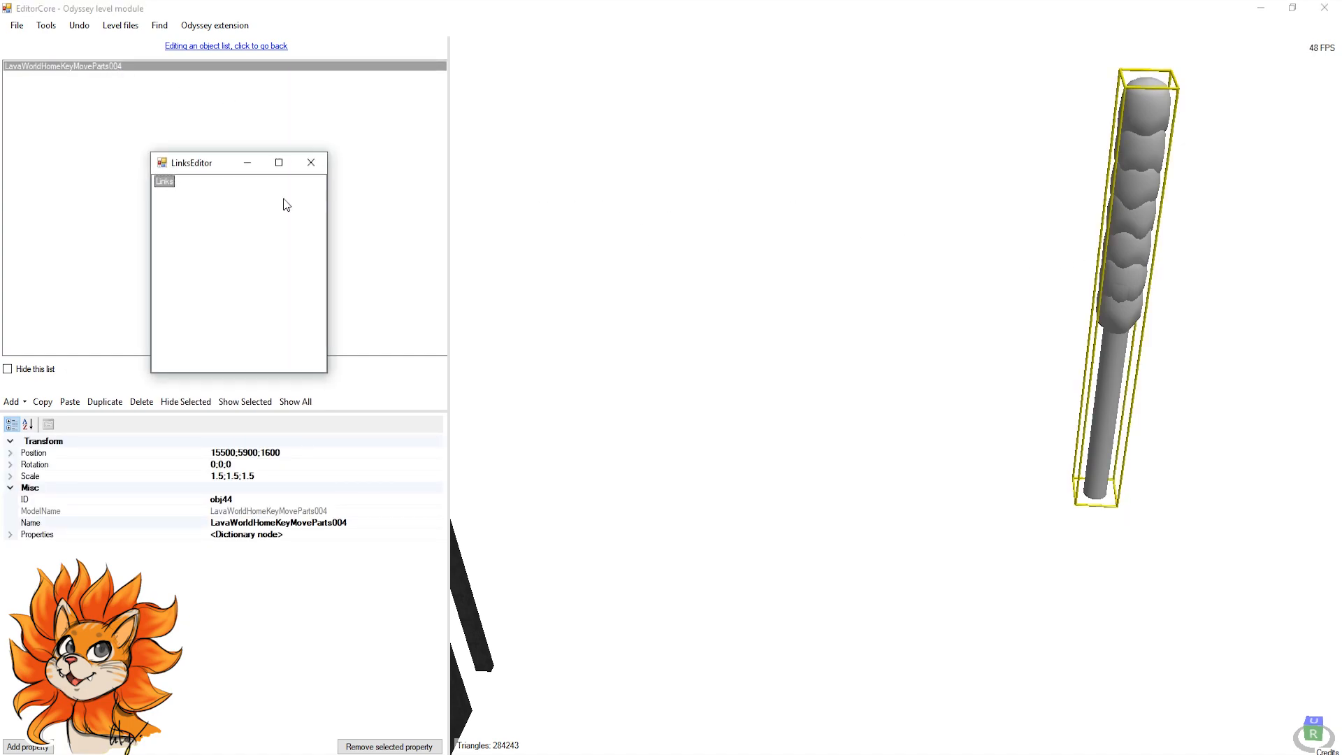
{"action": "left_click", "coordinate": [311, 162]}
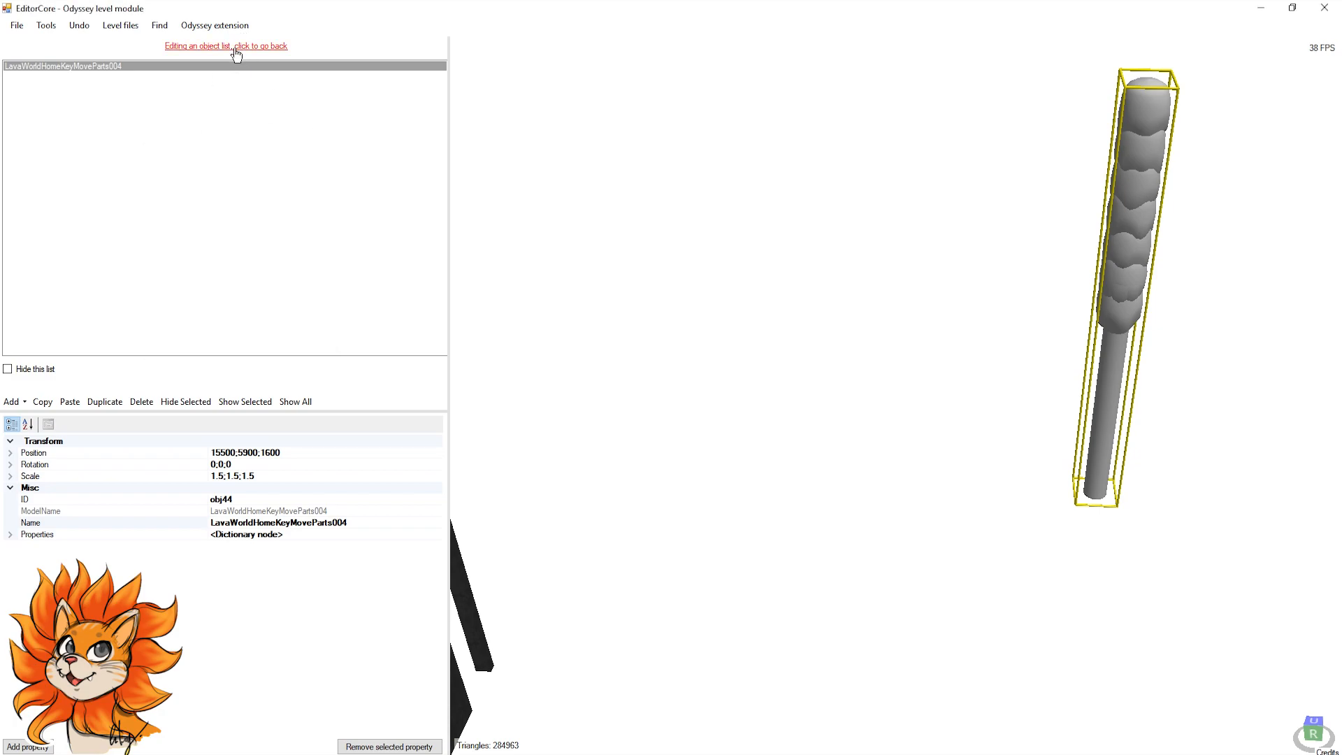
{"action": "left_click", "coordinate": [178, 46]}
Step: Select the BubbleLauncher on top of the near pillar and open its TargetPos linked object list
{"action": "scroll", "coordinate": [880, 274], "scroll_direction": "down", "scroll_amount": 7}
{"action": "middle_click_drag", "start_coordinate": [755, 297], "coordinate": [791, 449]}
{"action": "scroll", "coordinate": [899, 318], "scroll_direction": "up", "scroll_amount": 4}
{"action": "left_click", "coordinate": [648, 397]}
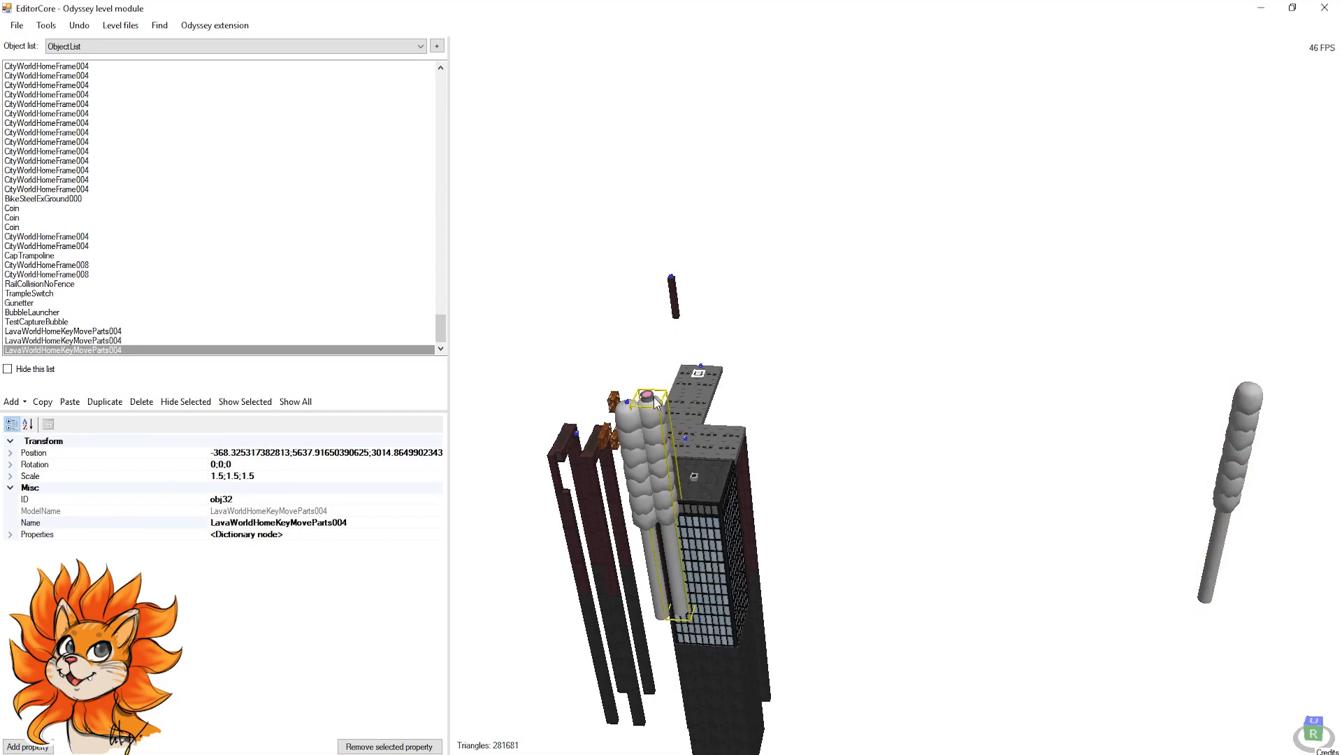
{"action": "key", "text": "l"}
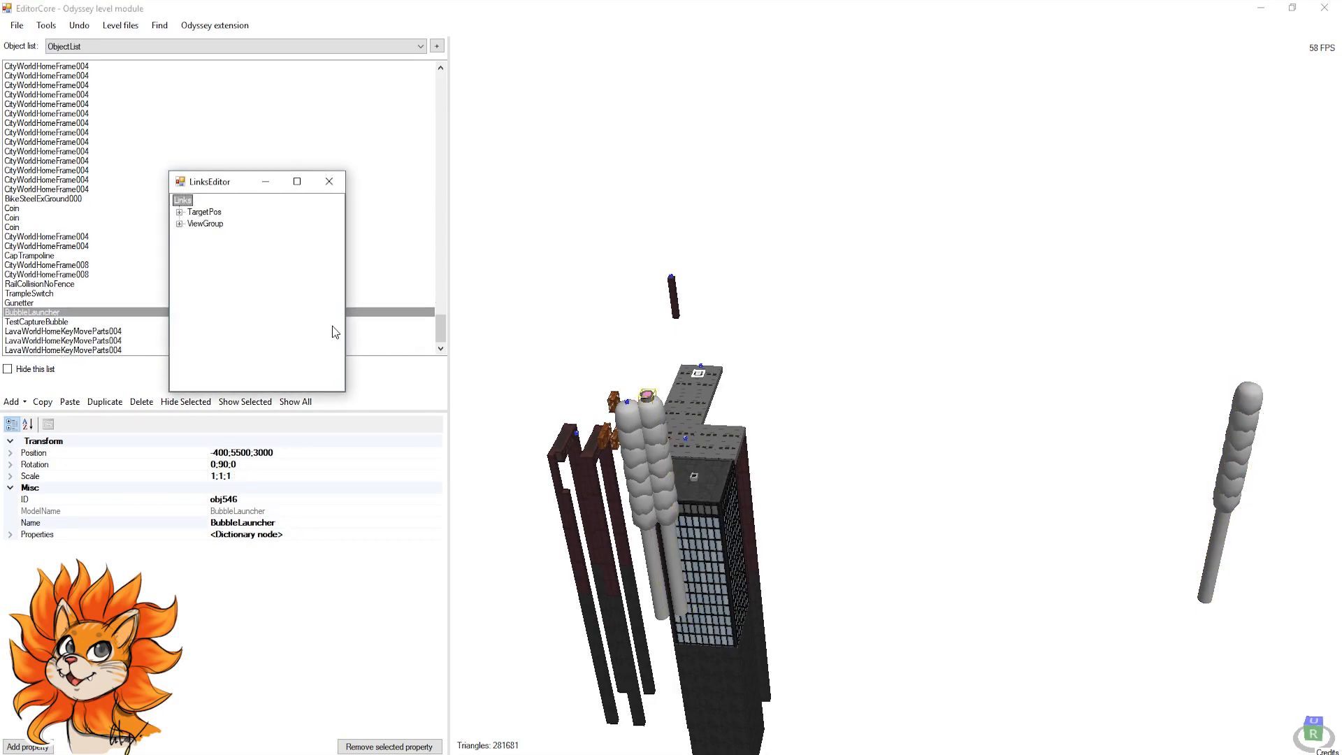
{"action": "double_click", "coordinate": [196, 215]}
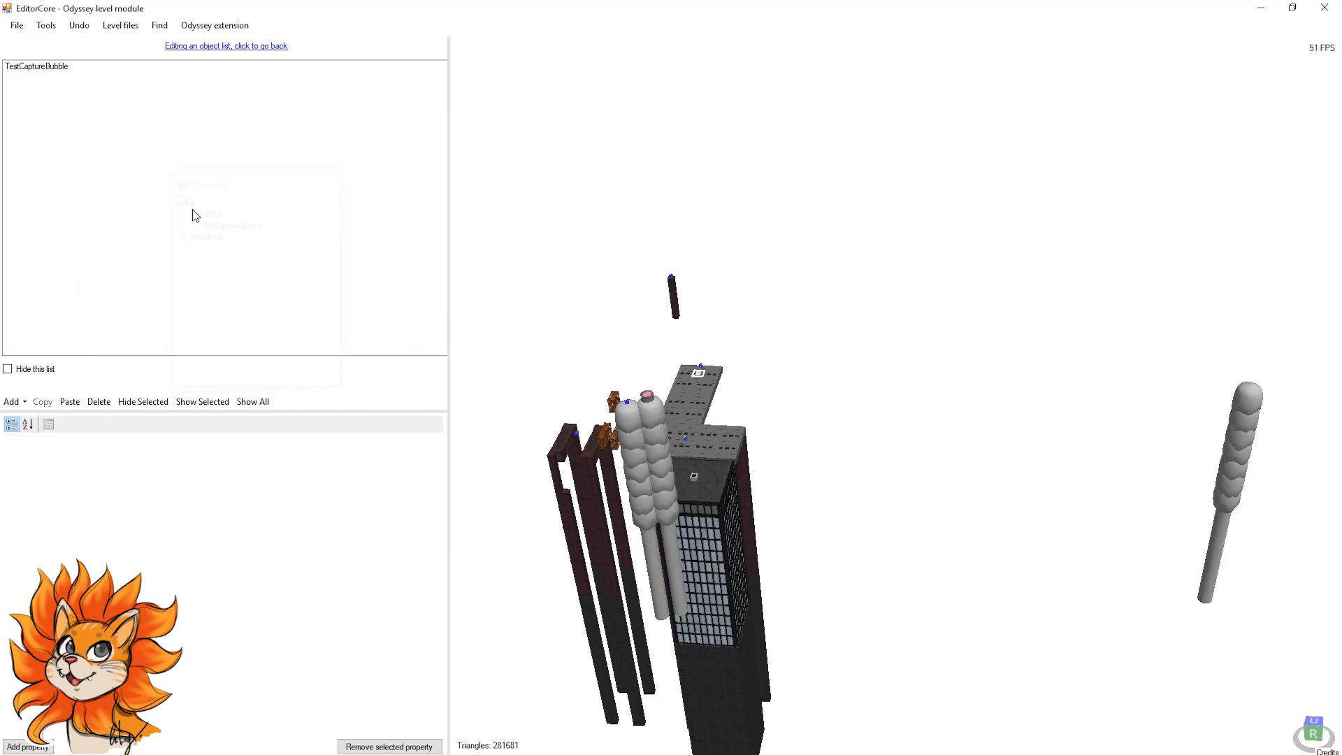
Step: Move the linked TestCaptureBubble onto the top of the distant pillar and return to the main object list
{"action": "left_click", "coordinate": [25, 67]}
{"action": "left_click", "coordinate": [249, 454]}
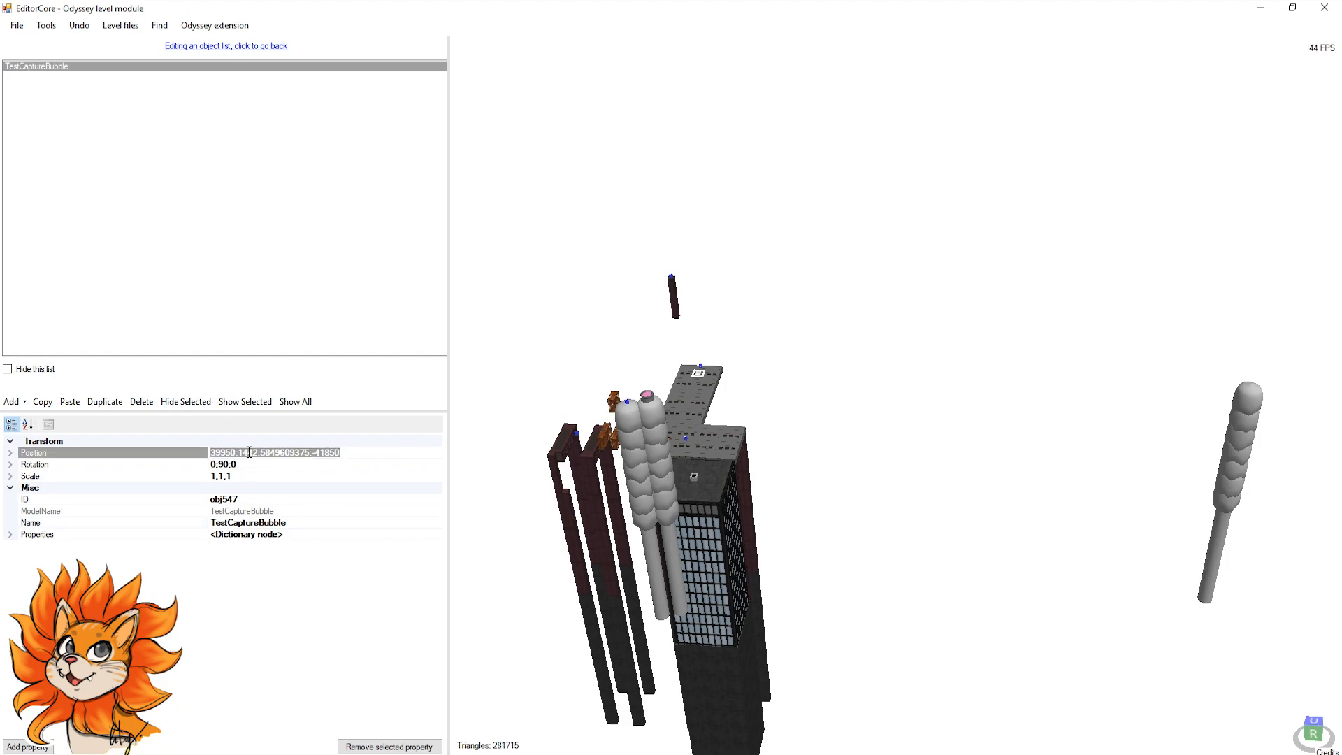
{"action": "left_click", "coordinate": [1245, 454]}
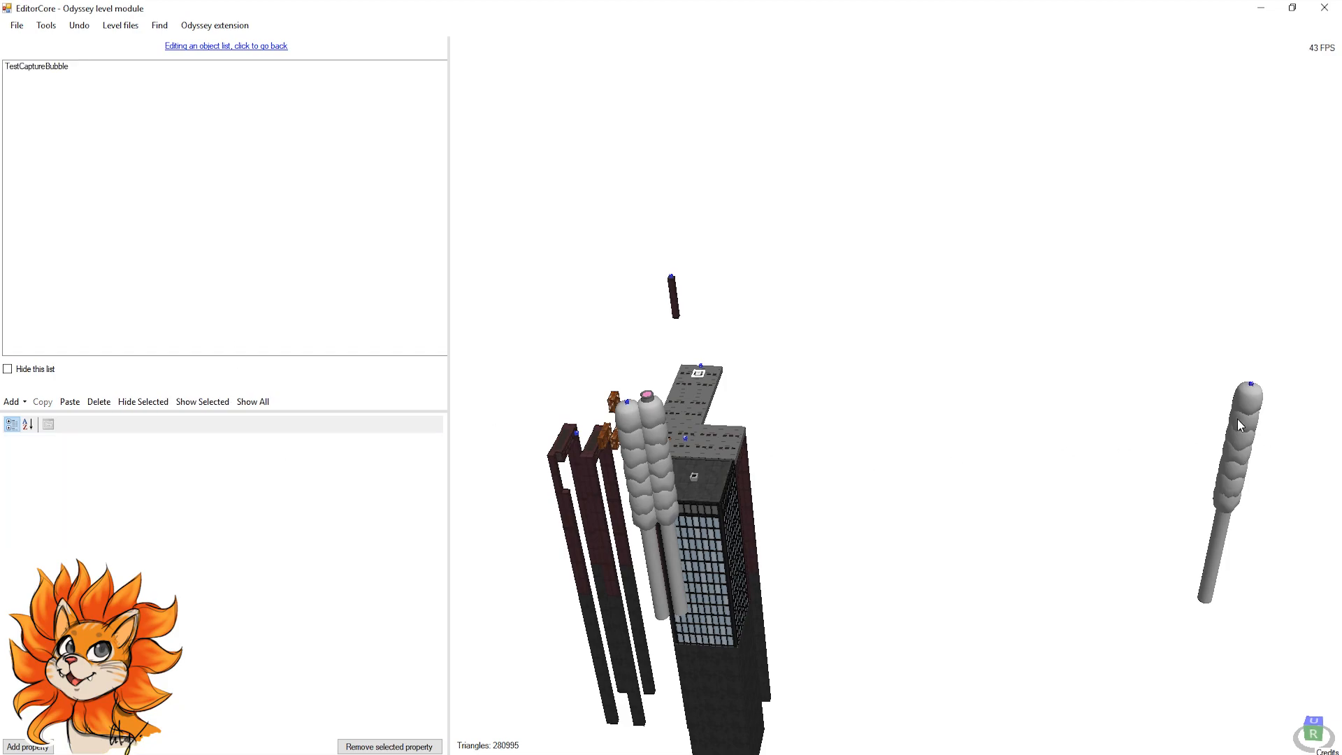
{"action": "scroll", "coordinate": [1239, 418], "scroll_direction": "up", "scroll_amount": 5}
{"action": "scroll", "coordinate": [1131, 401], "scroll_direction": "down", "scroll_amount": 8}
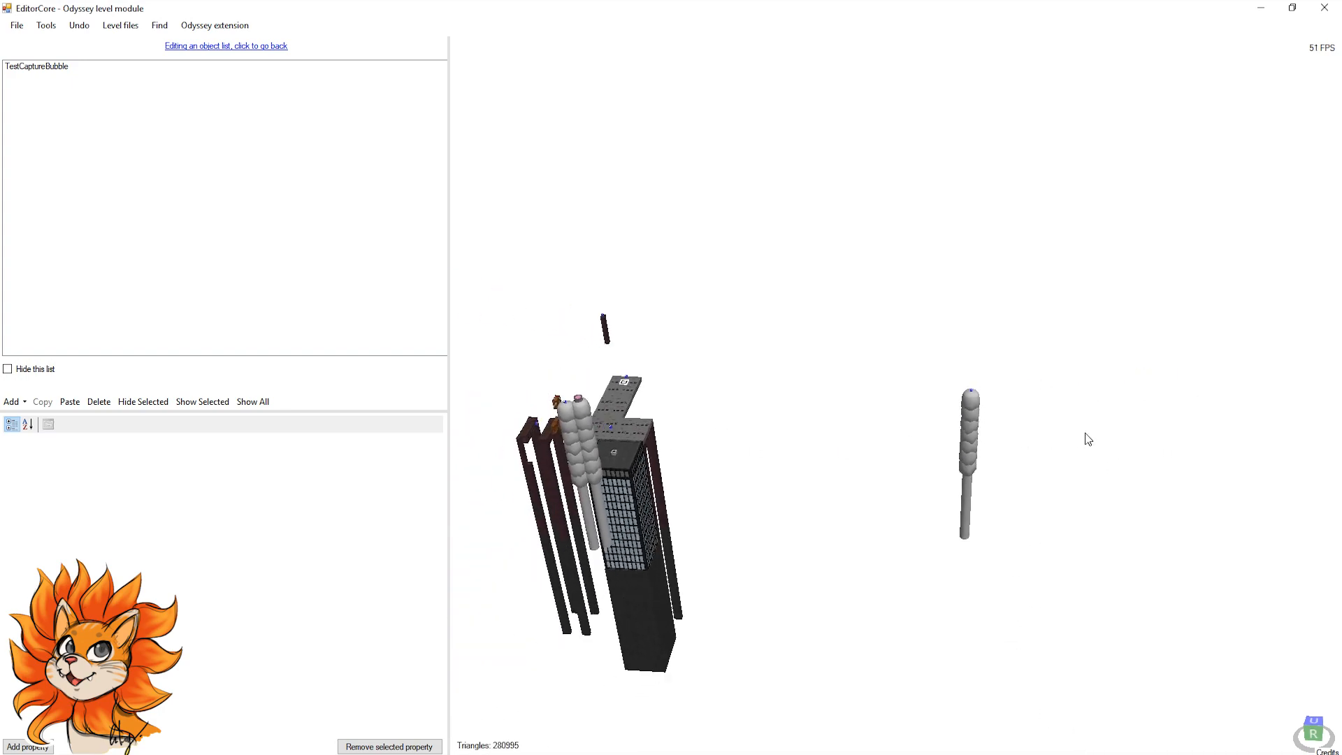
{"action": "scroll", "coordinate": [880, 415], "scroll_direction": "up", "scroll_amount": 4}
{"action": "middle_click_drag", "start_coordinate": [790, 420], "coordinate": [999, 361]}
{"action": "middle_click_drag", "start_coordinate": [706, 458], "coordinate": [858, 408]}
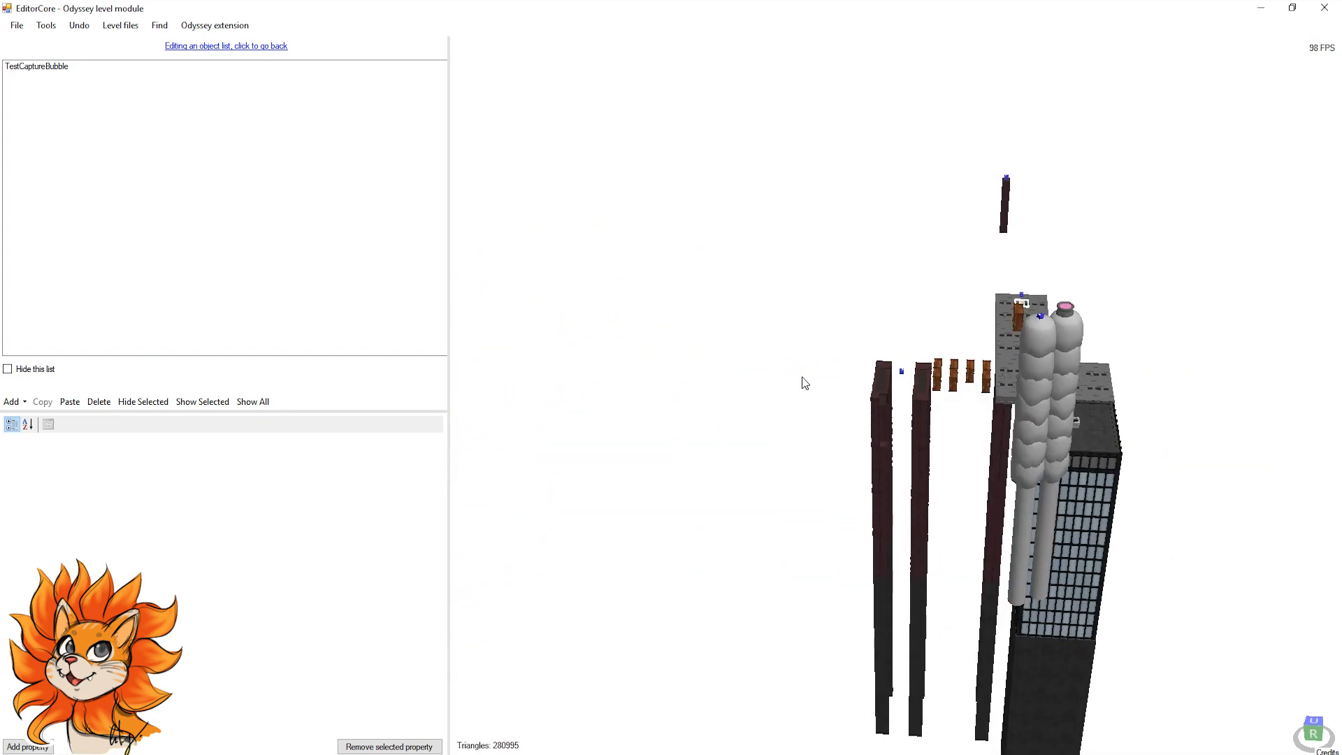
{"action": "left_click", "coordinate": [183, 45]}
Step: Locate the helipad rooftop at the far end of the city level
{"action": "scroll", "coordinate": [851, 301], "scroll_direction": "down", "scroll_amount": 5}
{"action": "middle_click_drag", "start_coordinate": [761, 353], "coordinate": [1054, 360]}
{"action": "middle_click_drag", "start_coordinate": [739, 401], "coordinate": [908, 408]}
{"action": "scroll", "coordinate": [595, 210], "scroll_direction": "up", "scroll_amount": 4}
{"action": "middle_click_drag", "start_coordinate": [595, 306], "coordinate": [709, 406]}
{"action": "scroll", "coordinate": [727, 385], "scroll_direction": "up", "scroll_amount": 3}
{"action": "middle_click_drag", "start_coordinate": [636, 290], "coordinate": [682, 454]}
{"action": "scroll", "coordinate": [726, 198], "scroll_direction": "up", "scroll_amount": 3}
{"action": "left_click", "coordinate": [727, 198]}
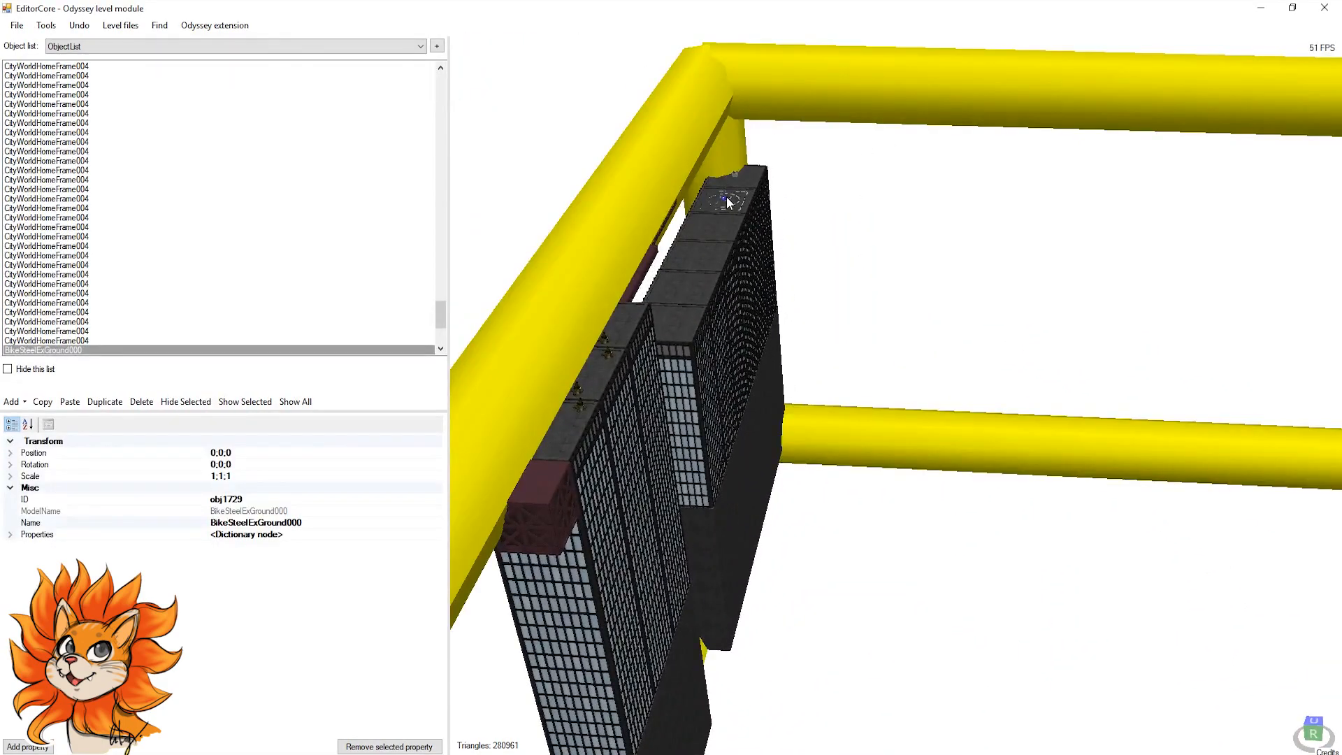
{"action": "key", "text": "space"}
{"action": "scroll", "coordinate": [713, 210], "scroll_direction": "up", "scroll_amount": 4}
{"action": "middle_click_drag", "start_coordinate": [719, 224], "coordinate": [988, 353]}
{"action": "scroll", "coordinate": [826, 291], "scroll_direction": "up", "scroll_amount": 3}
{"action": "scroll", "coordinate": [827, 291], "scroll_direction": "down", "scroll_amount": 5}
{"action": "middle_click_drag", "start_coordinate": [826, 291], "coordinate": [870, 407]}
{"action": "scroll", "coordinate": [881, 378], "scroll_direction": "up", "scroll_amount": 3}
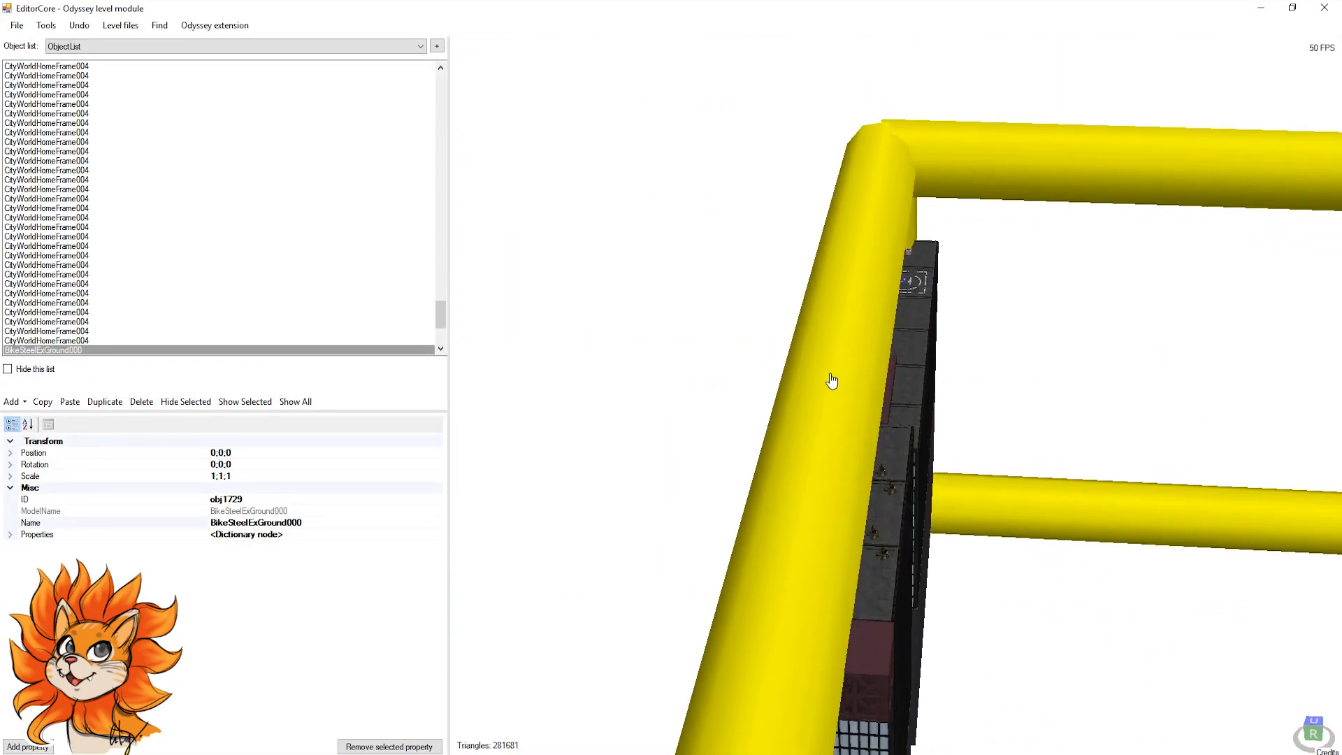
{"action": "right_click_drag", "start_coordinate": [844, 351], "coordinate": [783, 479]}
{"action": "scroll", "coordinate": [809, 434], "scroll_direction": "up", "scroll_amount": 2}
Step: Select the ShineAddByRock on the helipad rooftop, check its links and close the links editor
{"action": "left_click", "coordinate": [808, 427]}
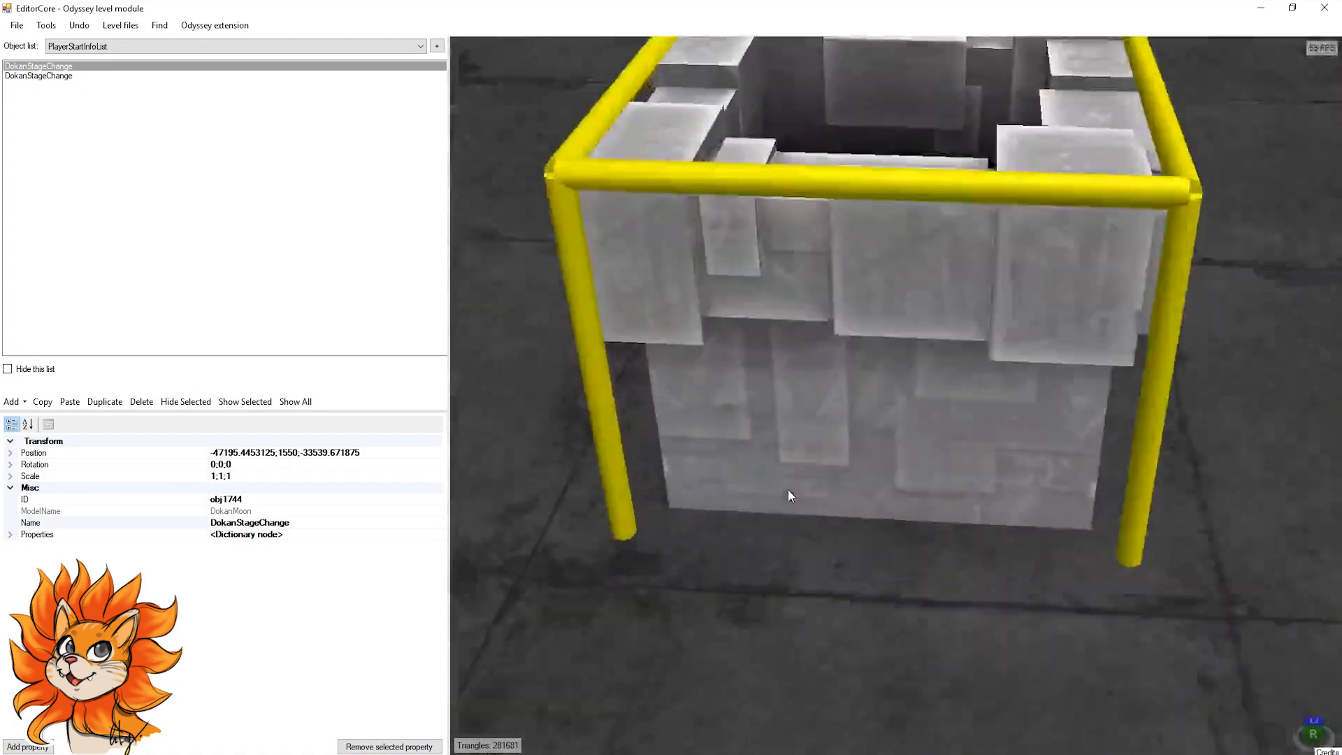
{"action": "scroll", "coordinate": [787, 489], "scroll_direction": "down", "scroll_amount": 5}
{"action": "left_click", "coordinate": [819, 566]}
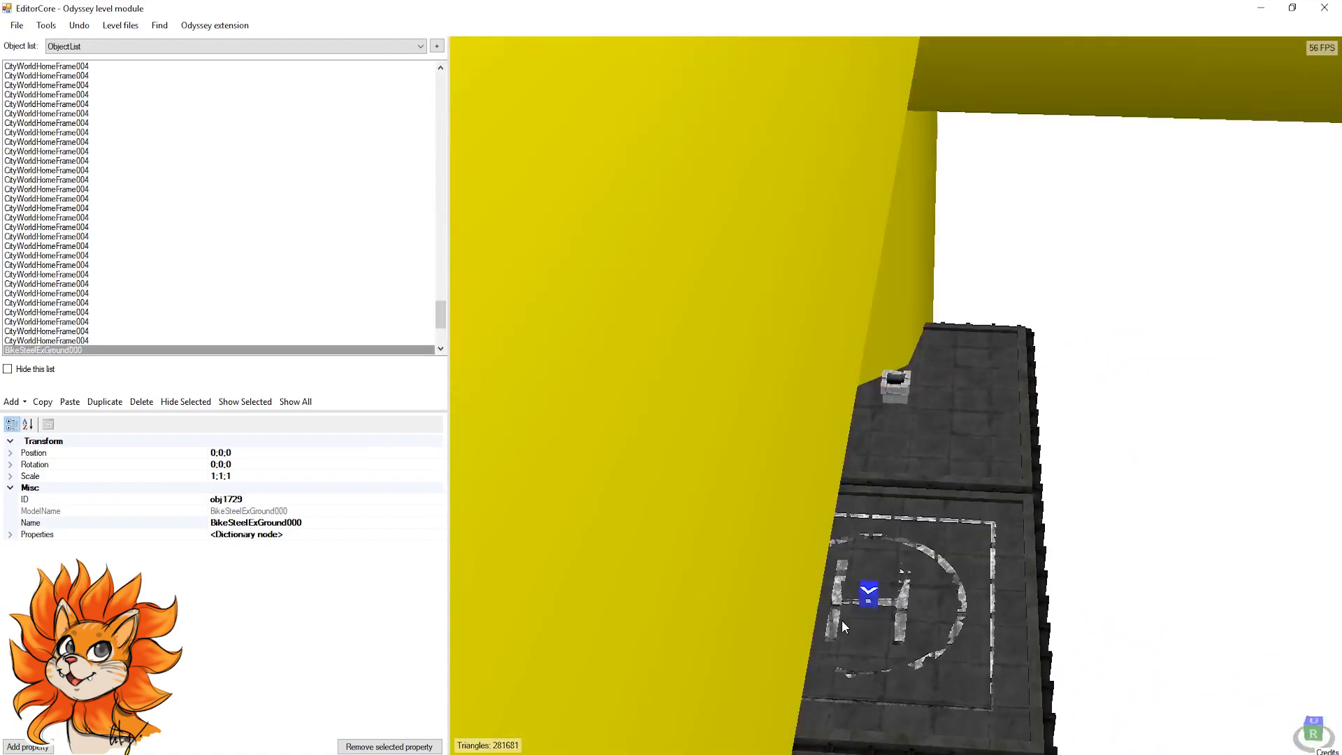
{"action": "left_click", "coordinate": [873, 596]}
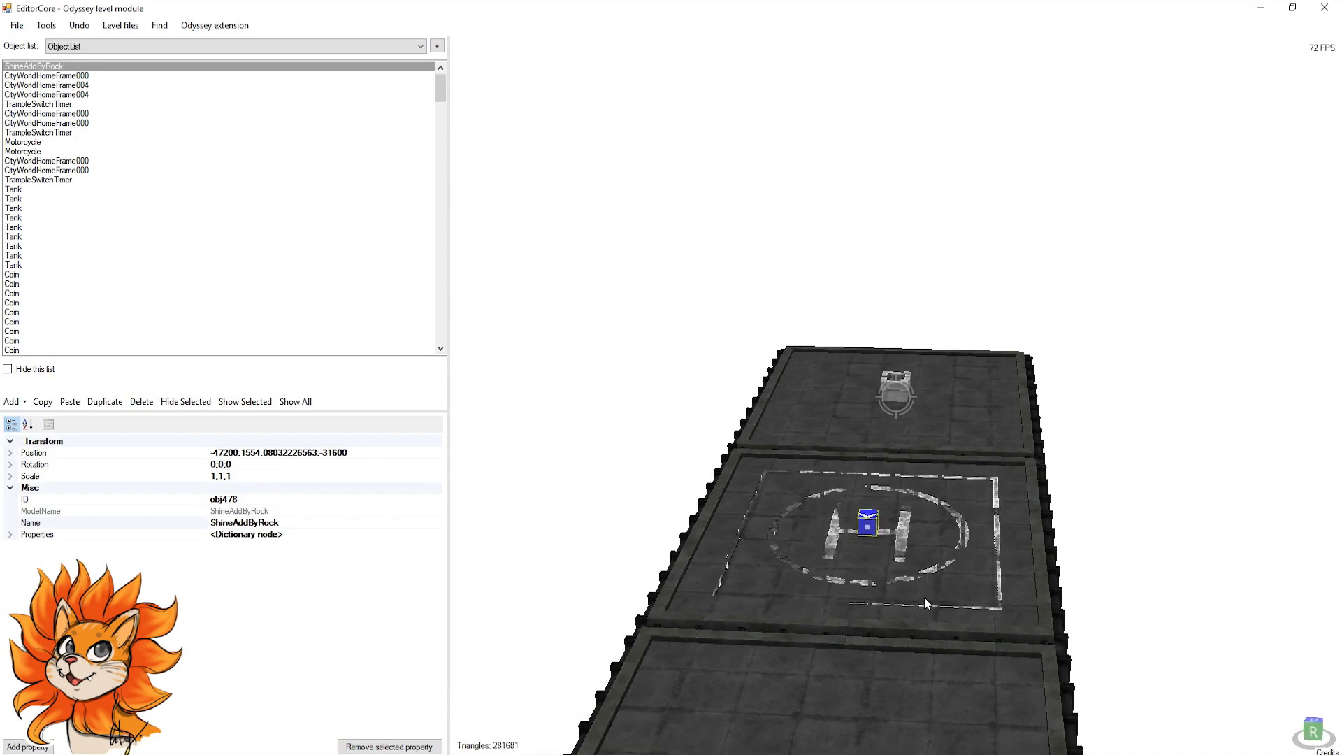
{"action": "key", "text": "c"}
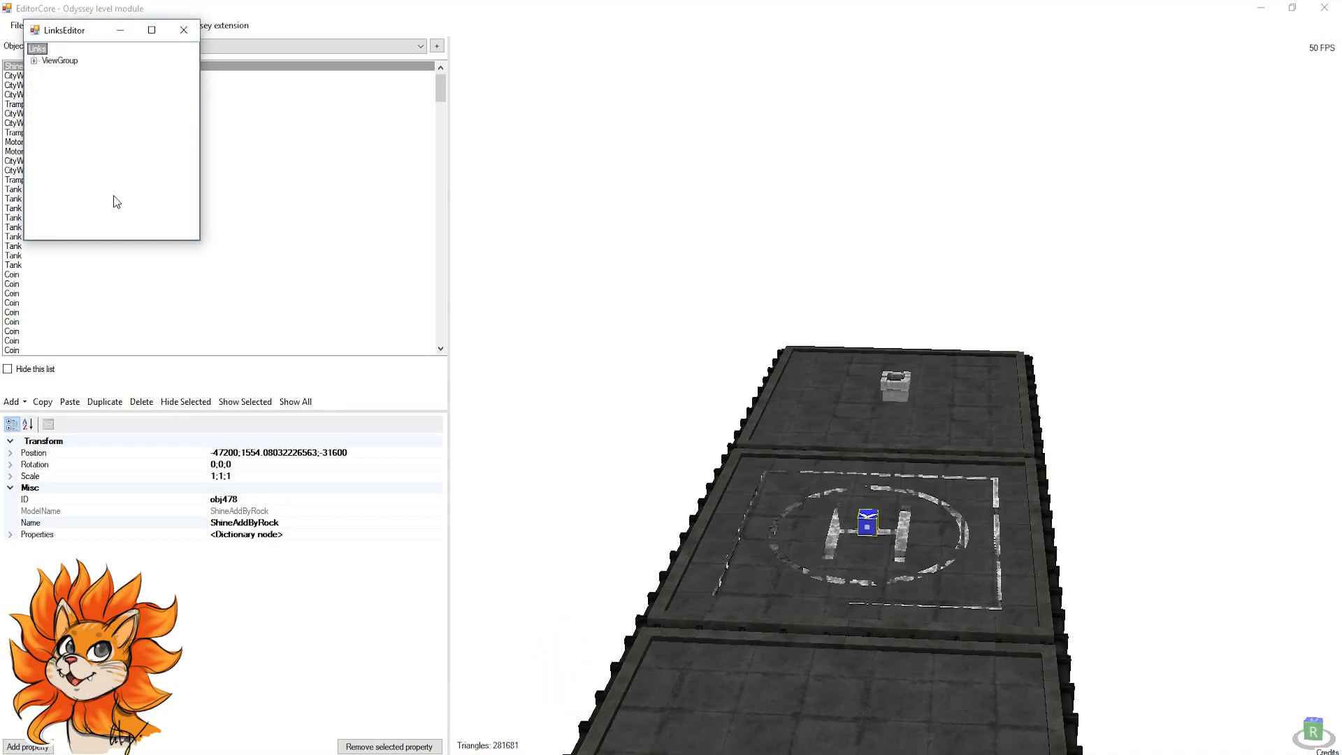
{"action": "left_click", "coordinate": [193, 33]}
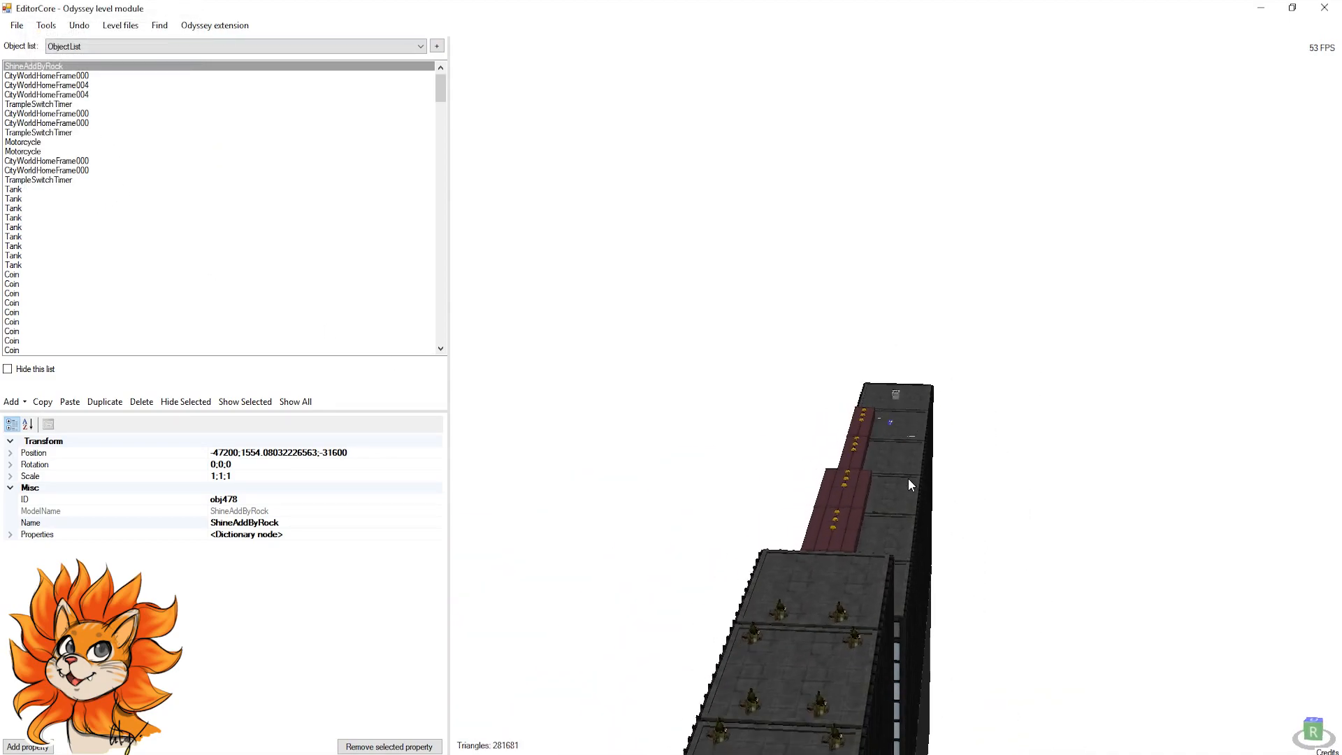
Step: Inspect the ShineAddByRock in the TrampleSwitchTimer's SwitchAppearTarget list, then return to the main object list
{"action": "right_click_drag", "start_coordinate": [908, 478], "coordinate": [650, 332]}
{"action": "double_click", "coordinate": [607, 390]}
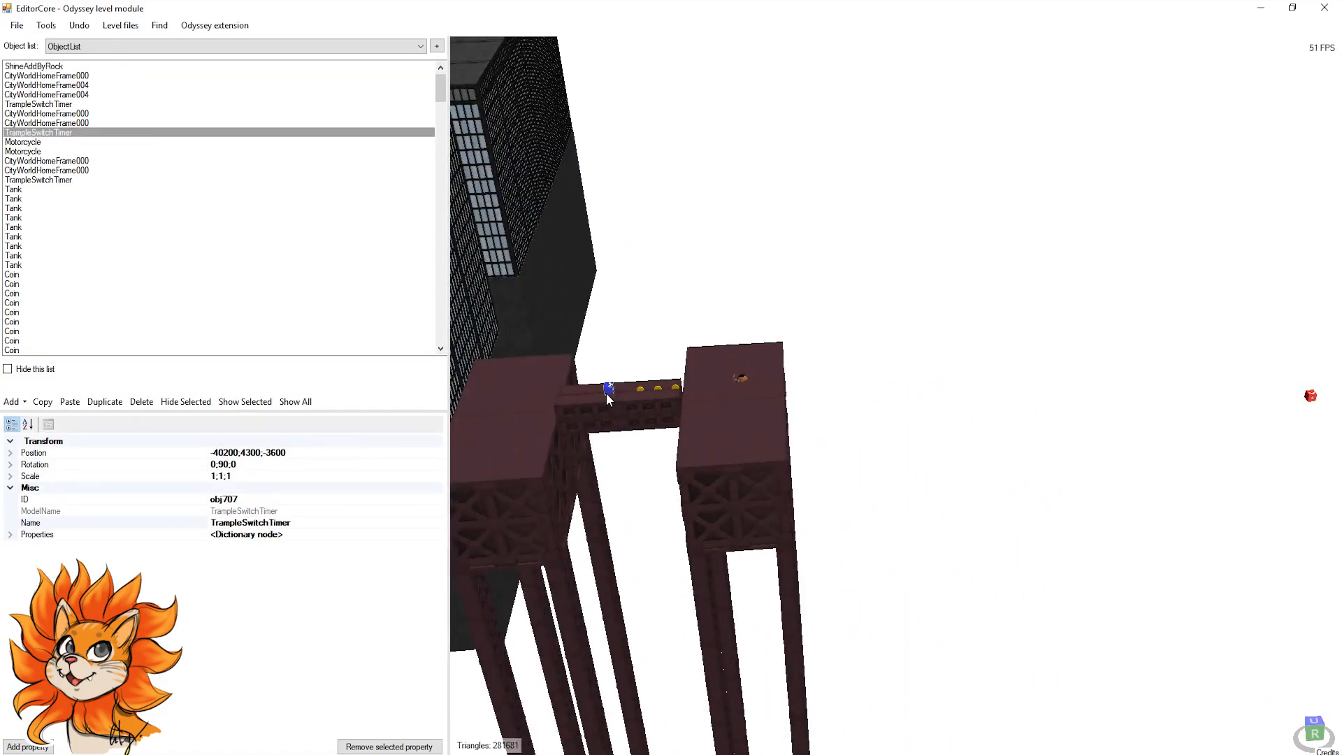
{"action": "double_click", "coordinate": [90, 85]}
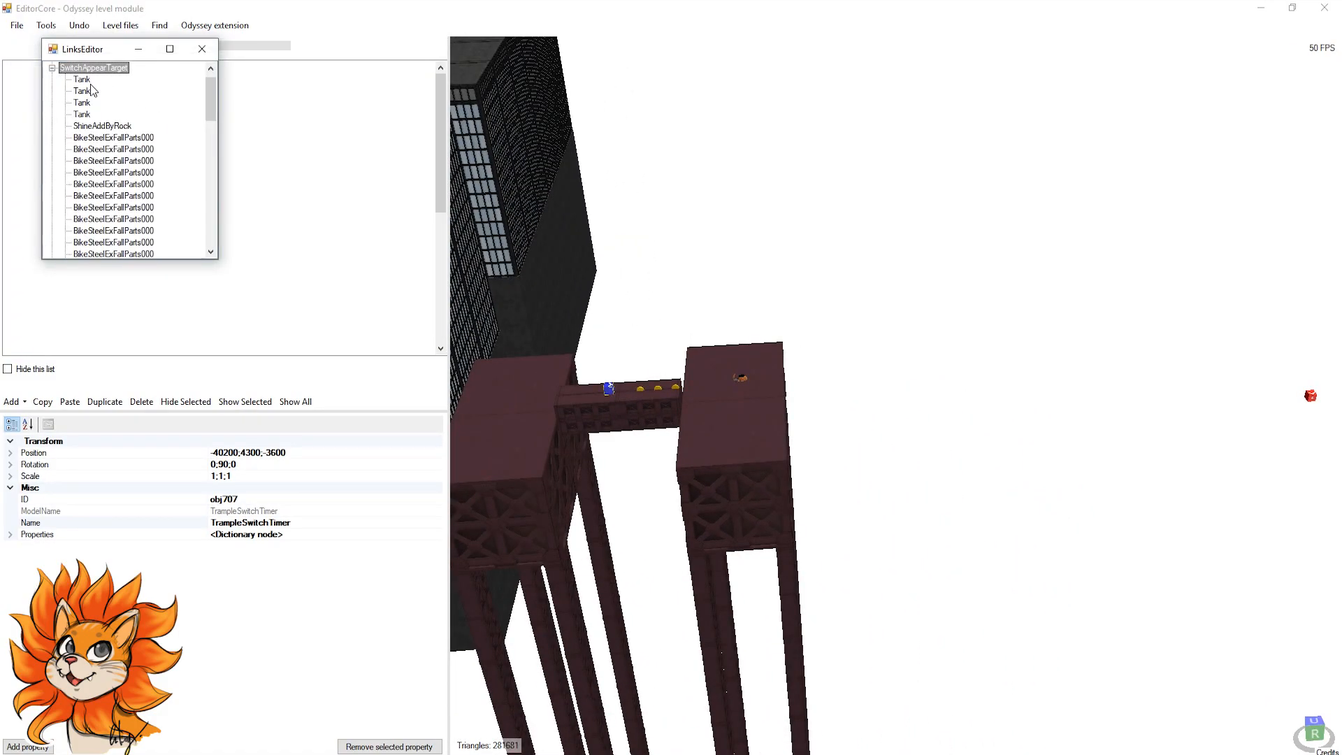
{"action": "scroll", "coordinate": [598, 191], "scroll_direction": "down", "scroll_amount": 10}
{"action": "middle_click_drag", "start_coordinate": [643, 217], "coordinate": [728, 260]}
{"action": "scroll", "coordinate": [728, 261], "scroll_direction": "up", "scroll_amount": 10}
{"action": "right_click_drag", "start_coordinate": [656, 235], "coordinate": [812, 501]}
{"action": "left_click", "coordinate": [812, 501]}
{"action": "left_click", "coordinate": [813, 498]}
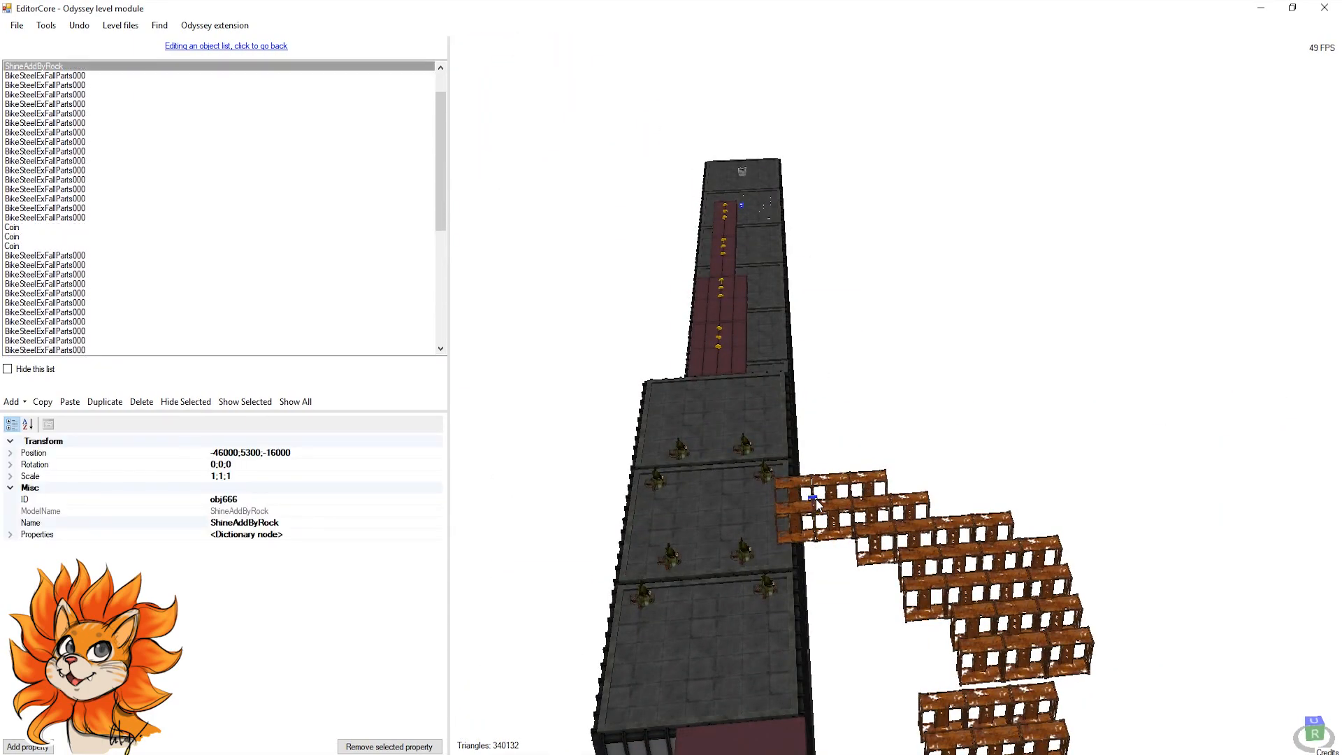
{"action": "left_click", "coordinate": [237, 47]}
Step: Select the ShineAddByRock on the helipad rooftop and copy it
{"action": "scroll", "coordinate": [815, 366], "scroll_direction": "up", "scroll_amount": 8}
{"action": "middle_click_drag", "start_coordinate": [815, 365], "coordinate": [857, 395]}
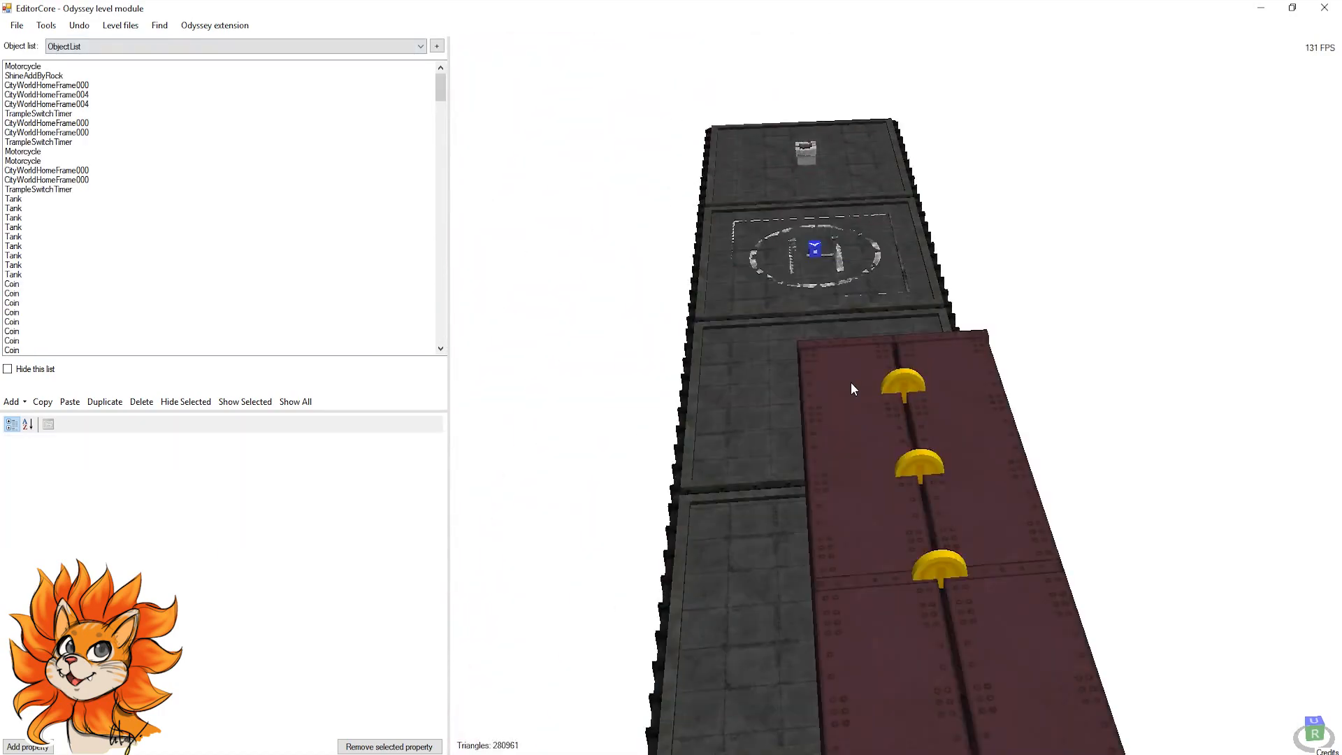
{"action": "left_click", "coordinate": [814, 251]}
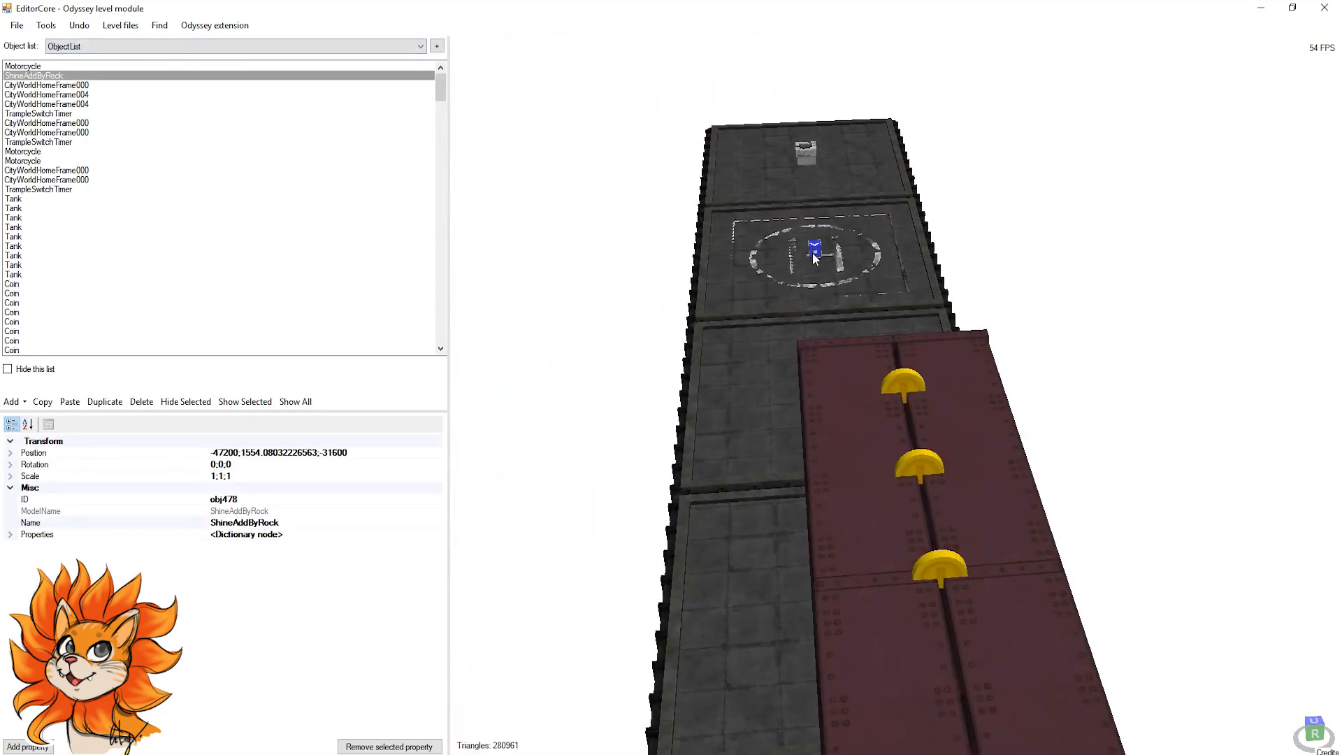
{"action": "left_click", "coordinate": [50, 404]}
Step: Set the ShineAddByRock's position to the distant pillar's coordinates, 15500;5900;1600
{"action": "scroll", "coordinate": [895, 509], "scroll_direction": "down", "scroll_amount": 8}
{"action": "middle_click_drag", "start_coordinate": [895, 510], "coordinate": [678, 179]}
{"action": "middle_click_drag", "start_coordinate": [681, 496], "coordinate": [513, 314]}
{"action": "scroll", "coordinate": [964, 391], "scroll_direction": "down", "scroll_amount": 3}
{"action": "middle_click_drag", "start_coordinate": [965, 391], "coordinate": [671, 538]}
{"action": "scroll", "coordinate": [751, 440], "scroll_direction": "up", "scroll_amount": 6}
{"action": "middle_click_drag", "start_coordinate": [1013, 388], "coordinate": [786, 451]}
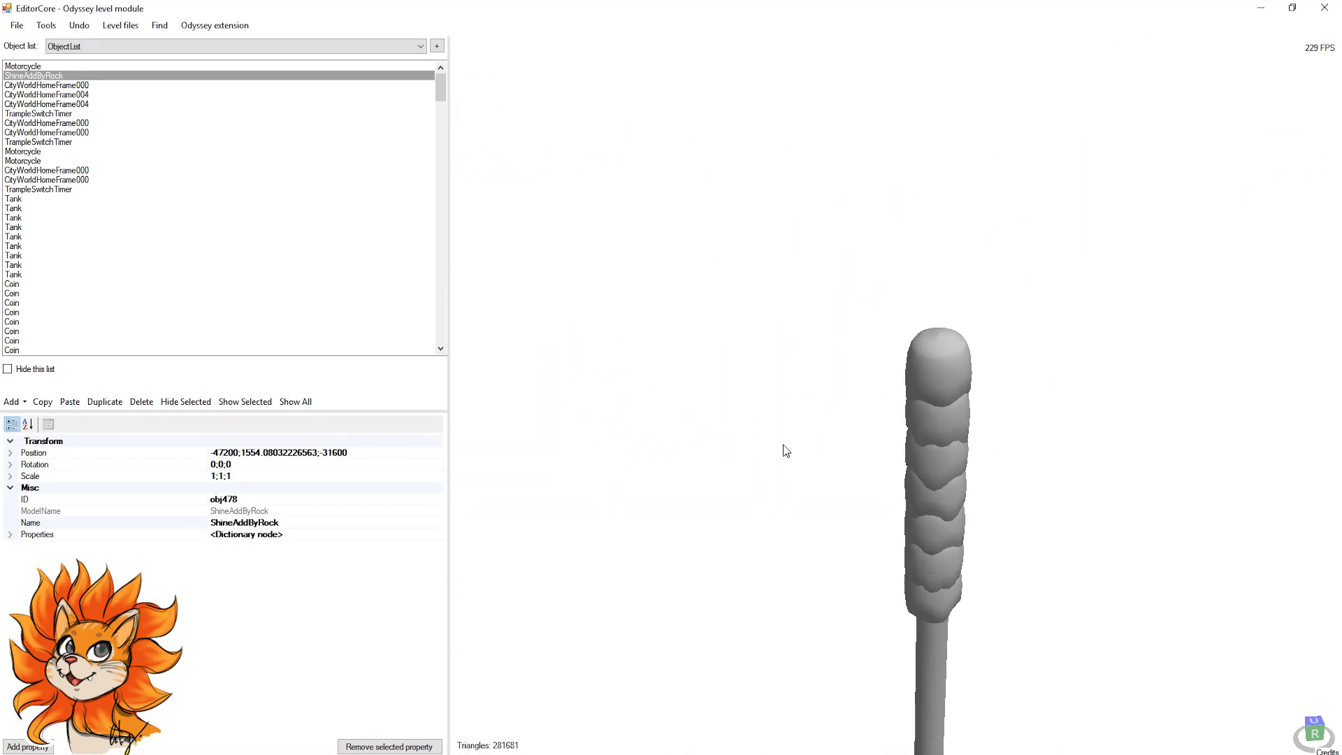
{"action": "left_click", "coordinate": [253, 453]}
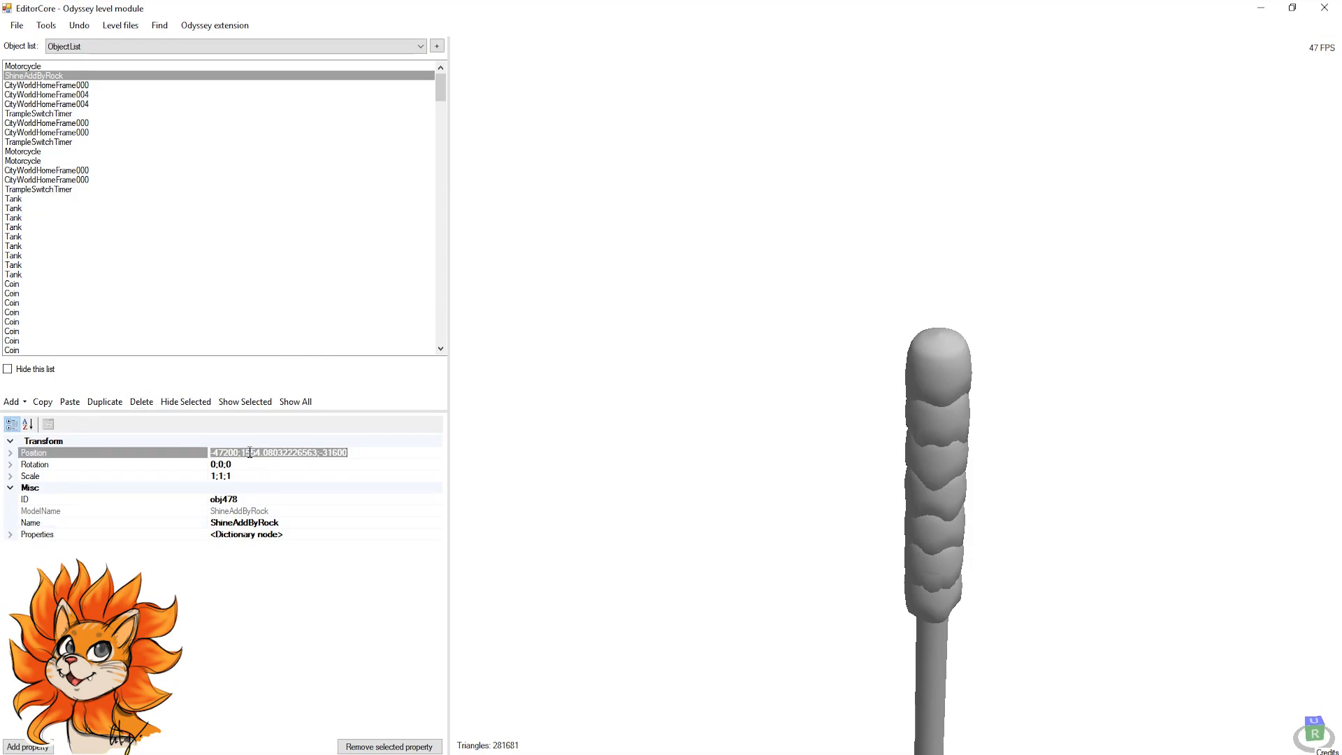
{"action": "key", "text": "Return"}
{"action": "scroll", "coordinate": [1003, 312], "scroll_direction": "up", "scroll_amount": 5}
{"action": "middle_click_drag", "start_coordinate": [991, 324], "coordinate": [795, 537]}
{"action": "right_click_drag", "start_coordinate": [795, 536], "coordinate": [786, 523]}
{"action": "key", "text": "space"}
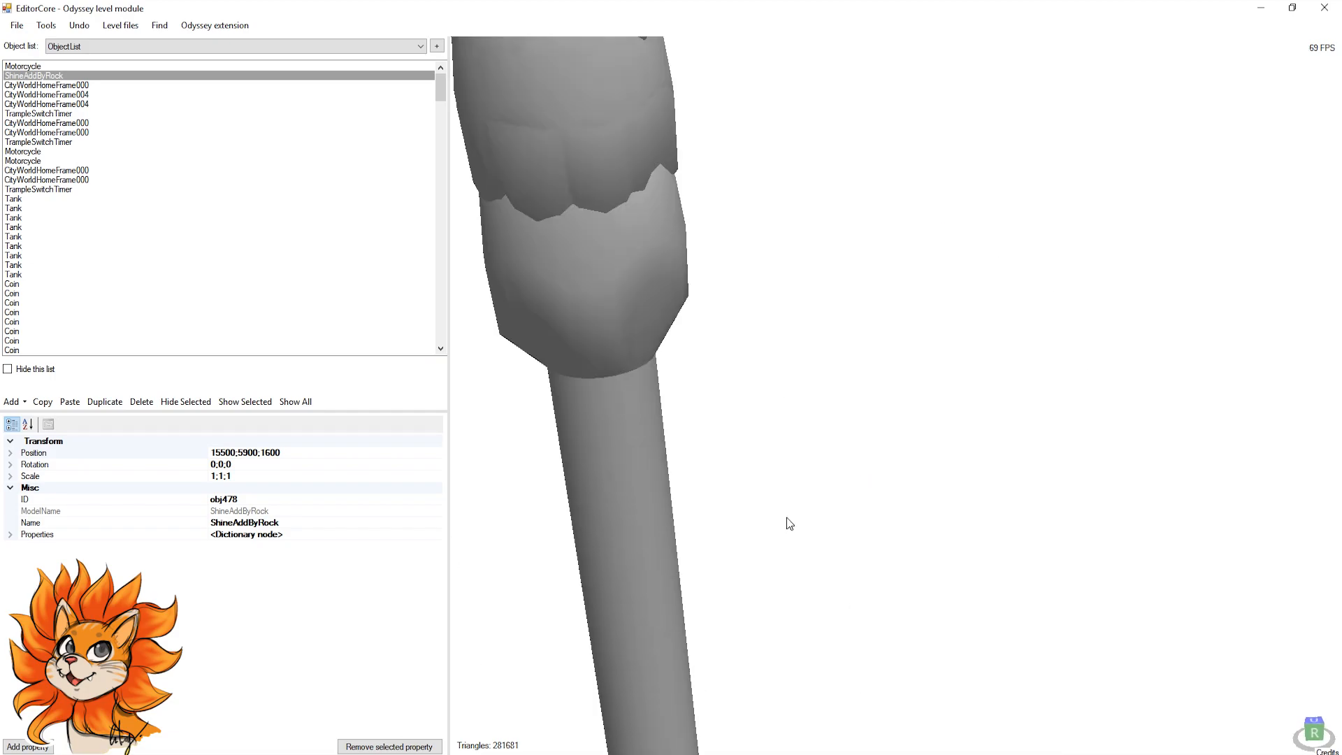
{"action": "scroll", "coordinate": [850, 480], "scroll_direction": "down", "scroll_amount": 5}
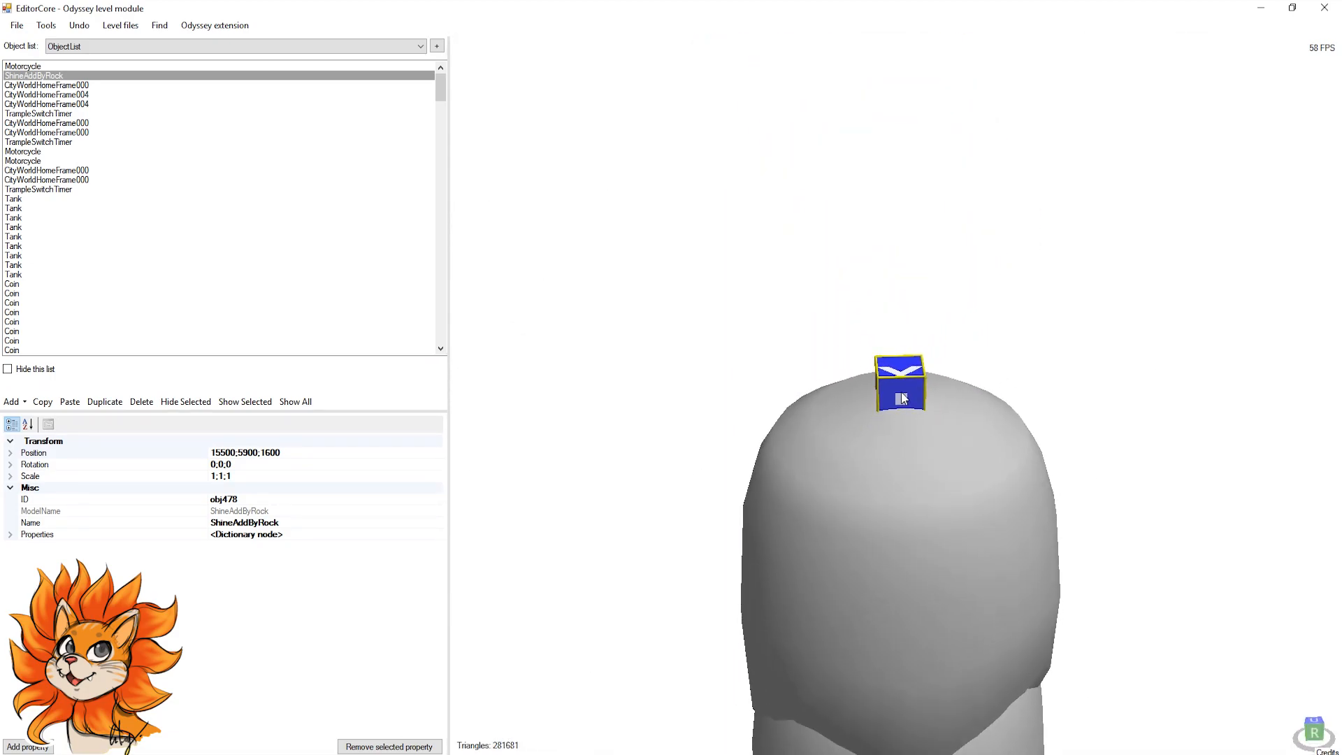
Step: Raise the ShineAddByRock above the distant pillar and centre it at position 15500;6400;1600
{"action": "right_click_drag", "start_coordinate": [949, 137], "coordinate": [825, 324]}
{"action": "left_click_drag", "start_coordinate": [1155, 177], "coordinate": [945, 182], "text": "alt"}
{"action": "mouse_move", "coordinate": [980, 192]}
{"action": "right_mouse_down"}
{"action": "mouse_move", "coordinate": [1057, 240]}
{"action": "mouse_move", "coordinate": [1040, 231]}
{"action": "mouse_move", "coordinate": [1077, 227]}
{"action": "mouse_move", "coordinate": [980, 207]}
{"action": "right_mouse_up"}
{"action": "right_click_drag", "start_coordinate": [1166, 279], "coordinate": [1018, 305]}
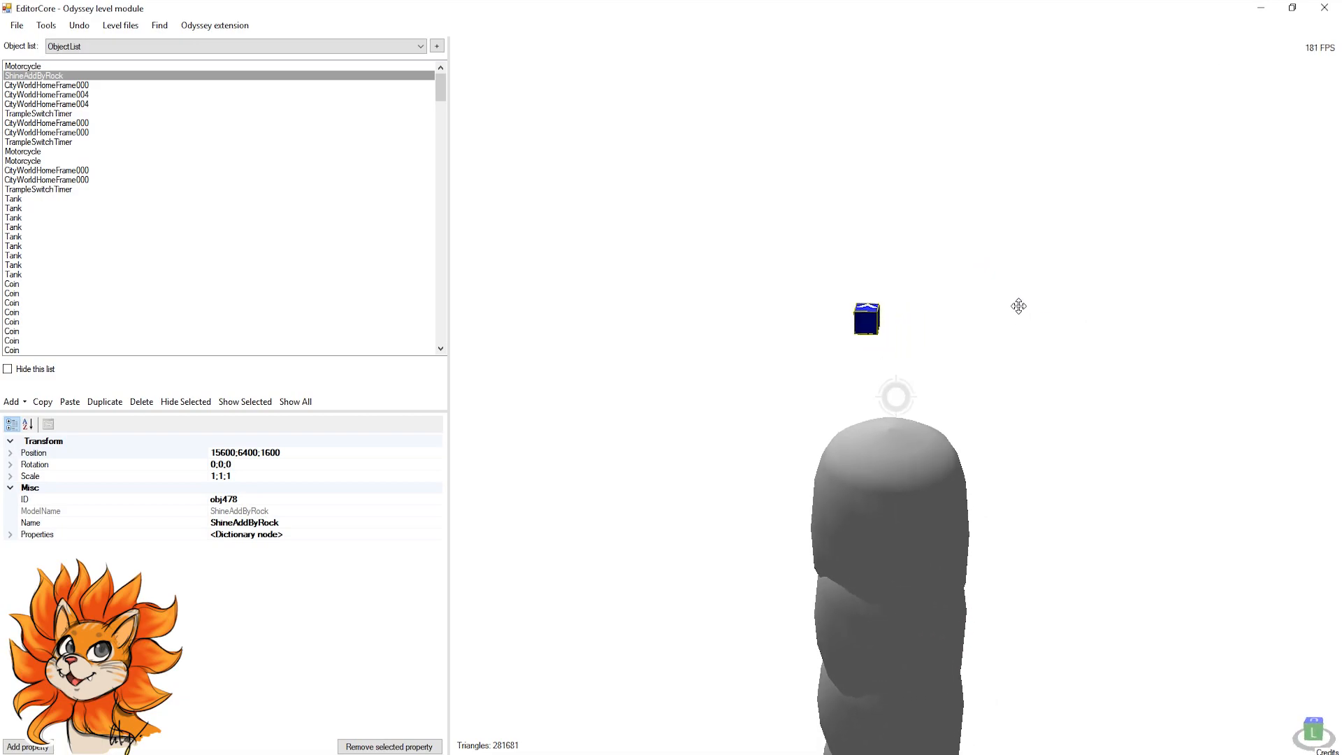
{"action": "left_click_drag", "start_coordinate": [862, 326], "coordinate": [887, 336], "text": "alt"}
{"action": "scroll", "coordinate": [966, 331], "scroll_direction": "down", "scroll_amount": 8}
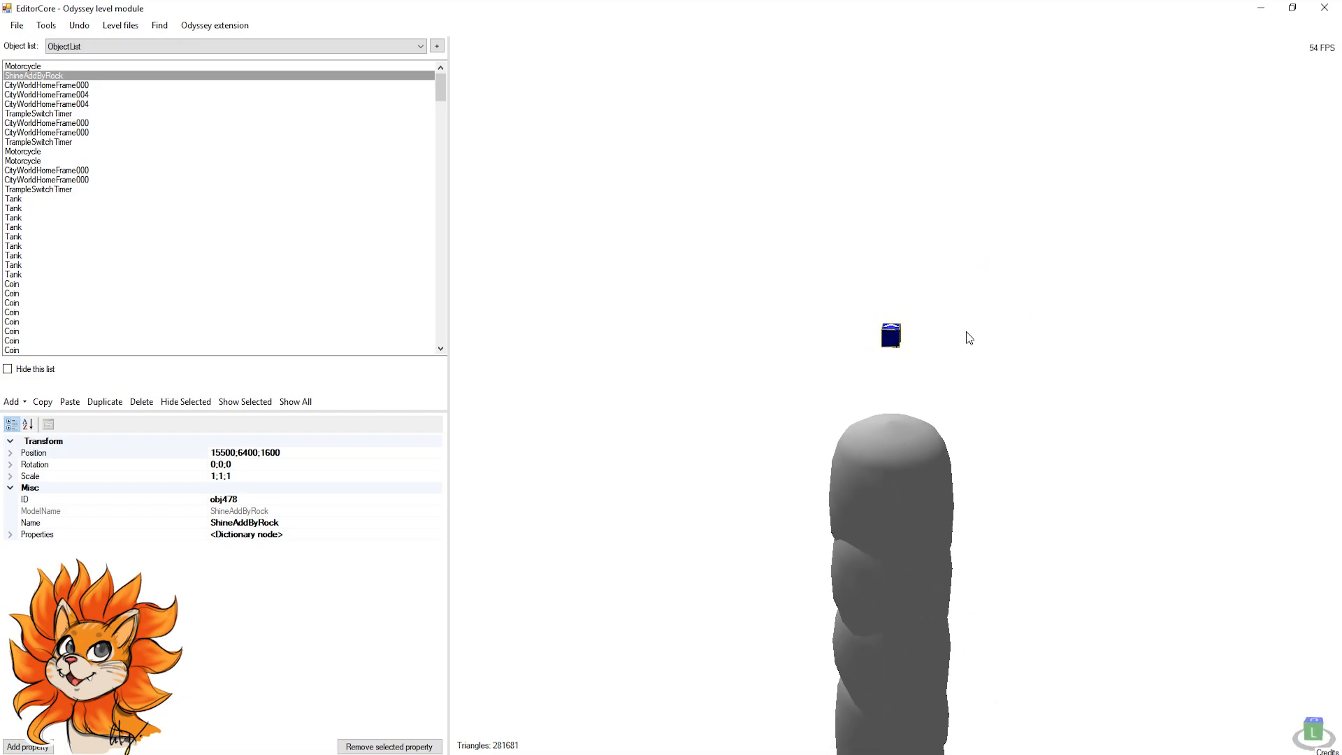
{"action": "right_click_drag", "start_coordinate": [952, 386], "coordinate": [988, 444]}
{"action": "key", "text": "space"}
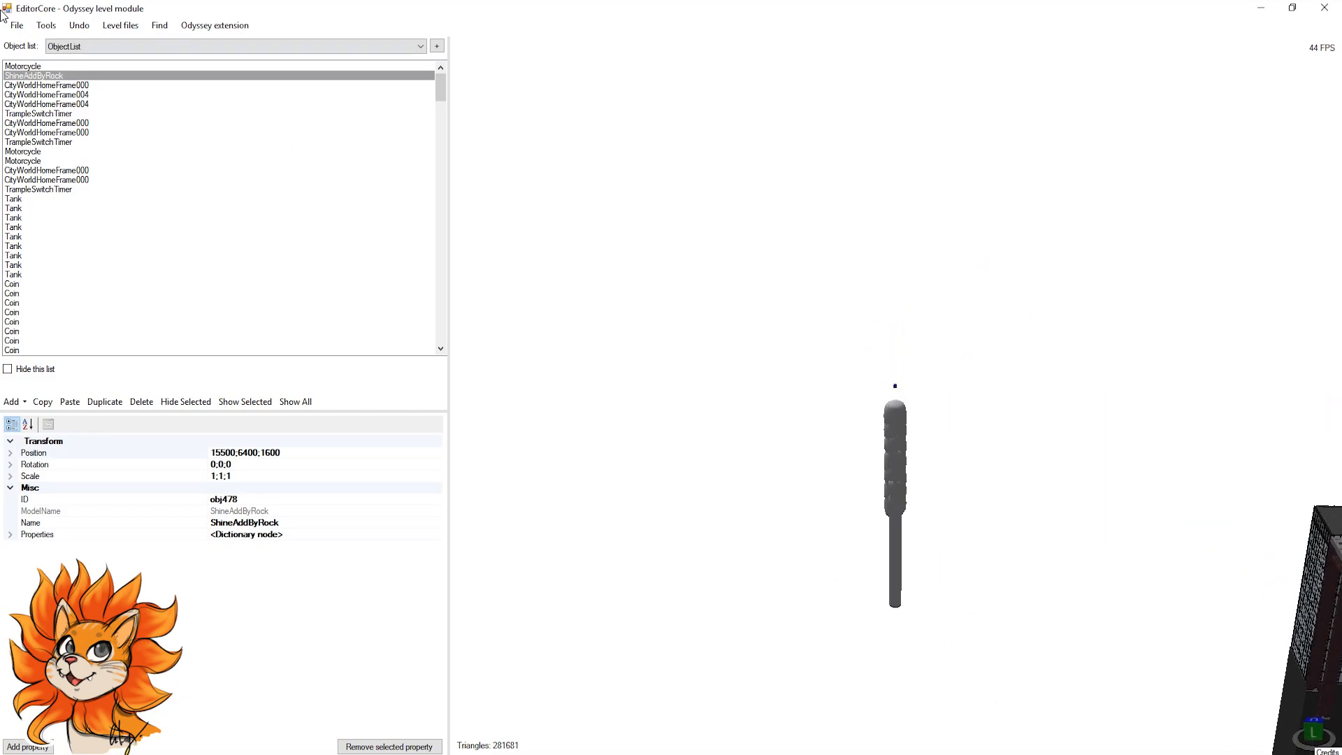
Step: Save the level and eject the HOMEBREW (G:) drive holding the copied BikeSteelExStageMap.szs
{"action": "left_click", "coordinate": [15, 27]}
{"action": "left_click", "coordinate": [68, 92]}
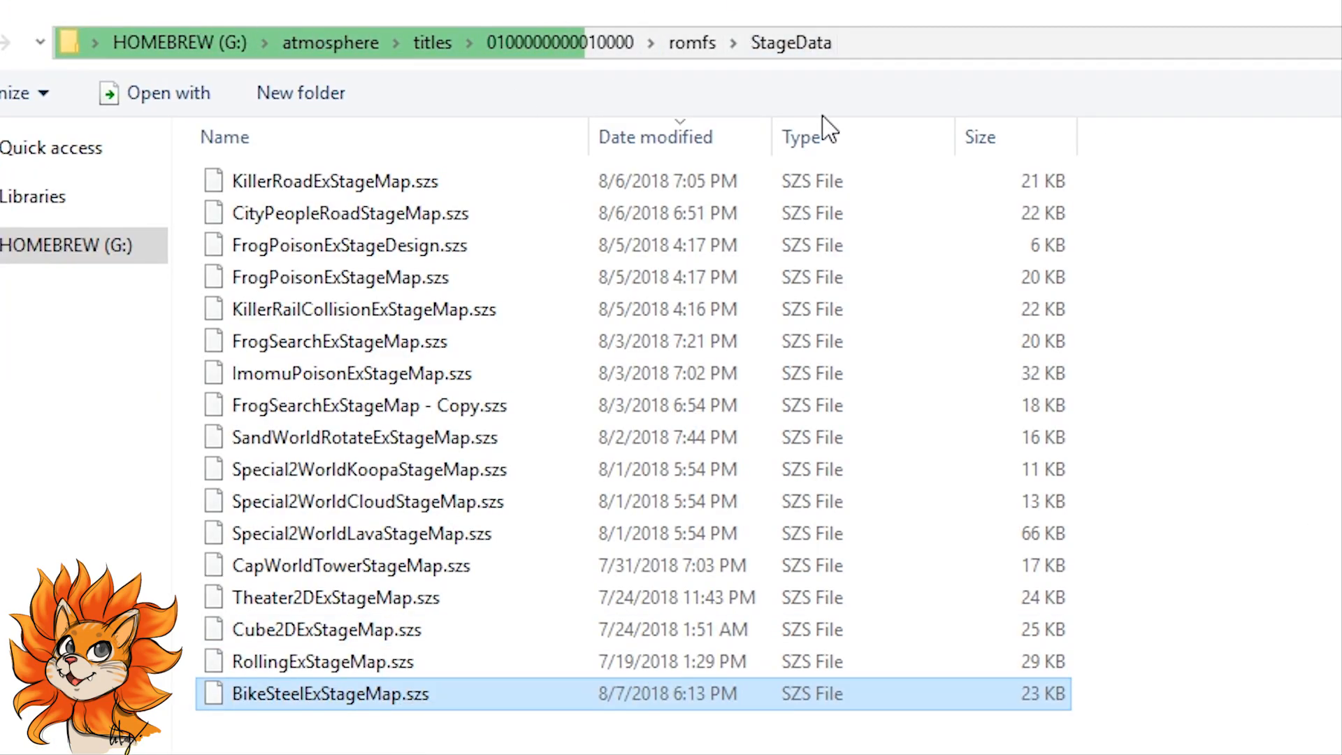
{"action": "left_click", "coordinate": [427, 731]}
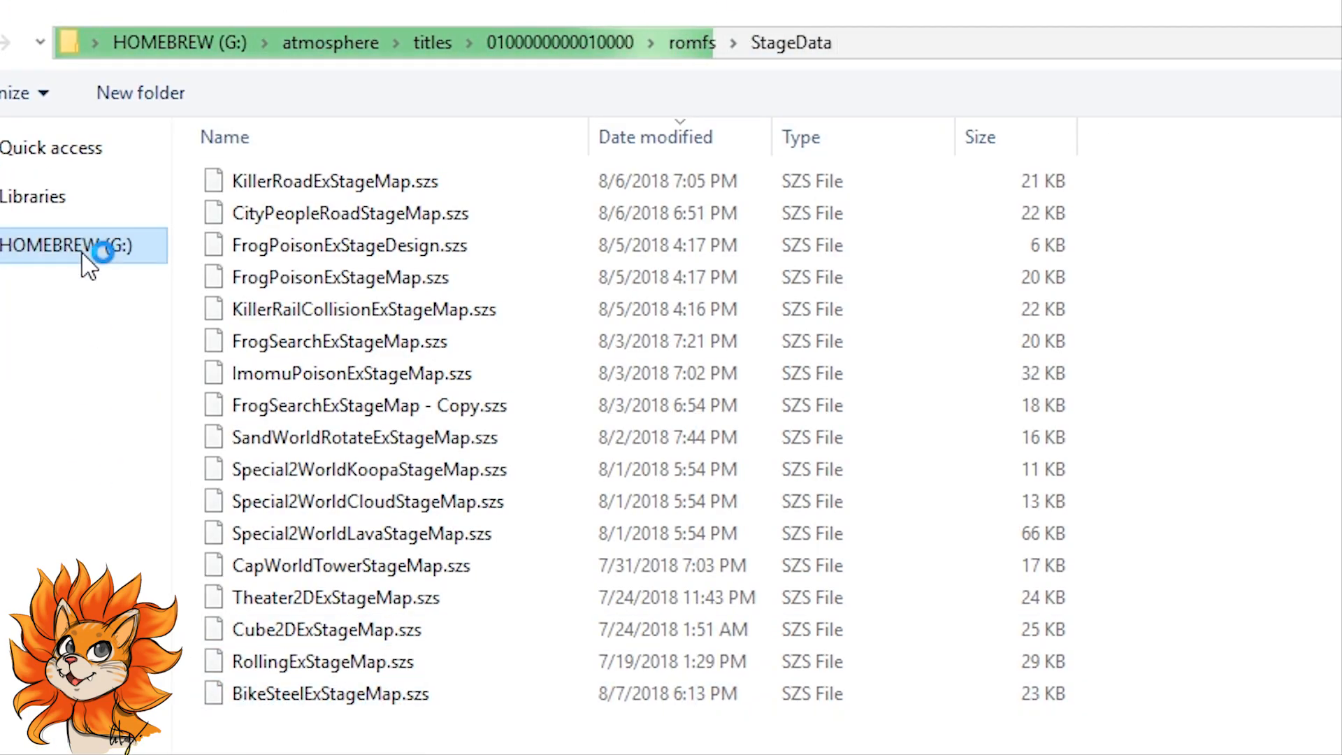
{"action": "right_click", "coordinate": [84, 255]}
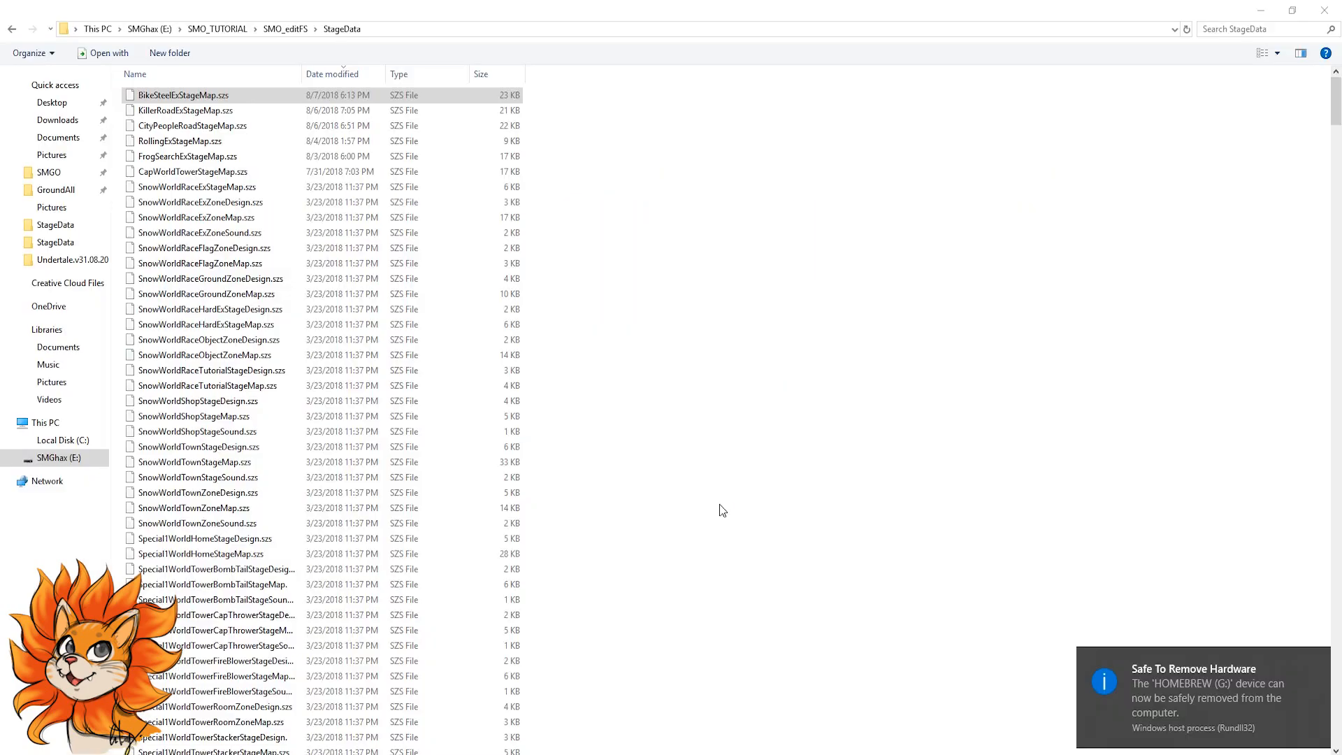
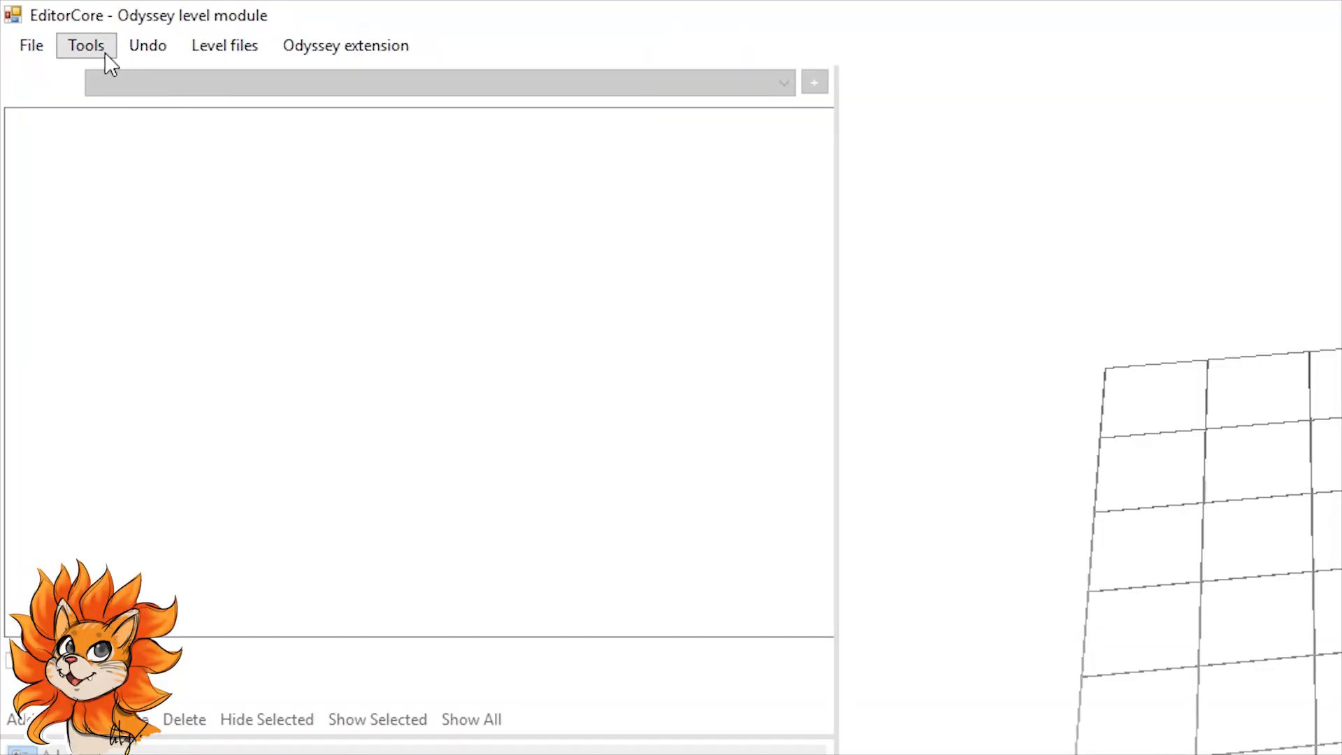
Step: Open WorldList.szs from the SystemData folder in the Szs editor
{"action": "left_click", "coordinate": [105, 52]}
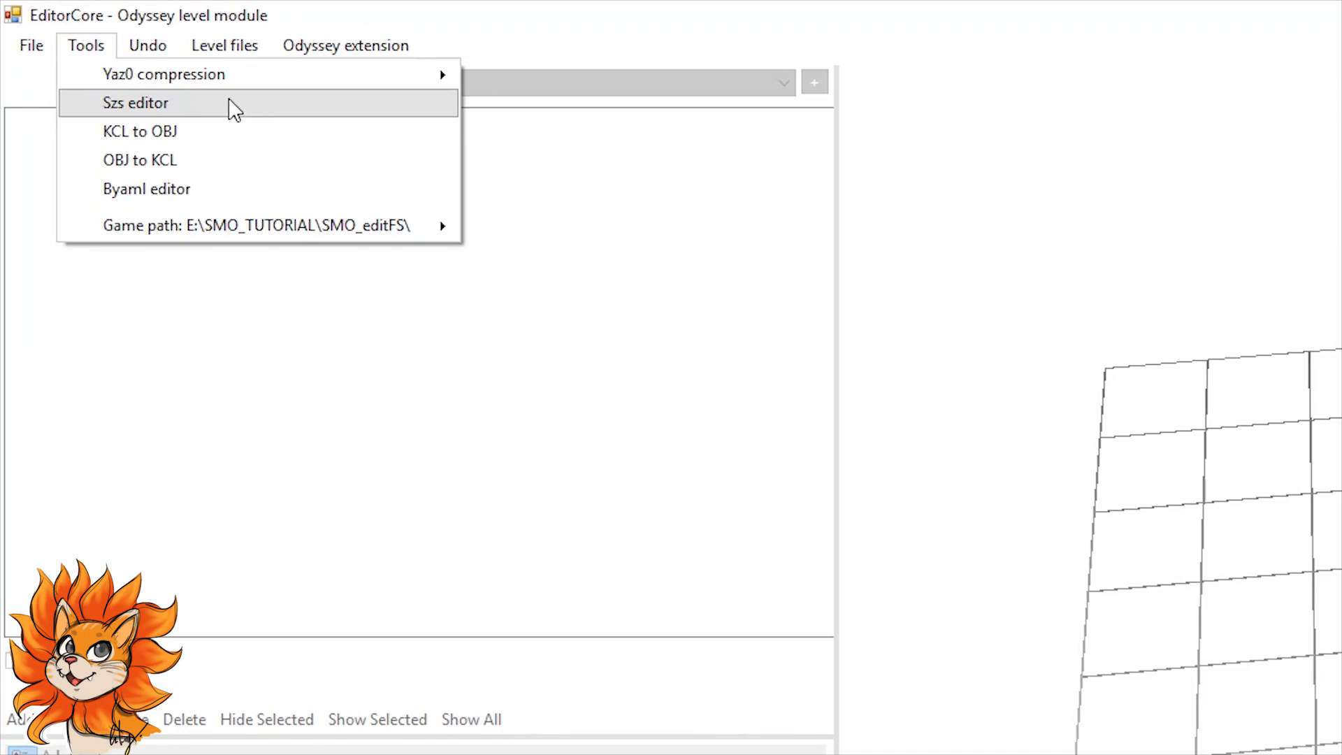
{"action": "left_click", "coordinate": [186, 104]}
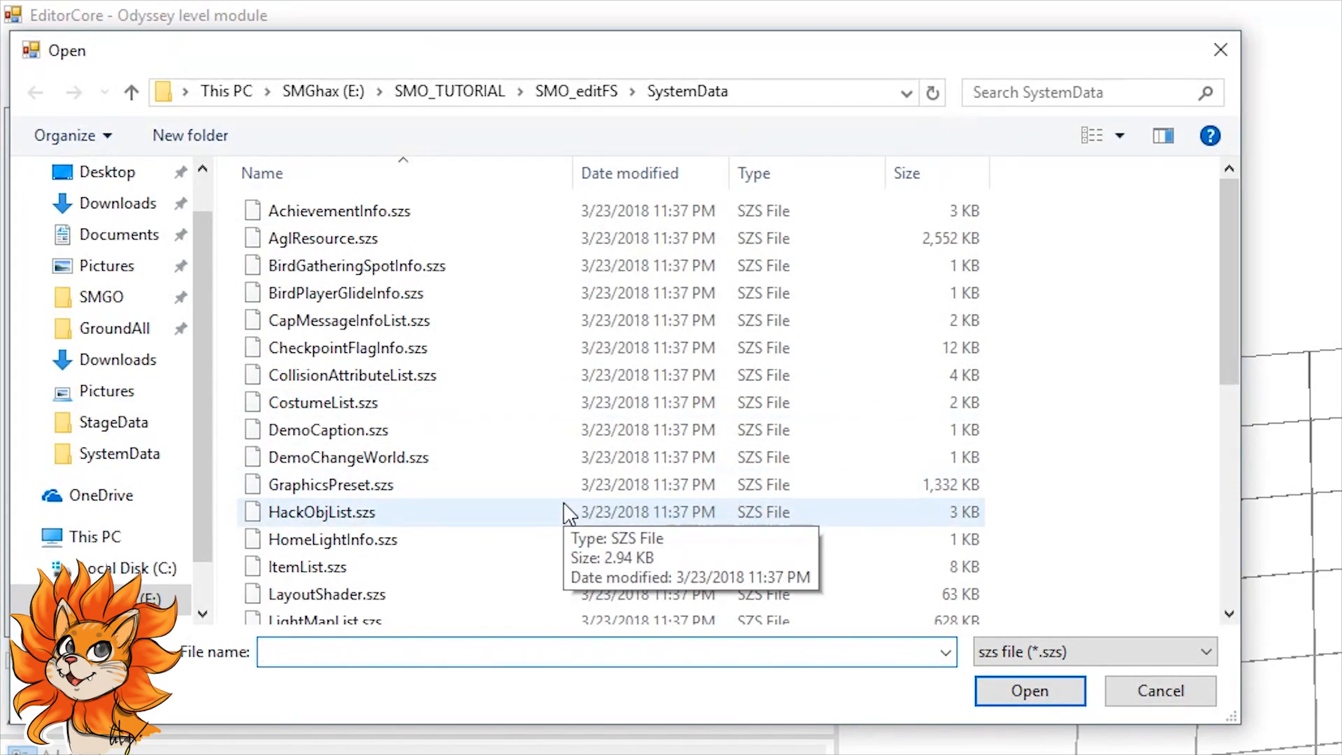
{"action": "scroll", "coordinate": [563, 510], "scroll_direction": "down", "scroll_amount": 5}
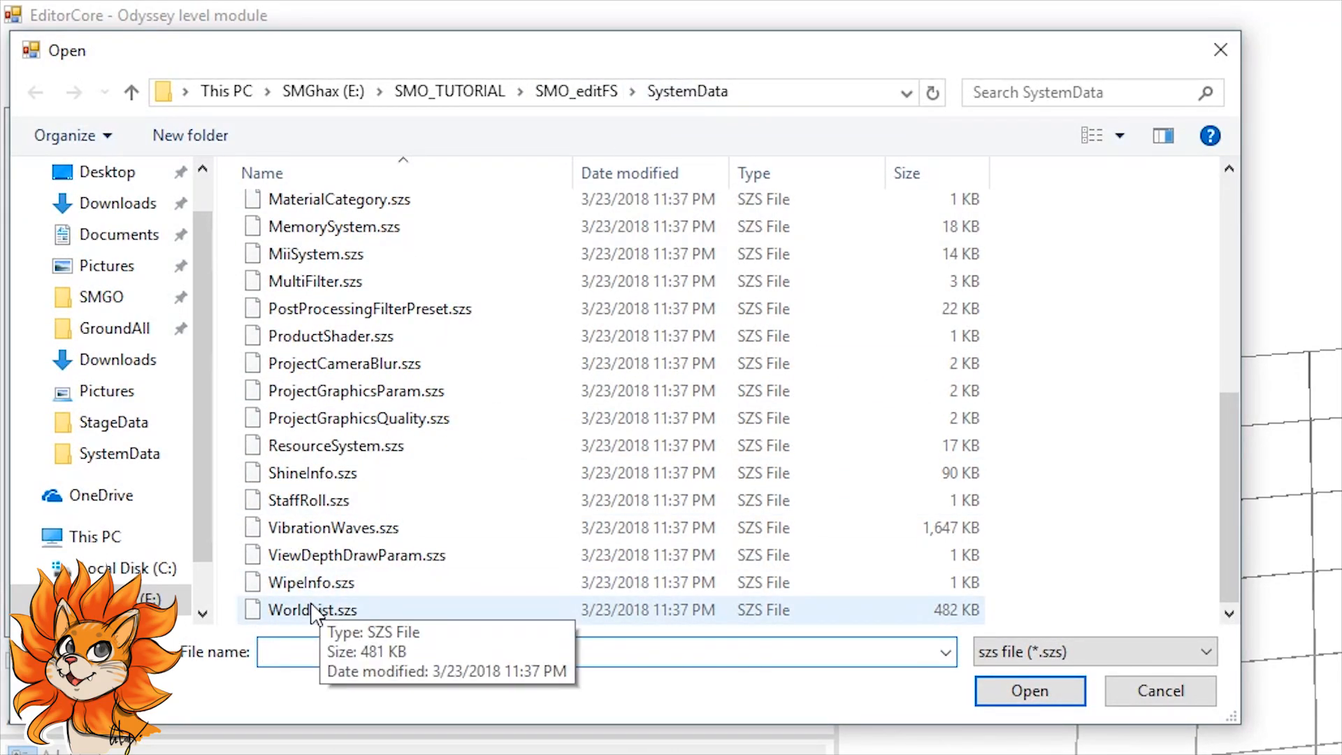
{"action": "double_click", "coordinate": [327, 611]}
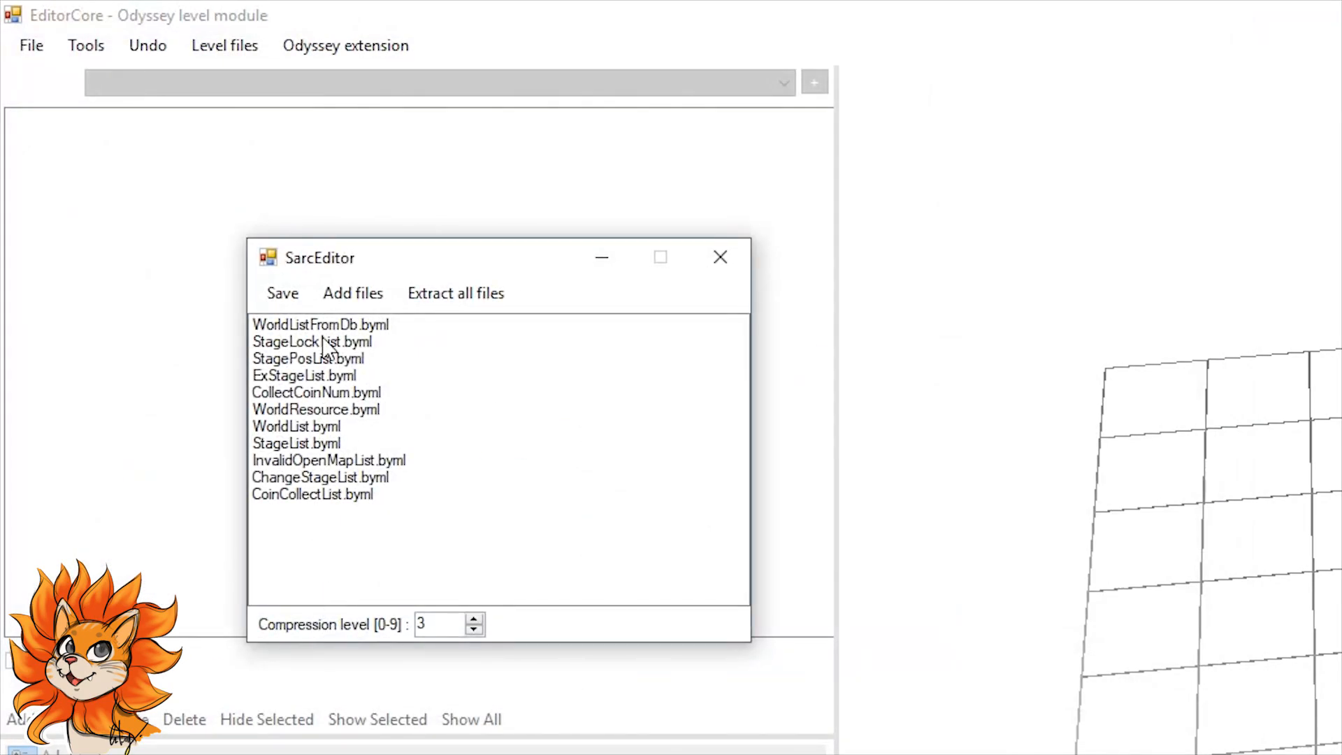
Step: Open WorldList.byml from the archive in the Byaml editor, answering the question about path support
{"action": "left_click", "coordinate": [279, 427]}
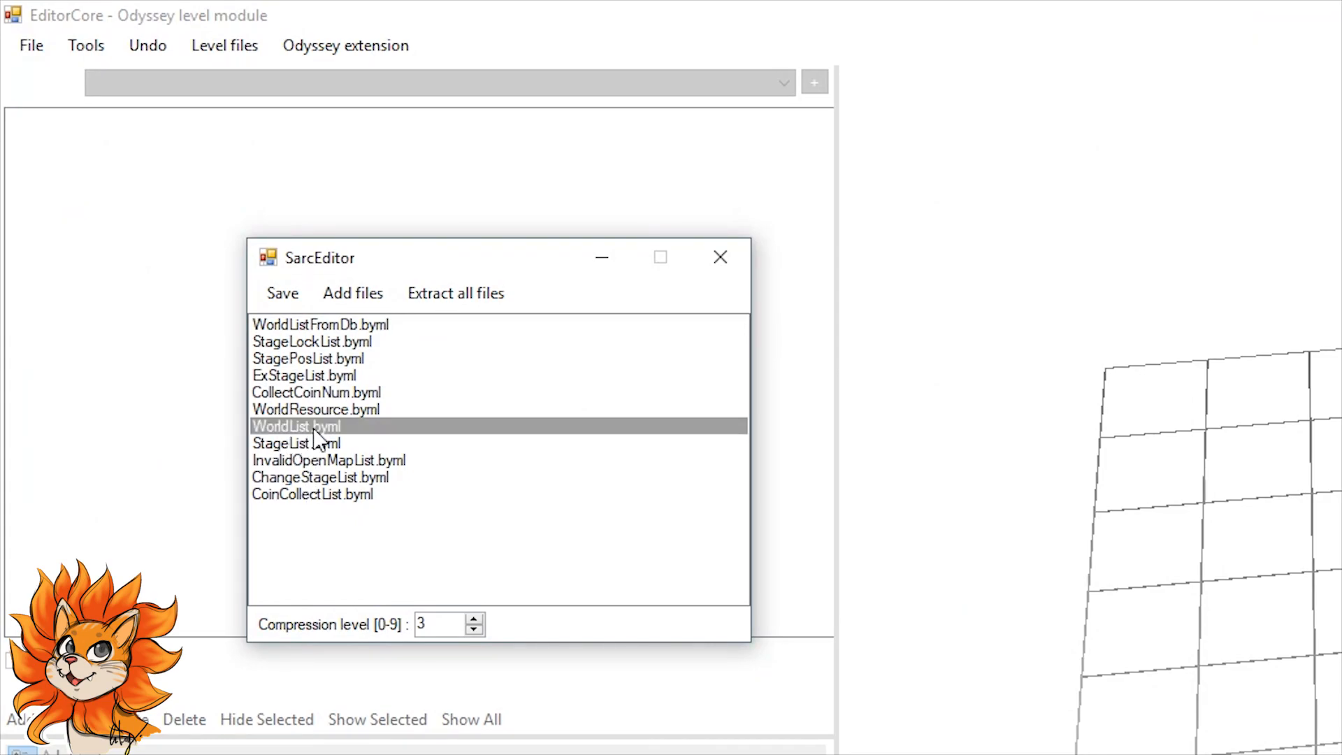
{"action": "double_click", "coordinate": [316, 428]}
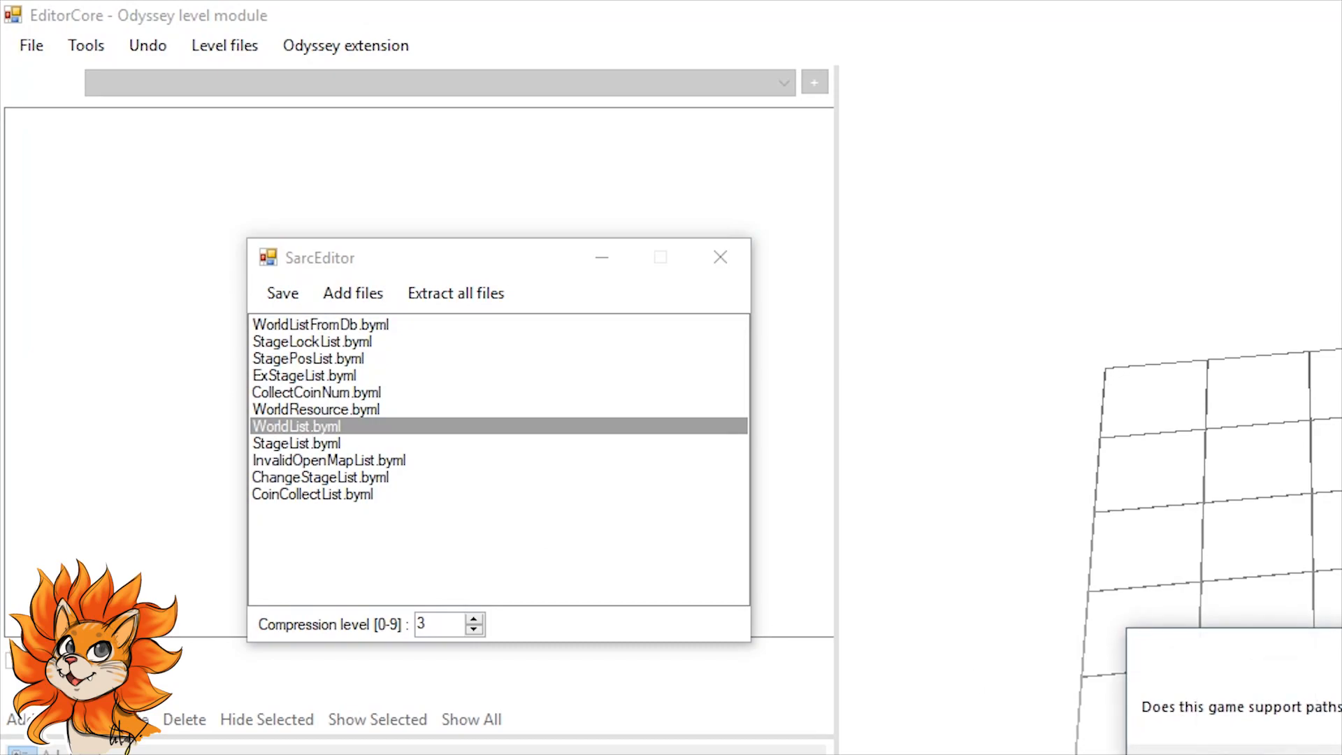
{"action": "left_click_drag", "start_coordinate": [1258, 660], "coordinate": [454, 371]}
{"action": "left_click", "coordinate": [529, 490]}
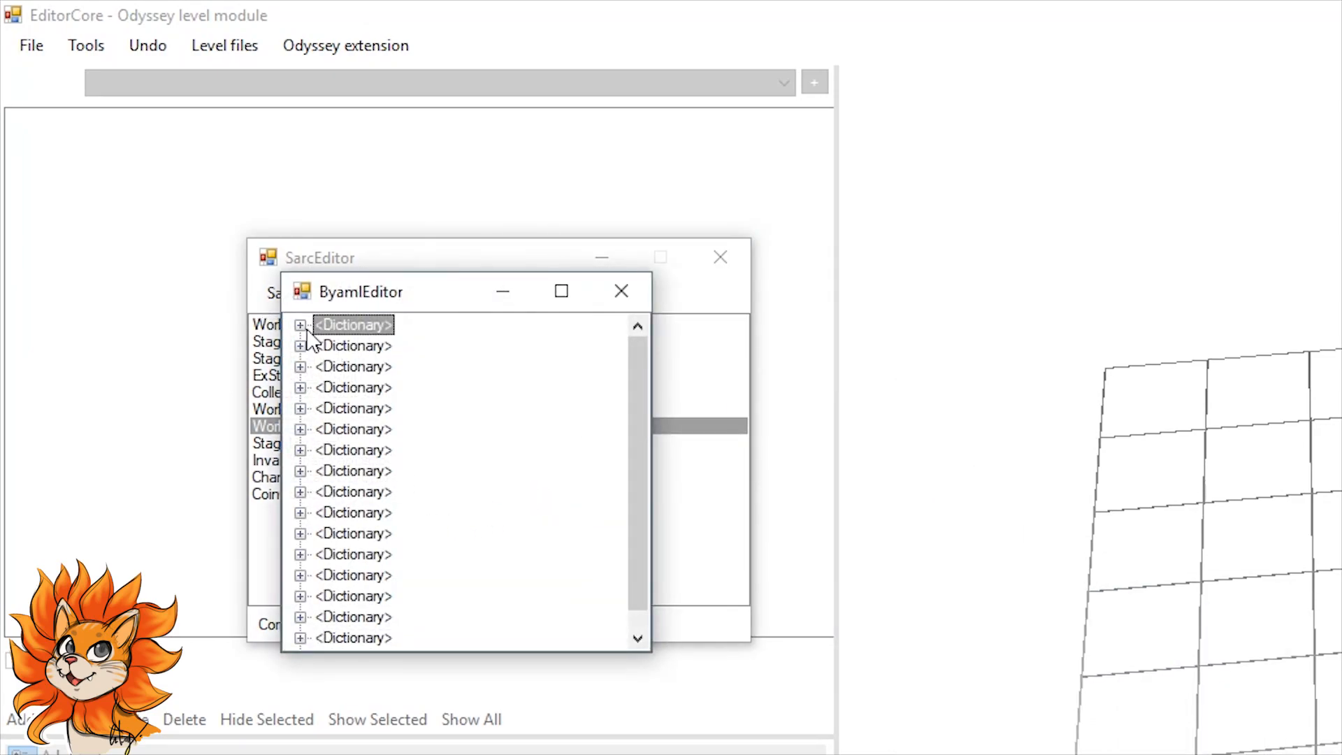
Step: Examine the scenario entries in the first world dictionary, including AfterEndingScenario, MoonRockScenario and ScenarioNum, and close both editors
{"action": "left_click", "coordinate": [299, 326]}
{"action": "left_click", "coordinate": [451, 369]}
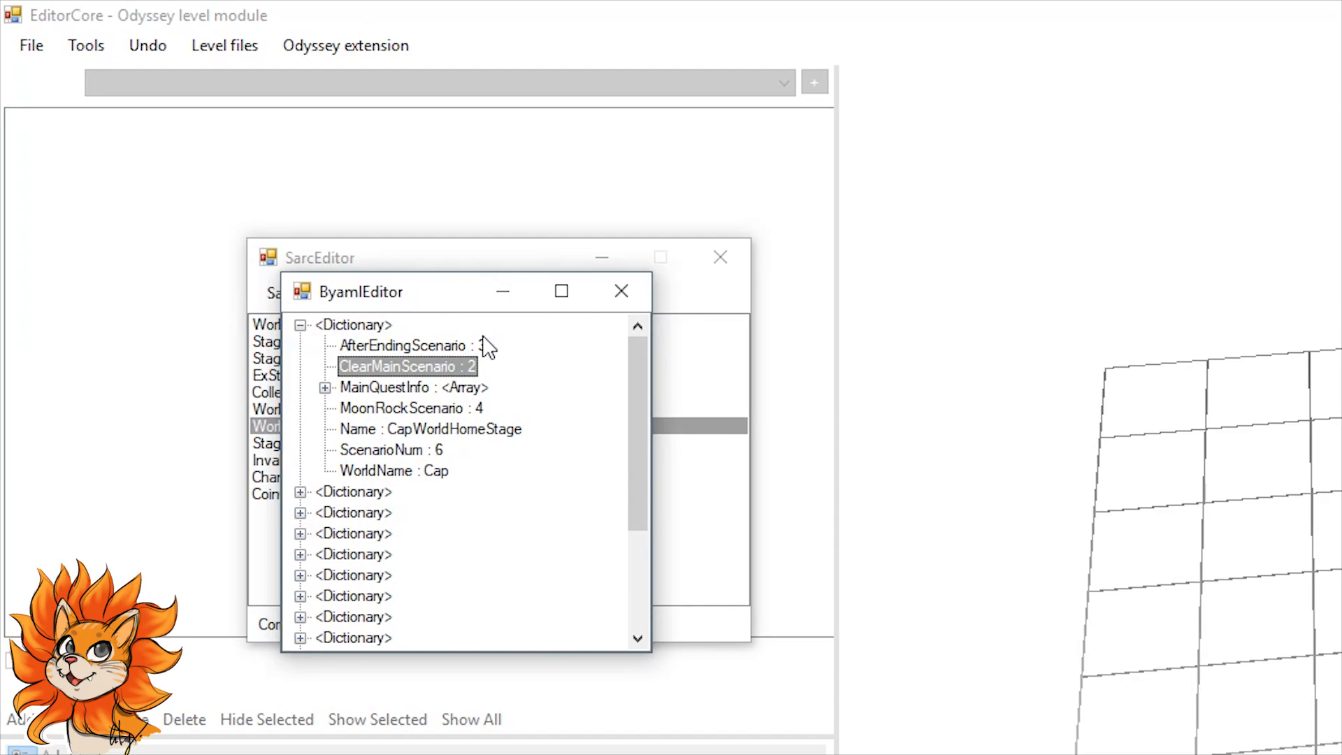
{"action": "left_click", "coordinate": [484, 347]}
{"action": "left_click", "coordinate": [465, 368]}
{"action": "left_click", "coordinate": [466, 345]}
{"action": "left_click", "coordinate": [427, 410]}
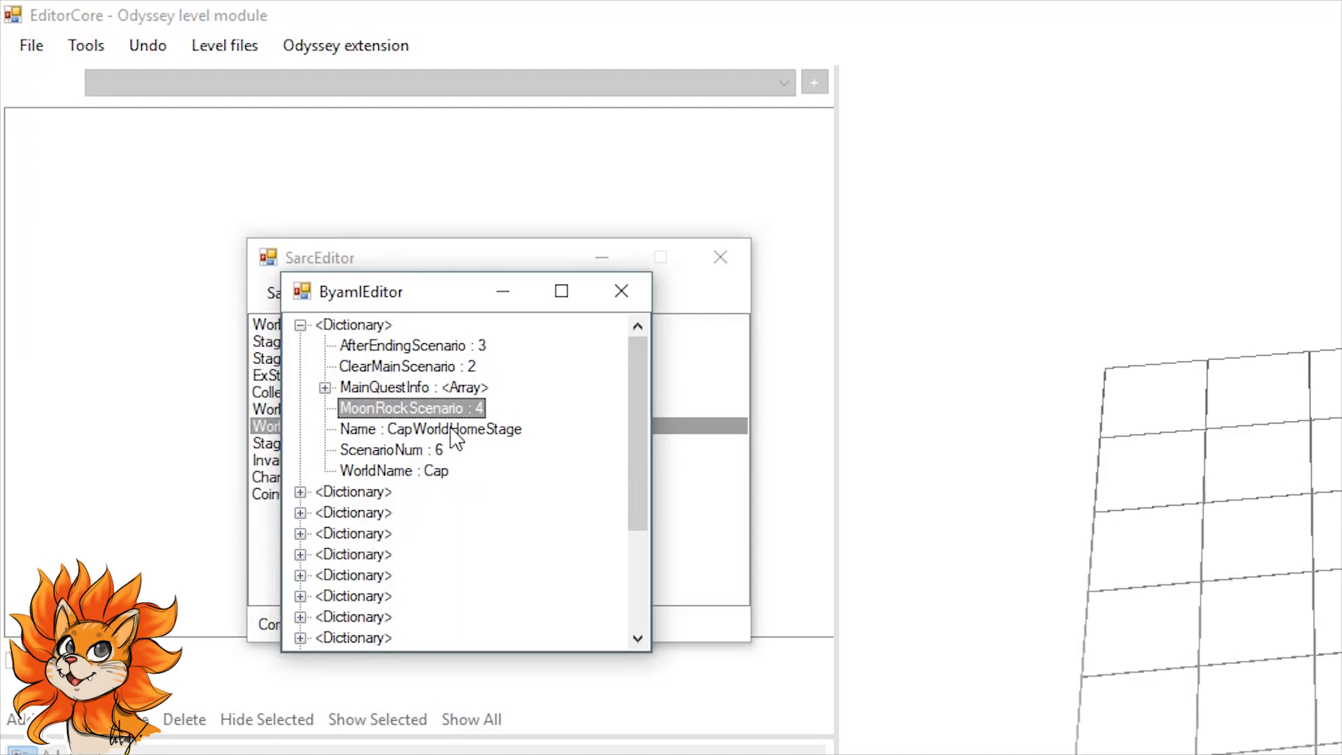
{"action": "left_click", "coordinate": [439, 453]}
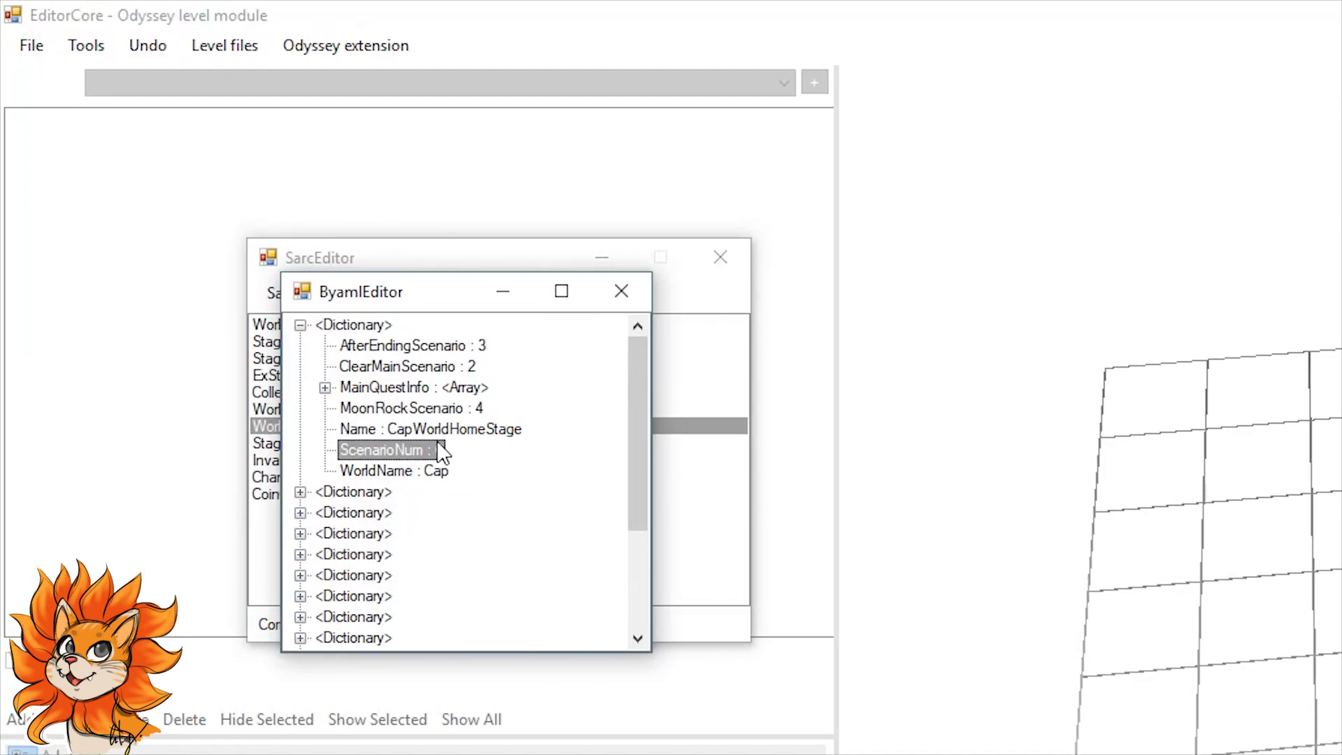
{"action": "left_click", "coordinate": [622, 294]}
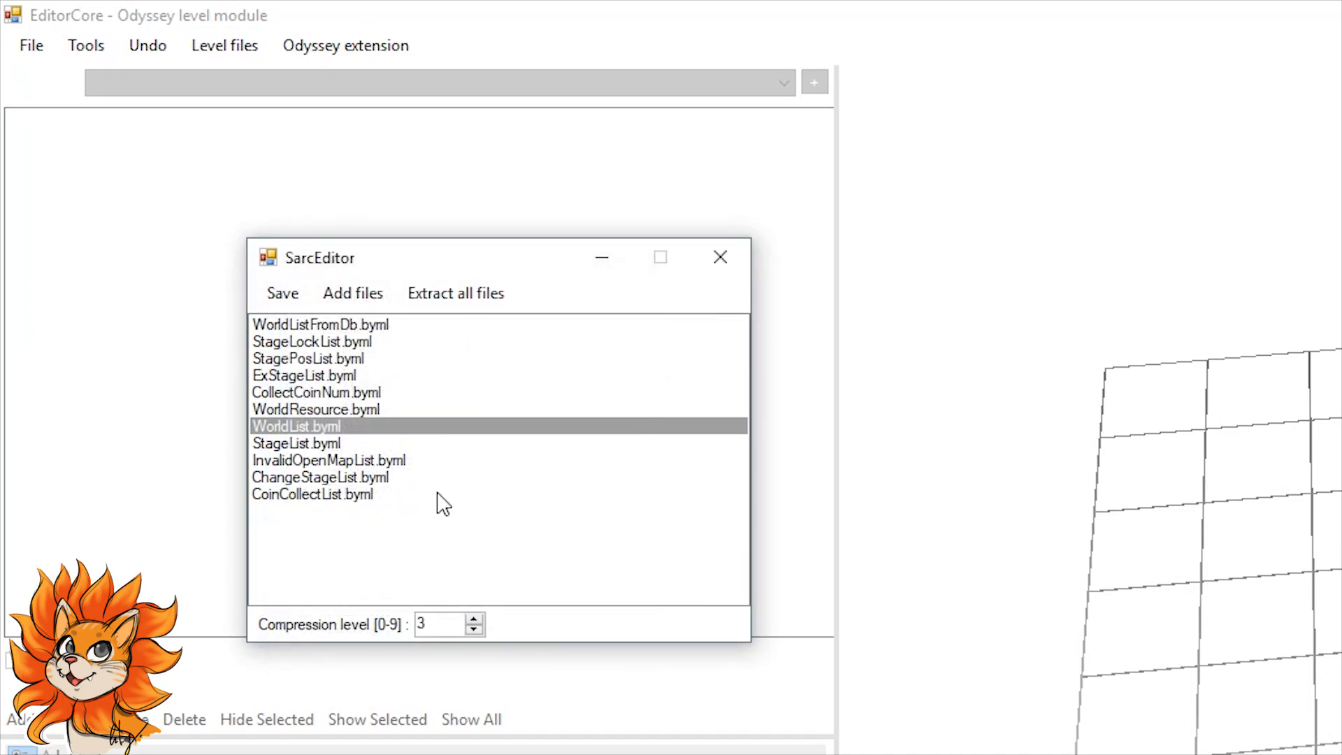
{"action": "left_click", "coordinate": [737, 257]}
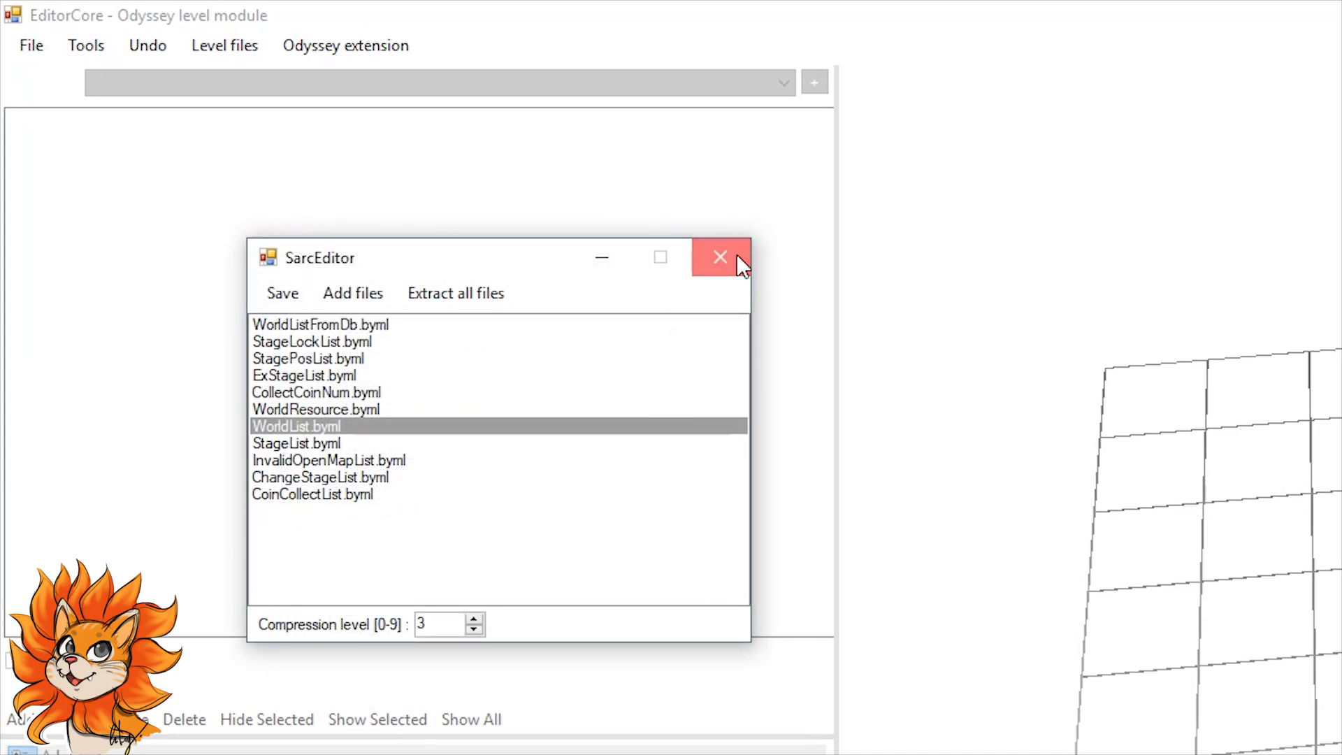